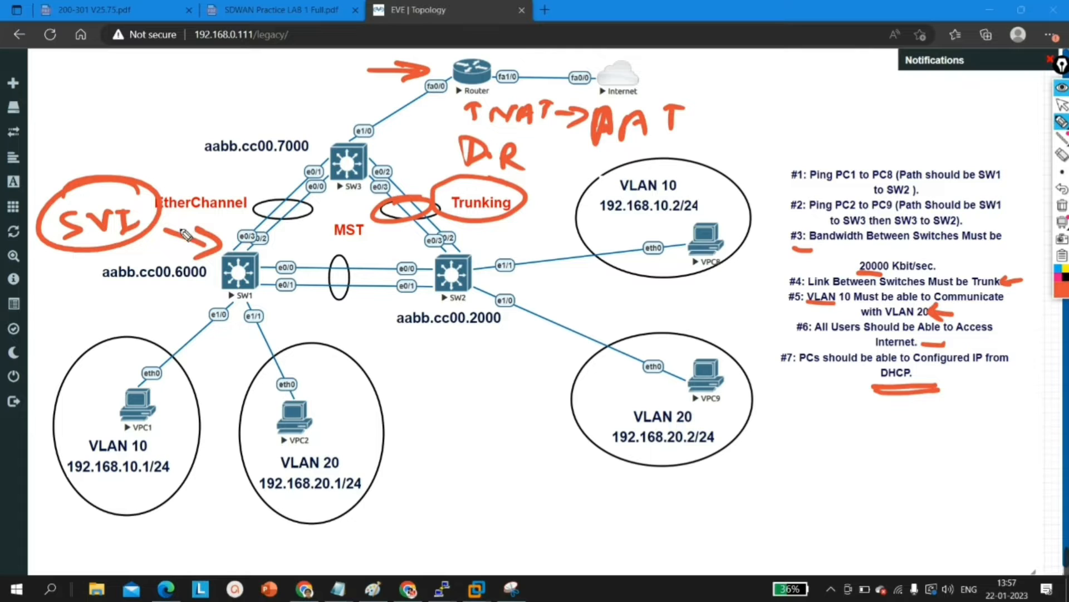
# Step: Clear all pen annotations from the topology and return to the normal pointer
pyautogui.click(1063, 205)
pyautogui.click(1060, 104)
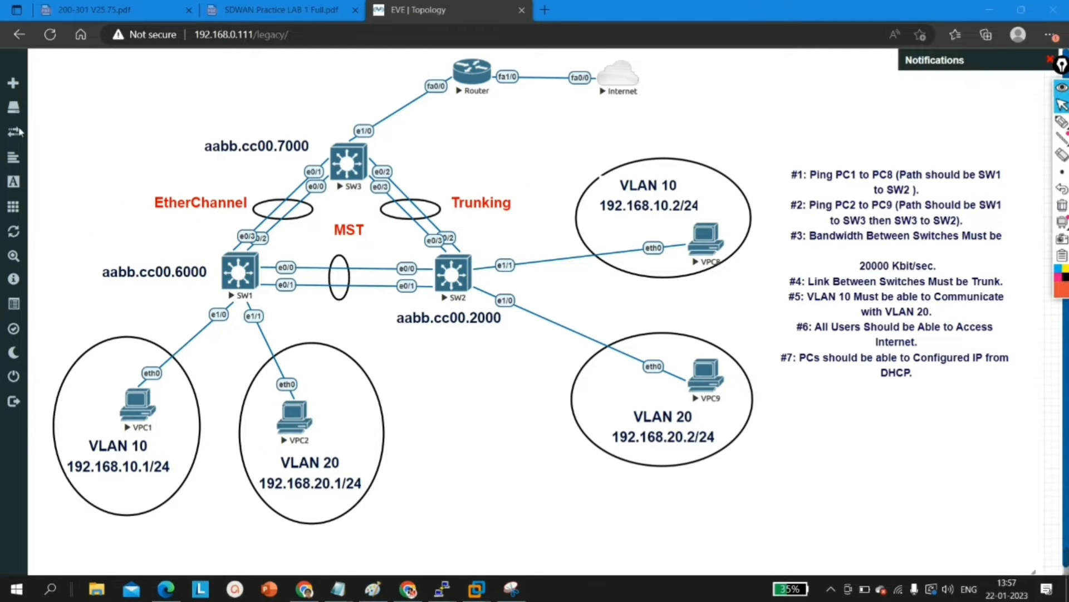
pyautogui.click(442, 589)
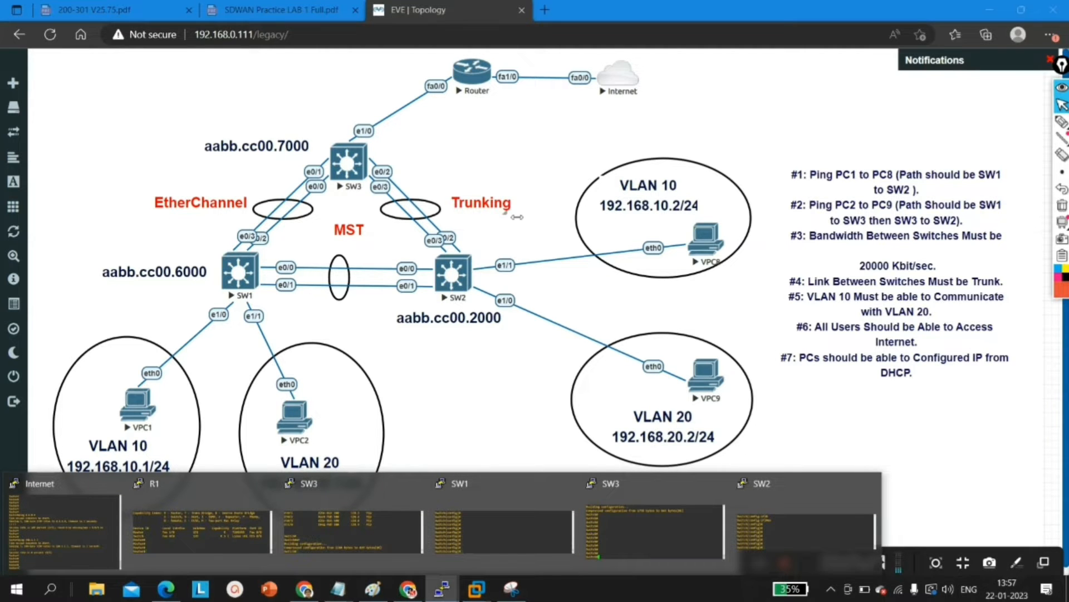
pyautogui.click(690, 78)
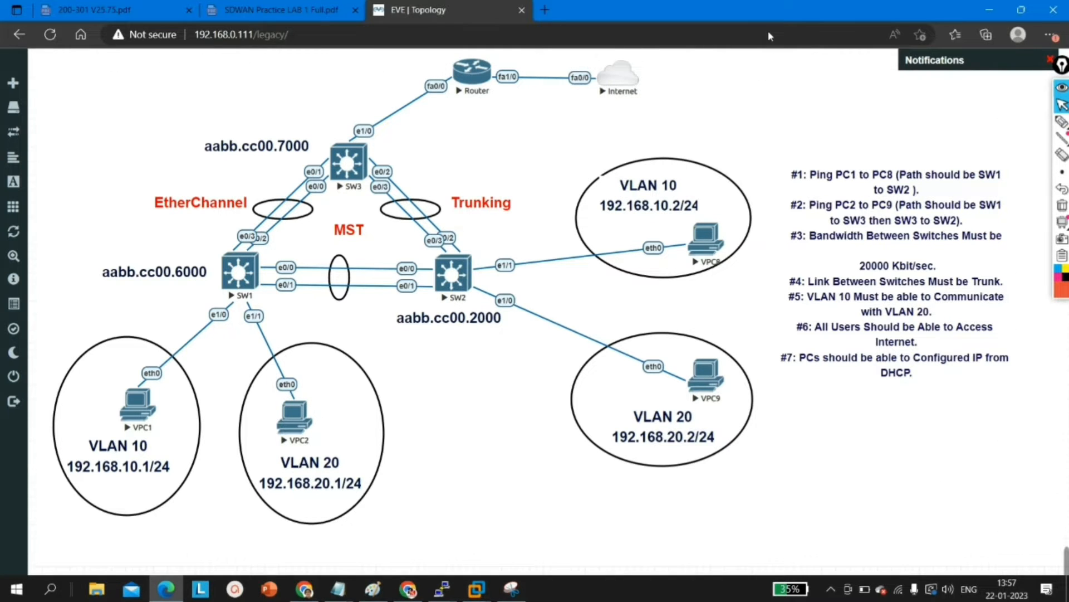
# Step: Open the Internet node's console from the topology and reposition its window below the node
pyautogui.click(619, 78)
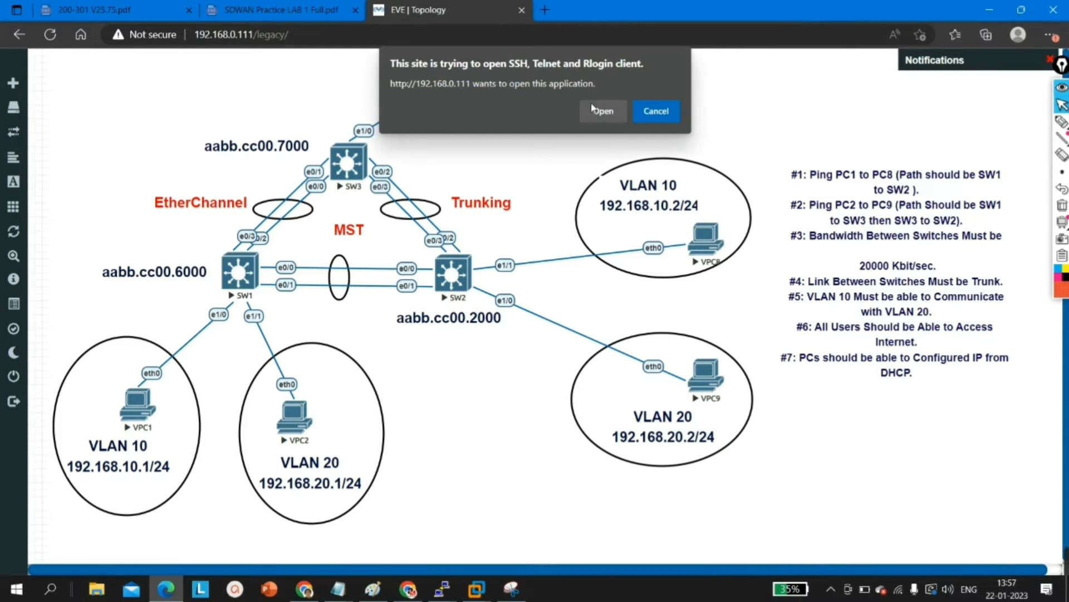
pyautogui.click(599, 111)
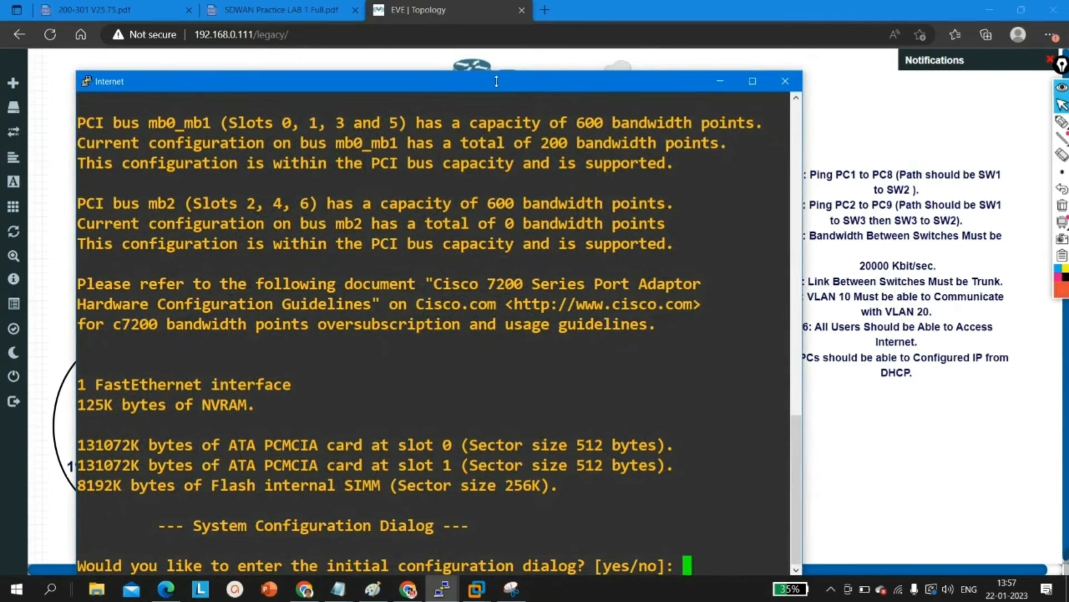
pyautogui.moveTo(496, 81); pyautogui.dragTo(631, 155)
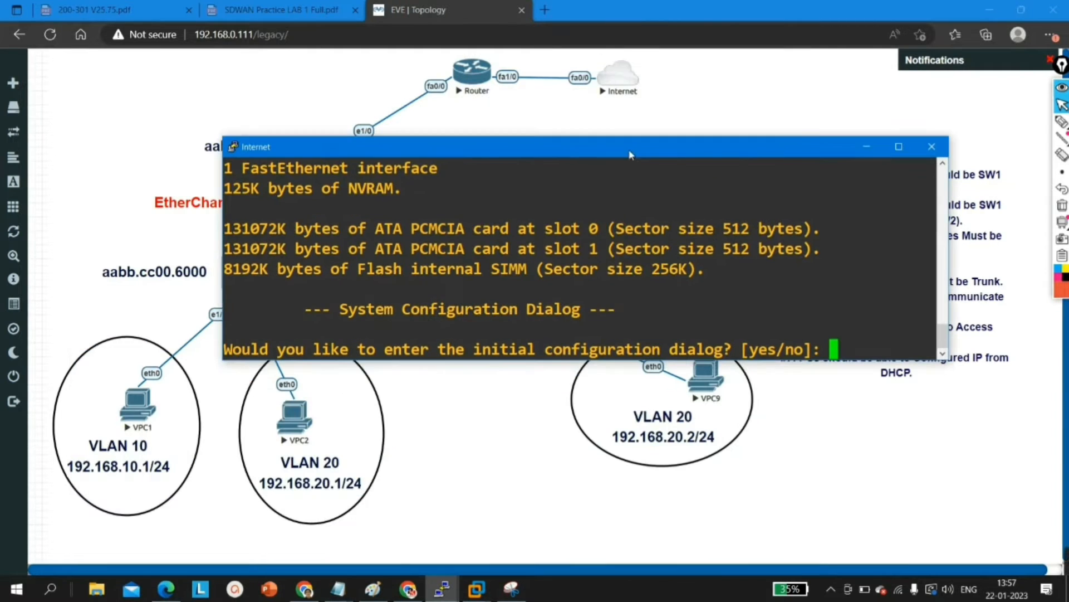
pyautogui.moveTo(736, 258); pyautogui.dragTo(723, 251)
# Step: Decline the initial configuration dialog on the Internet router
pyautogui.press('Return')
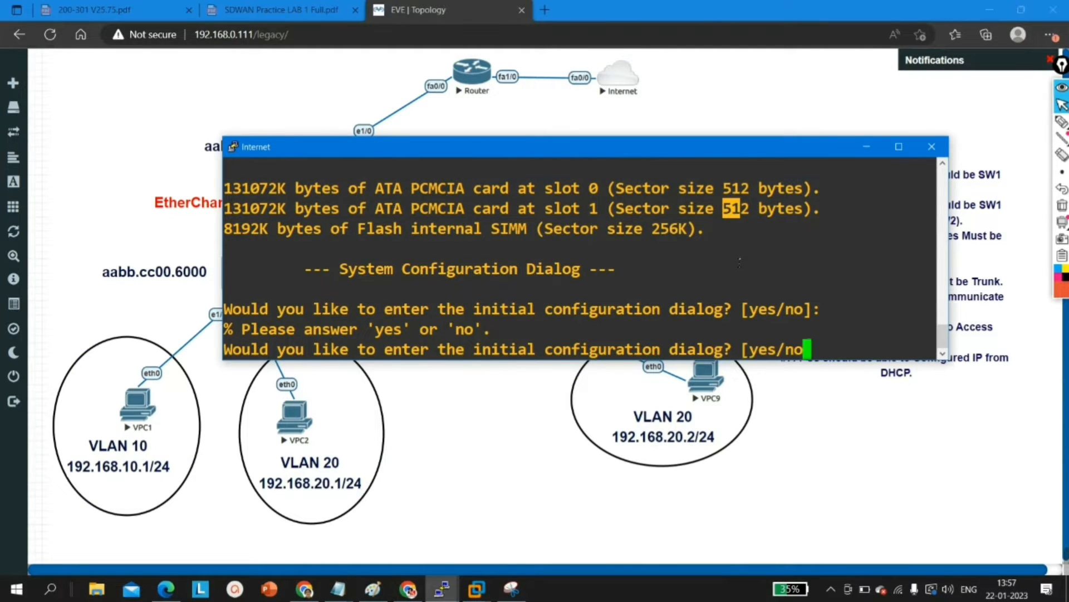
pyautogui.write('no')
pyautogui.press('Return')
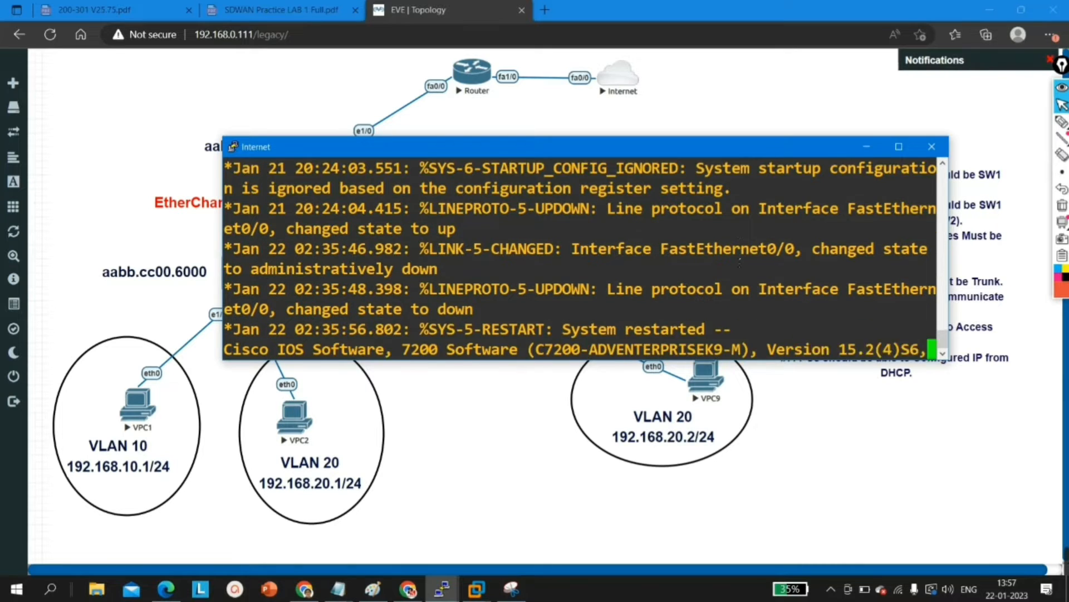
# Step: Enter privileged EXEC mode on the Internet router
pyautogui.press('Return')
pyautogui.press('Return')
pyautogui.press('Return')
pyautogui.press('Return')
pyautogui.press('Return')
pyautogui.press('Return')
pyautogui.press('Return')
pyautogui.press('Return')
pyautogui.press('Return')
pyautogui.press('Return')
pyautogui.write('en')
pyautogui.press('Return')
pyautogui.press('Return')
pyautogui.press('Return')
pyautogui.press('Return')
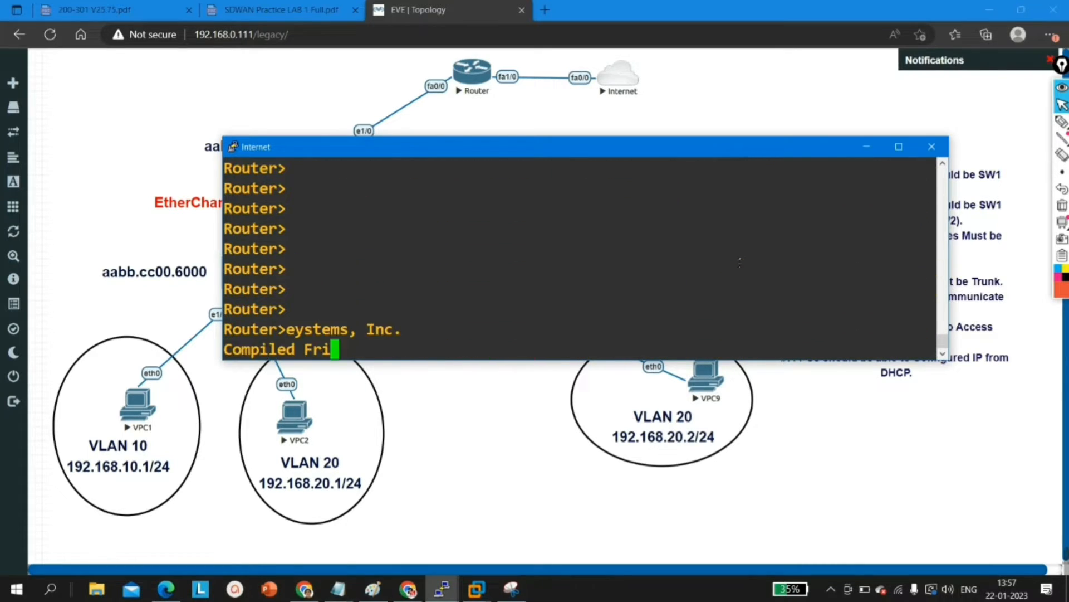
# Step: List the Internet router's interfaces that have addresses assigned, using show ip int br | ex un
pyautogui.write('sh')
pyautogui.press('Tab')
pyautogui.write('ip i')
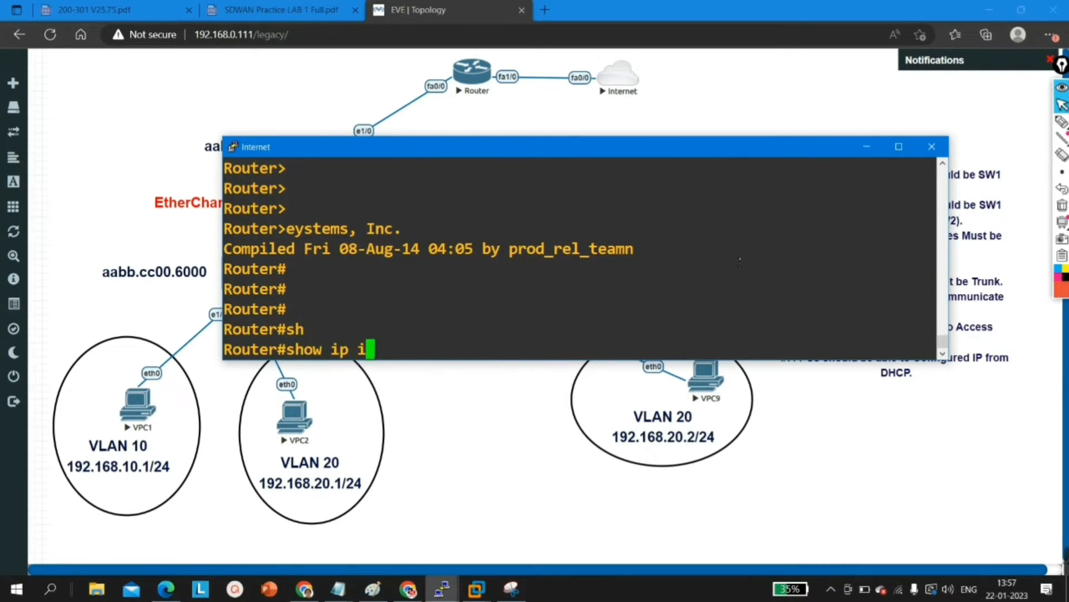
pyautogui.write('nt rb | ex un')
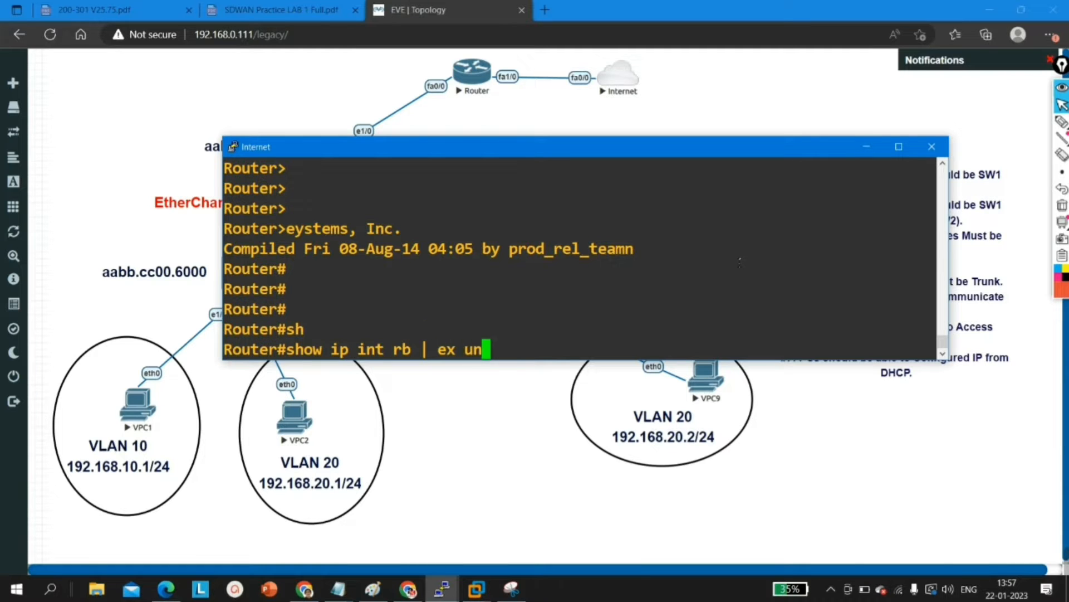
pyautogui.press('Return')
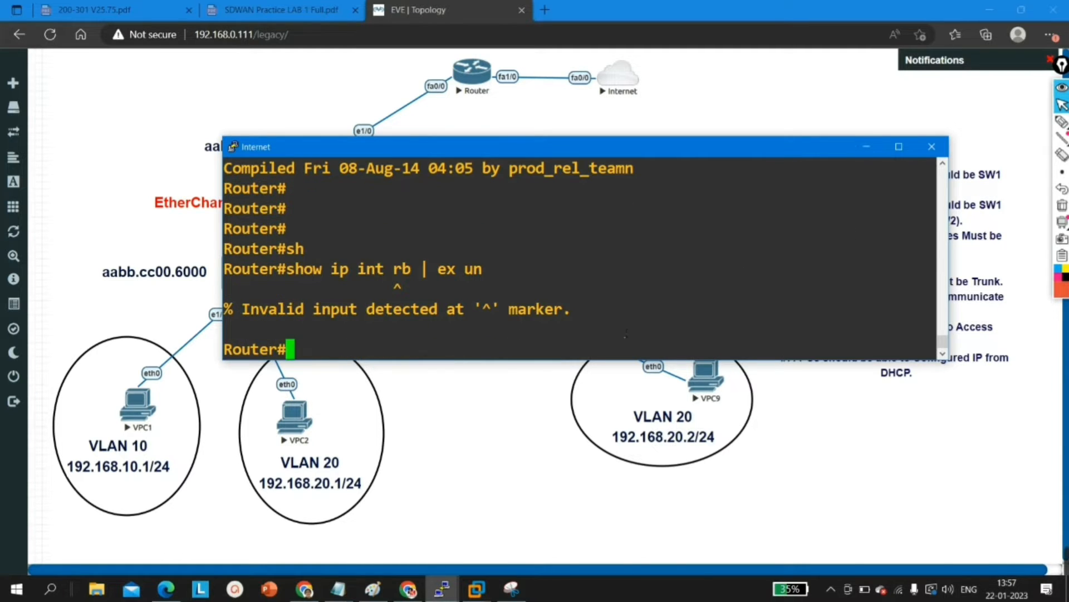
pyautogui.press('Up')
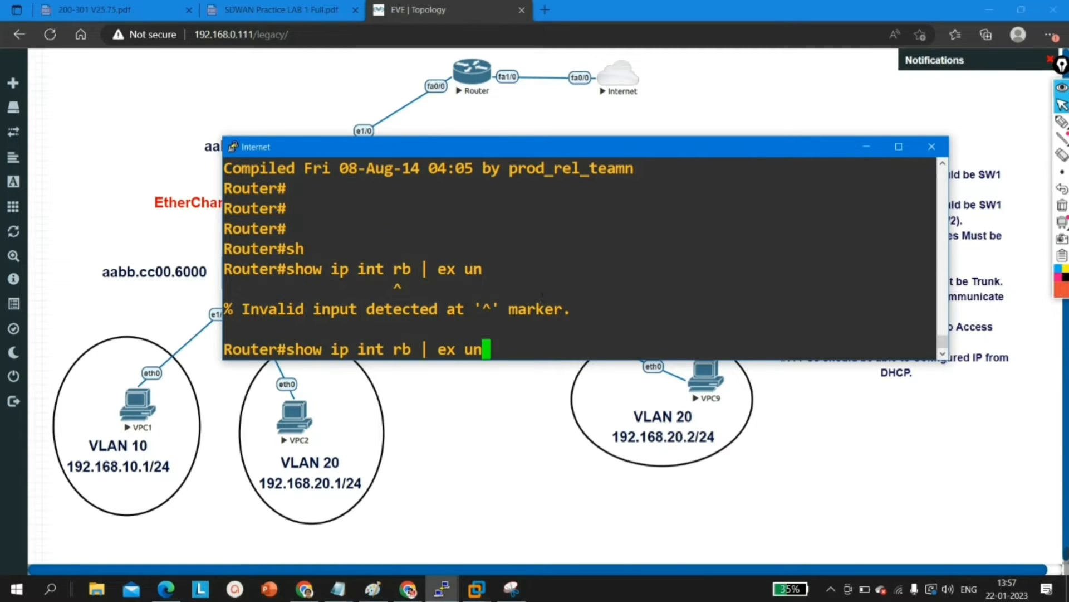
pyautogui.press('Left')
pyautogui.press('Left')
pyautogui.press('Left')
pyautogui.press('Left')
pyautogui.press('Left')
pyautogui.press('Left')
pyautogui.press('Left')
pyautogui.press('Left')
pyautogui.press('Left')
pyautogui.press('BackSpace')
pyautogui.write('r')
pyautogui.press('Return')
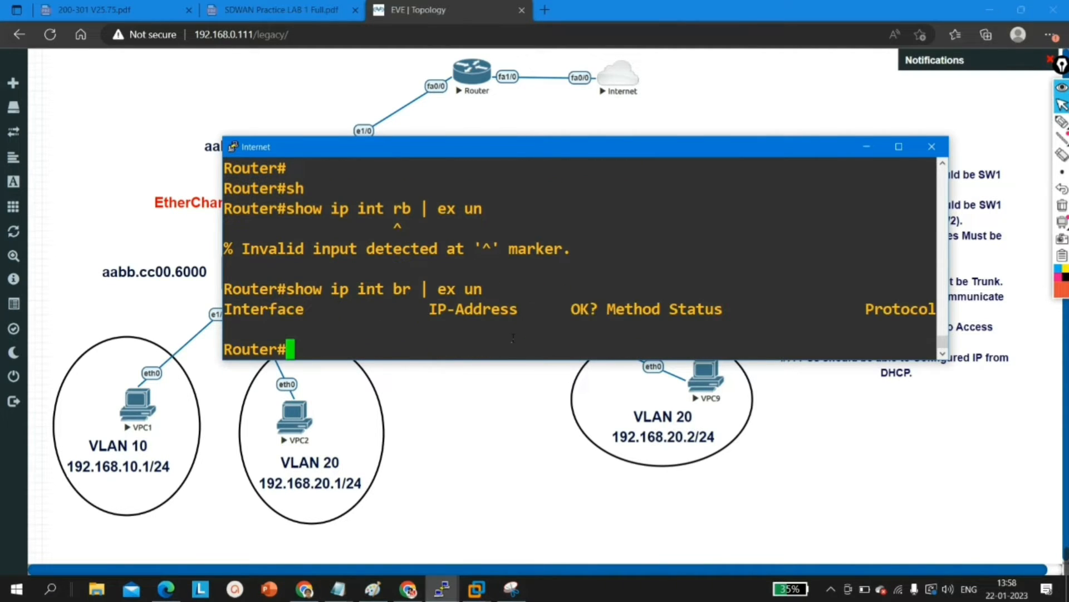
# Step: Enter global configuration mode from the terminal on the Internet router
pyautogui.press('Return')
pyautogui.write('con')
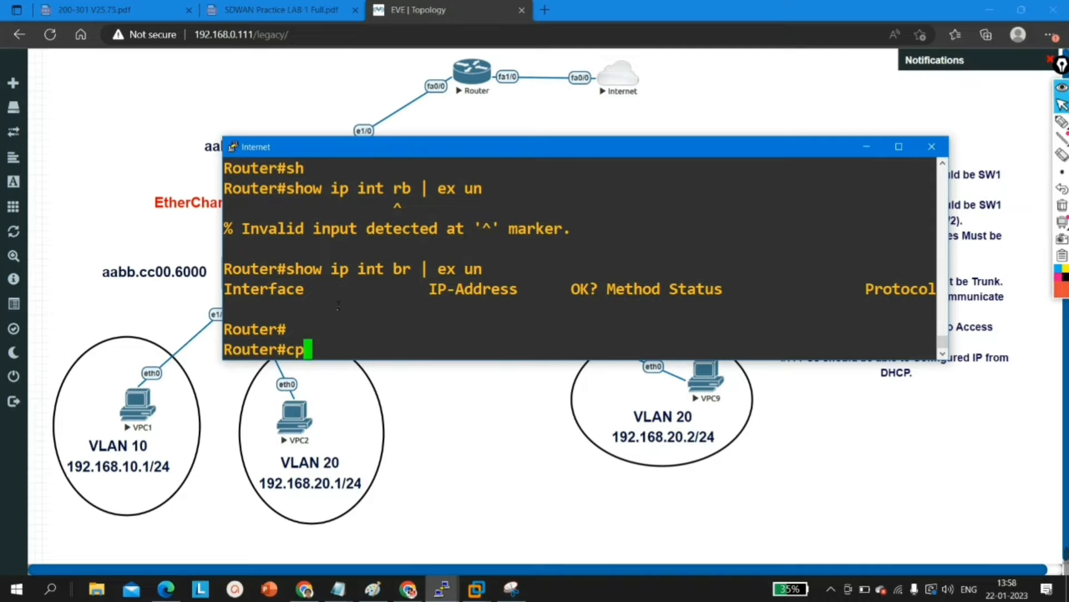
pyautogui.write('f')
pyautogui.press('Tab')
pyautogui.press('Return')
pyautogui.press('Return')
pyautogui.press('Return')
pyautogui.press('Return')
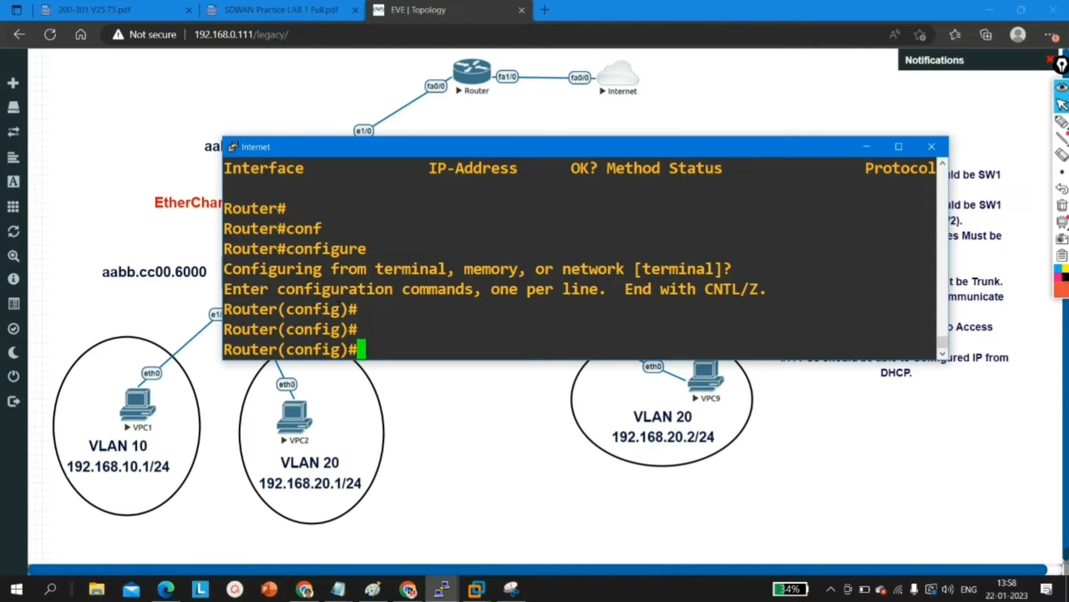
# Step: Enable interface f0/0 on the Internet router with no shutdown
pyautogui.write('int f0/0')
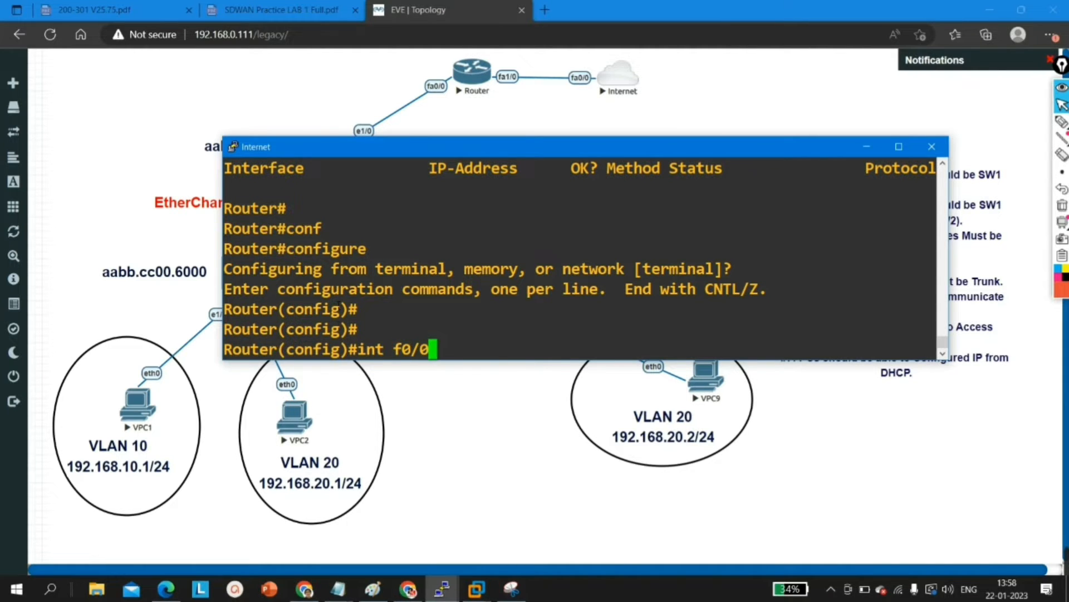
pyautogui.press('Return')
pyautogui.write('no sh')
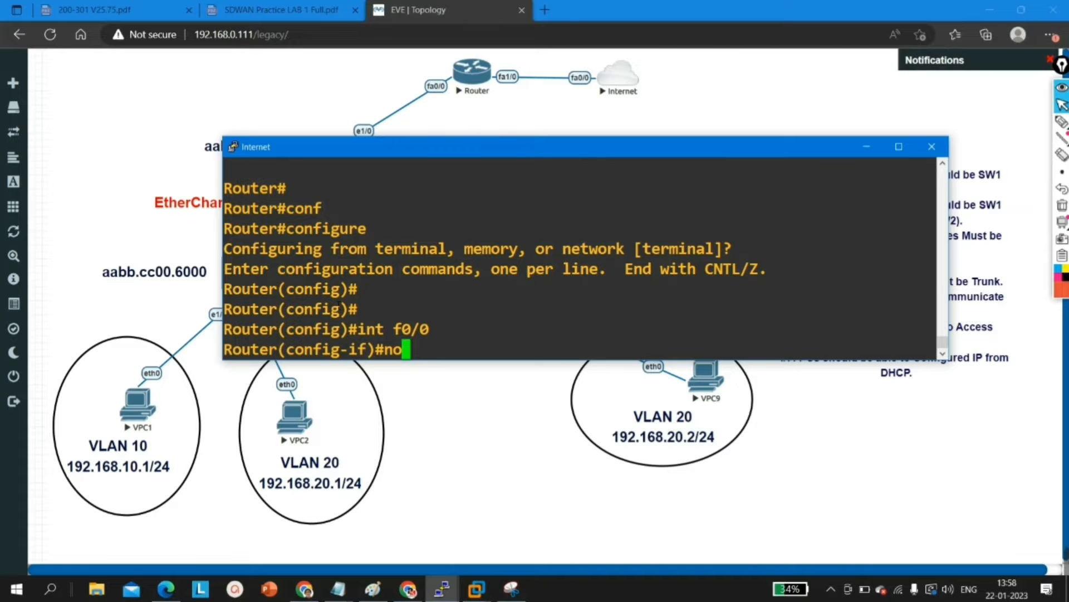
pyautogui.press('Tab')
pyautogui.press('Return')
# Step: Assign IP address 100.1.1.2 with mask 255.255.255.252 to interface f0/0 and leave its interface configuration
pyautogui.write('ip add')
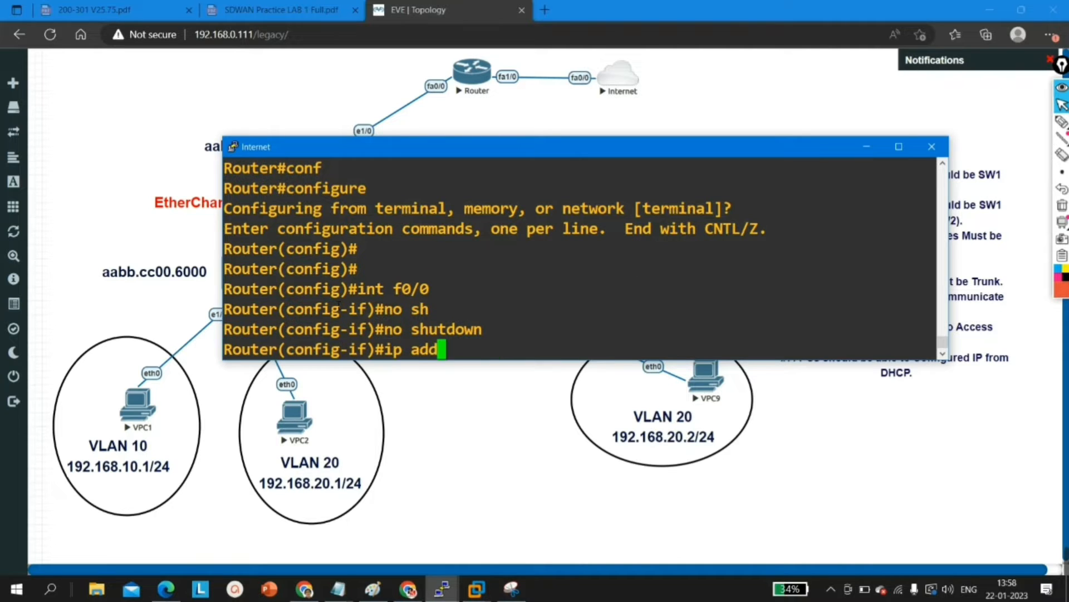
pyautogui.press('Tab')
pyautogui.write('100.')
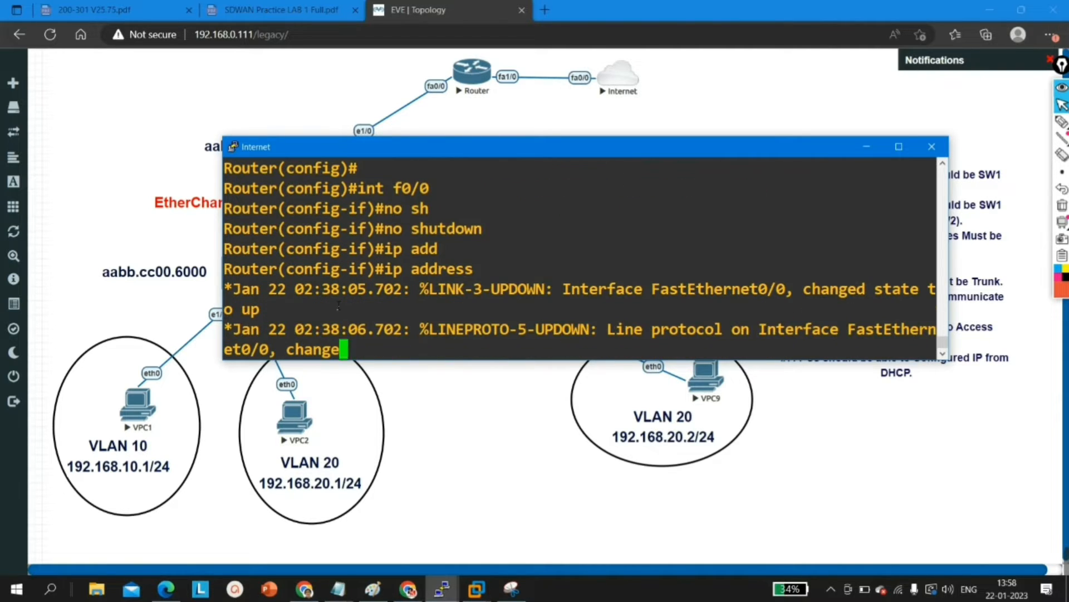
pyautogui.press('Tab')
pyautogui.press('Tab')
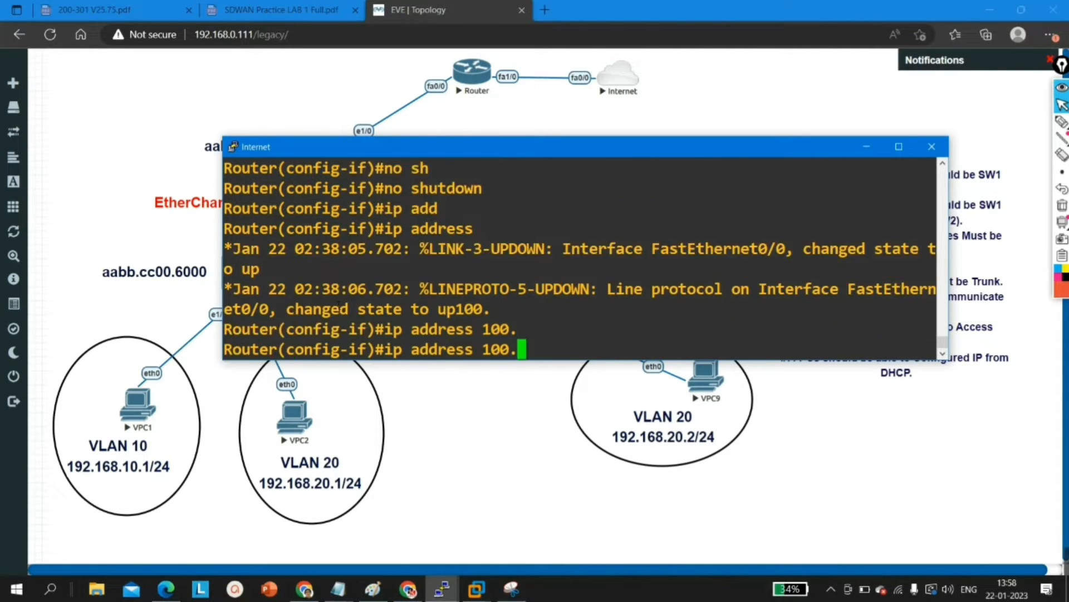
pyautogui.write('1.1.2 255.255.255.252')
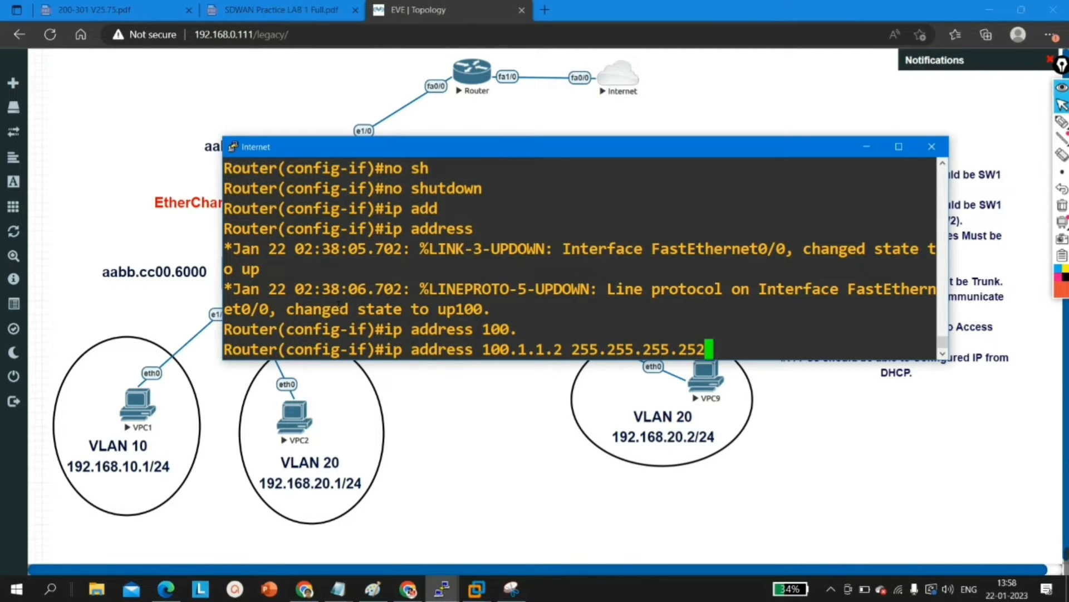
pyautogui.press('Return')
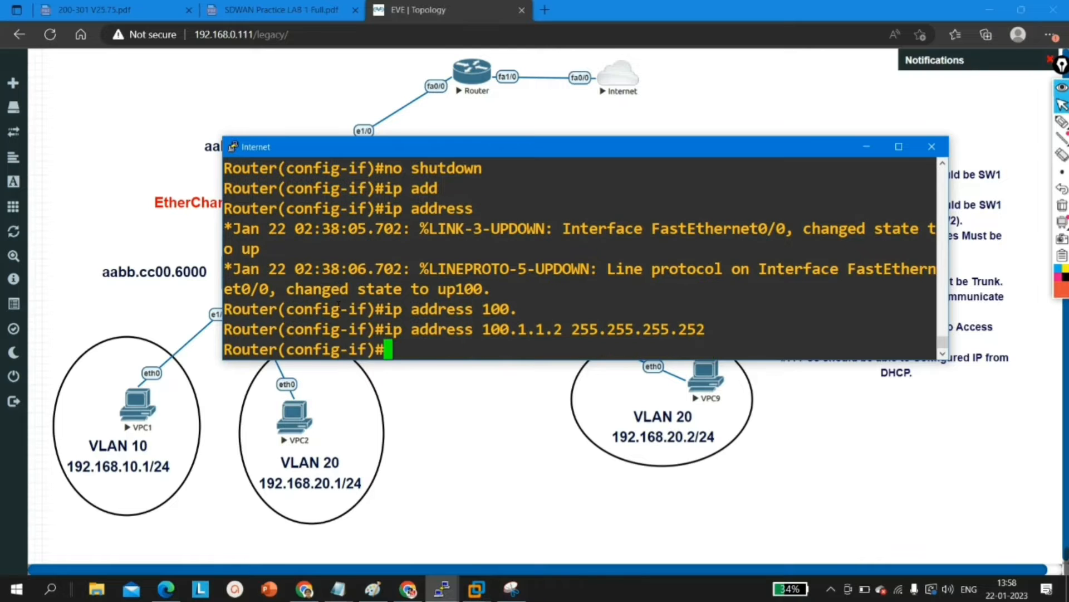
pyautogui.press('Return')
pyautogui.press('Return')
pyautogui.press('Return')
pyautogui.press('Return')
pyautogui.press('Return')
pyautogui.press('Return')
pyautogui.write('ex')
# Step: Create loopback interface 1 on the Internet router with IP address 8.8.8.8 and mask 255.255.255.255
pyautogui.press('Return')
pyautogui.press('Return')
pyautogui.press('Return')
pyautogui.write('int l1')
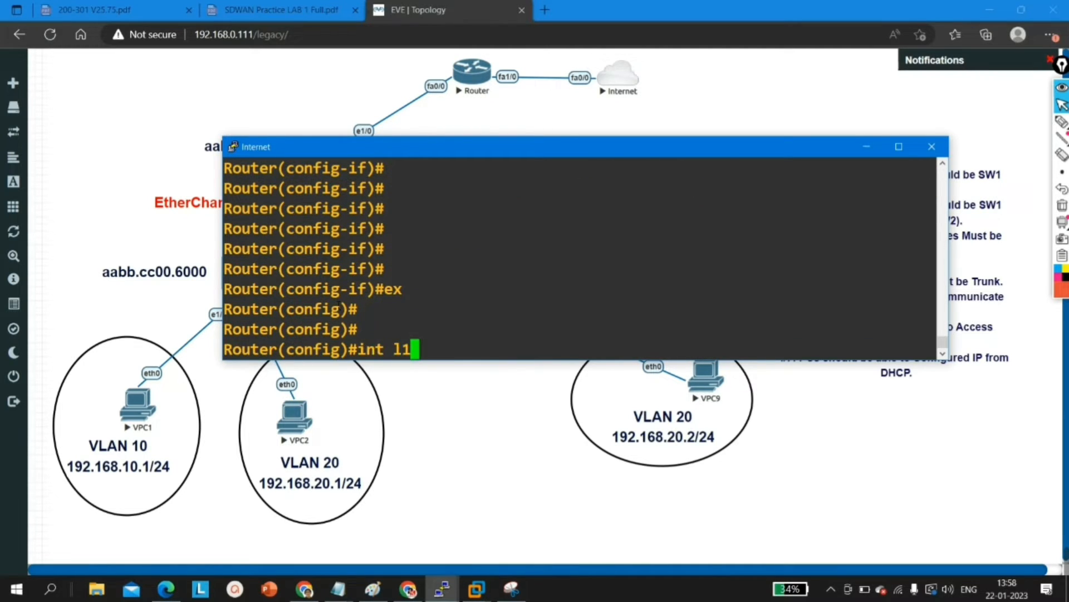
pyautogui.press('Return')
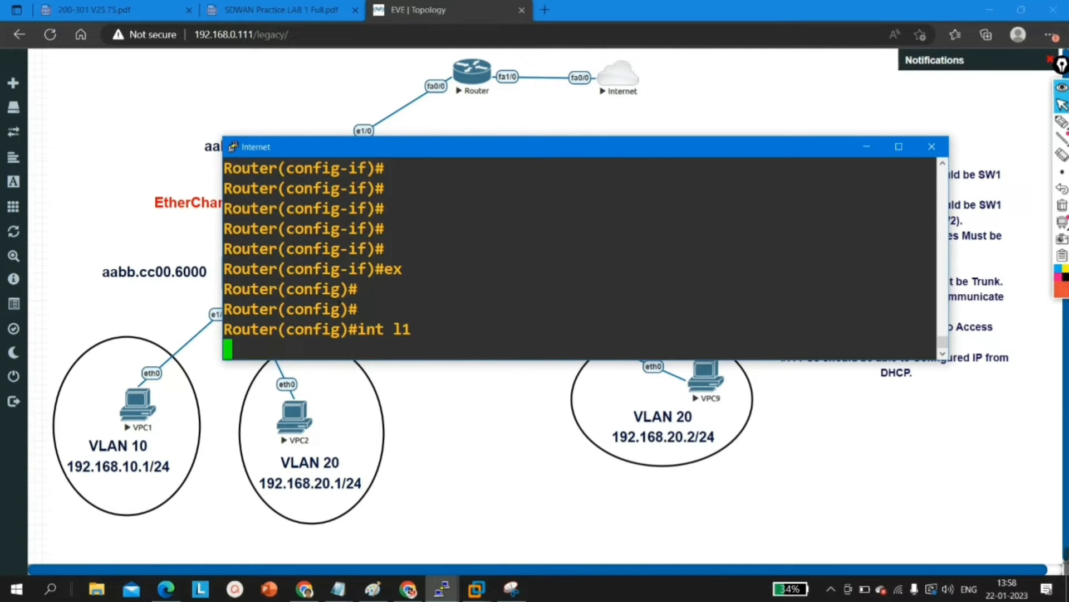
pyautogui.write('ip add')
pyautogui.press('Tab')
pyautogui.write('8.8.8.8')
pyautogui.press('Tab')
pyautogui.write('255.255.255.255')
# Step: Save the Internet router's configuration with wr from privileged mode and close its console session
pyautogui.press('Return')
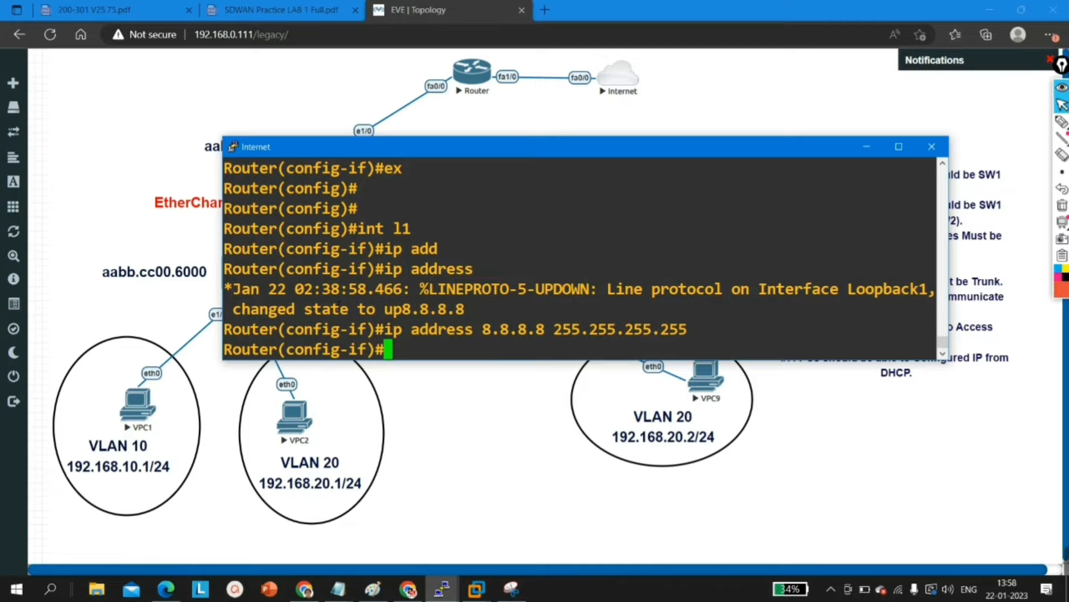
pyautogui.press('Return')
pyautogui.press('Return')
pyautogui.write('ex')
pyautogui.press('Return')
pyautogui.press('Return')
pyautogui.press('Return')
pyautogui.press('Return')
pyautogui.hotkey('ctrl', 'z')
pyautogui.press('Return')
pyautogui.press('Return')
pyautogui.press('Return')
pyautogui.press('Return')
pyautogui.write('wr')
pyautogui.press('Return')
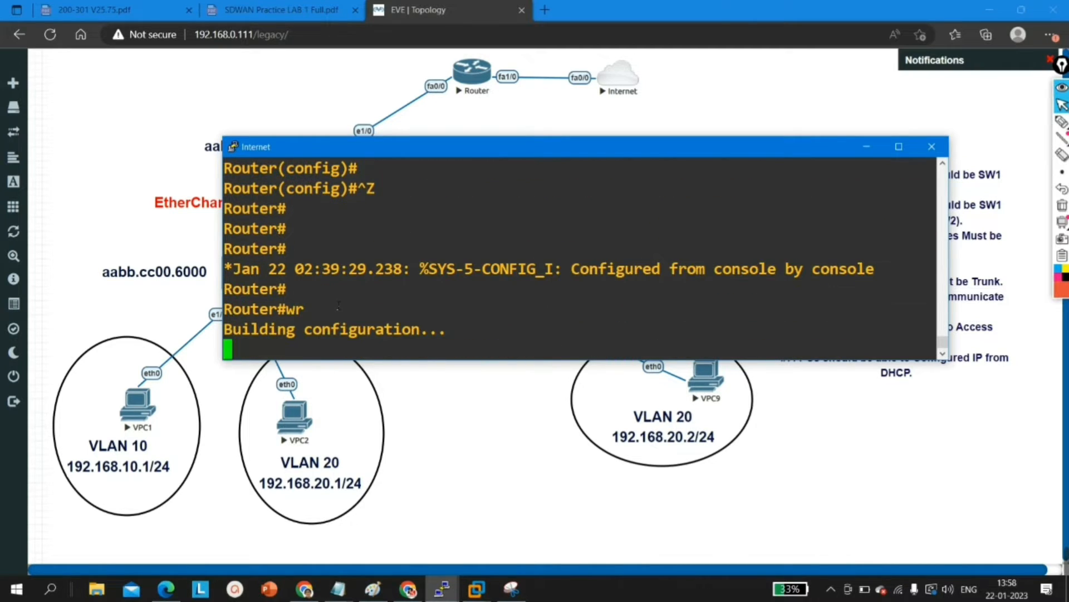
pyautogui.click(931, 148)
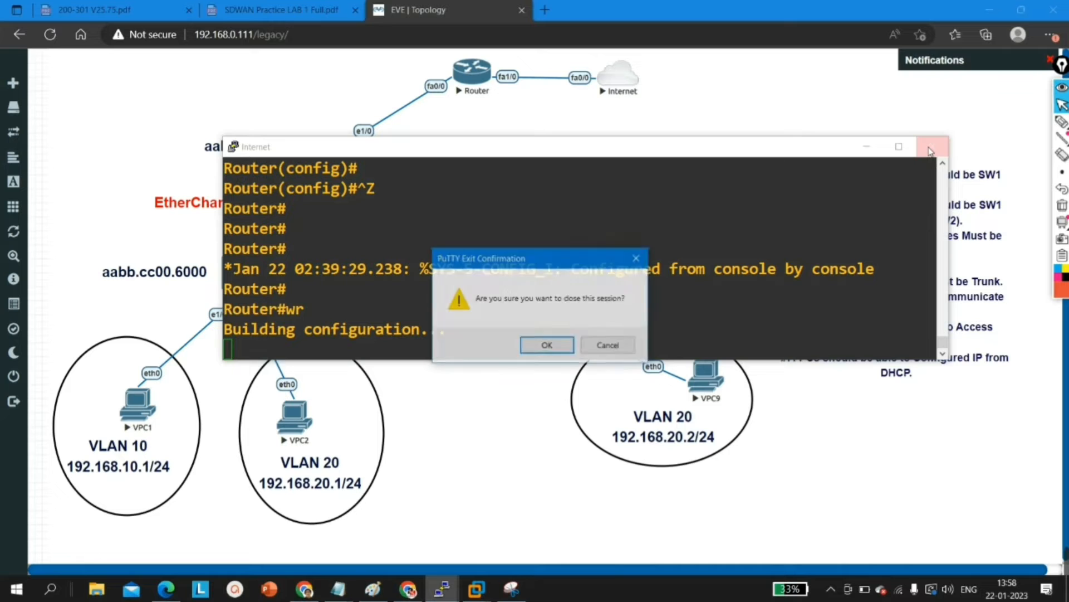
pyautogui.click(548, 346)
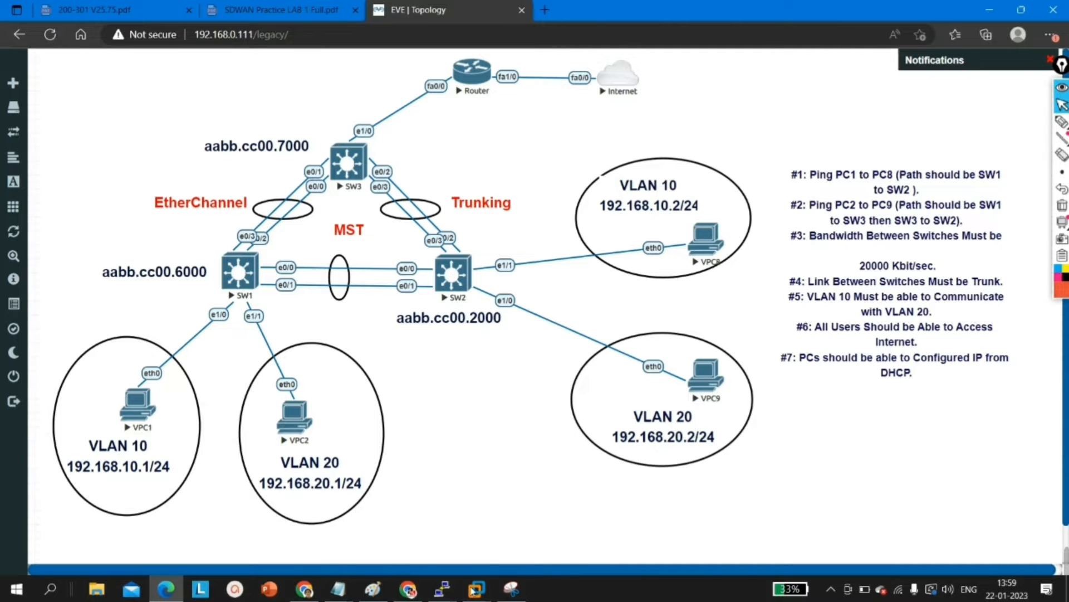
# Step: Switch to the open SW1 console session in PuTTY and maximize its window
pyautogui.click(442, 589)
pyautogui.click(447, 514)
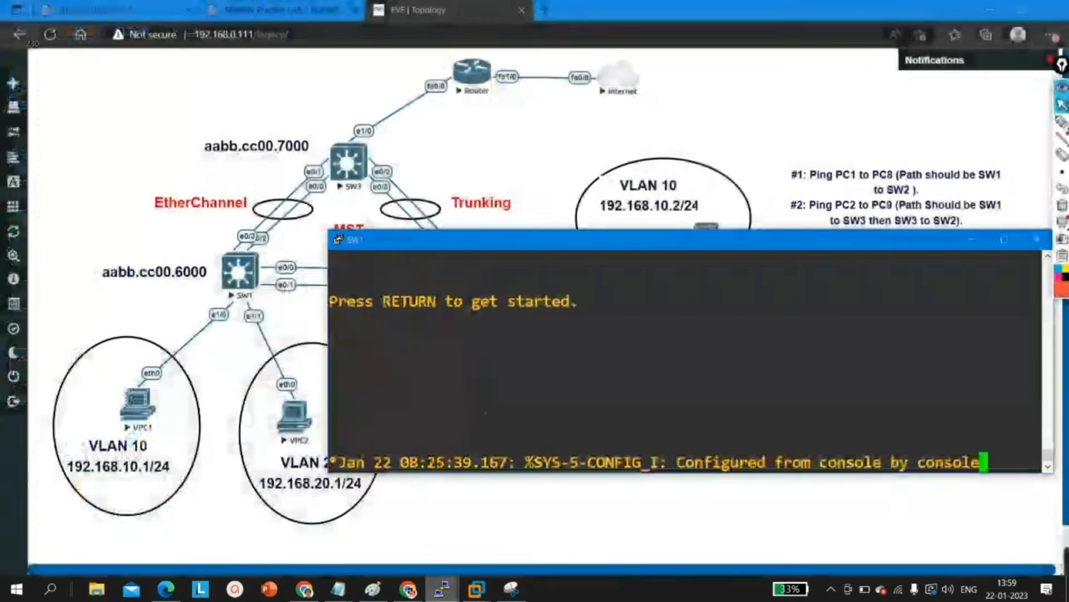
pyautogui.moveTo(668, 239); pyautogui.dragTo(573, 244)
pyautogui.click(912, 246)
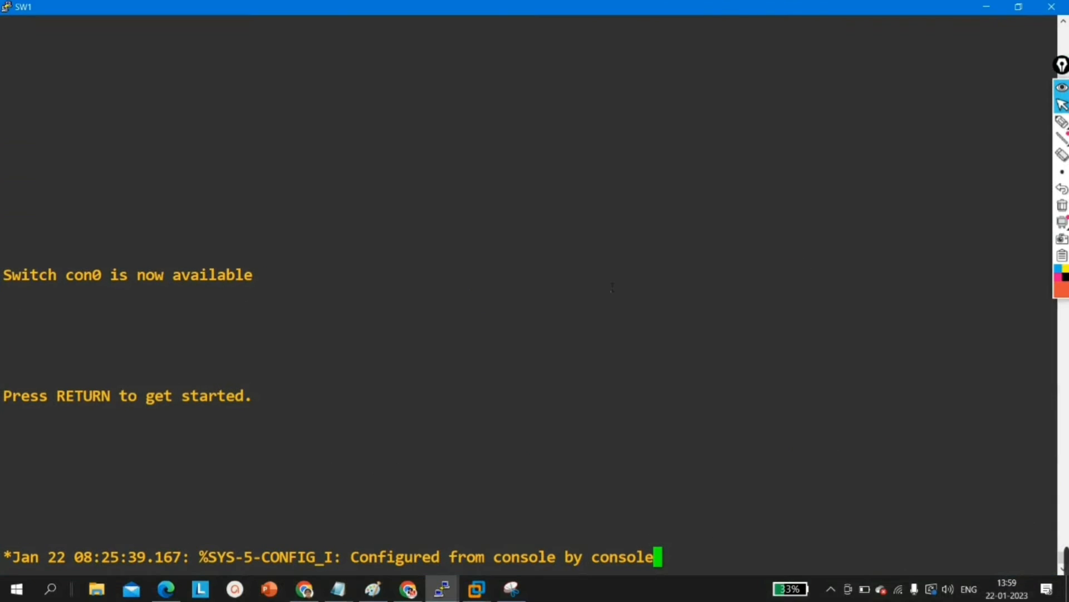
# Step: Start the SW1 console session and enter privileged EXEC mode
pyautogui.press('Return')
pyautogui.press('Return')
pyautogui.press('Return')
pyautogui.press('Return')
pyautogui.press('Return')
pyautogui.press('Return')
pyautogui.press('Return')
pyautogui.press('Return')
pyautogui.press('Return')
pyautogui.press('Return')
pyautogui.write('en')
pyautogui.press('Tab')
pyautogui.press('Return')
pyautogui.press('Return')
pyautogui.press('Return')
pyautogui.press('Return')
pyautogui.press('Return')
pyautogui.press('Return')
pyautogui.press('Return')
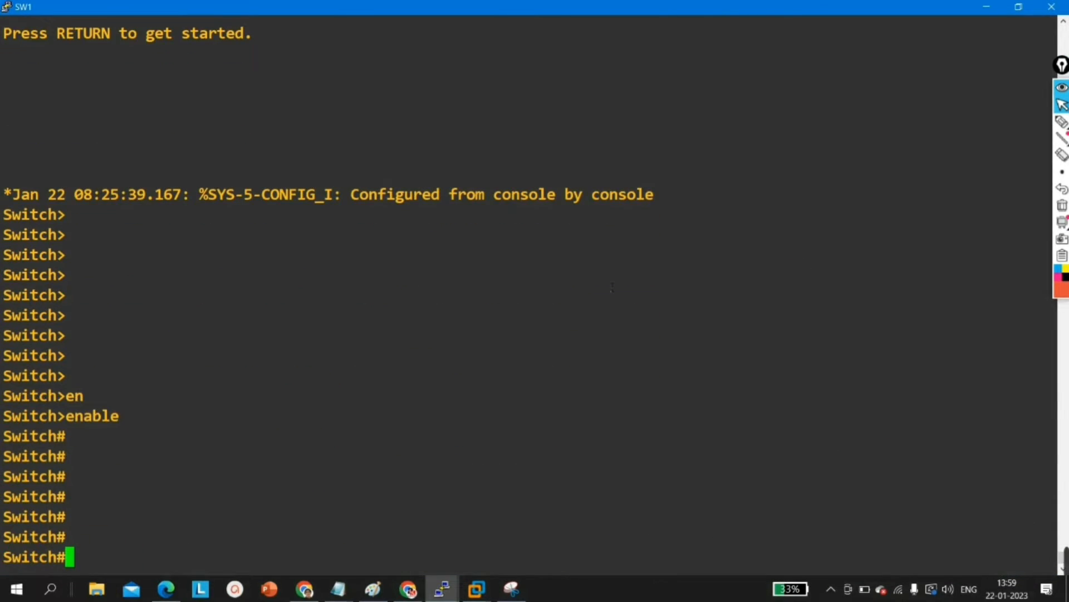
# Step: Show the spanning-tree summary on SW1 and highlight the line stating the switch's spanning-tree mode
pyautogui.write('sh')
pyautogui.press('Tab')
pyautogui.write('sp')
pyautogui.press('Tab')
pyautogui.write('su')
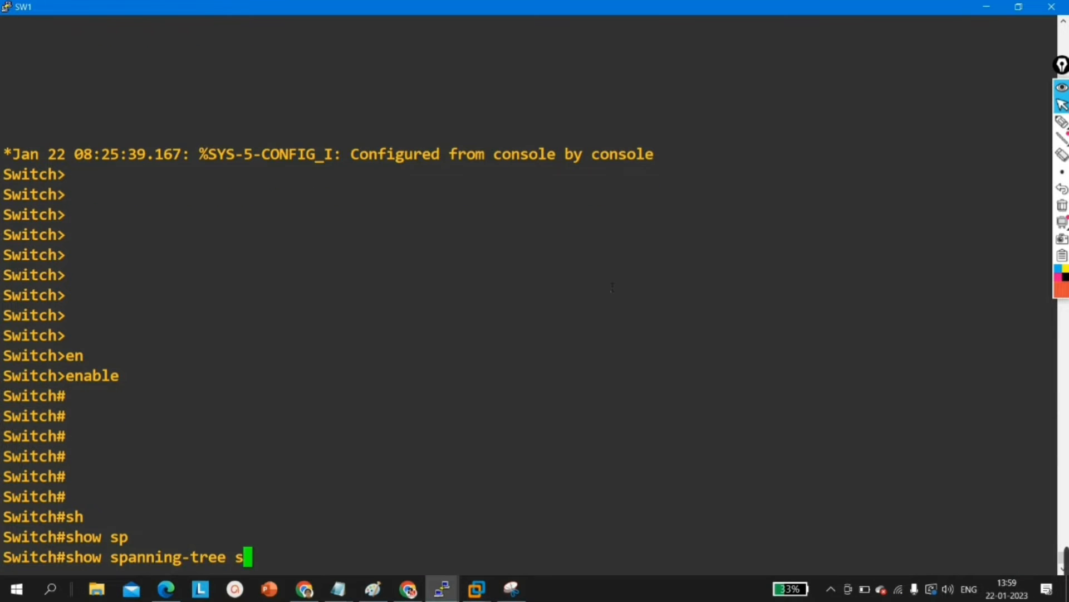
pyautogui.press('Tab')
pyautogui.press('Return')
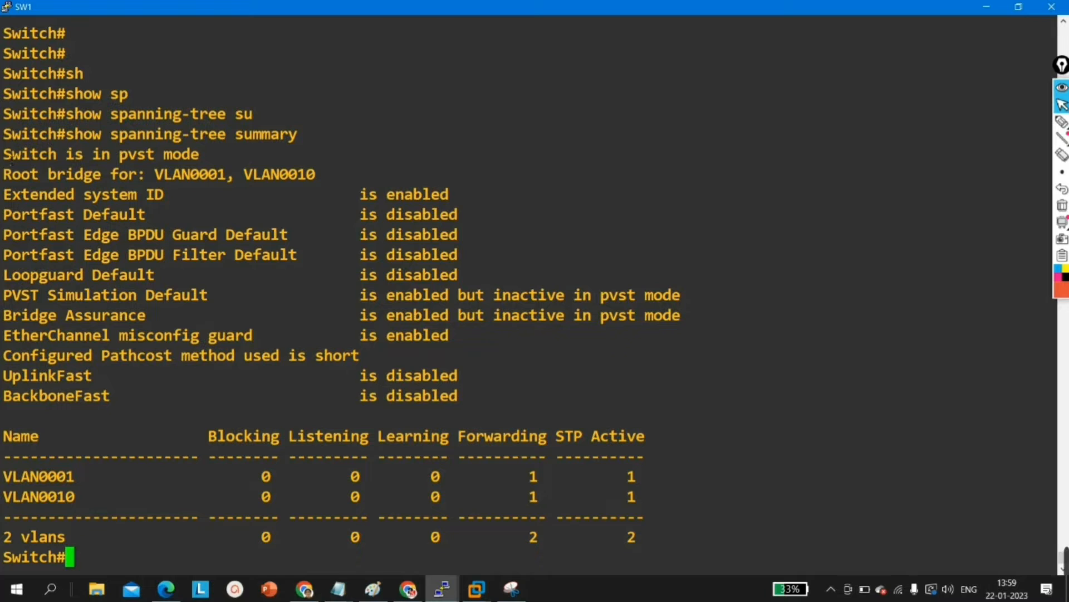
pyautogui.moveTo(5, 157); pyautogui.dragTo(211, 161)
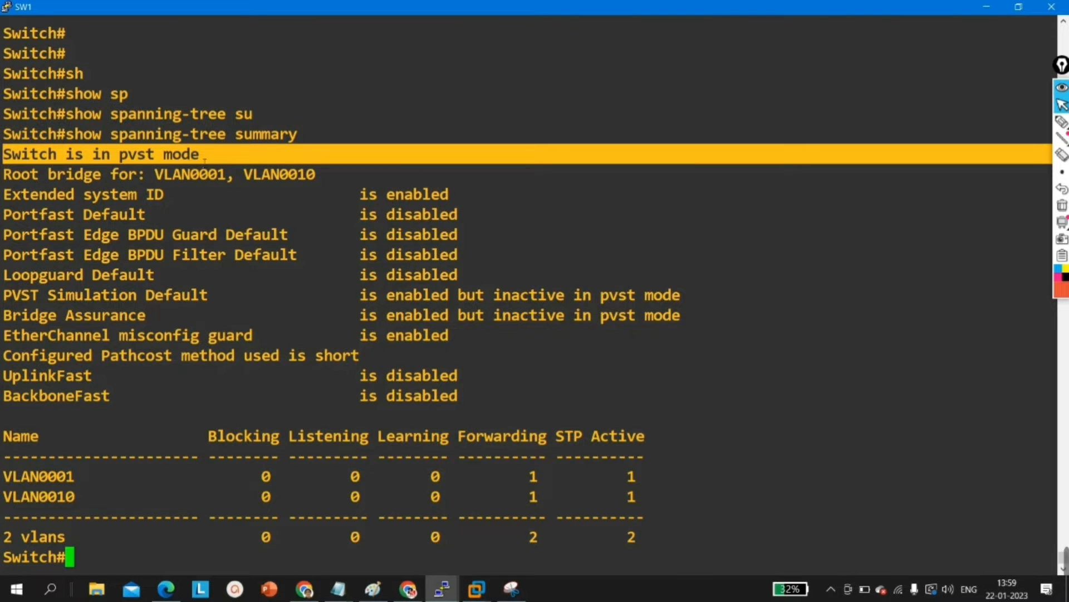
# Step: Highlight the mode name in the first line of SW1's spanning-tree summary and return to an empty prompt
pyautogui.moveTo(102, 158); pyautogui.dragTo(132, 159)
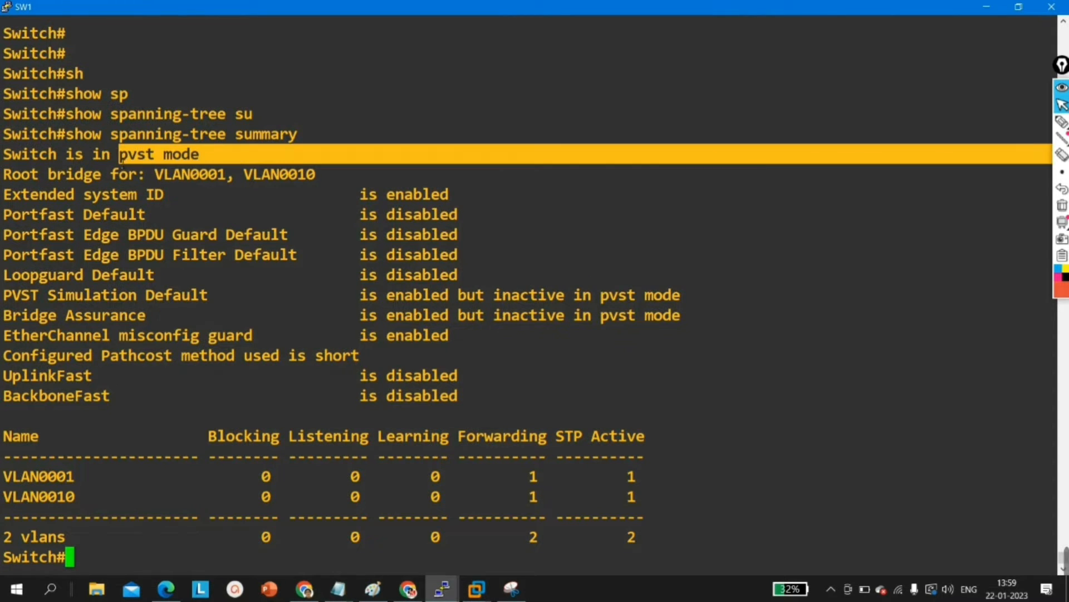
pyautogui.click(178, 176)
pyautogui.press('Return')
pyautogui.press('Return')
pyautogui.press('Return')
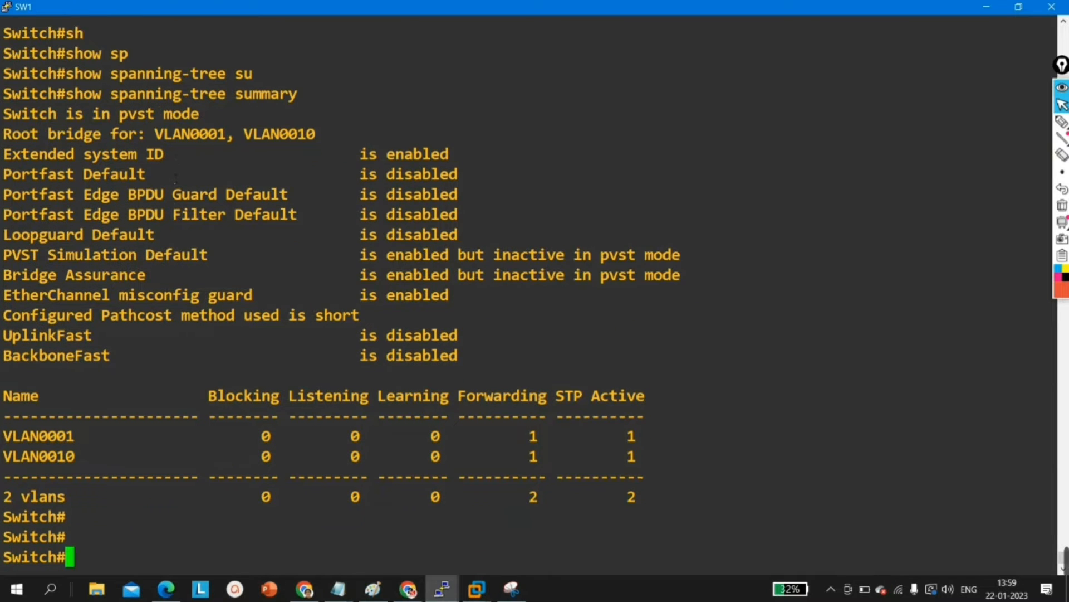
# Step: Show the full spanning-tree details on SW1 and highlight the bridge ID's MAC address under VLAN0001
pyautogui.write('sh')
pyautogui.press('Tab')
pyautogui.write('sp')
pyautogui.press('Tab')
pyautogui.press('Return')
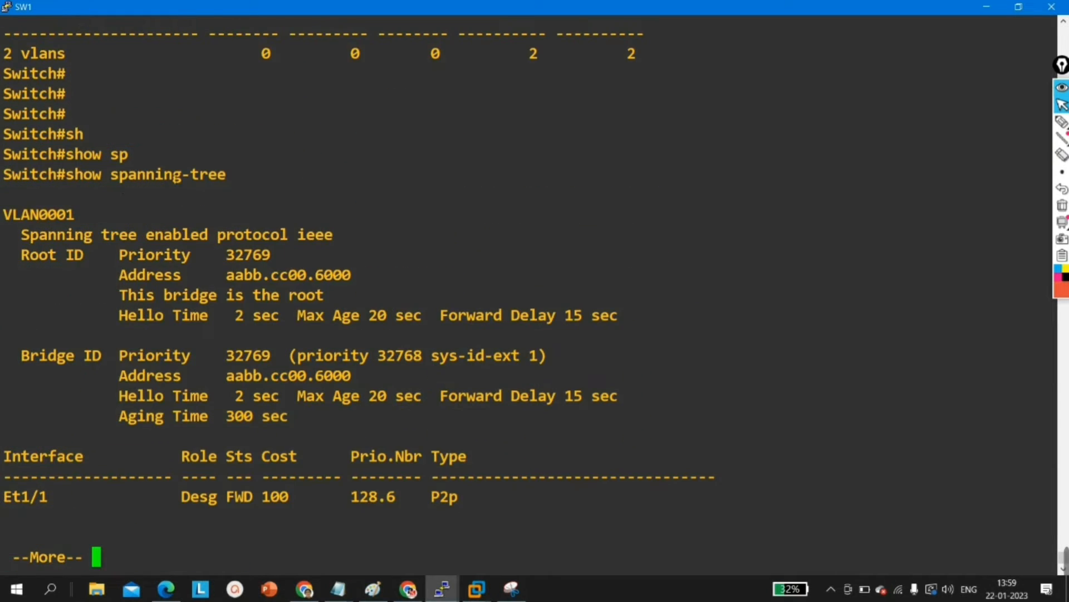
pyautogui.moveTo(220, 376)
pyautogui.mouseDown()
pyautogui.moveTo(331, 356)
pyautogui.moveTo(352, 377)
pyautogui.moveTo(233, 385)
pyautogui.mouseUp()
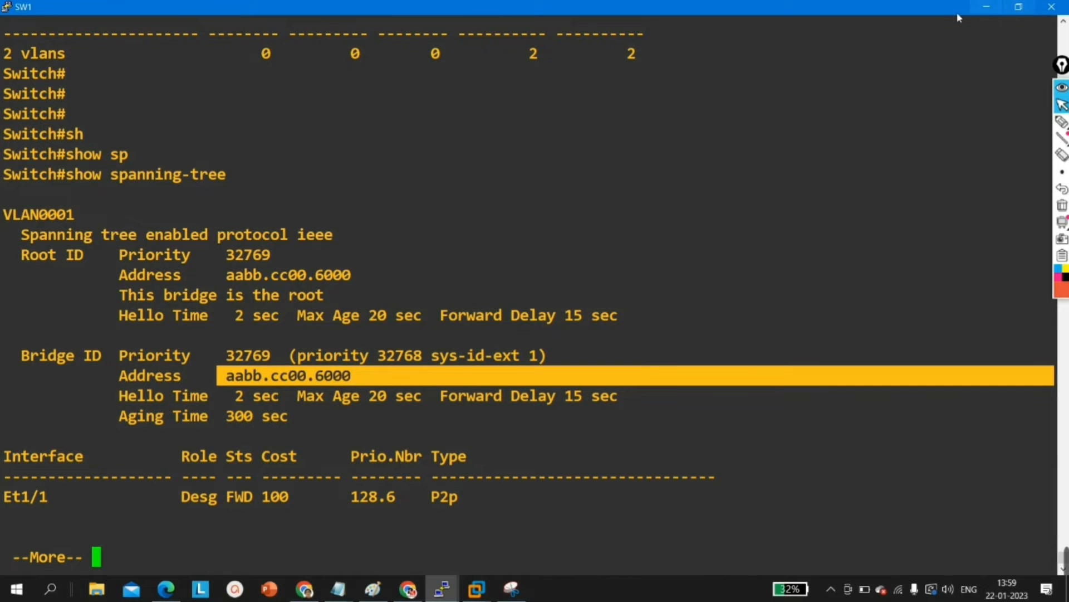
# Step: Restore the SW1 console to a smaller window, nudge the MAC address label beside SW1 in the EVE-NG topology, and return to the console
pyautogui.click(1019, 7)
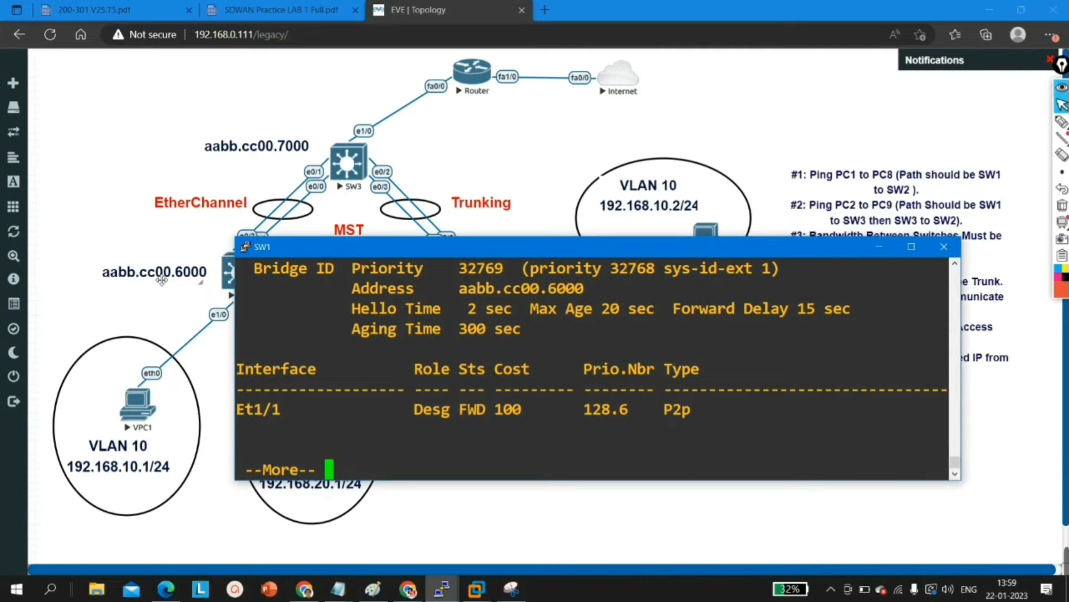
pyautogui.moveTo(157, 289); pyautogui.dragTo(162, 284)
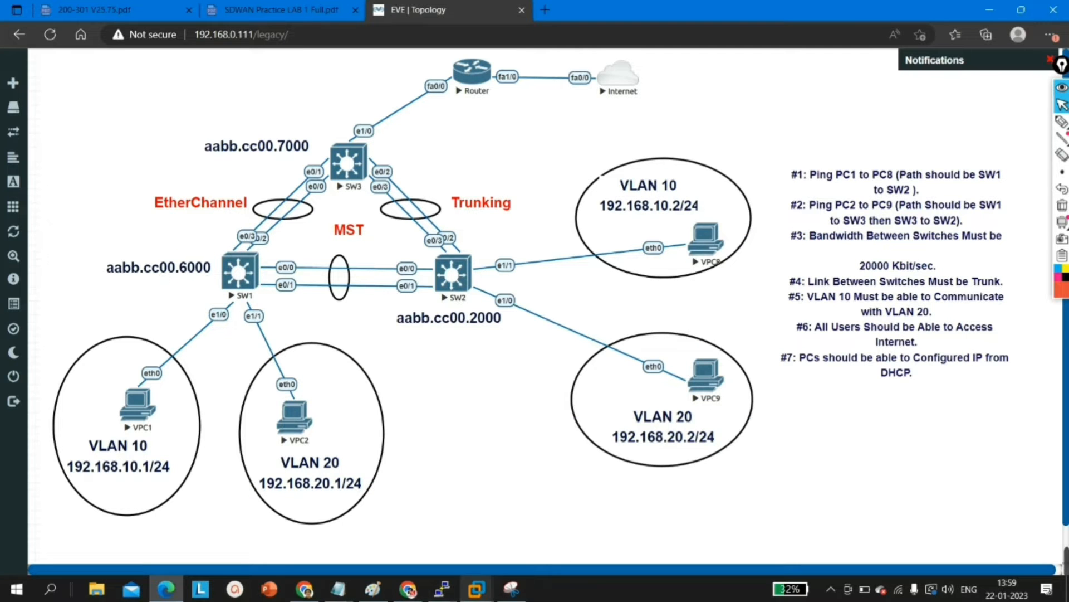
pyautogui.moveTo(442, 589)
pyautogui.click(478, 502)
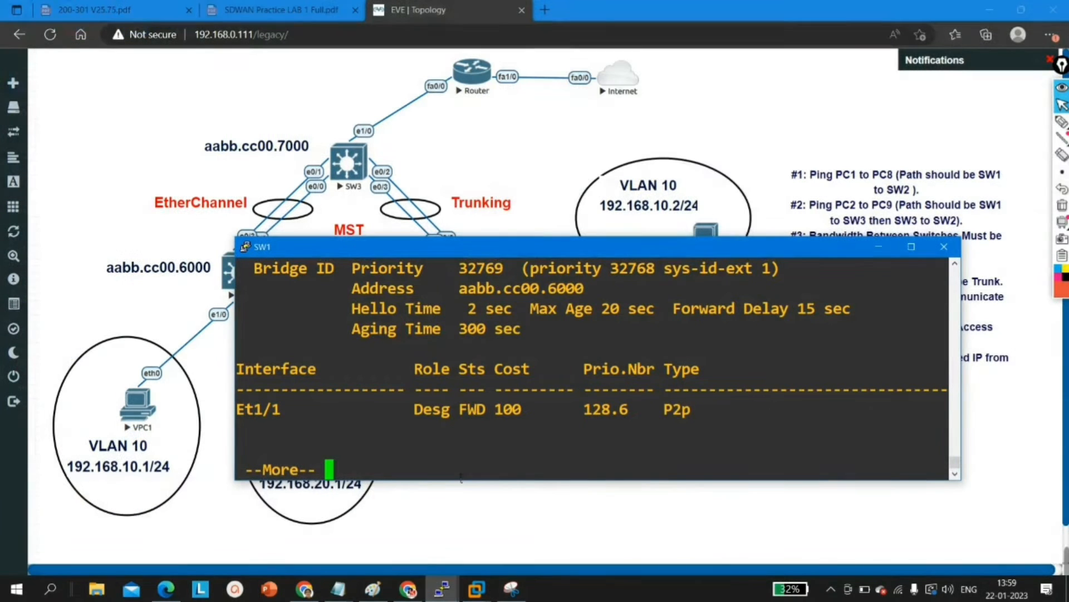
# Step: Page through the rest of SW1's spanning-tree output, including the VLAN0010 section, back to the prompt
pyautogui.press('Return')
pyautogui.press('Return')
pyautogui.press('Return')
pyautogui.press('Return')
pyautogui.press('Return')
pyautogui.press('Return')
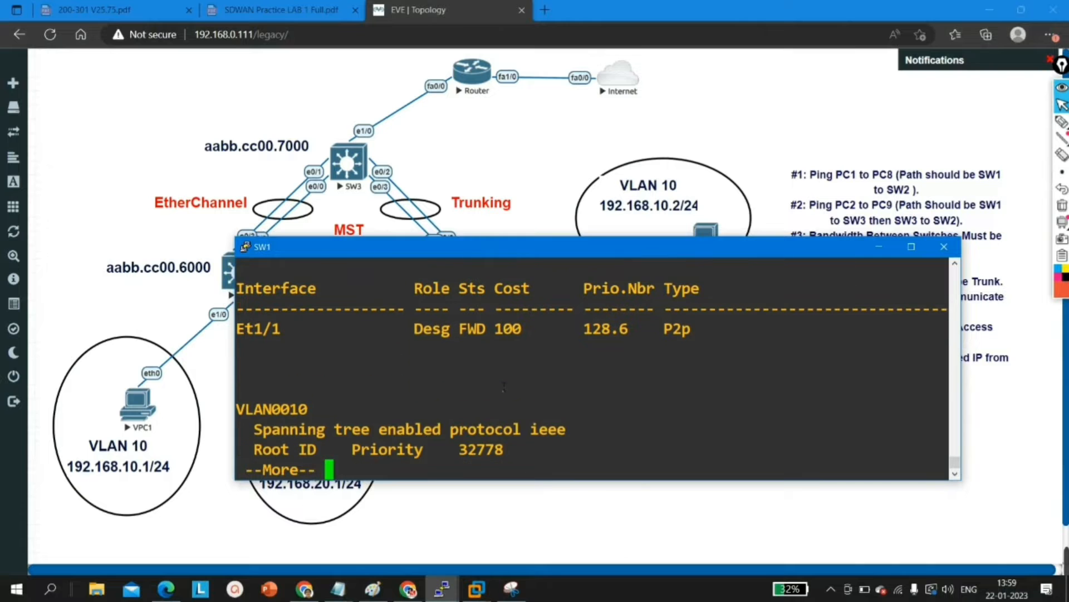
pyautogui.press('Return')
pyautogui.press('Return')
pyautogui.press('Return')
pyautogui.press('Return')
pyautogui.press('Return')
pyautogui.press('Return')
pyautogui.press('Return')
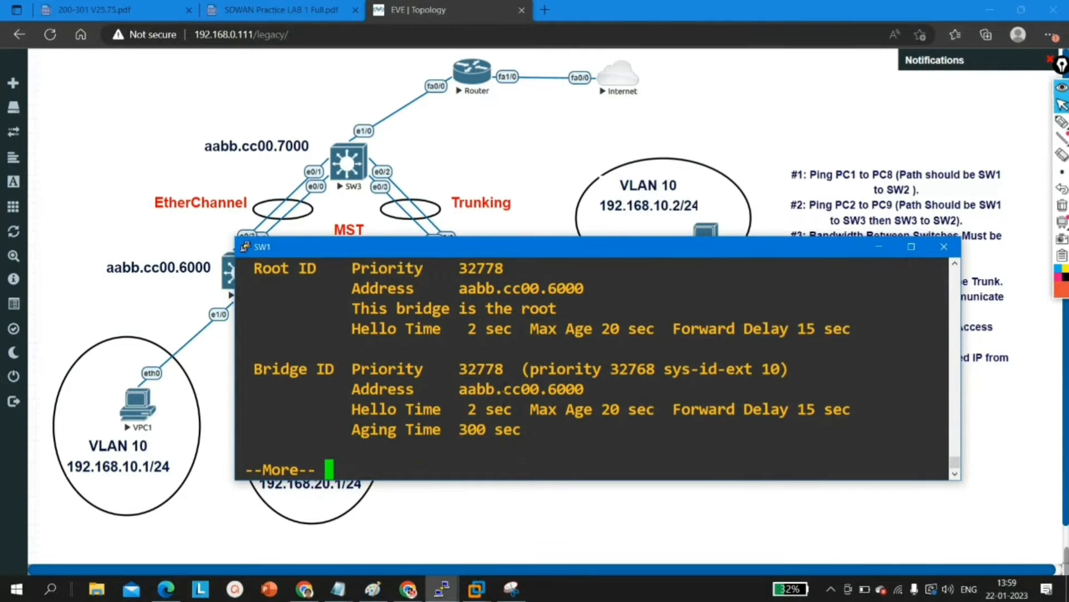
# Step: Maximize the SW1 console, show the brief VLAN list, and highlight the VLAN0010 row
pyautogui.click(911, 246)
pyautogui.press('Return')
pyautogui.write('sh')
pyautogui.press('Tab')
pyautogui.write('vl')
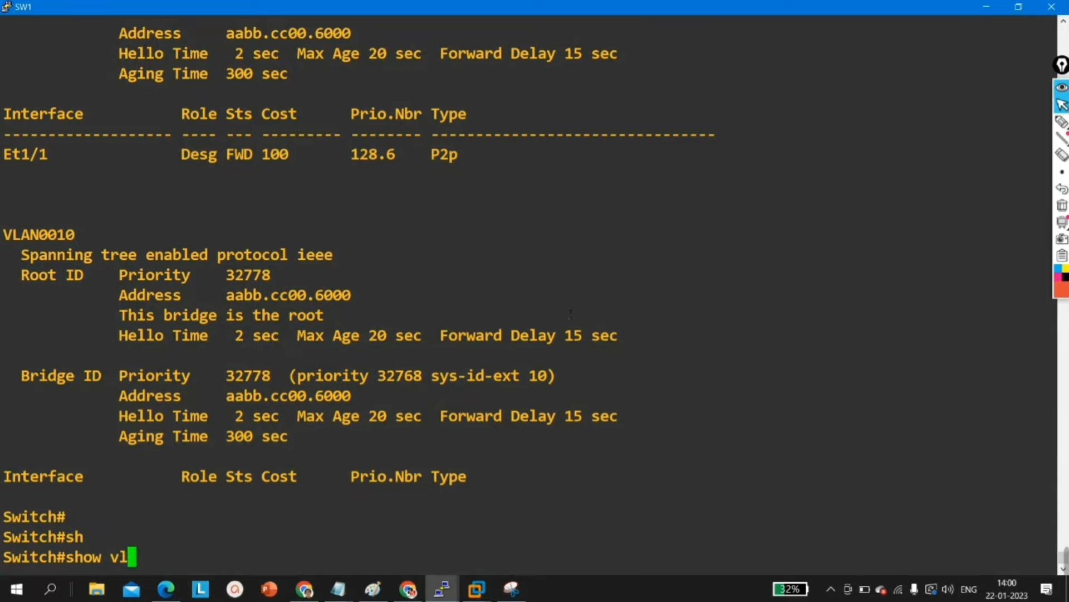
pyautogui.press('Tab')
pyautogui.write('br')
pyautogui.press('Tab')
pyautogui.press('Return')
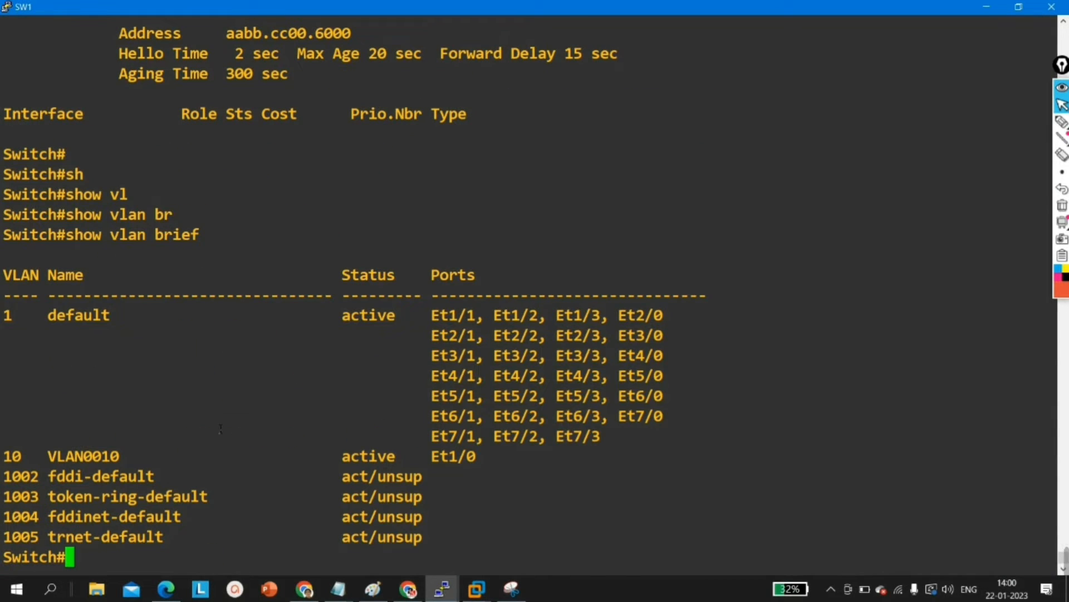
pyautogui.moveTo(1053, 456); pyautogui.dragTo(7, 459)
pyautogui.press('Return')
pyautogui.write('conf')
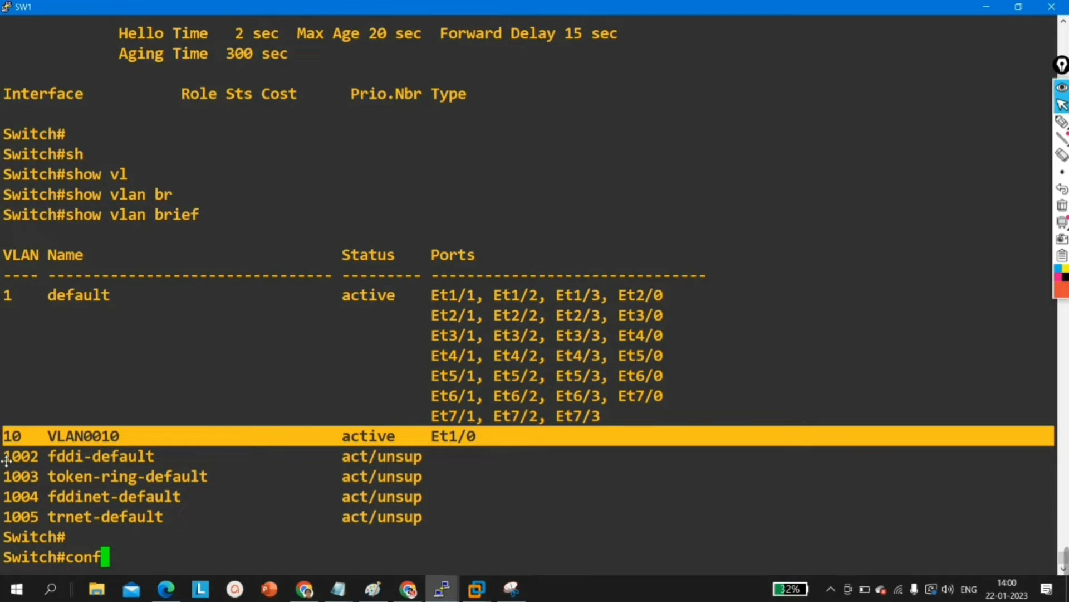
pyautogui.press('Tab')
pyautogui.write('`')
pyautogui.press('Return')
# Step: Enter global configuration mode on SW1 and delete VLAN 10
pyautogui.press('Return')
pyautogui.press('Return')
pyautogui.write('conf')
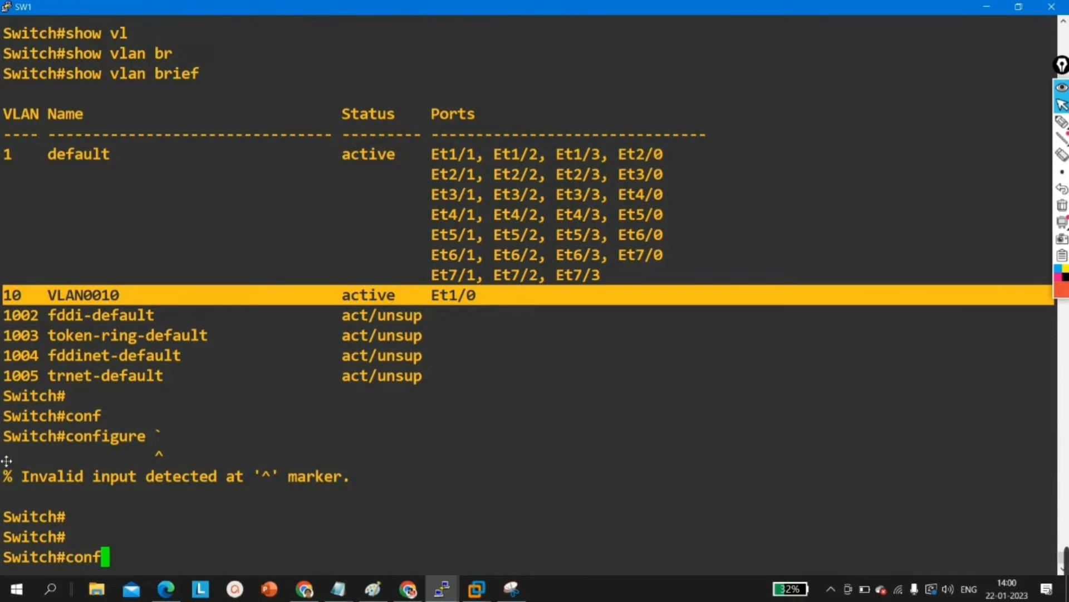
pyautogui.press('Tab')
pyautogui.press('Return')
pyautogui.press('Return')
pyautogui.press('Return')
pyautogui.press('Return')
pyautogui.write('no vl')
pyautogui.press('Tab')
pyautogui.write('10')
# Step: Try to leave global configuration mode with the abbreviated command ex
pyautogui.press('Return')
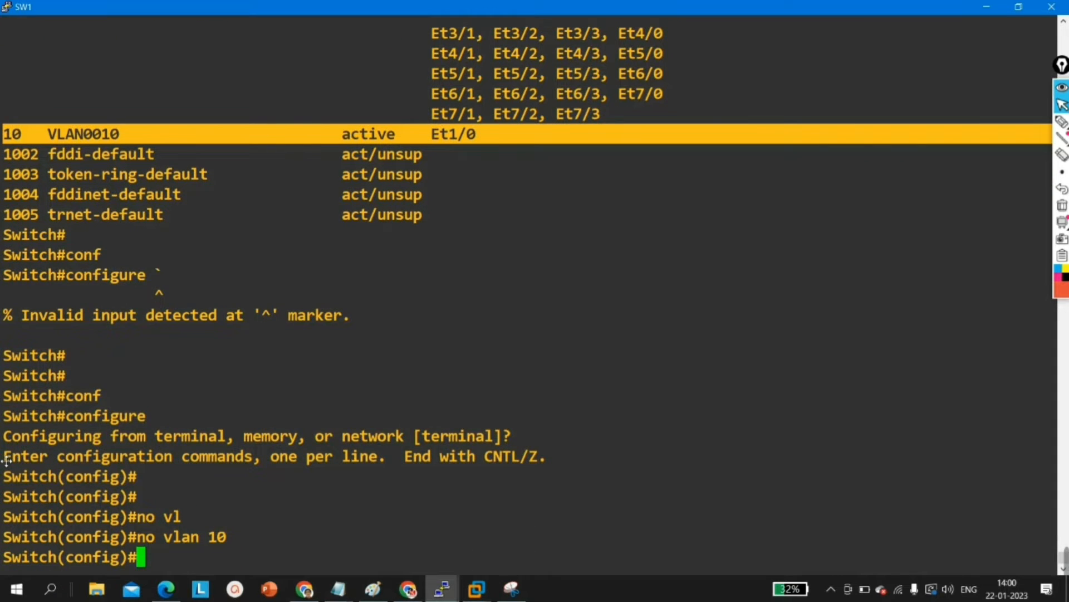
pyautogui.write('ex')
pyautogui.press('Return')
pyautogui.write('ex')
pyautogui.press('Return')
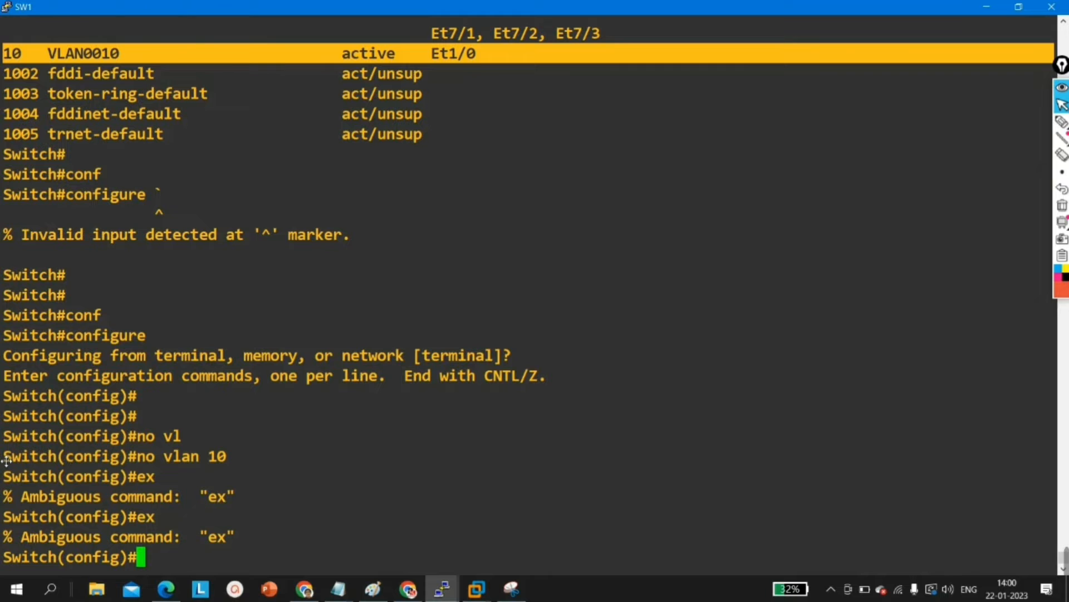
# Step: Assign interface e1/0, the port listed under VLAN 10, to access VLAN 1
pyautogui.write('int e')
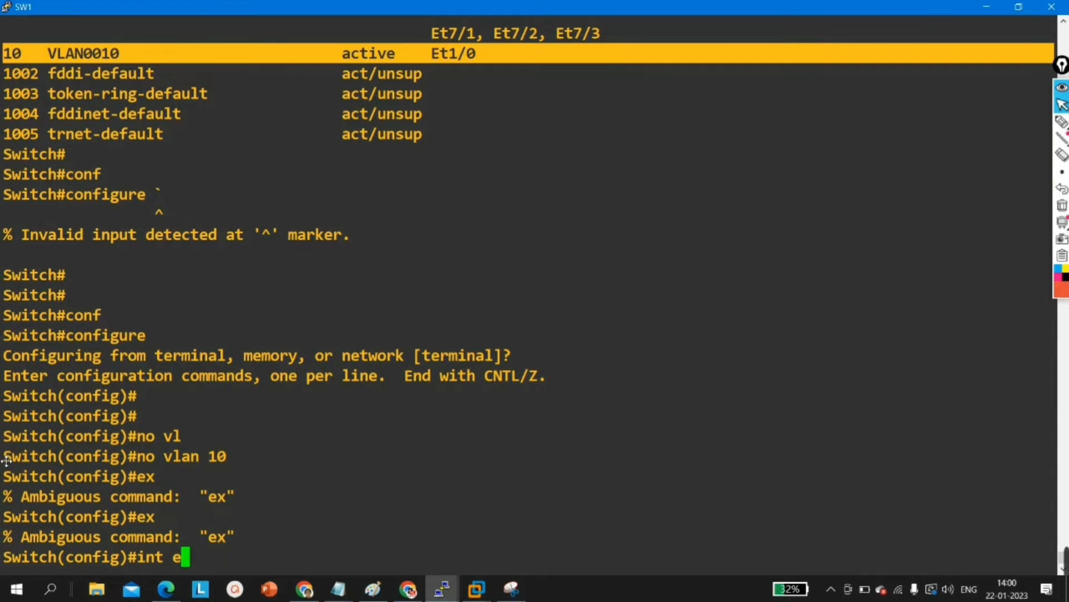
pyautogui.scroll(9, 147, 344)
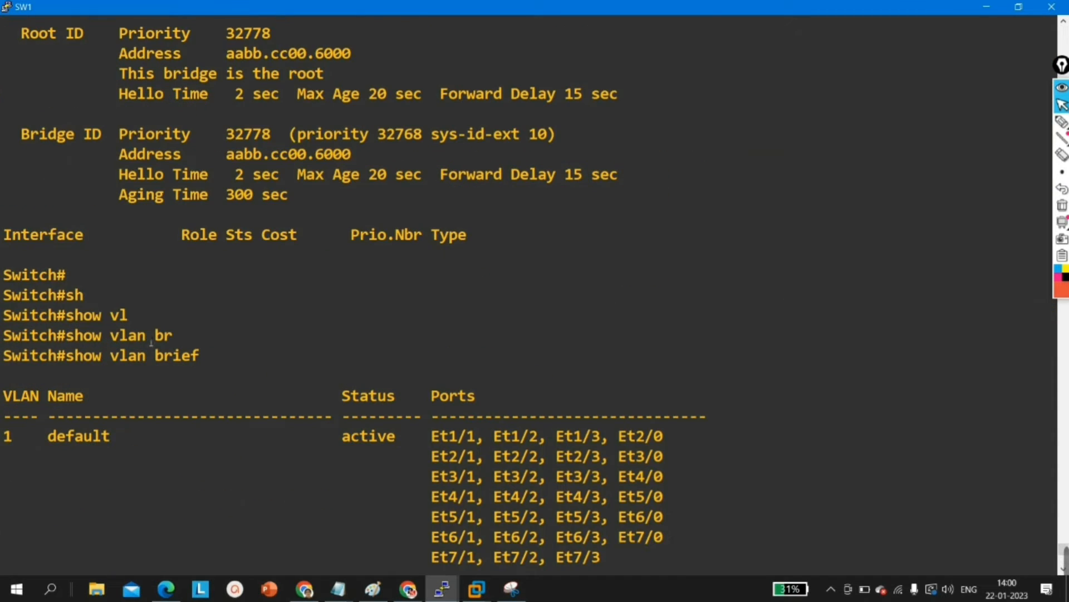
pyautogui.scroll(-4, 305, 400)
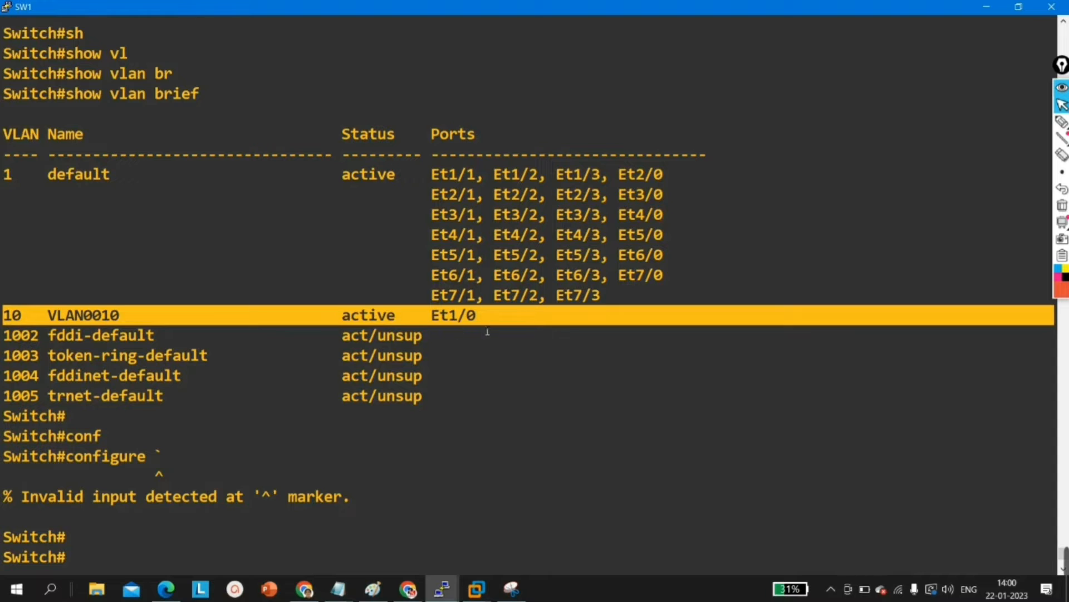
pyautogui.scroll(-4, 490, 315)
pyautogui.write('1/0')
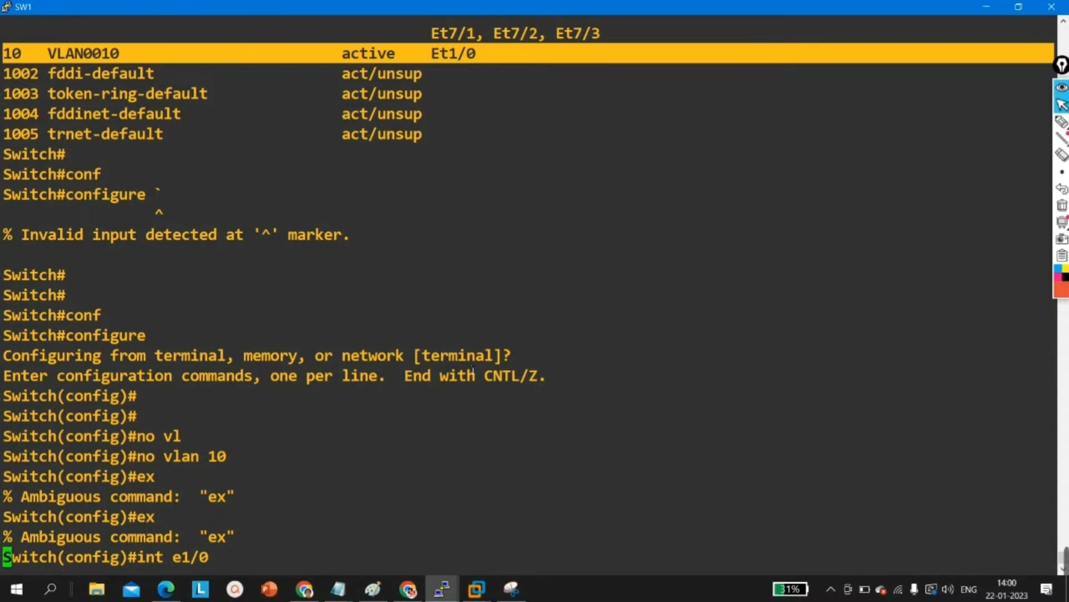
pyautogui.press('Return')
pyautogui.write('sw')
pyautogui.press('Tab')
pyautogui.write('ac')
pyautogui.press('Tab')
pyautogui.write('v')
pyautogui.press('Tab')
pyautogui.write('1')
pyautogui.press('Return')
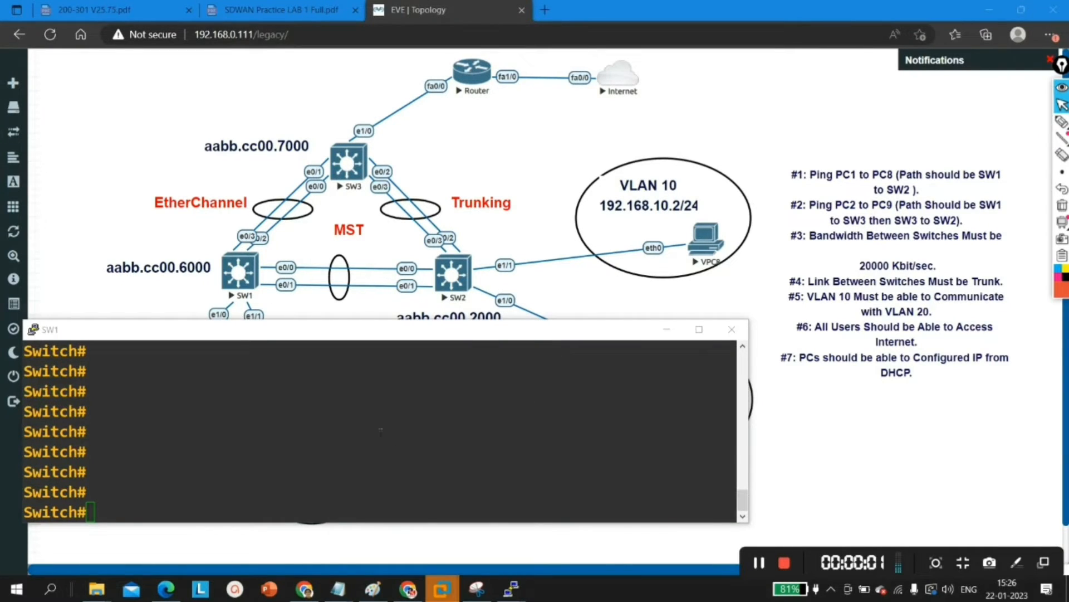
# Step: Enter global configuration mode in the SW1 console session
pyautogui.click(341, 437)
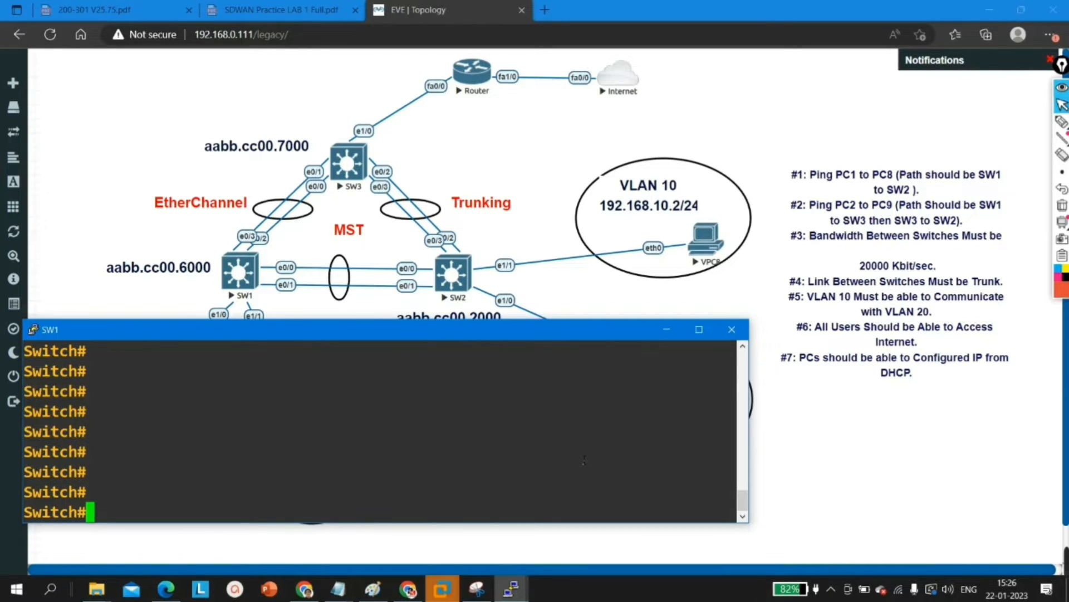
pyautogui.write('conf')
pyautogui.press('Tab')
pyautogui.press('Return')
pyautogui.press('Return')
pyautogui.press('Return')
pyautogui.press('Return')
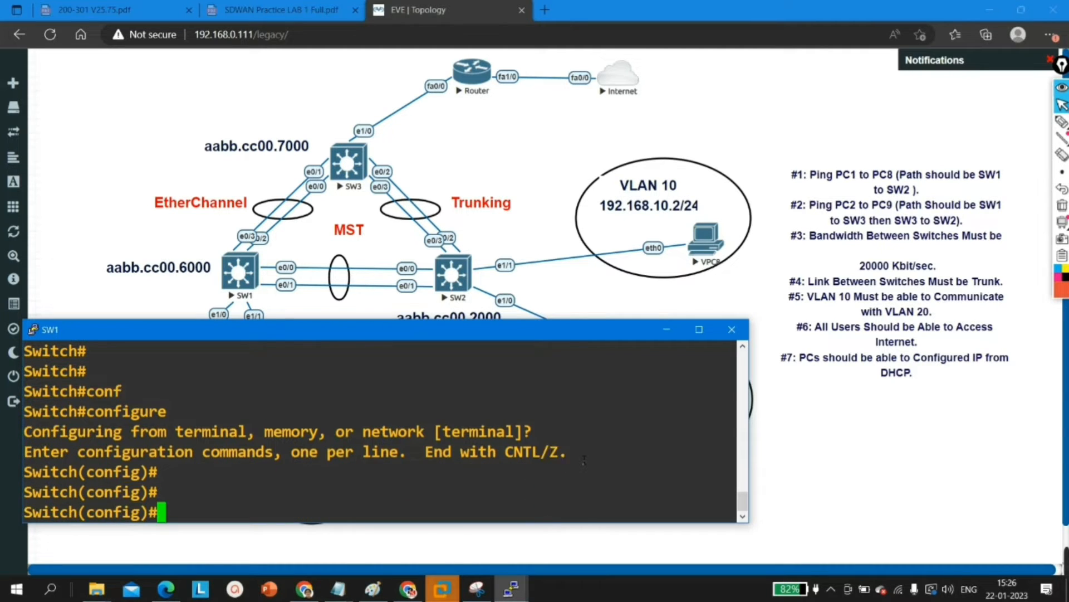
# Step: Disable spanning tree for VLAN 1 on SW1 with no spanning-tree vlan 1
pyautogui.press('Return')
pyautogui.write('no sp')
pyautogui.press('Tab')
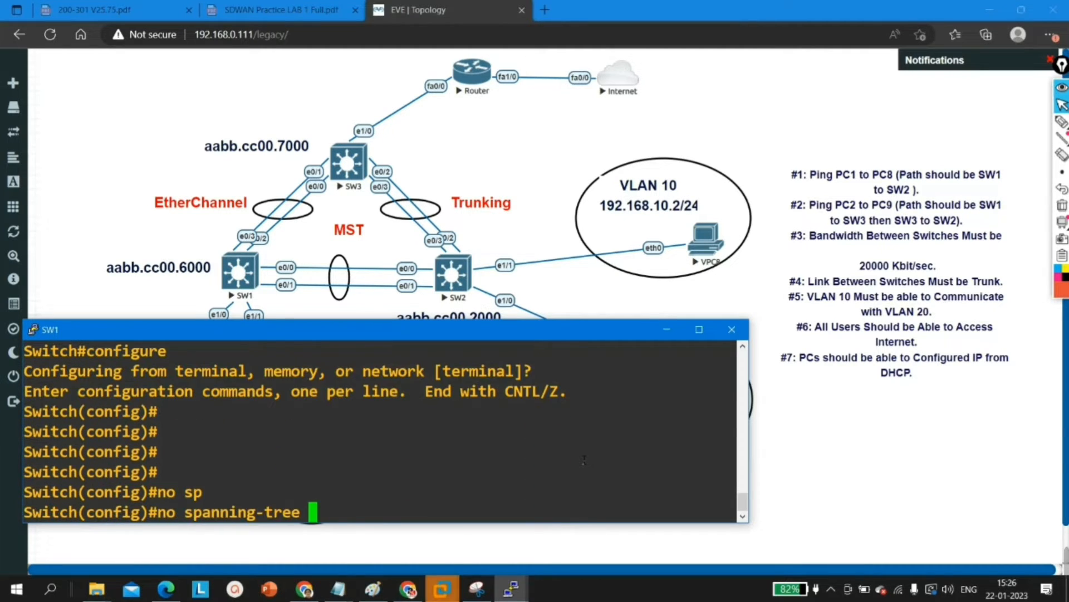
pyautogui.write('vl')
pyautogui.press('Tab')
pyautogui.write('1')
pyautogui.press('Return')
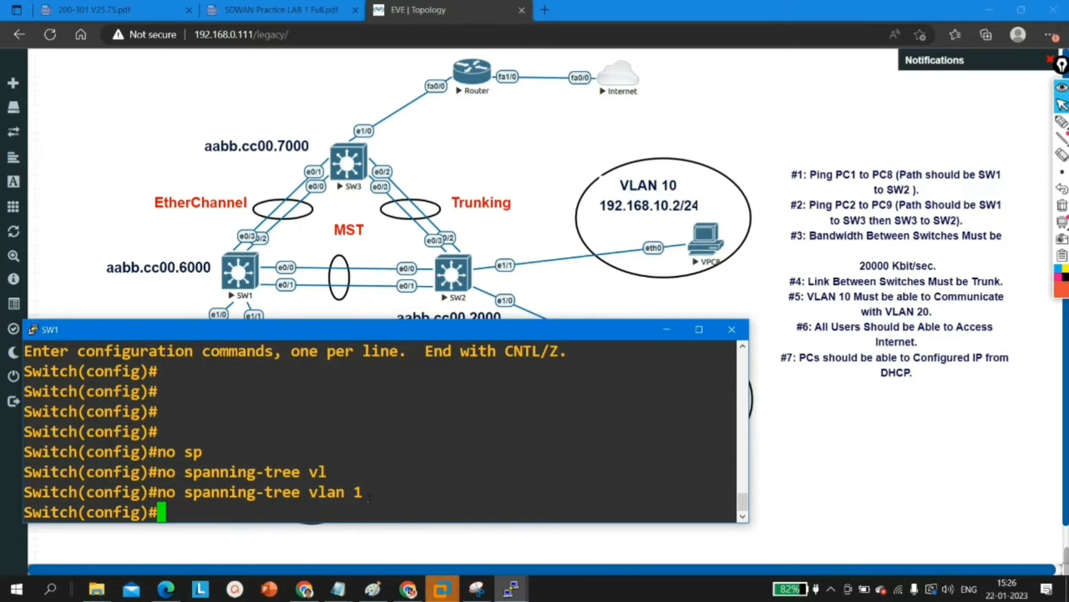
# Step: Highlight the no spanning-tree vlan 1 command in the console output to review it, and clear the selection
pyautogui.moveTo(374, 498); pyautogui.dragTo(342, 500)
pyautogui.click(348, 495)
pyautogui.press('Return')
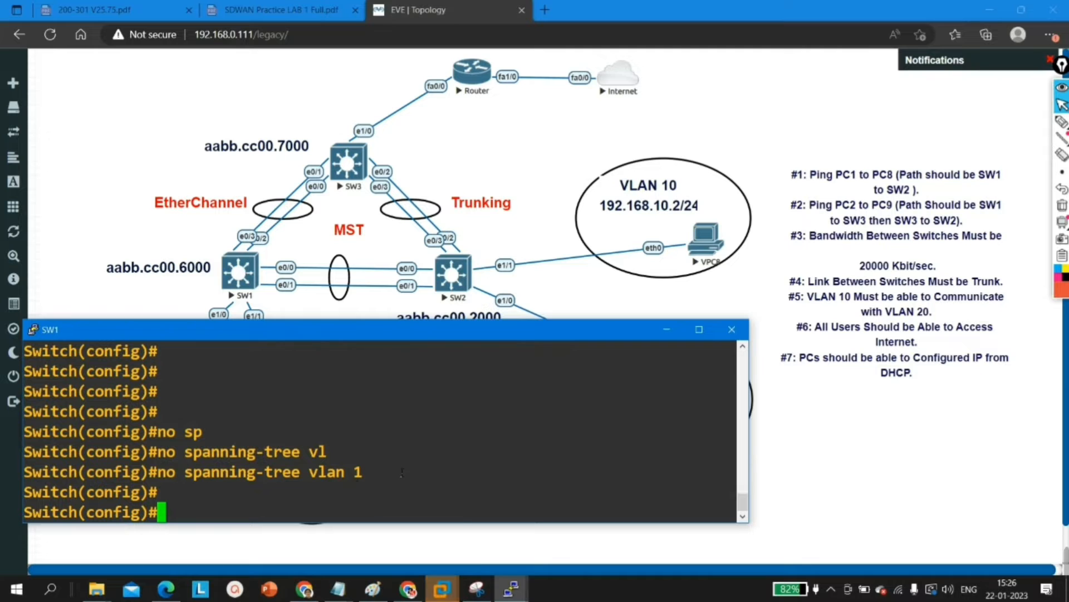
pyautogui.moveTo(402, 473); pyautogui.dragTo(184, 472)
pyautogui.moveTo(384, 480); pyautogui.dragTo(191, 478)
pyautogui.moveTo(373, 472); pyautogui.dragTo(166, 476)
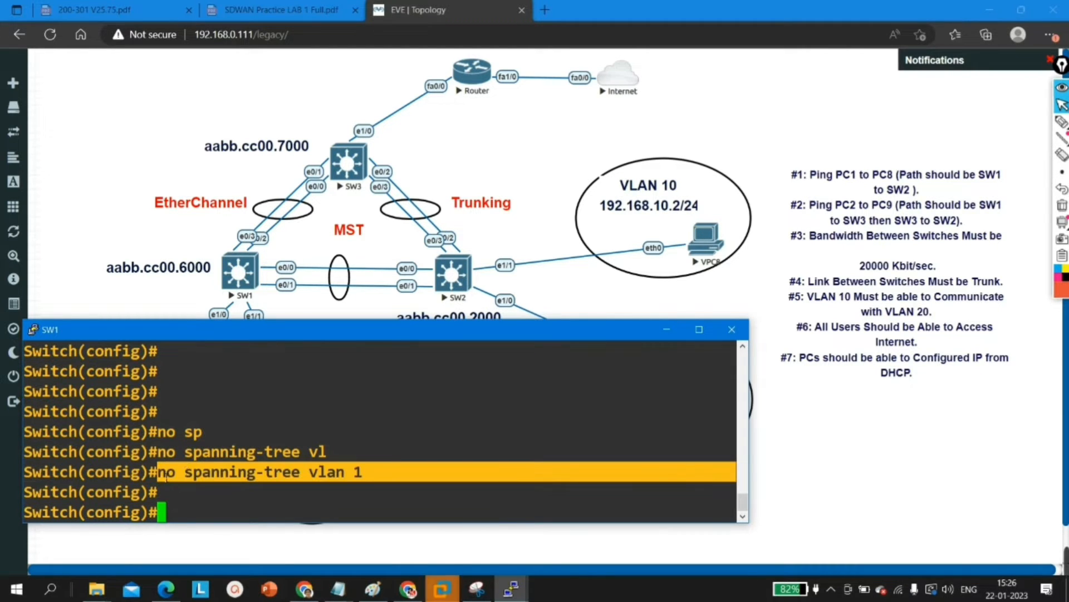
pyautogui.click(222, 477)
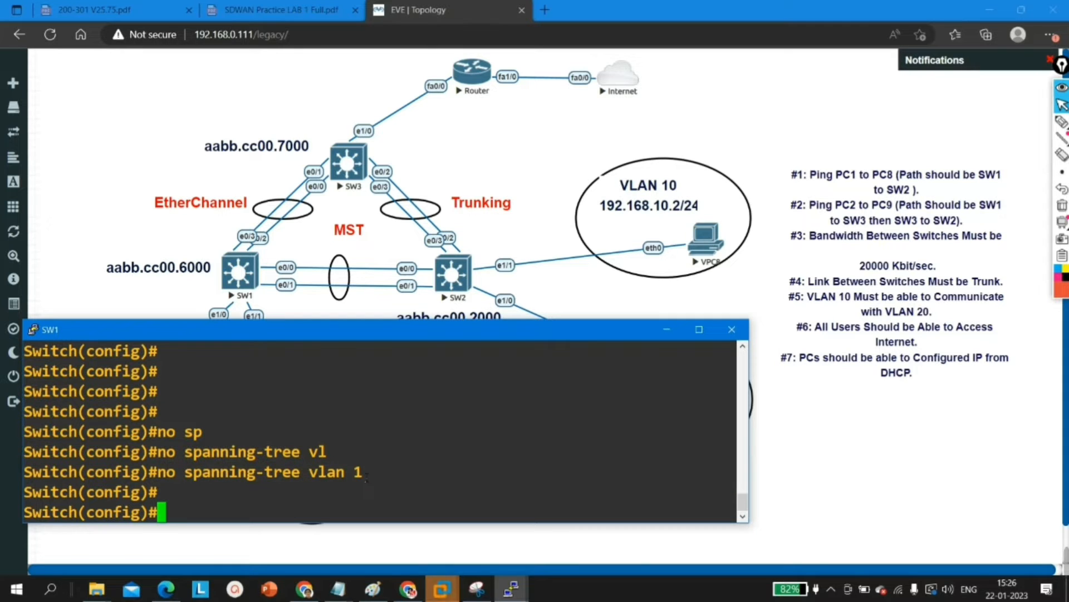
# Step: Open the interface range e0/0 - 1 for configuration on SW1
pyautogui.press('Return')
pyautogui.write('int ')
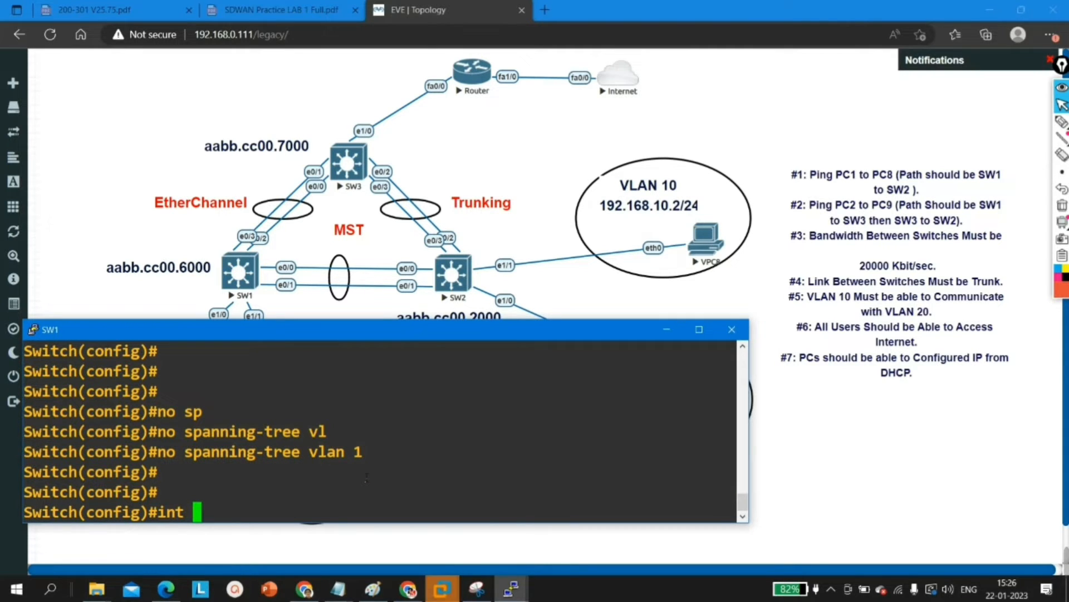
pyautogui.write('e')
pyautogui.press('BackSpace')
pyautogui.write('r e0/0 - 1')
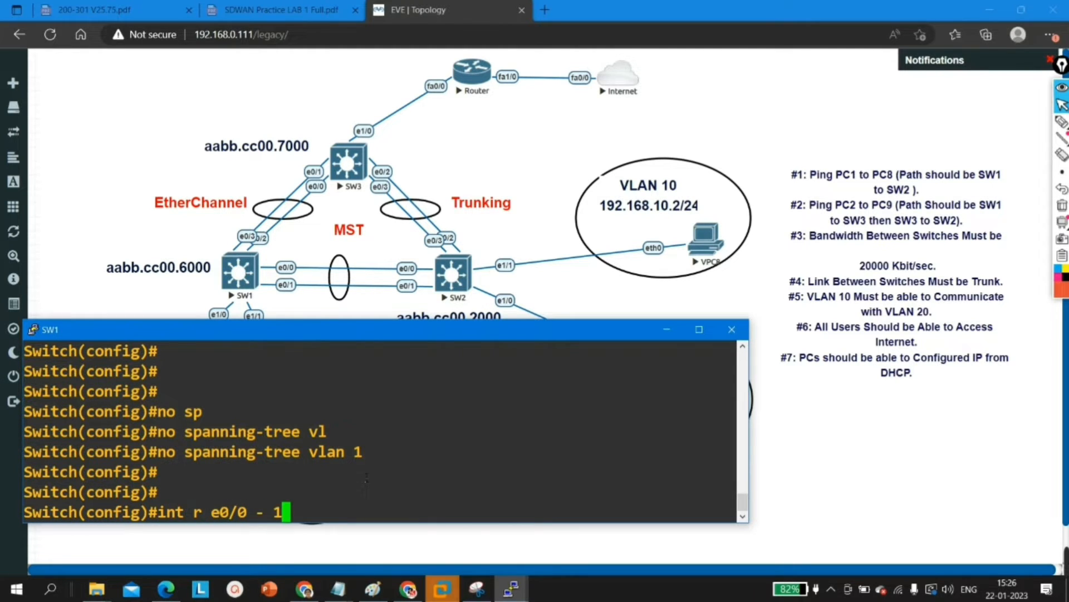
pyautogui.press('Return')
# Step: Add the selected interface range to channel group 1 with mode on, and exit to global configuration mode
pyautogui.write('channel-g')
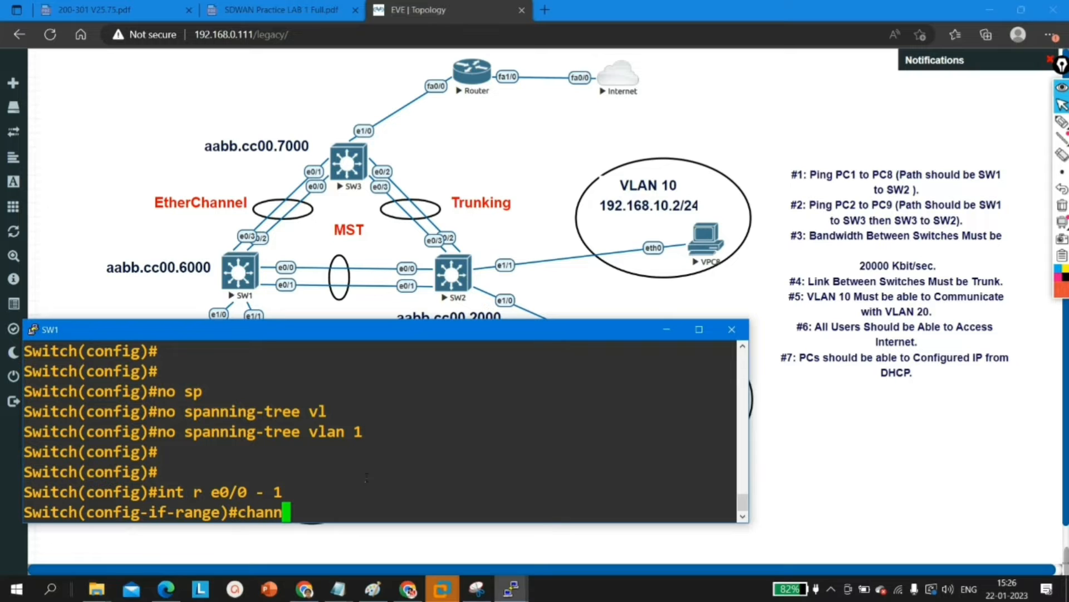
pyautogui.press('Tab')
pyautogui.write('g')
pyautogui.press('Tab')
pyautogui.write('1 m')
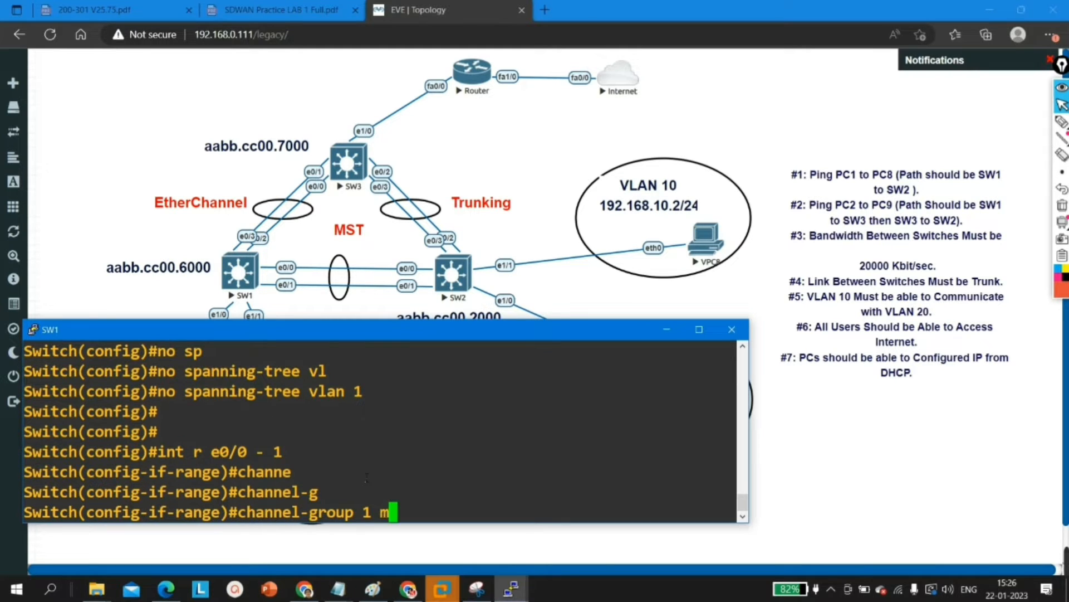
pyautogui.press('Tab')
pyautogui.write('on')
pyautogui.press('Tab')
pyautogui.press('Return')
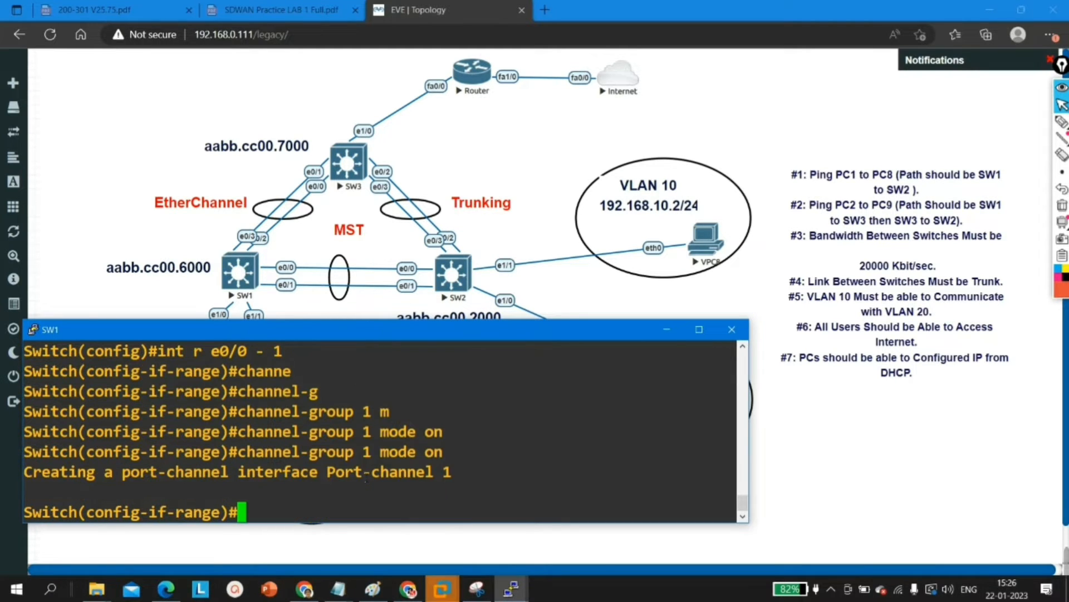
pyautogui.press('Return')
pyautogui.press('Return')
pyautogui.write('ex')
pyautogui.press('Return')
# Step: Add interface range e0/2 - 3 on SW1 to channel group 2 with mode on
pyautogui.write('int r e0/2 - 3')
pyautogui.hotkey('ctrl', 'a')
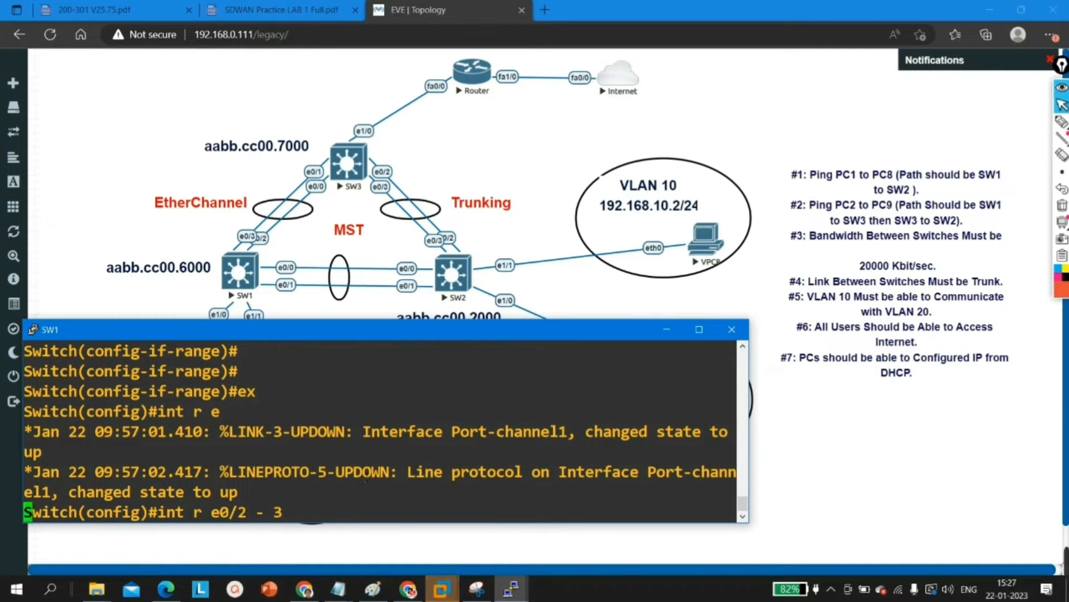
pyautogui.press('Return')
pyautogui.write('chann')
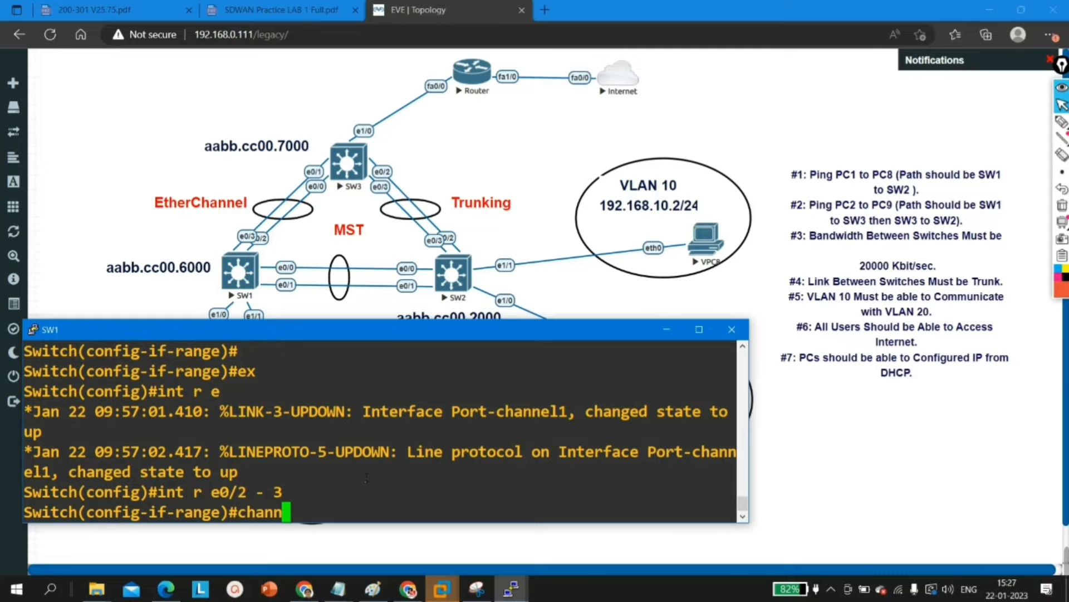
pyautogui.press('Tab')
pyautogui.write('el-g')
pyautogui.press('Tab')
pyautogui.write('2')
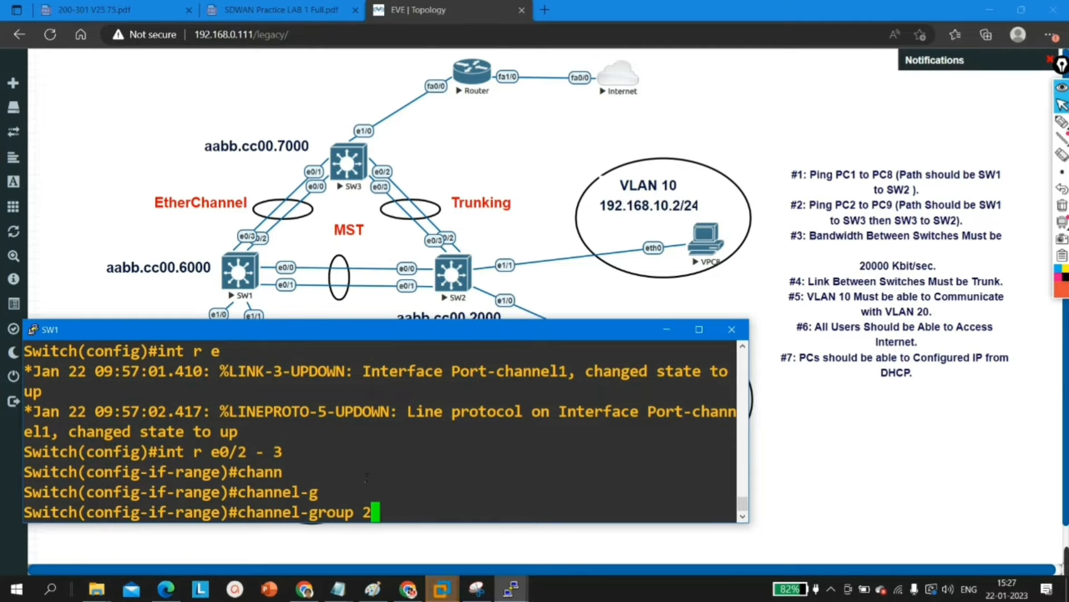
pyautogui.write(' m')
pyautogui.press('Tab')
pyautogui.write('o')
pyautogui.press('Tab')
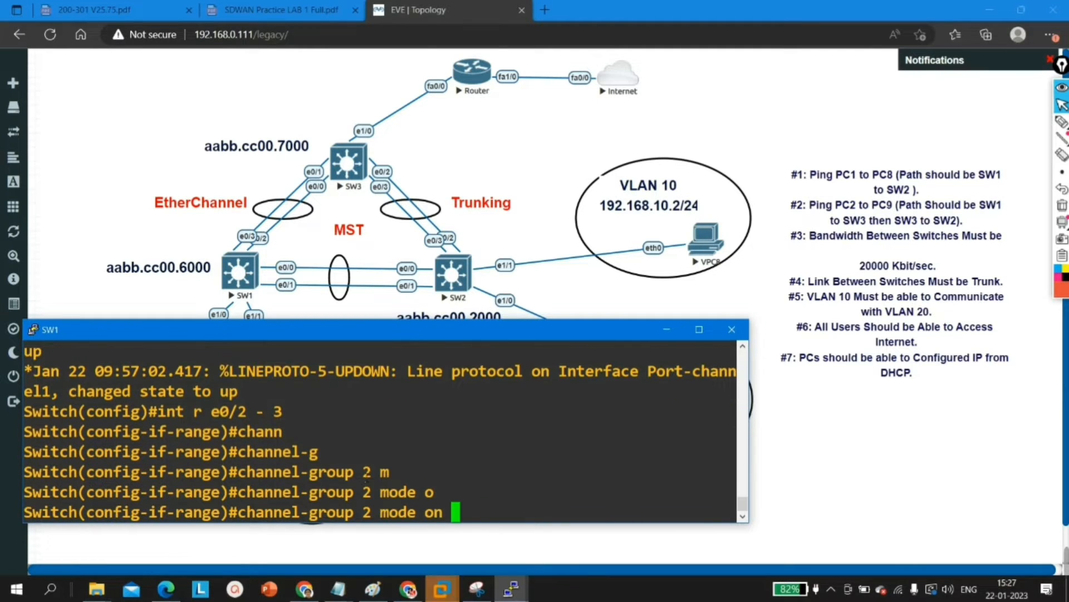
pyautogui.press('Return')
# Step: Shut down the e0/2 - 3 interface range on SW1 and exit to global configuration mode
pyautogui.press('Return')
pyautogui.press('Return')
pyautogui.press('Return')
pyautogui.press('Return')
pyautogui.press('Return')
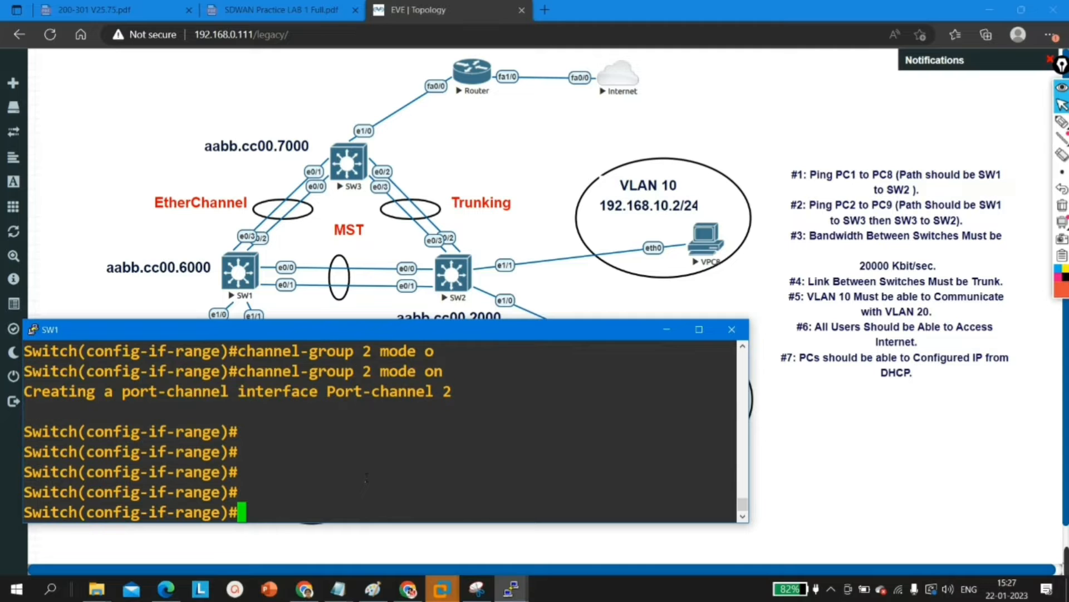
pyautogui.write('sh')
pyautogui.press('Tab')
pyautogui.press('Return')
pyautogui.press('Return')
pyautogui.press('Return')
pyautogui.press('Return')
pyautogui.press('Return')
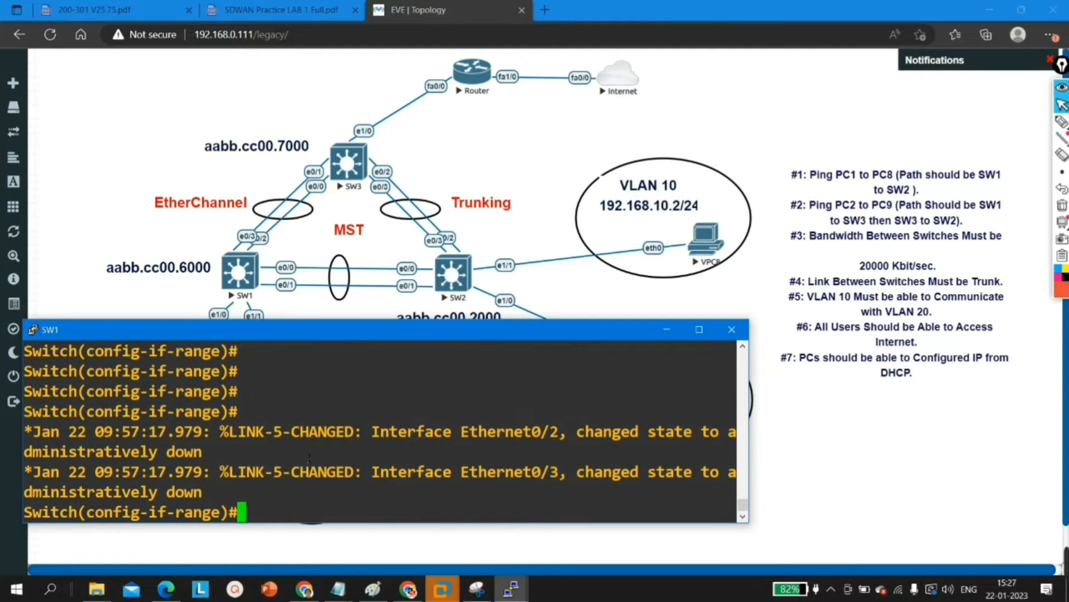
pyautogui.press('Return')
pyautogui.press('Return')
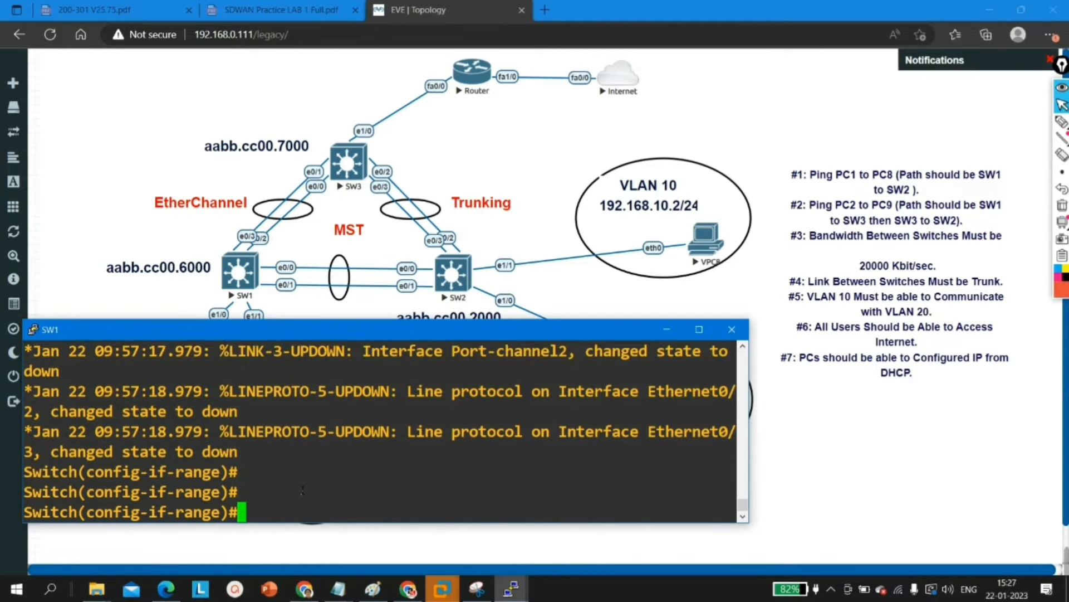
pyautogui.press('Return')
pyautogui.write('ex')
pyautogui.press('Return')
pyautogui.press('Return')
# Step: Reopen the interface range e0/0 - 1 on SW1, shut it down, and exit to global configuration mode
pyautogui.write('shutdown')
pyautogui.press('Up')
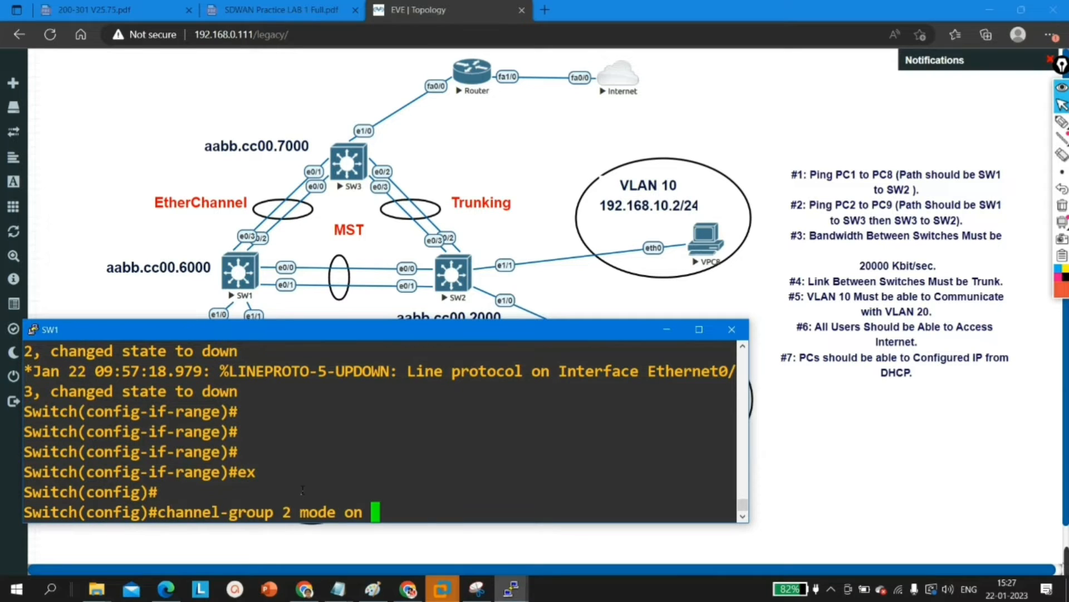
pyautogui.press('Up')
pyautogui.press('Up')
pyautogui.press('Up')
pyautogui.press('Up')
pyautogui.press('Up')
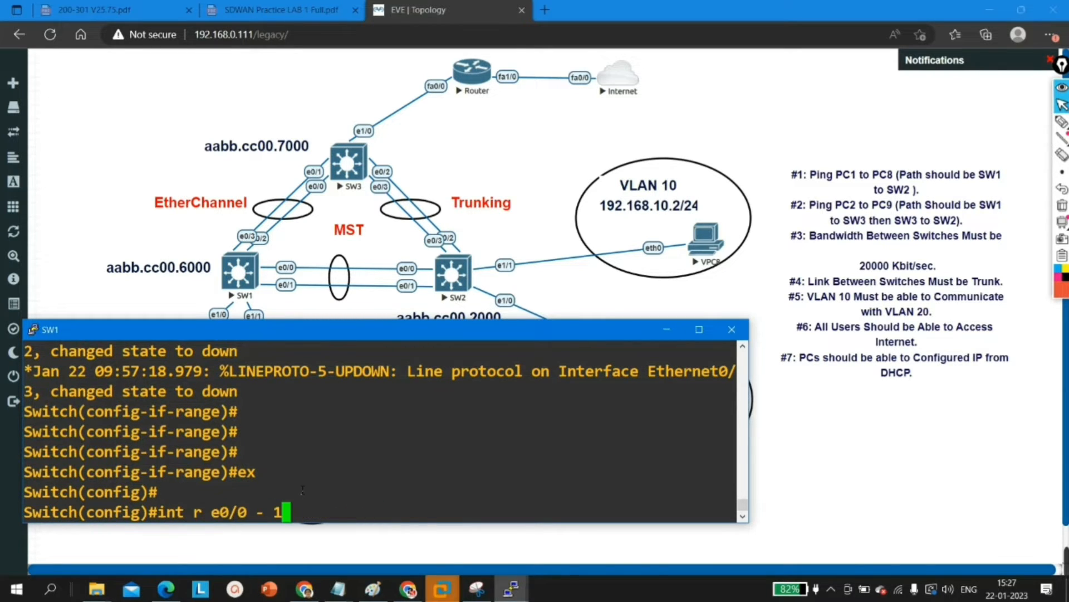
pyautogui.press('Down')
pyautogui.press('Return')
pyautogui.write('sh')
pyautogui.press('Tab')
pyautogui.press('Return')
pyautogui.press('Return')
pyautogui.press('Return')
pyautogui.press('Return')
pyautogui.write('exi')
pyautogui.press('Return')
pyautogui.press('Return')
pyautogui.press('Return')
pyautogui.press('Return')
pyautogui.press('Return')
pyautogui.press('Return')
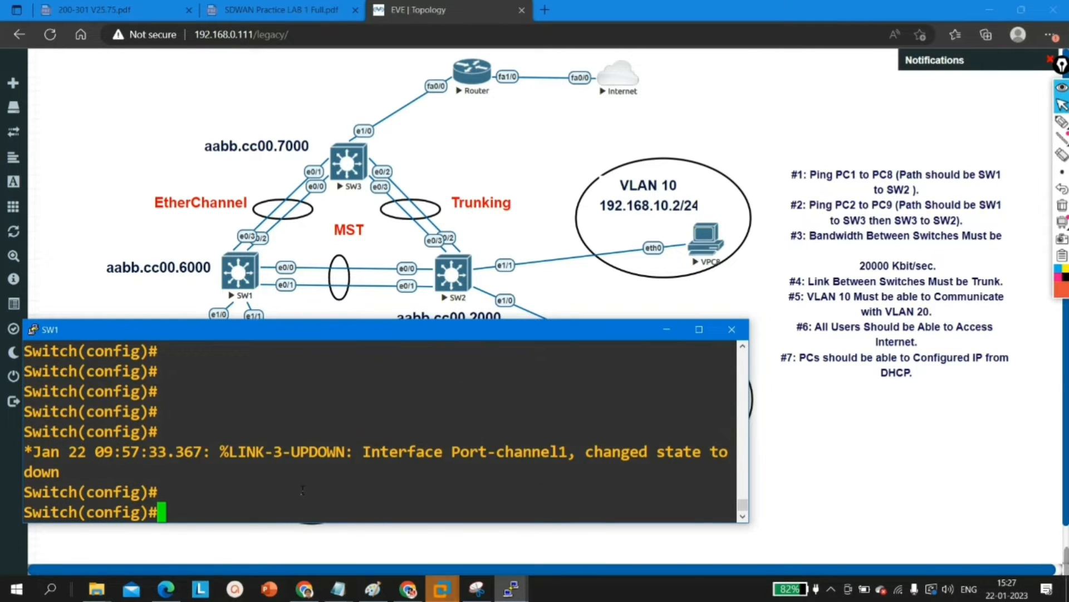
# Step: Return to privileged EXEC mode on SW1 and run show etherchannel
pyautogui.write('sh')
pyautogui.press('BackSpace')
pyautogui.press('BackSpace')
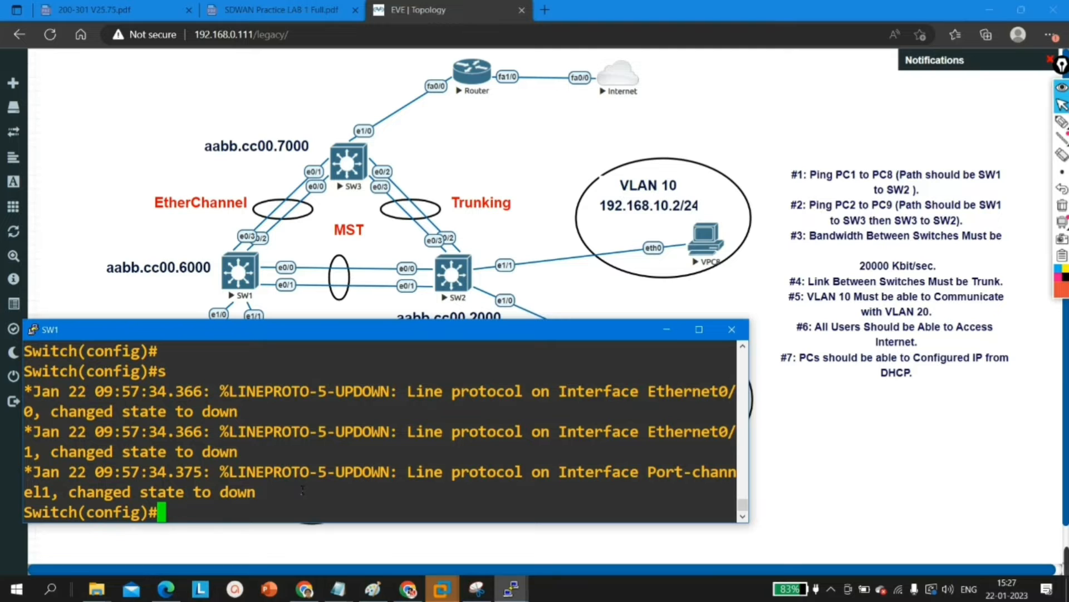
pyautogui.write('exi')
pyautogui.press('Return')
pyautogui.press('Return')
pyautogui.write('s')
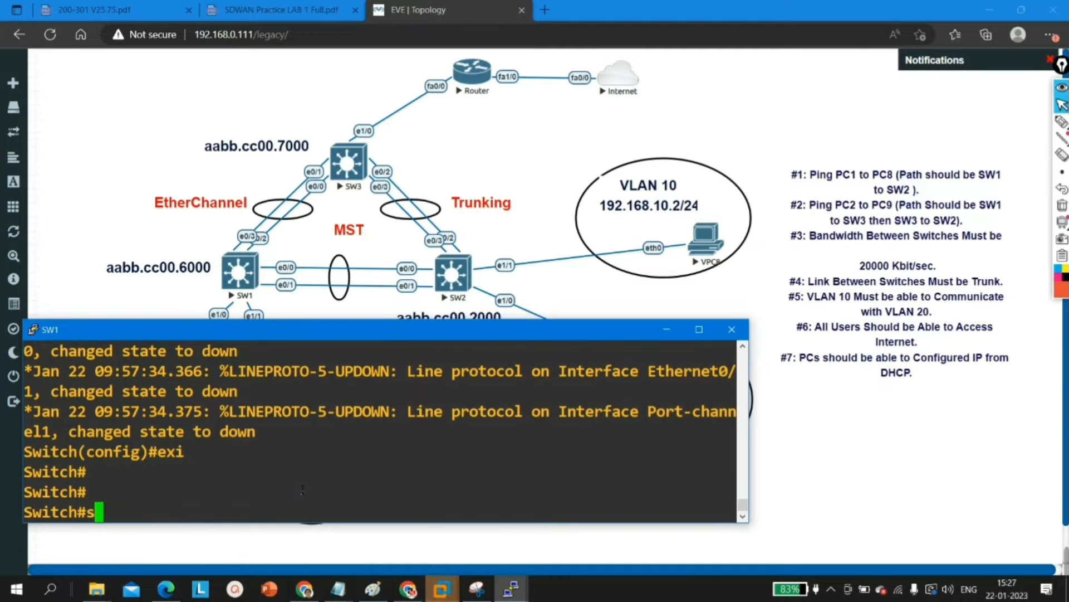
pyautogui.write('how eth')
pyautogui.press('Tab')
pyautogui.write('er')
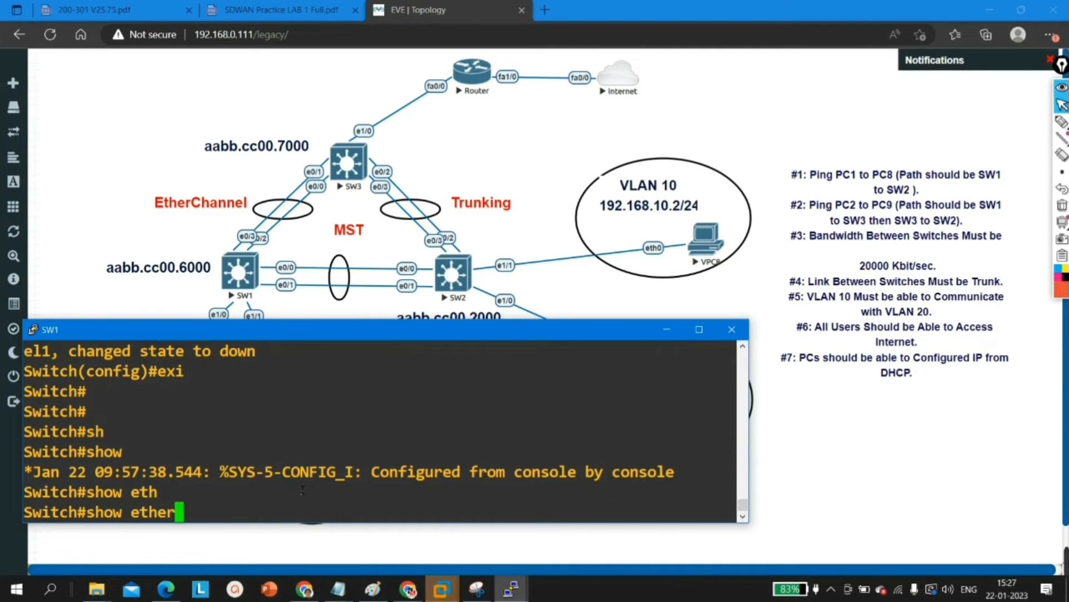
pyautogui.write('ch')
pyautogui.press('Tab')
pyautogui.press('Return')
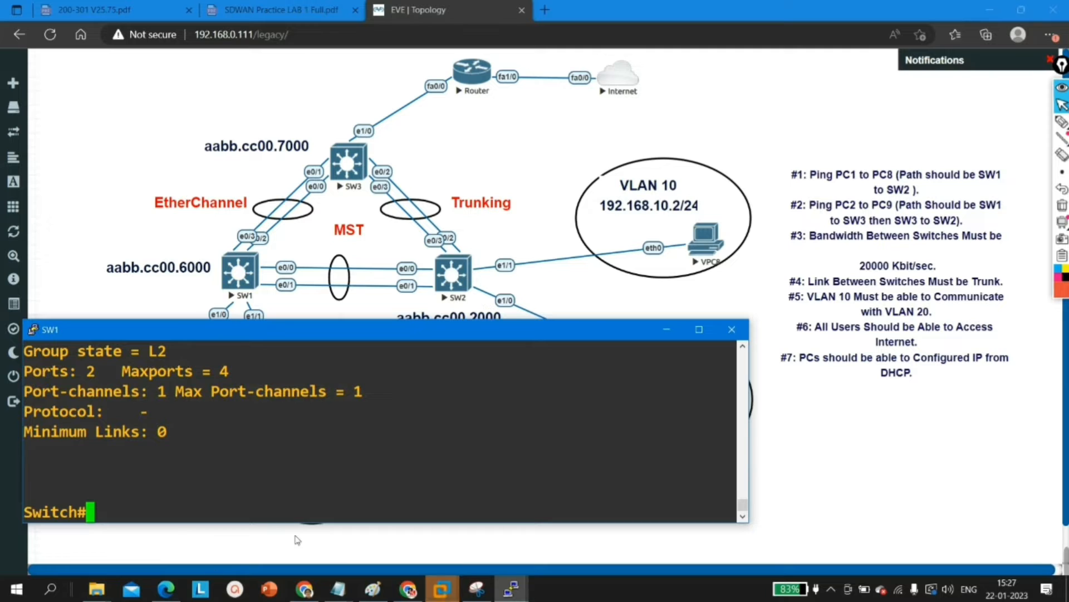
# Step: Review the channel-group listing for groups 1 and 2, highlighting the Group 1 heading and clearing the selection
pyautogui.scroll(1, 296, 499)
pyautogui.scroll(1, 134, 421)
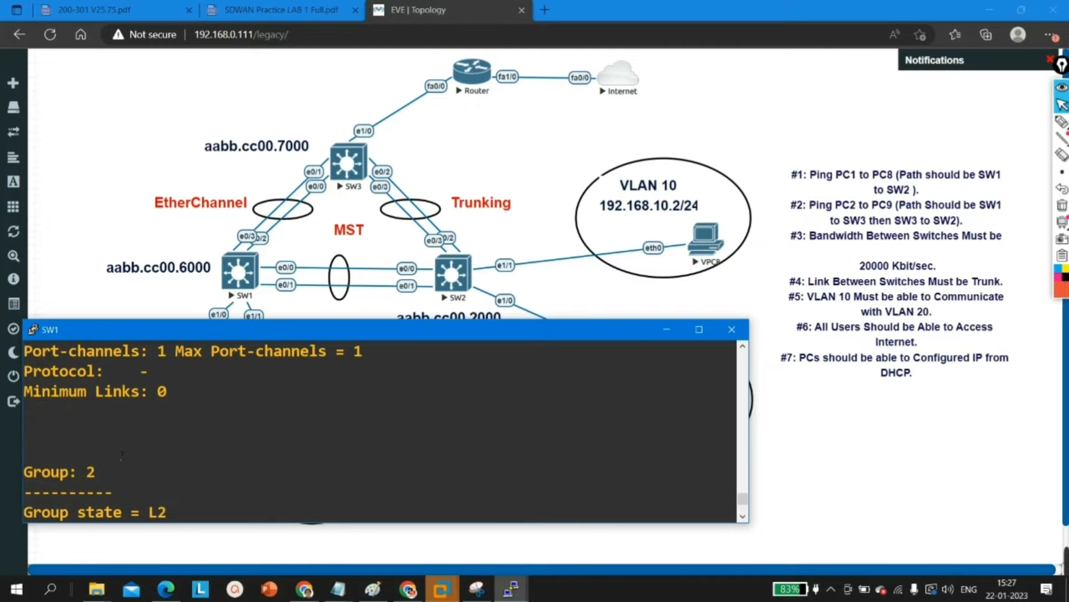
pyautogui.scroll(2, 136, 452)
pyautogui.tripleClick(136, 425)
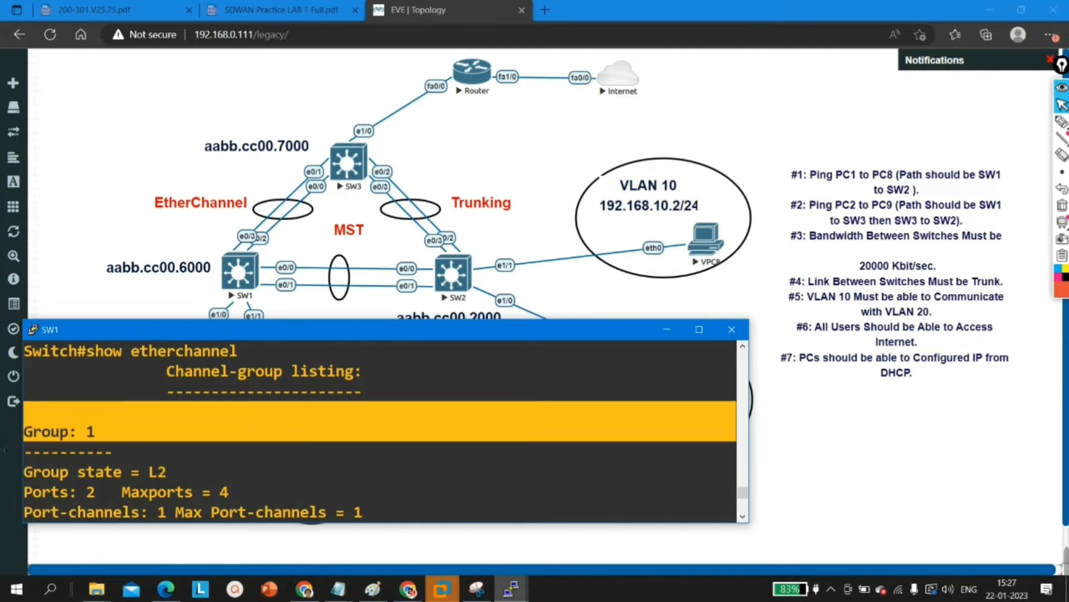
pyautogui.click(457, 475)
pyautogui.scroll(-4, 473, 452)
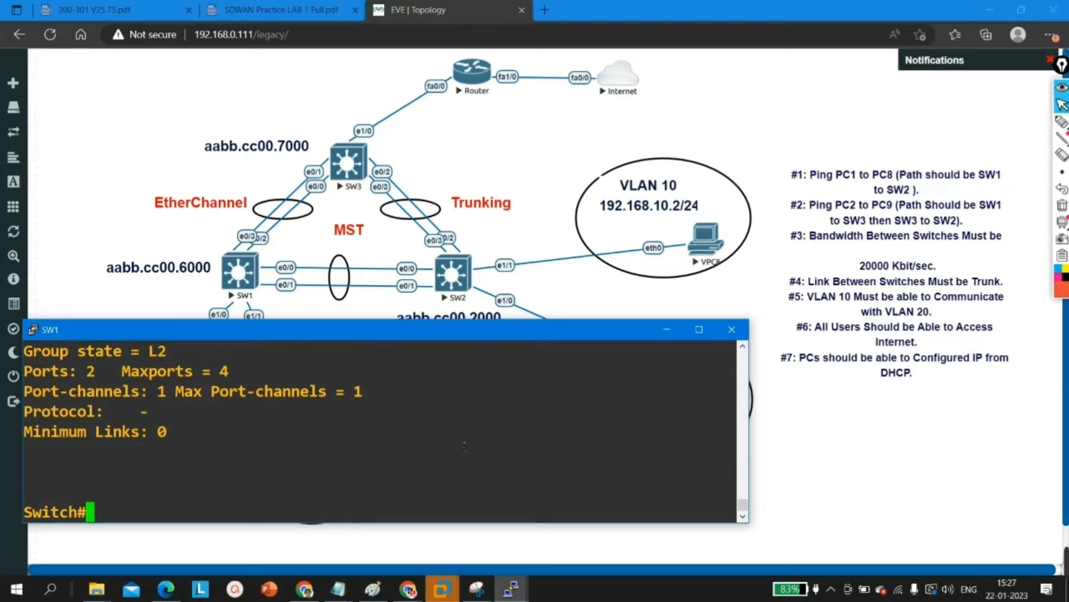
# Step: Enter global configuration mode on SW1 from the terminal
pyautogui.press('Return')
pyautogui.press('Return')
pyautogui.press('Return')
pyautogui.press('Return')
pyautogui.write('conf')
pyautogui.press('Tab')
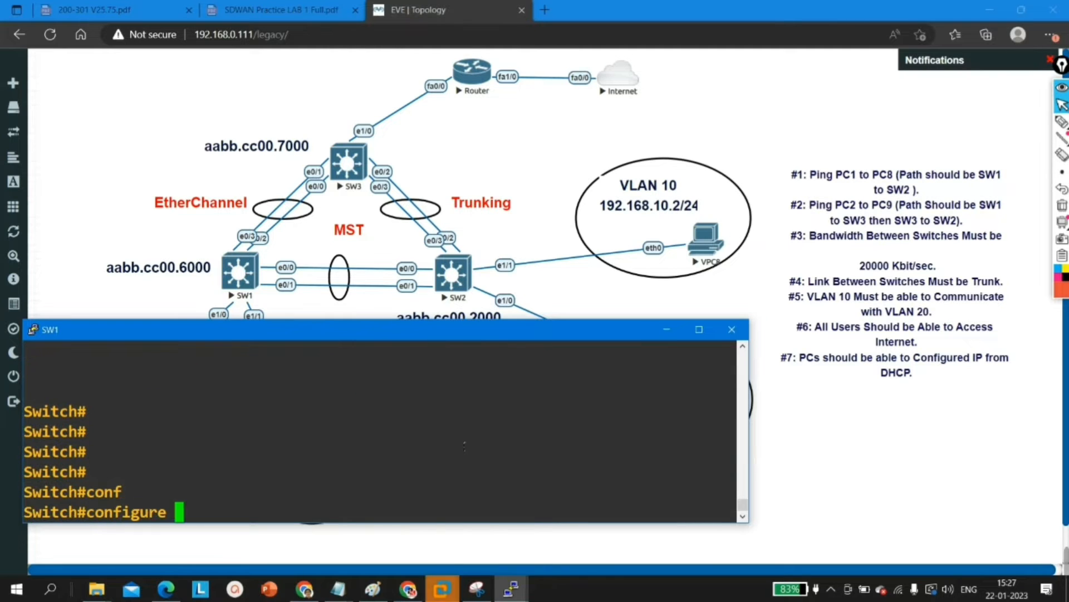
pyautogui.press('Return')
pyautogui.press('Return')
pyautogui.press('Return')
pyautogui.press('Return')
pyautogui.press('Return')
# Step: Open port-channel 1 on SW1 and set its switchport trunk encapsulation to dot1q
pyautogui.write('int po')
pyautogui.press('Tab')
pyautogui.write('1')
pyautogui.press('Return')
pyautogui.write('sw')
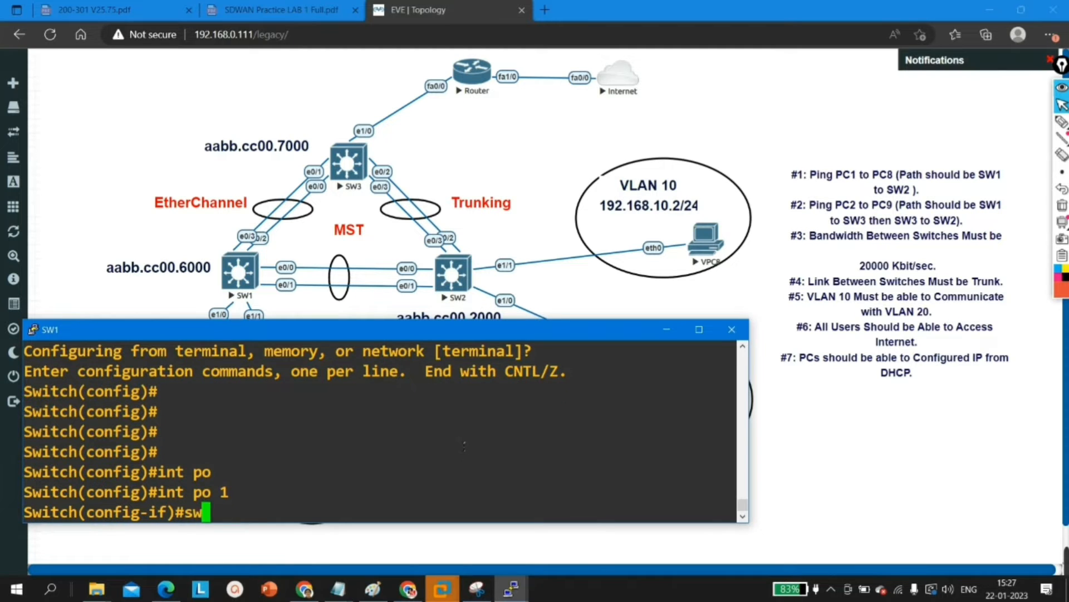
pyautogui.press('Tab')
pyautogui.write('tr')
pyautogui.press('Tab')
pyautogui.write('en')
pyautogui.press('Tab')
pyautogui.write('d')
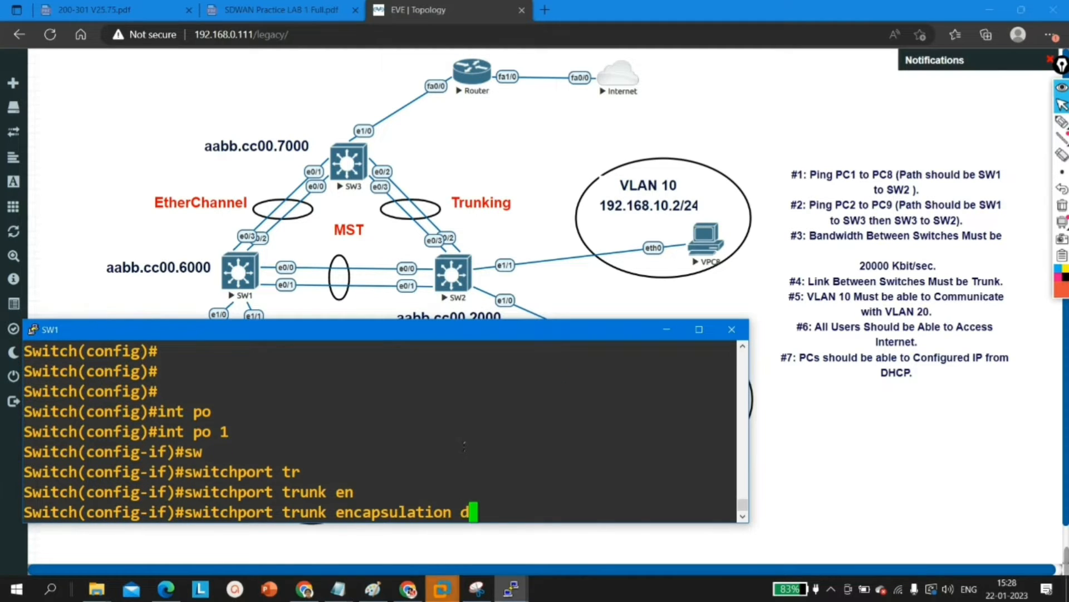
pyautogui.press('Tab')
pyautogui.press('Return')
# Step: Set port-channel 1 to switchport mode trunk and exit to global configuration mode
pyautogui.write('switchport m')
pyautogui.press('Tab')
pyautogui.write('m')
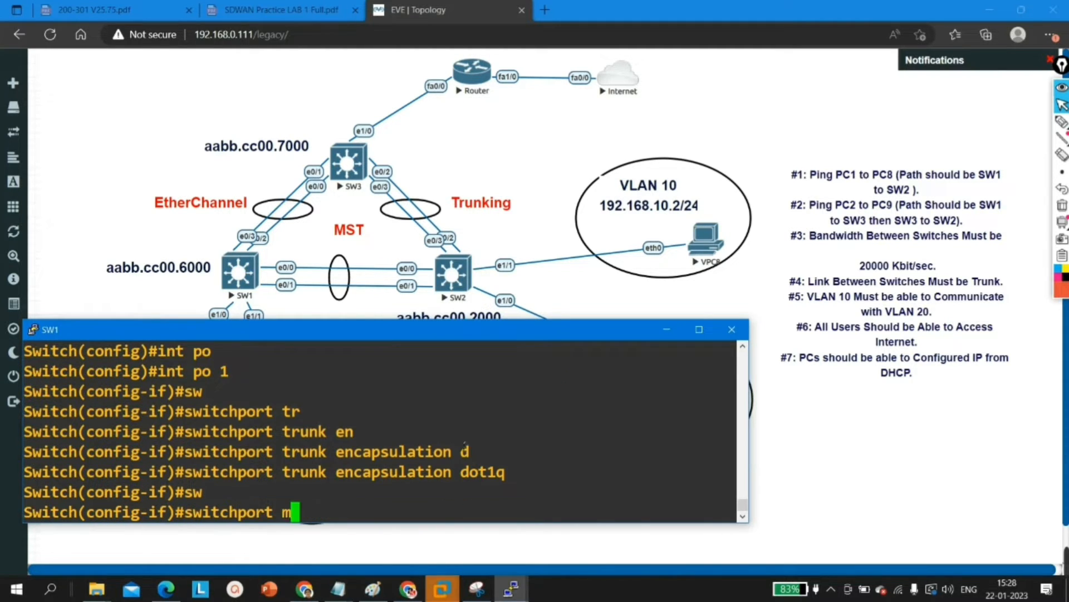
pyautogui.press('Tab')
pyautogui.write('tr')
pyautogui.press('Tab')
pyautogui.press('Return')
pyautogui.press('Return')
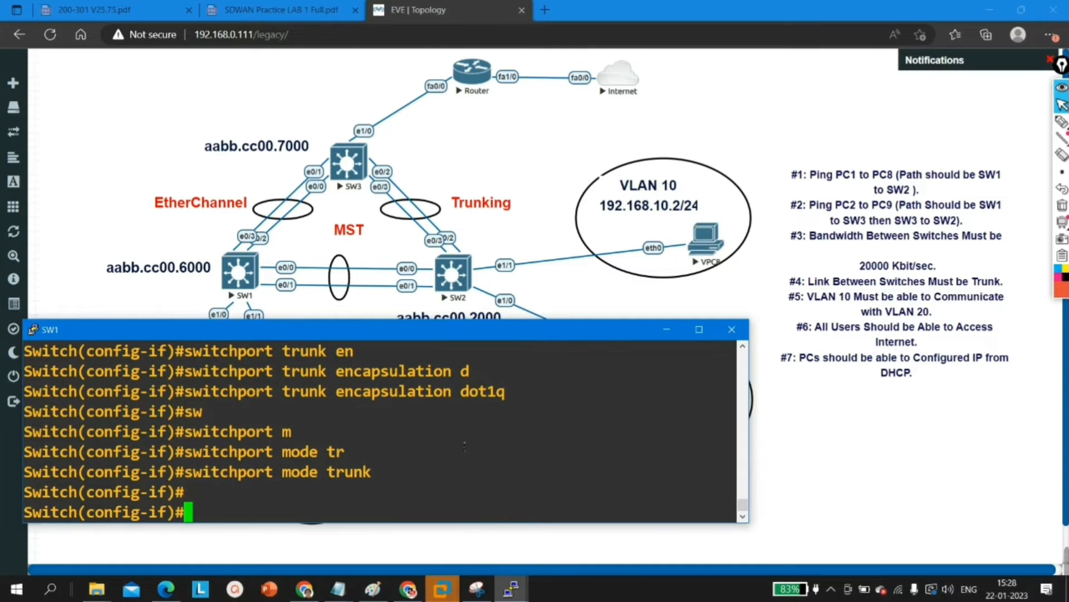
pyautogui.write('ex')
pyautogui.press('Return')
# Step: Open port-channel 2 on SW1 and set its switchport trunk encapsulation to dot1q
pyautogui.write('int p 2')
pyautogui.press('Return')
pyautogui.write('sw')
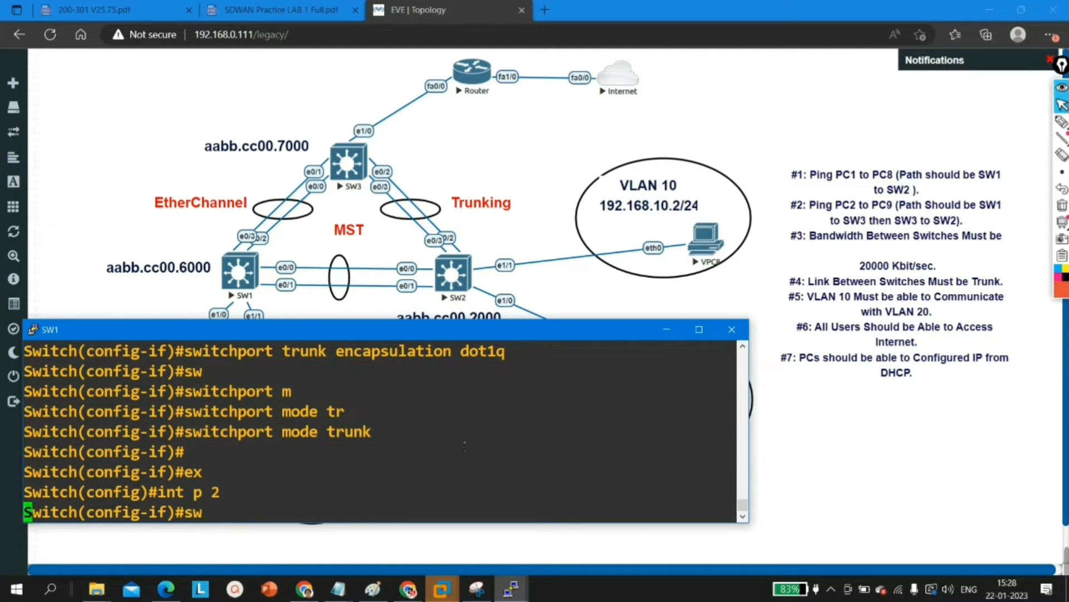
pyautogui.press('Tab')
pyautogui.write('tr')
pyautogui.press('Tab')
pyautogui.write('en')
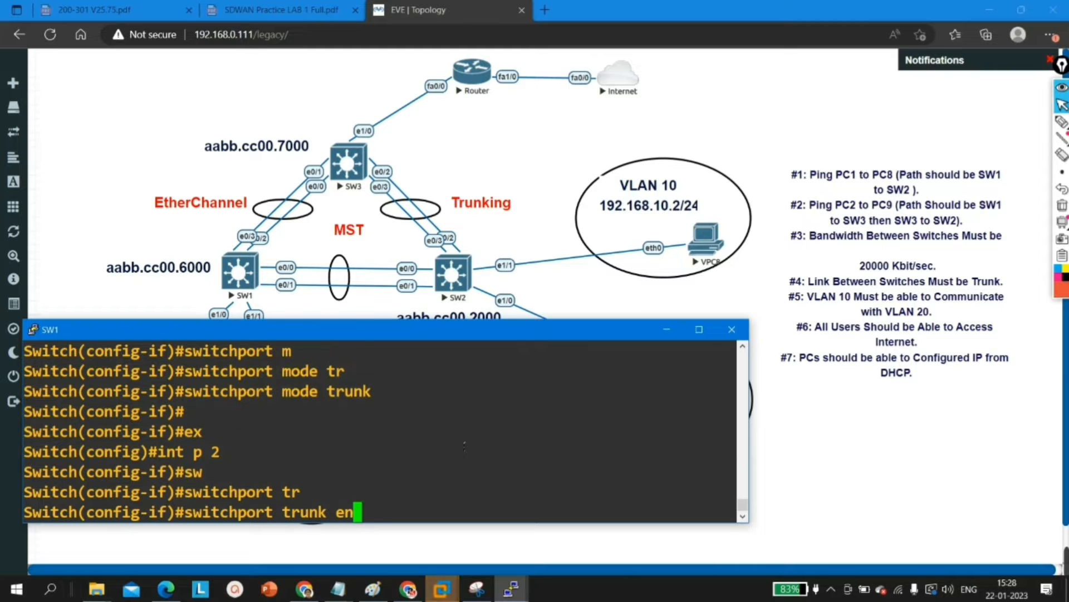
pyautogui.press('Tab')
pyautogui.write('d')
# Step: Set port-channel 2 to switchport mode trunk and exit to global configuration mode
pyautogui.press('Tab')
pyautogui.press('Return')
pyautogui.write('sw')
pyautogui.press('Tab')
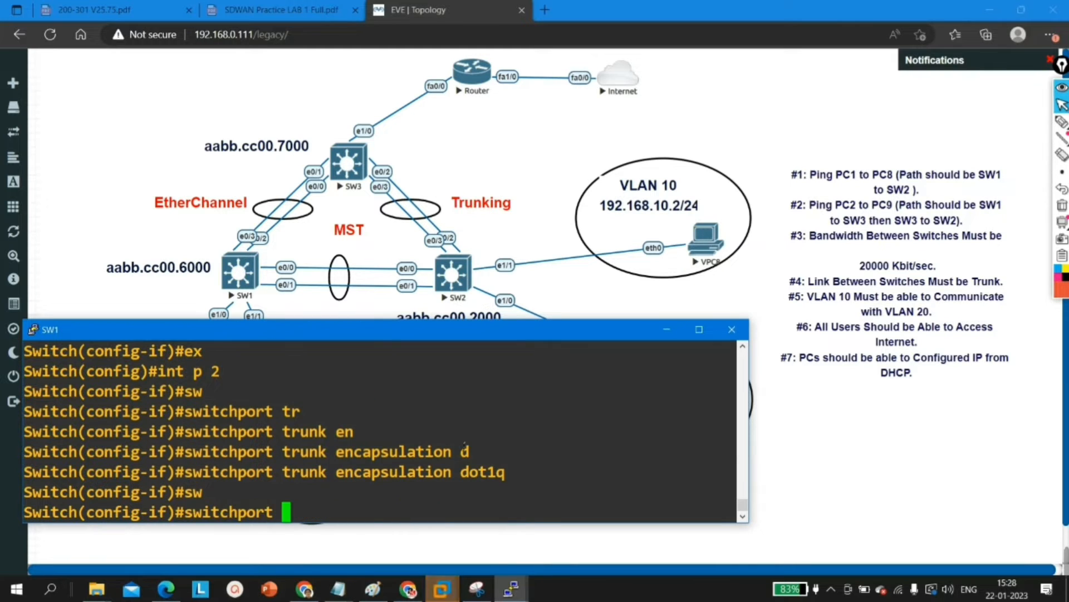
pyautogui.write('m')
pyautogui.press('Tab')
pyautogui.write('tr')
pyautogui.press('Tab')
pyautogui.press('Return')
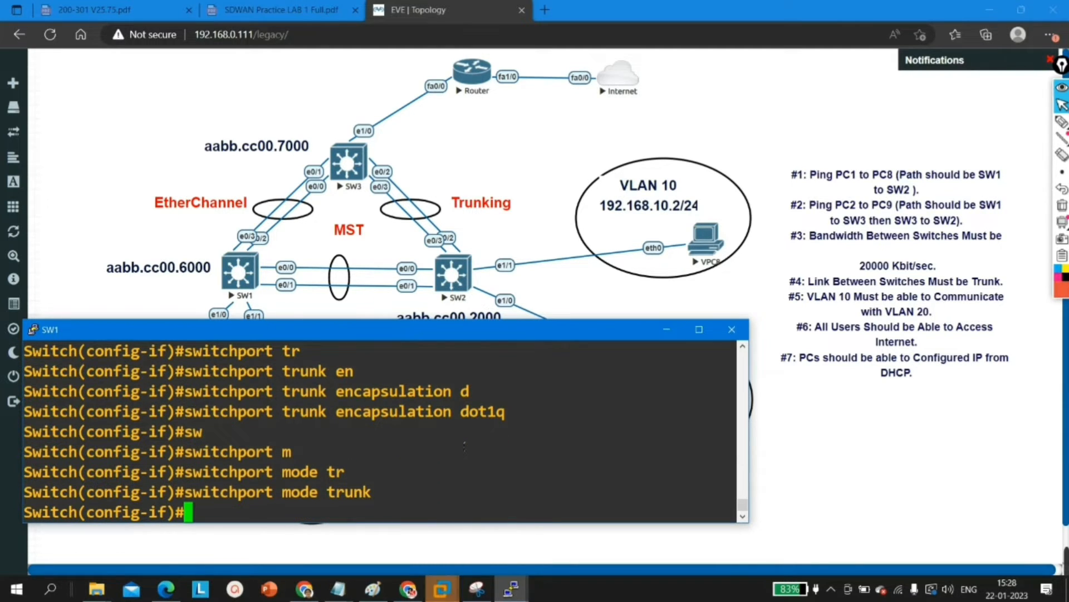
pyautogui.press('Return')
pyautogui.press('Return')
pyautogui.write('exi')
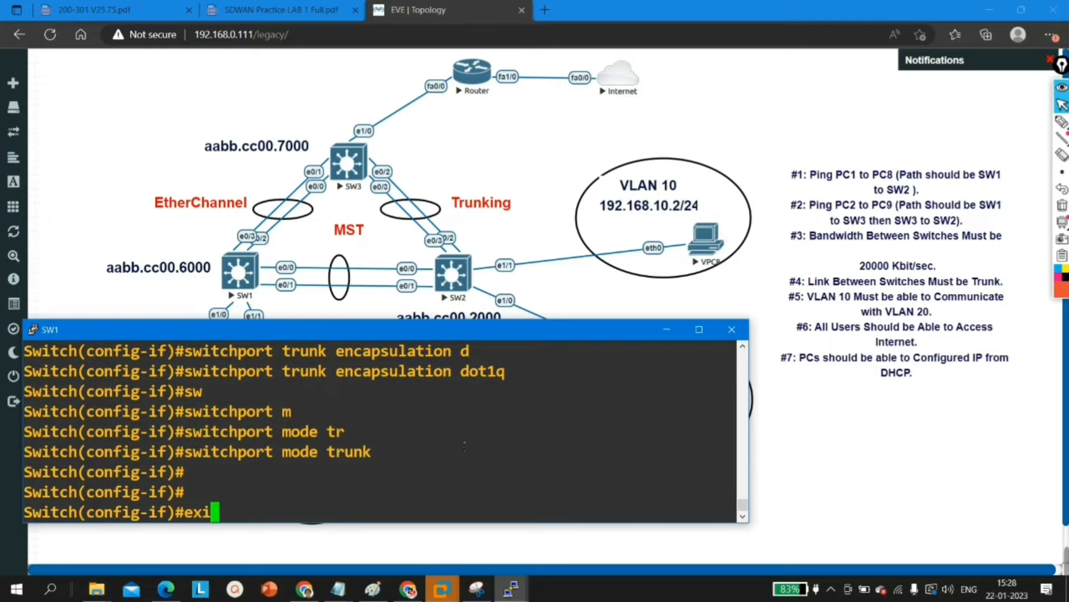
# Step: Return to privileged EXEC mode on SW1 and run show interfaces trunk twice to check the trunks
pyautogui.press('Return')
pyautogui.press('Return')
pyautogui.press('Return')
pyautogui.hotkey('ctrl', 'z')
pyautogui.press('Return')
pyautogui.press('Return')
pyautogui.press('Return')
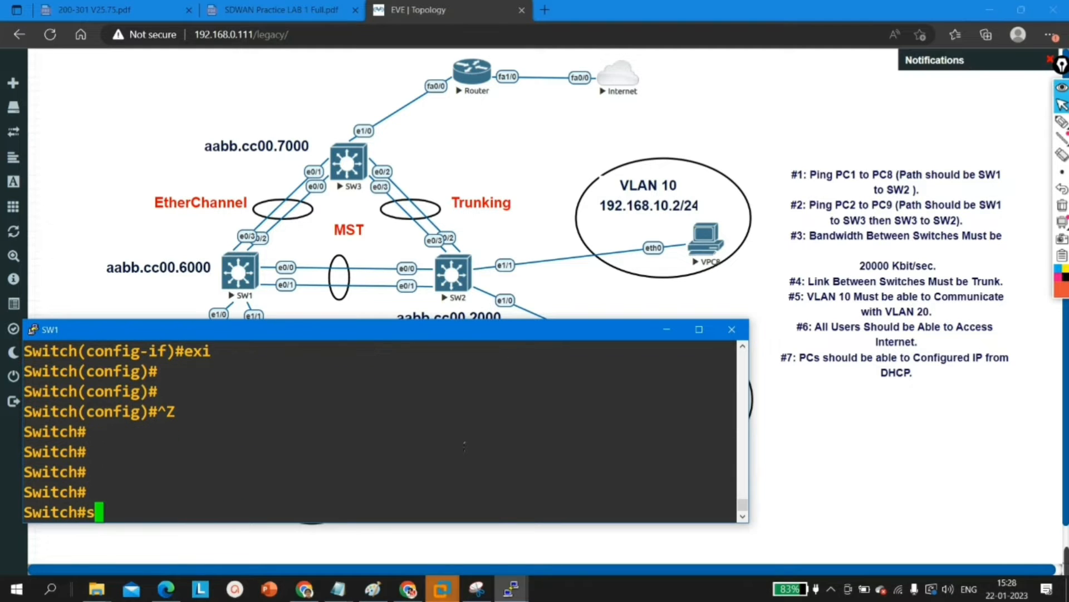
pyautogui.write('sh')
pyautogui.press('Tab')
pyautogui.write('int')
pyautogui.press('Tab')
pyautogui.write('tr')
pyautogui.press('Tab')
pyautogui.press('Return')
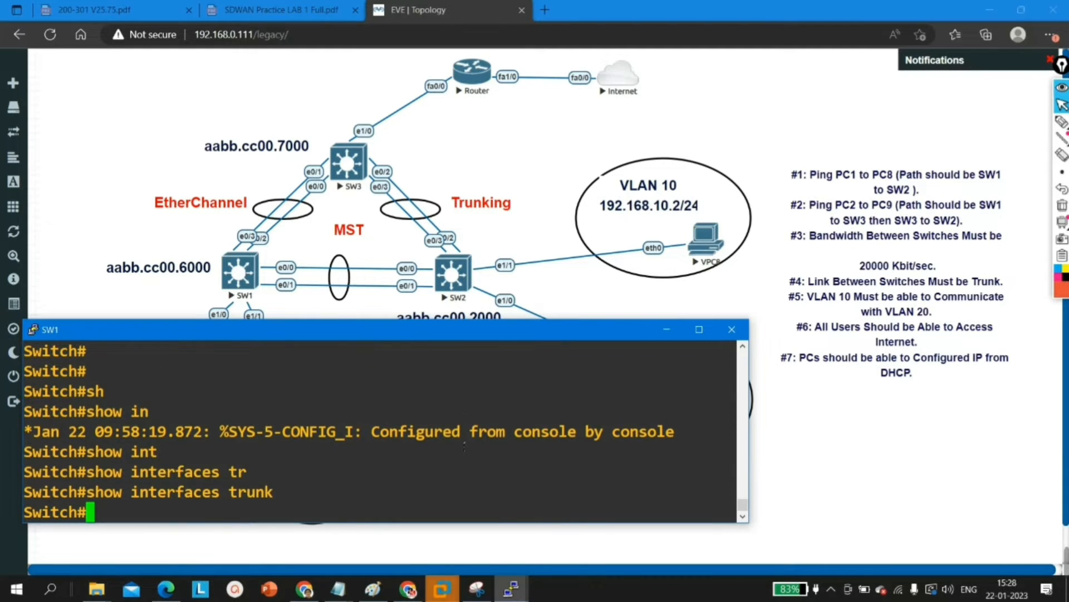
pyautogui.press('Up')
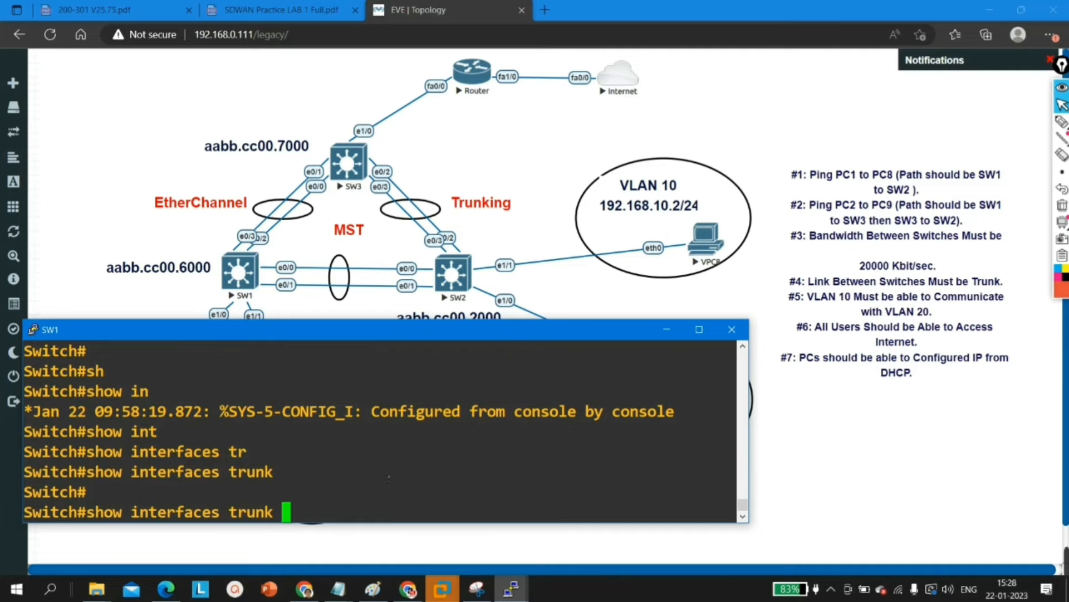
pyautogui.press('Return')
# Step: Maximize the SW1 console window and add a few blank prompt lines
pyautogui.click(699, 329)
pyautogui.press('Return')
pyautogui.press('Return')
pyautogui.press('Return')
pyautogui.press('Return')
pyautogui.press('Return')
# Step: Run show interfaces status on SW1 and highlight the rows for Et0/0 through Et0/3
pyautogui.write('sh')
pyautogui.press('Tab')
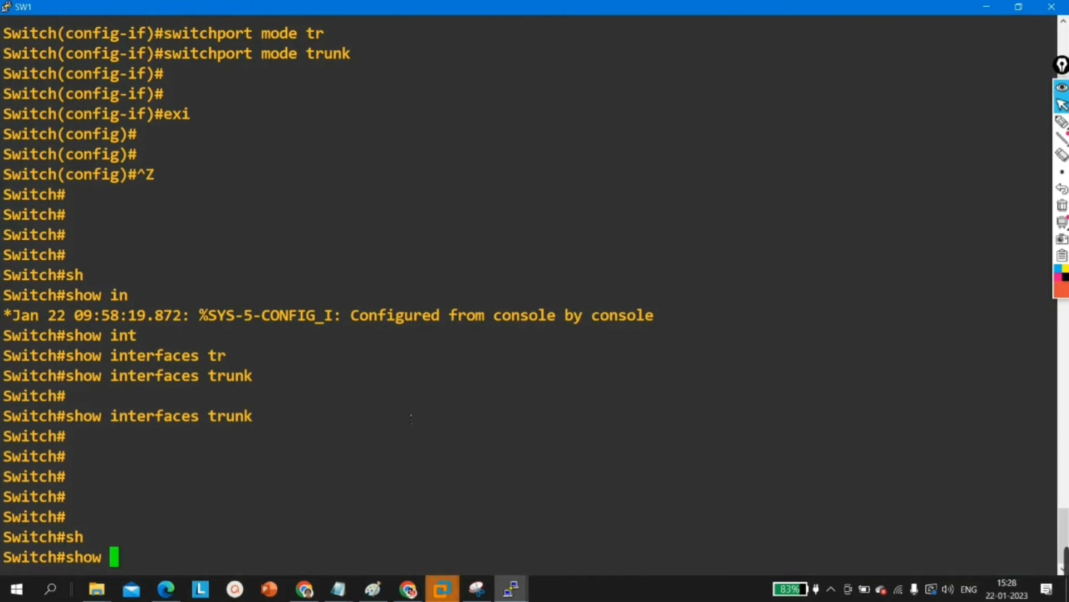
pyautogui.write('int')
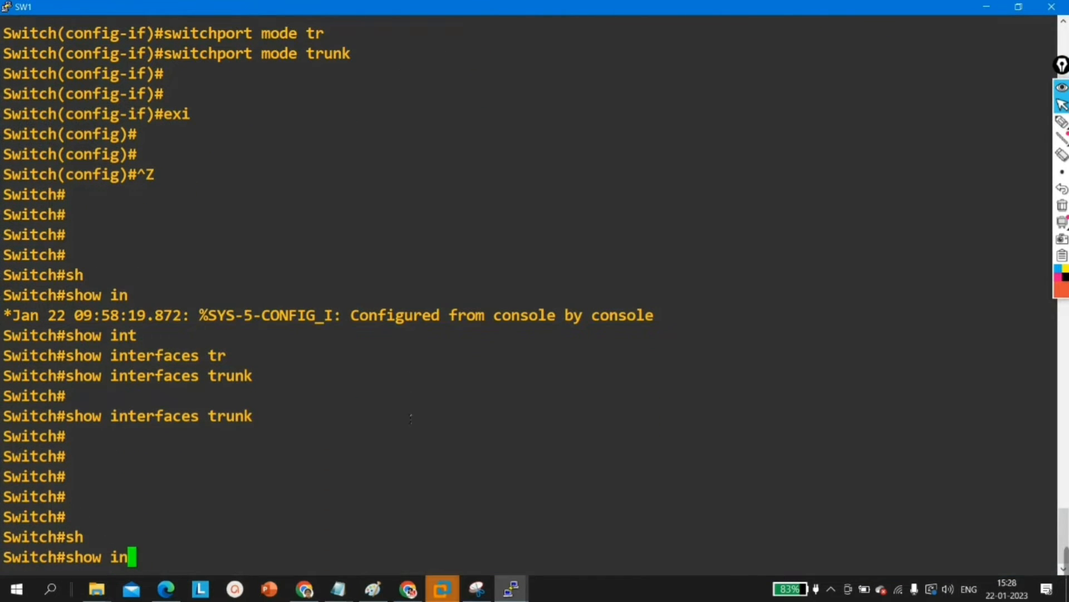
pyautogui.press('Tab')
pyautogui.write('sta')
pyautogui.press('Tab')
pyautogui.write('tu')
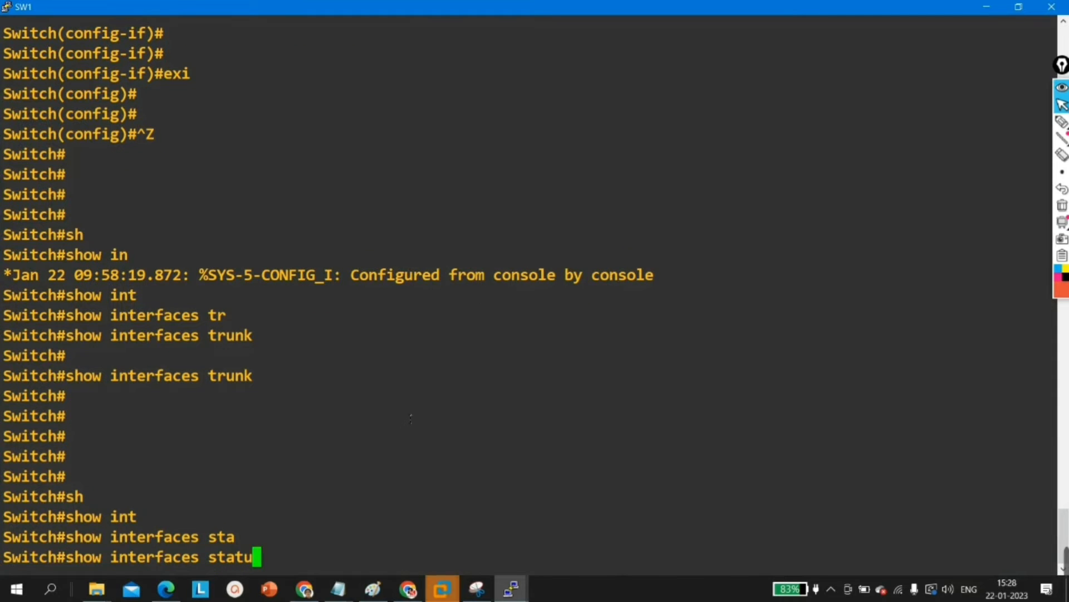
pyautogui.press('Tab')
pyautogui.press('Return')
pyautogui.press('Return')
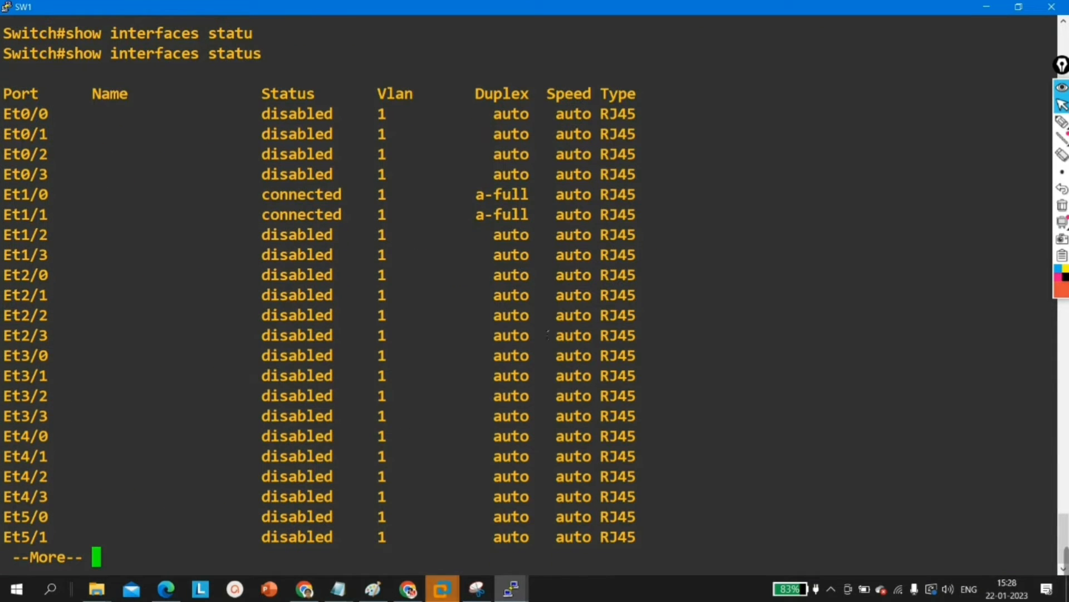
pyautogui.moveTo(22, 114); pyautogui.dragTo(418, 174)
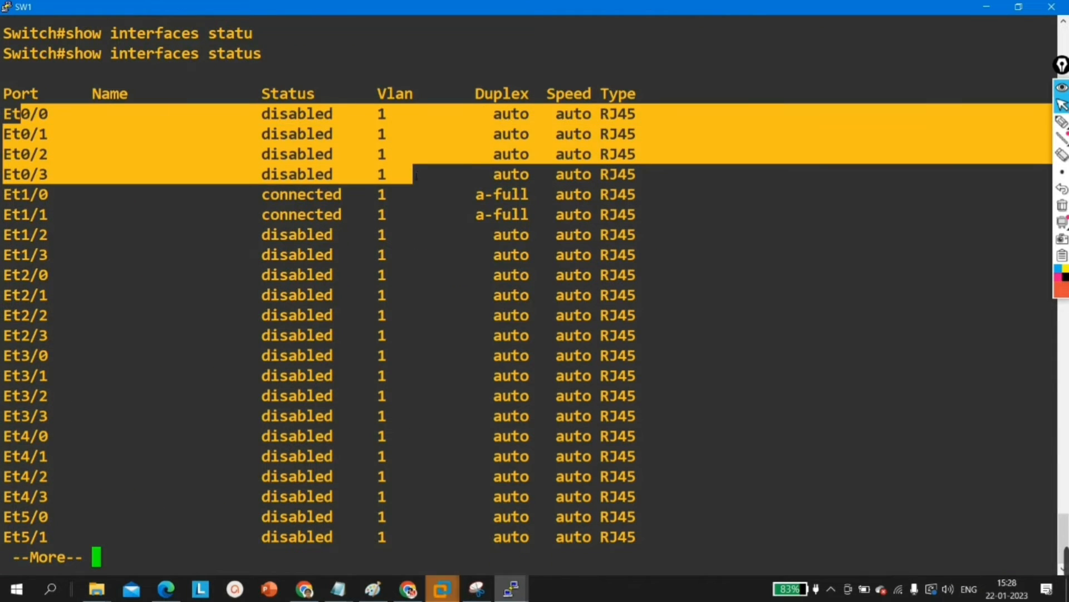
# Step: Leave the interface status listing on SW1 and enter global configuration mode from the terminal
pyautogui.click(415, 178)
pyautogui.press('Return')
pyautogui.press('Return')
pyautogui.press('Return')
pyautogui.press('Return')
pyautogui.press('Return')
pyautogui.write('conf')
pyautogui.press('Tab')
pyautogui.press('Return')
pyautogui.press('Return')
pyautogui.press('Return')
pyautogui.press('Return')
# Step: Enable the interface range e0/0 - 3 on SW1 with no shutdown and return to privileged EXEC mode
pyautogui.write('int r e0/0 - 3')
pyautogui.press('Return')
pyautogui.write('no')
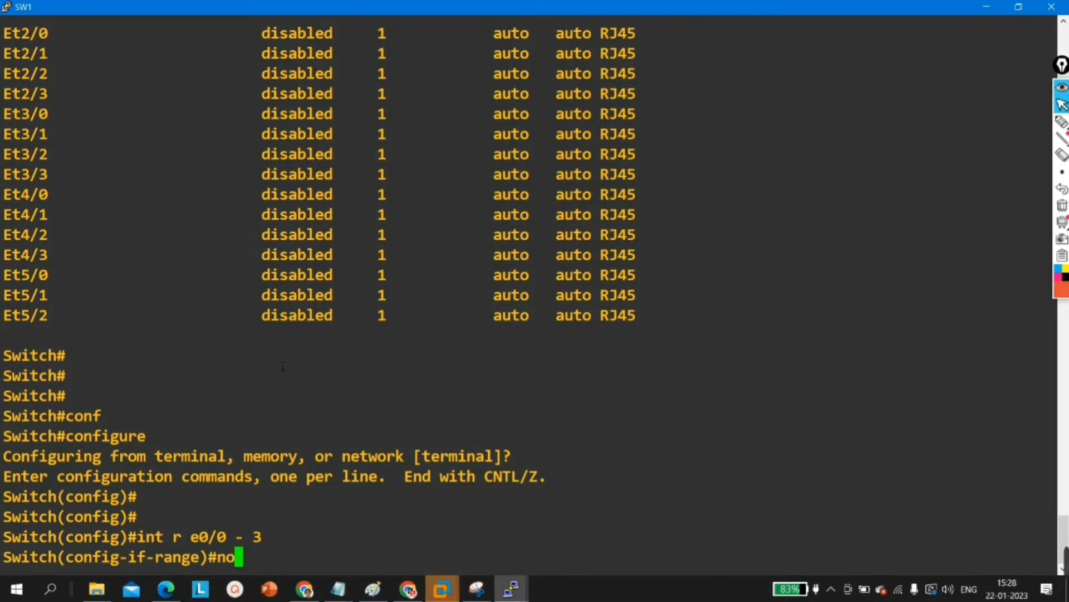
pyautogui.write(' sh')
pyautogui.press('Tab')
pyautogui.press('Return')
pyautogui.press('Return')
pyautogui.hotkey('ctrl', 'z')
pyautogui.press('Return')
# Step: Run show interfaces trunk on SW1 to check the port-channel trunks
pyautogui.press('Return')
pyautogui.press('Return')
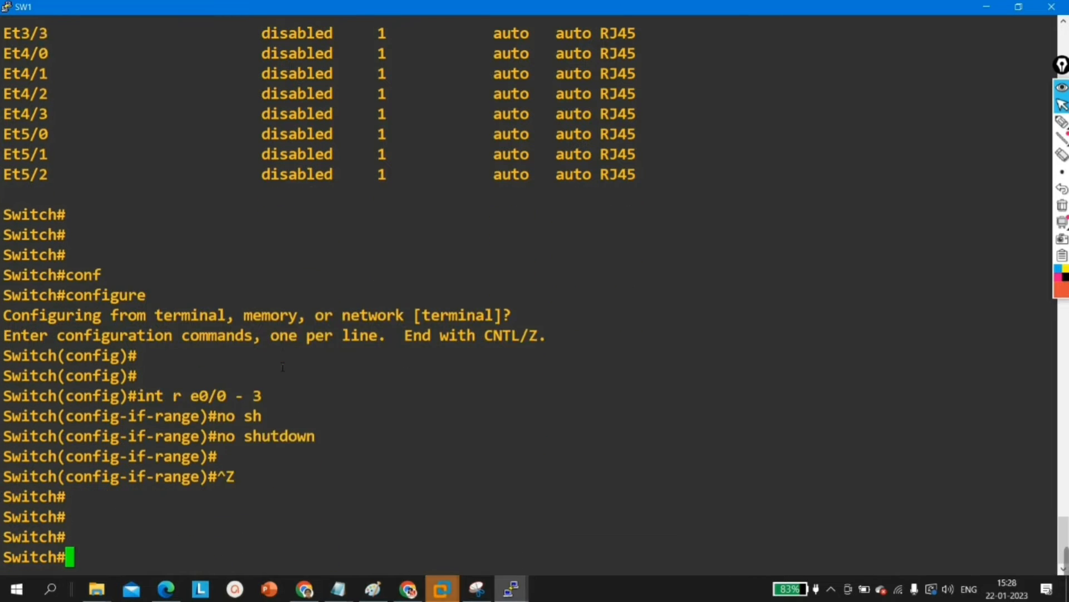
pyautogui.press('Return')
pyautogui.press('Return')
pyautogui.press('Return')
pyautogui.press('Return')
pyautogui.write('sh')
pyautogui.press('Tab')
pyautogui.write('int')
pyautogui.press('Tab')
pyautogui.write('t')
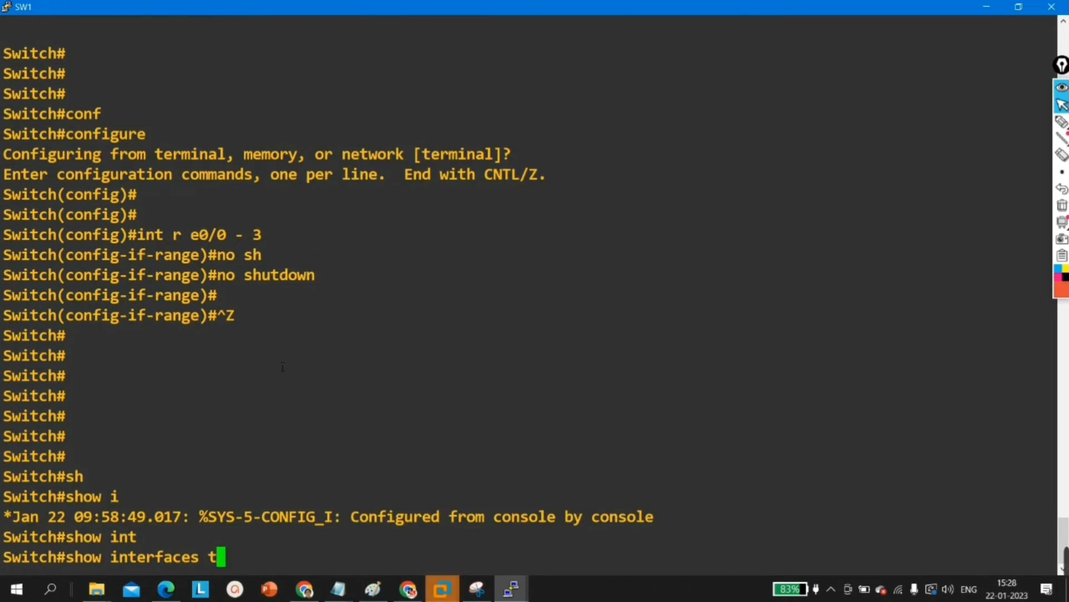
pyautogui.write('r')
pyautogui.press('Tab')
pyautogui.press('Return')
pyautogui.press('Return')
pyautogui.press('Return')
pyautogui.press('Return')
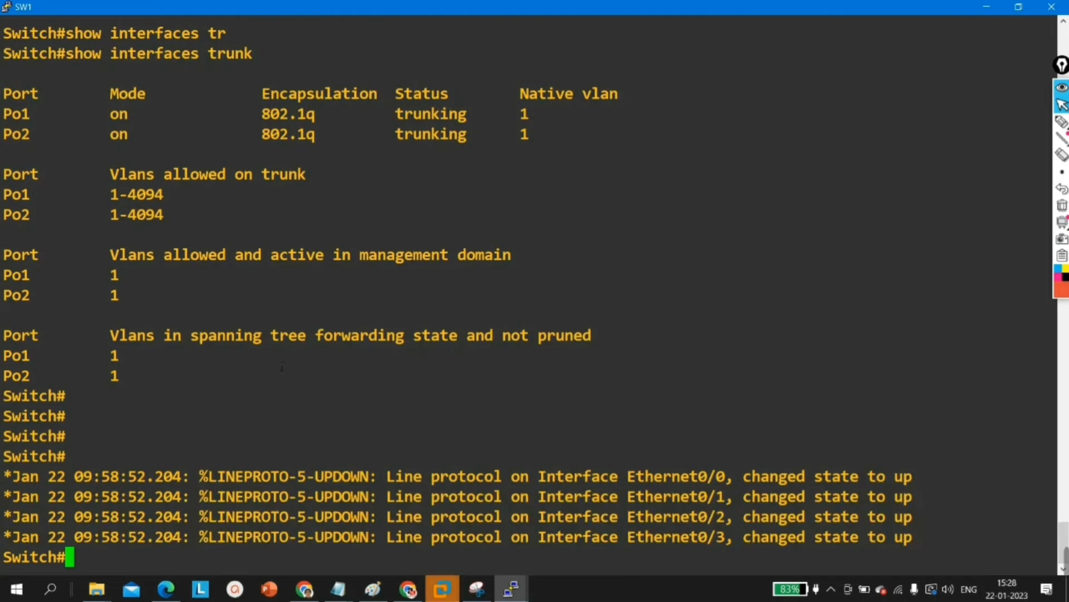
# Step: Highlight the Po1 and Po2 entries under the VLANs allowed and active in management domain
pyautogui.moveTo(6, 178); pyautogui.dragTo(148, 190)
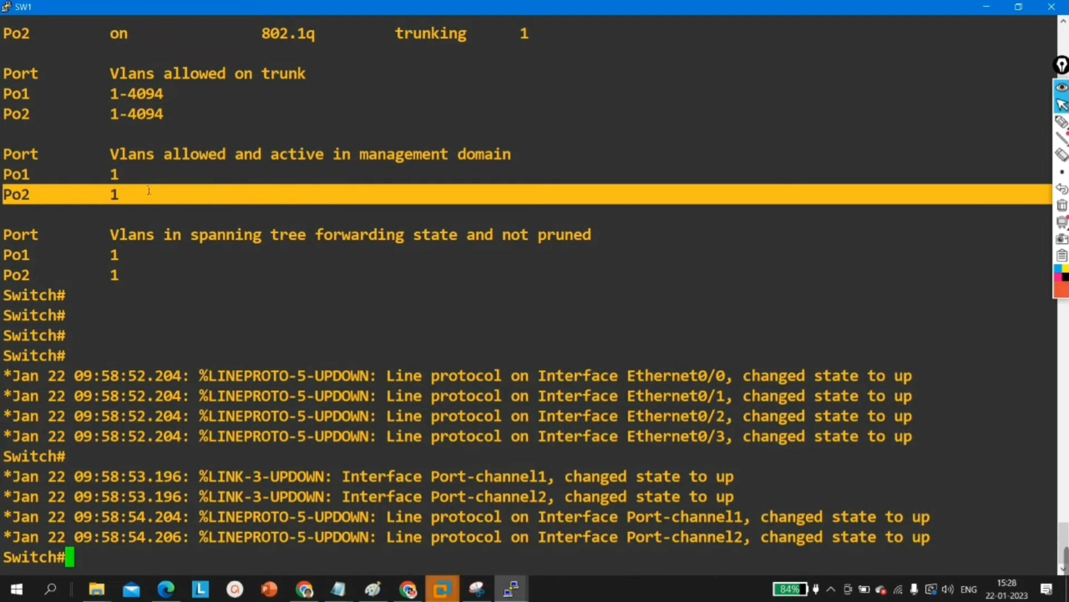
pyautogui.moveTo(49, 174); pyautogui.dragTo(4, 177)
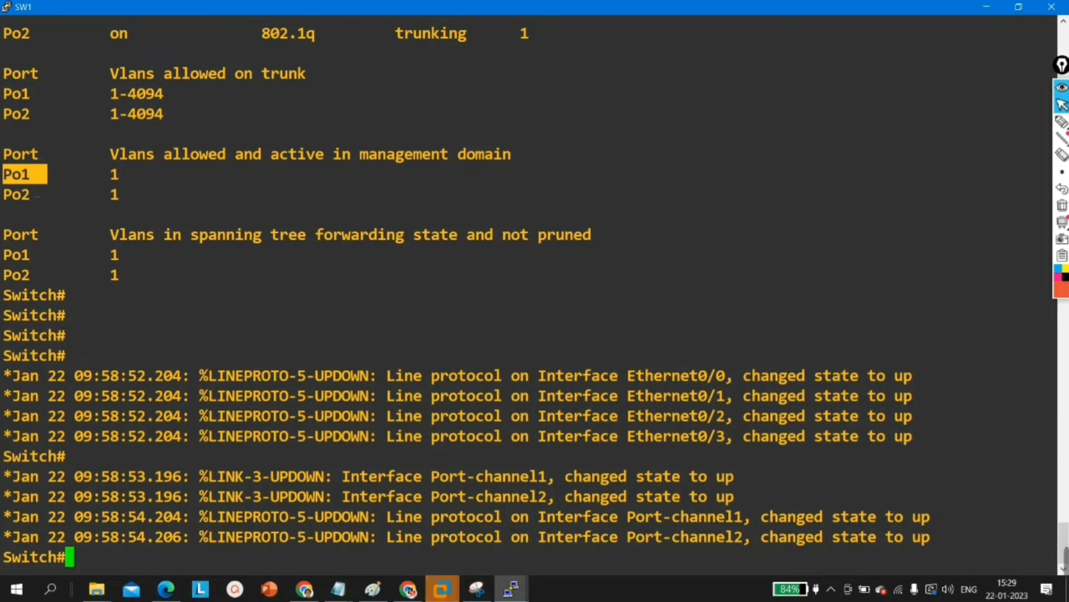
pyautogui.moveTo(47, 195); pyautogui.dragTo(4, 195)
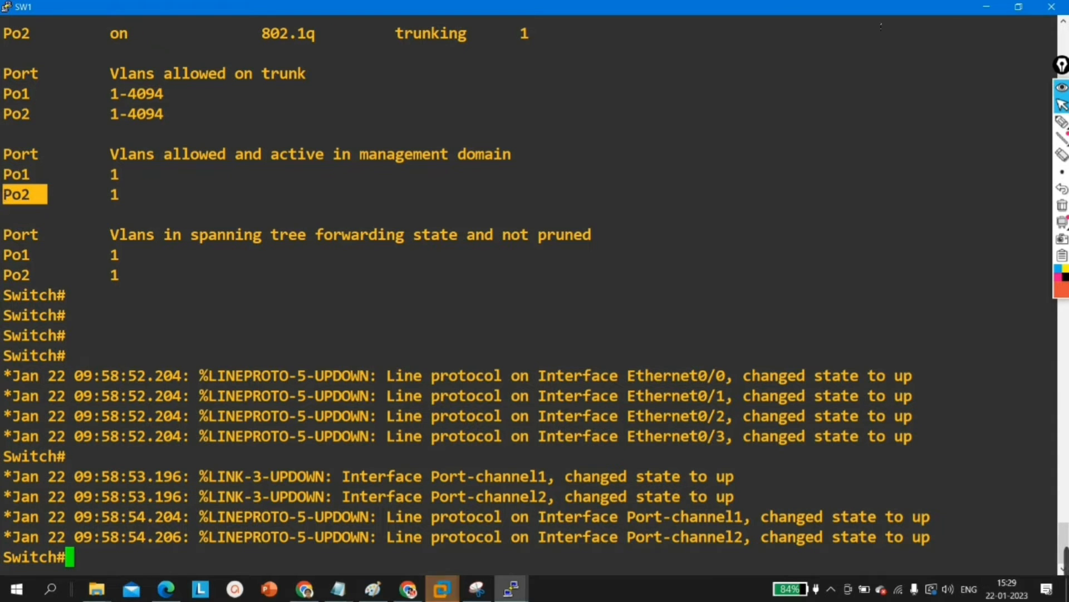
# Step: Restore the SW1 console to its smaller size, bring up the SW2 console with a fresh prompt, and minimize SW1
pyautogui.click(1019, 7)
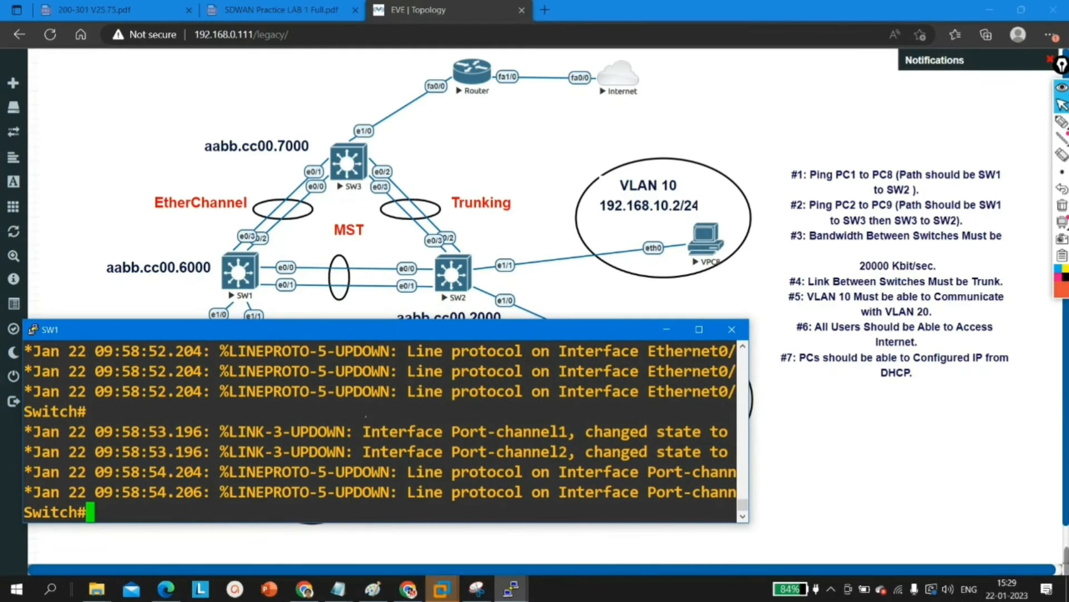
pyautogui.click(512, 588)
pyautogui.click(584, 543)
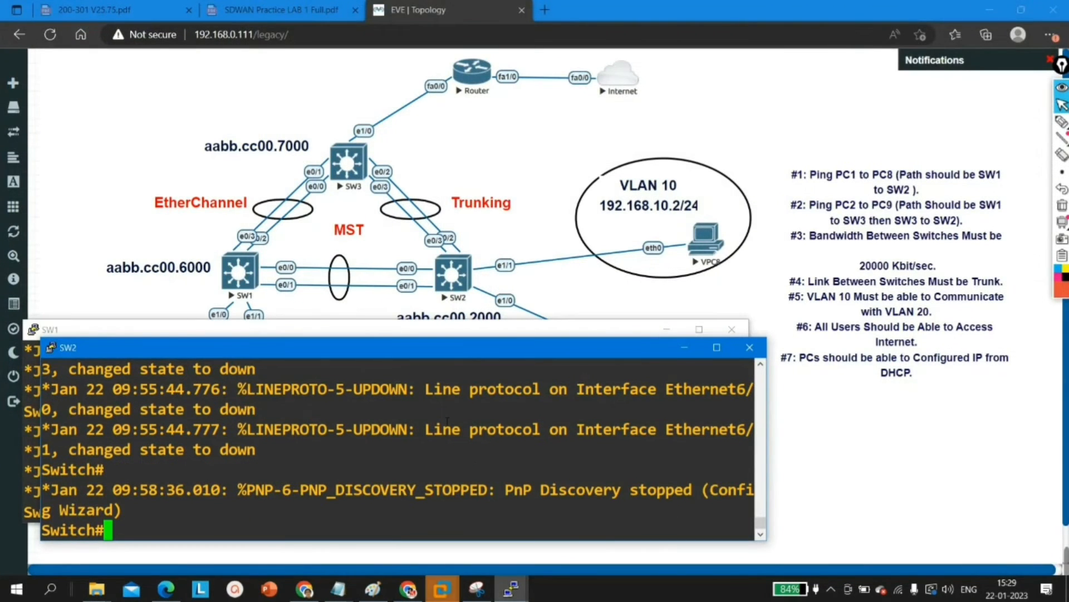
pyautogui.press('Return')
pyautogui.press('Return')
pyautogui.press('Return')
pyautogui.press('Return')
pyautogui.press('Return')
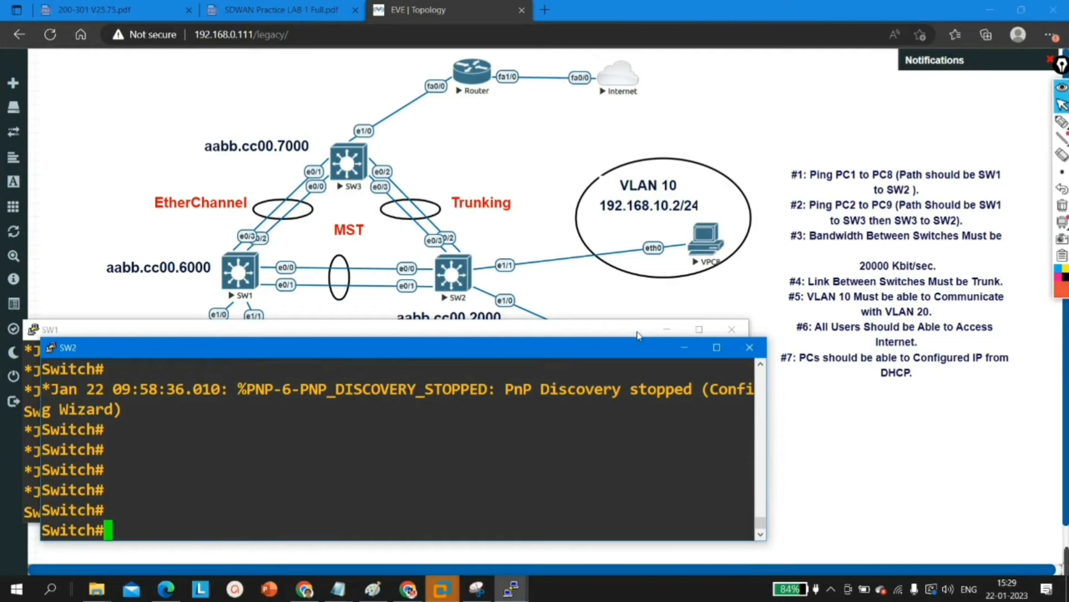
pyautogui.click(667, 330)
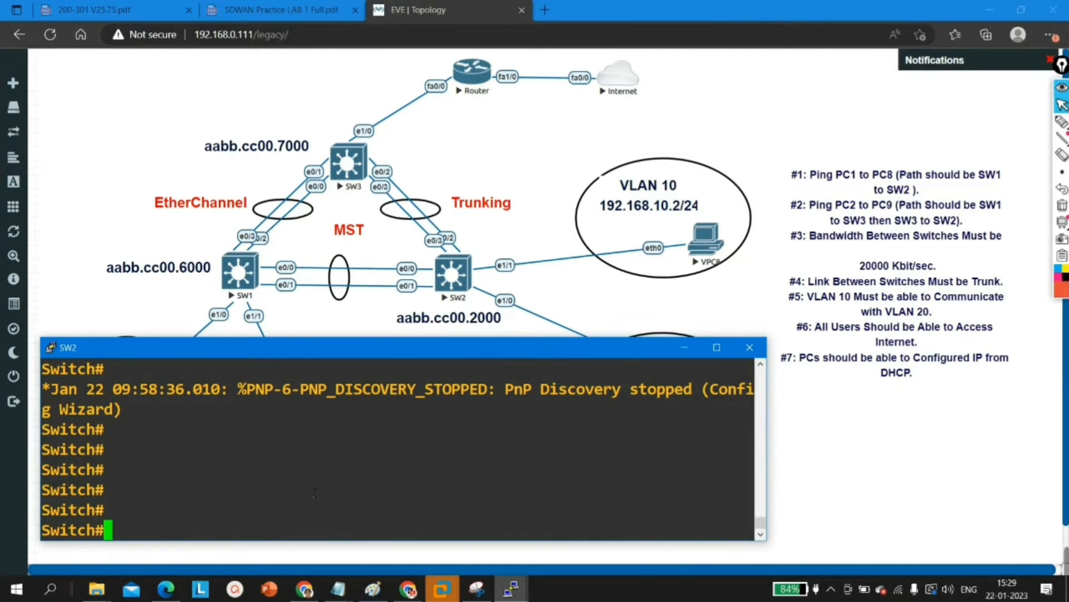
# Step: Enter global configuration mode on SW2 and open the interface range e0/0 - 1 for configuration
pyautogui.press('Return')
pyautogui.write('conf')
pyautogui.press('Tab')
pyautogui.press('Return')
pyautogui.press('Return')
pyautogui.press('Return')
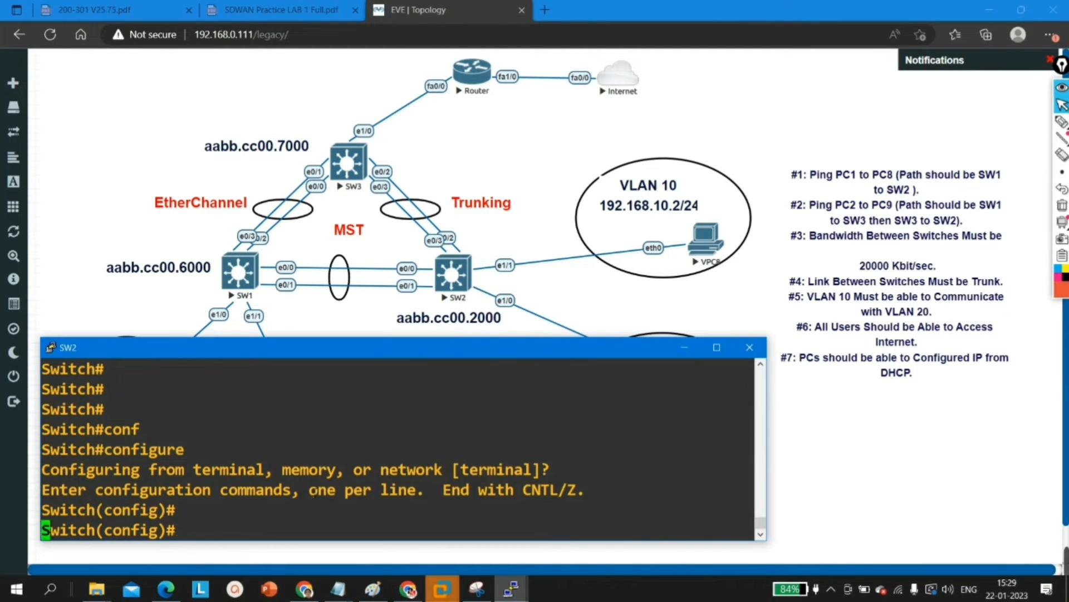
pyautogui.write('int r e0/0 - 1')
pyautogui.press('Return')
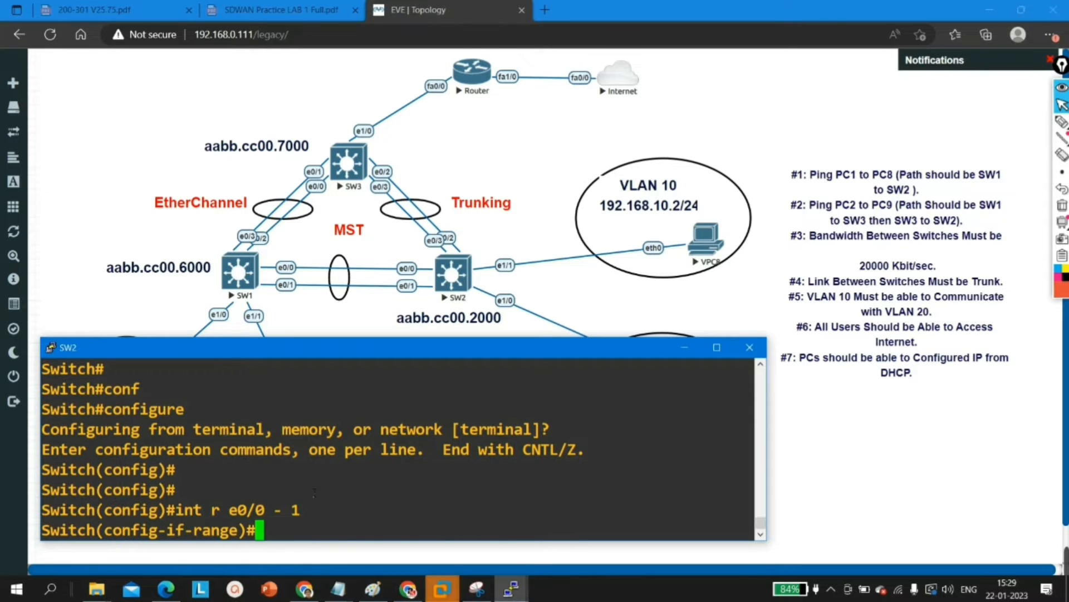
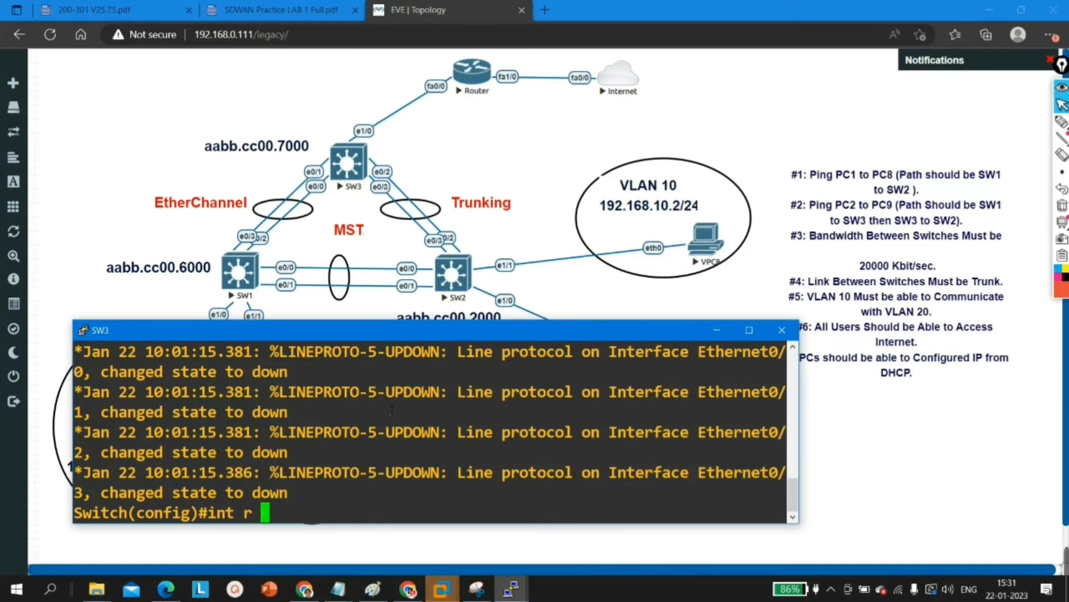
# Step: Bundle interfaces e0/0 - 1 on SW3 into channel group 2 with mode on
pyautogui.write('e0/0 - 1')
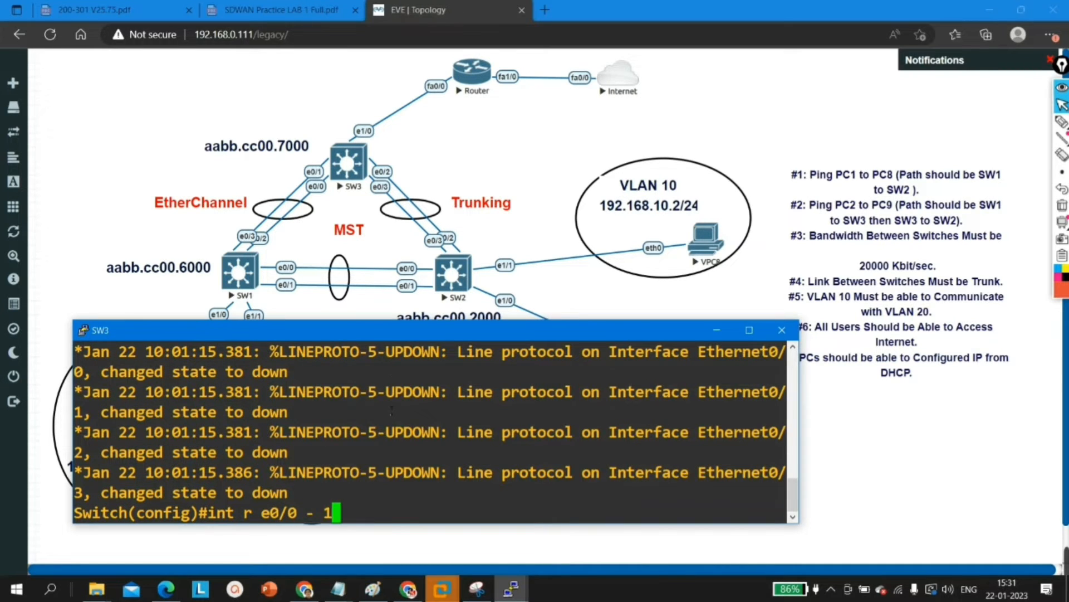
pyautogui.press('Return')
pyautogui.write('chann')
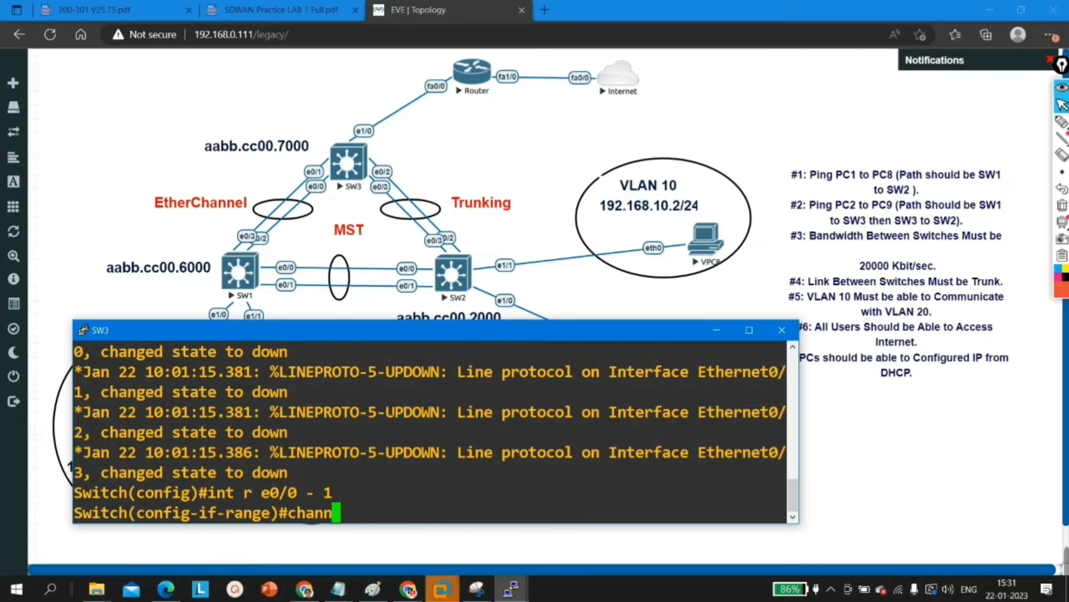
pyautogui.press('Tab')
pyautogui.write('g')
pyautogui.press('Tab')
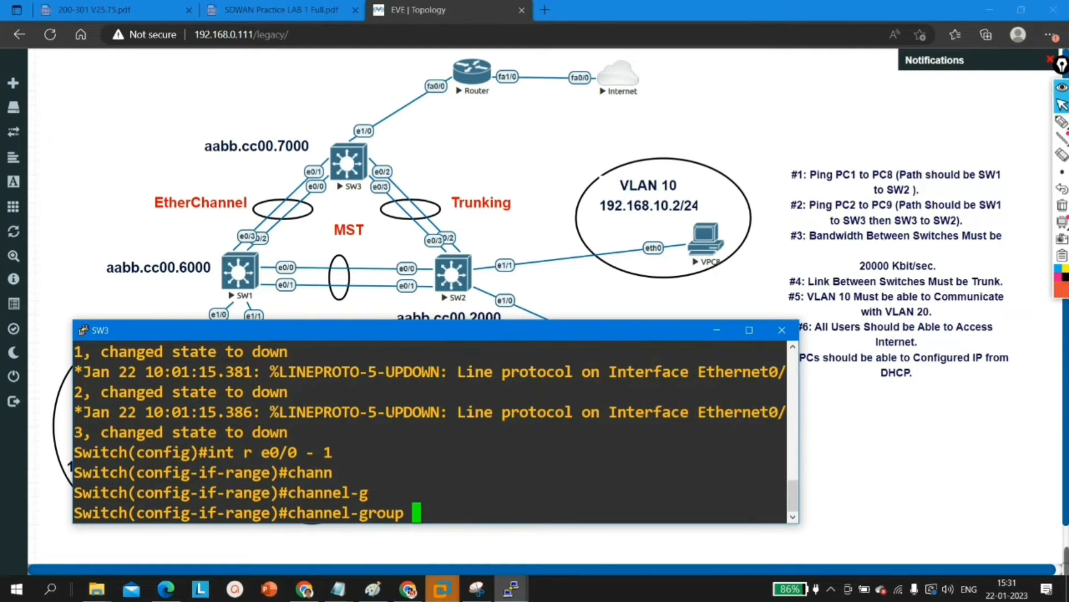
pyautogui.write('2 m')
pyautogui.press('Tab')
pyautogui.write('o')
pyautogui.press('Tab')
pyautogui.press('Return')
pyautogui.press('Return')
pyautogui.press('Return')
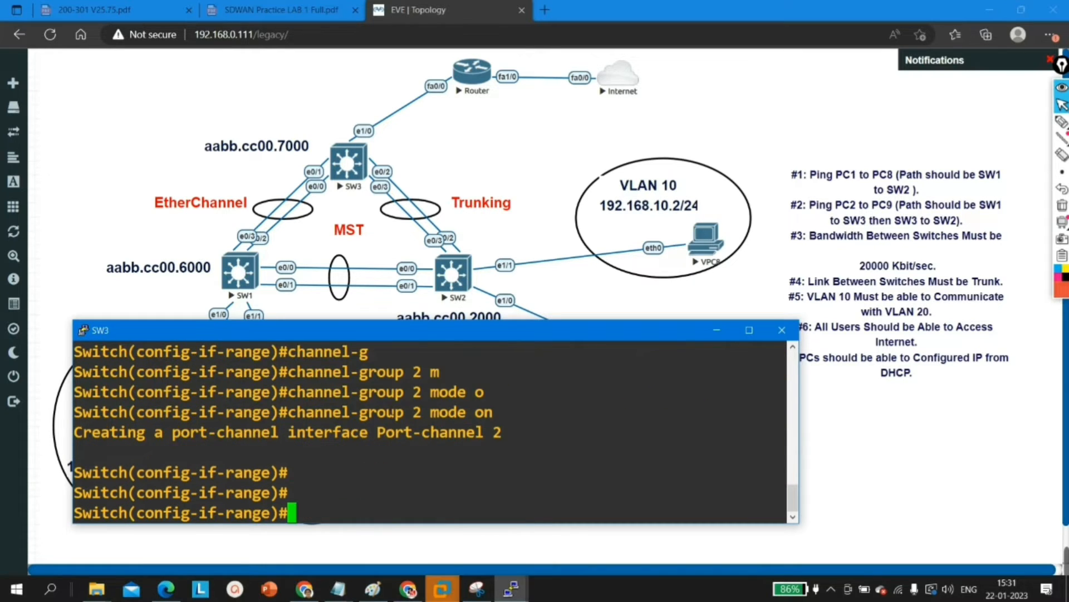
pyautogui.press('Return')
# Step: Bundle interfaces e0/2 - 3 on SW3 into channel group 3 with mode on
pyautogui.write('ex')
pyautogui.press('Return')
pyautogui.write('int ')
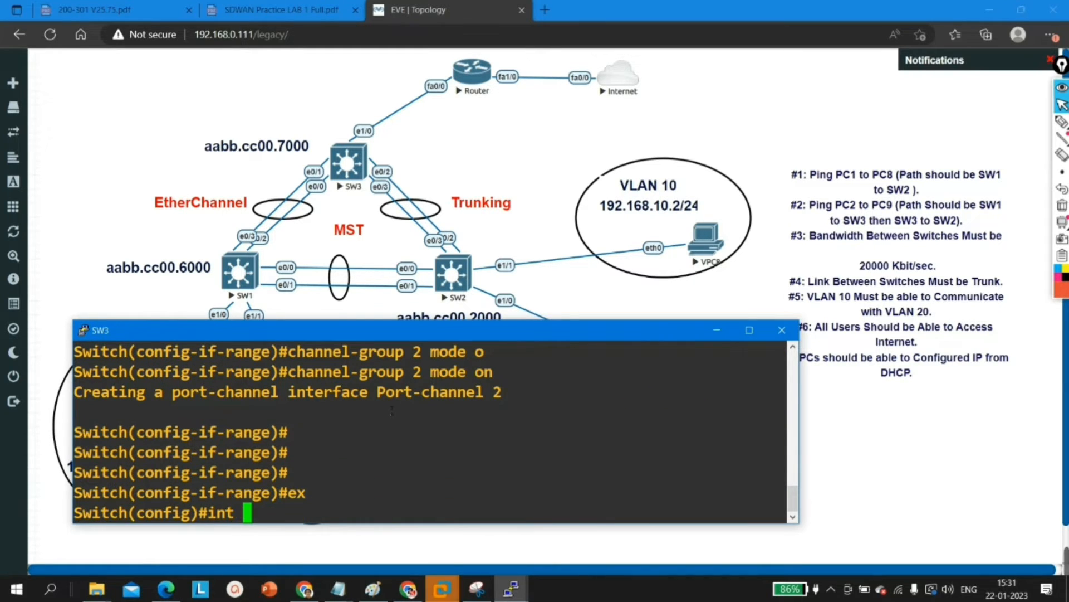
pyautogui.write('r e0/2 - 3')
pyautogui.press('Return')
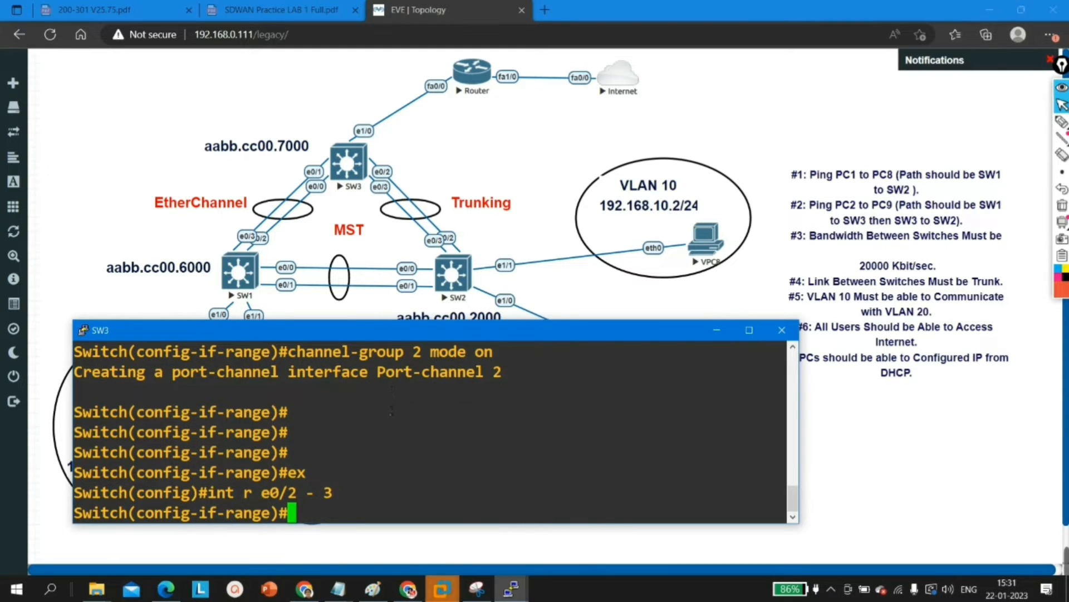
pyautogui.write('cha')
pyautogui.press('Tab')
pyautogui.write('g')
pyautogui.press('Tab')
pyautogui.write('3 m')
pyautogui.press('Tab')
pyautogui.write('o')
# Step: Return to global configuration mode on SW3 and disable spanning tree for VLAN 1
pyautogui.press('Tab')
pyautogui.press('Return')
pyautogui.press('Return')
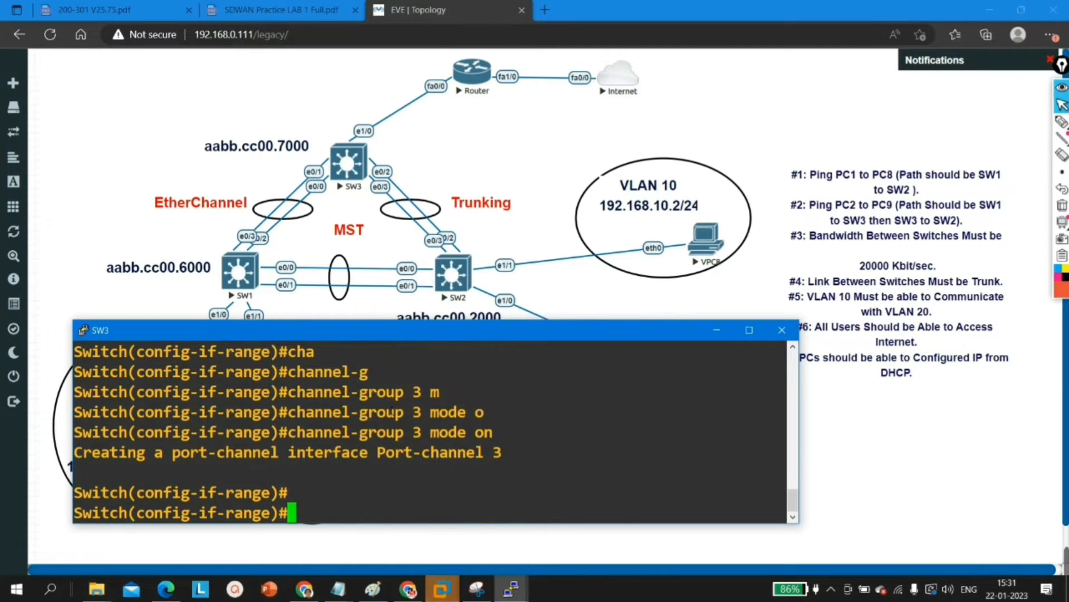
pyautogui.press('Return')
pyautogui.press('Return')
pyautogui.write('ex')
pyautogui.press('Return')
pyautogui.press('Return')
pyautogui.press('Return')
pyautogui.write('no sp')
pyautogui.press('Tab')
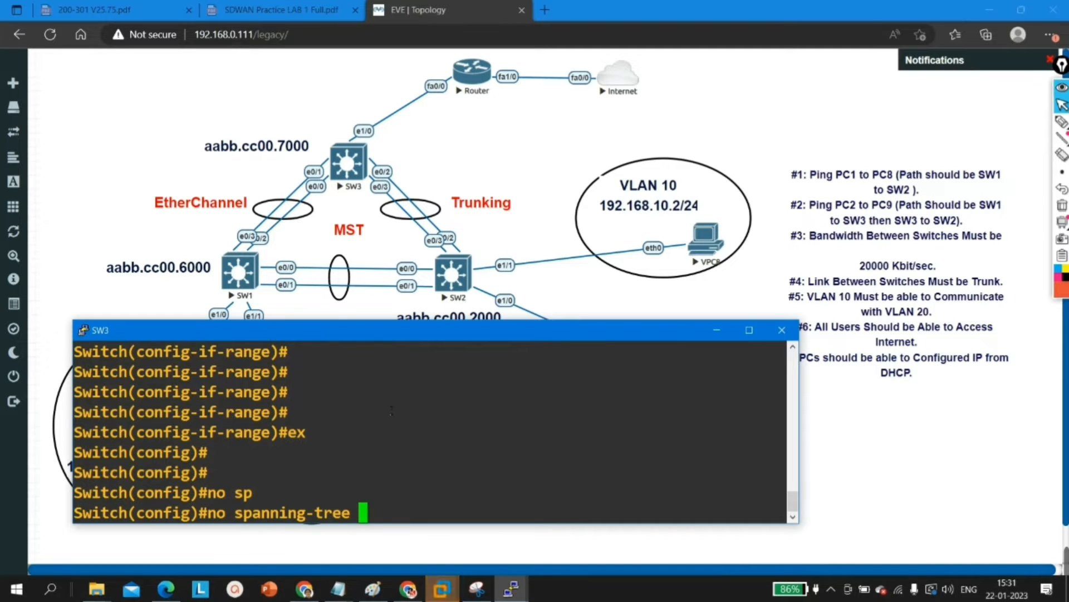
pyautogui.write('vl')
pyautogui.press('Tab')
pyautogui.write('1')
pyautogui.press('Return')
pyautogui.press('Return')
pyautogui.press('Return')
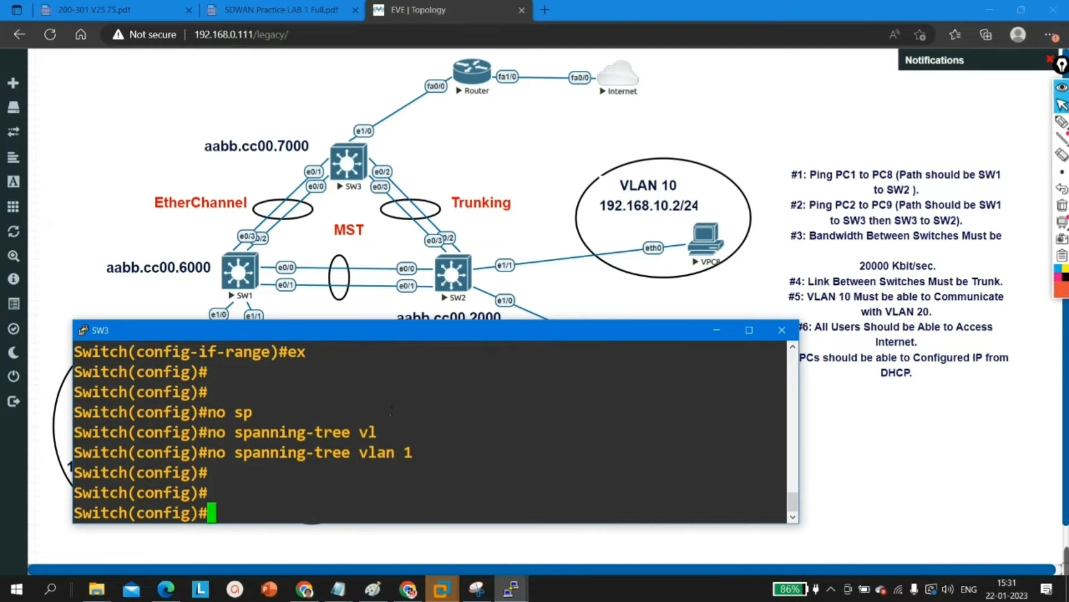
pyautogui.press('Return')
pyautogui.press('Return')
pyautogui.press('Return')
# Step: Open port-channel 1 on SW3 for configuration and set its trunk encapsulation to dot1q
pyautogui.write('exi')
pyautogui.press('BackSpace')
pyautogui.press('BackSpace')
pyautogui.write('int po')
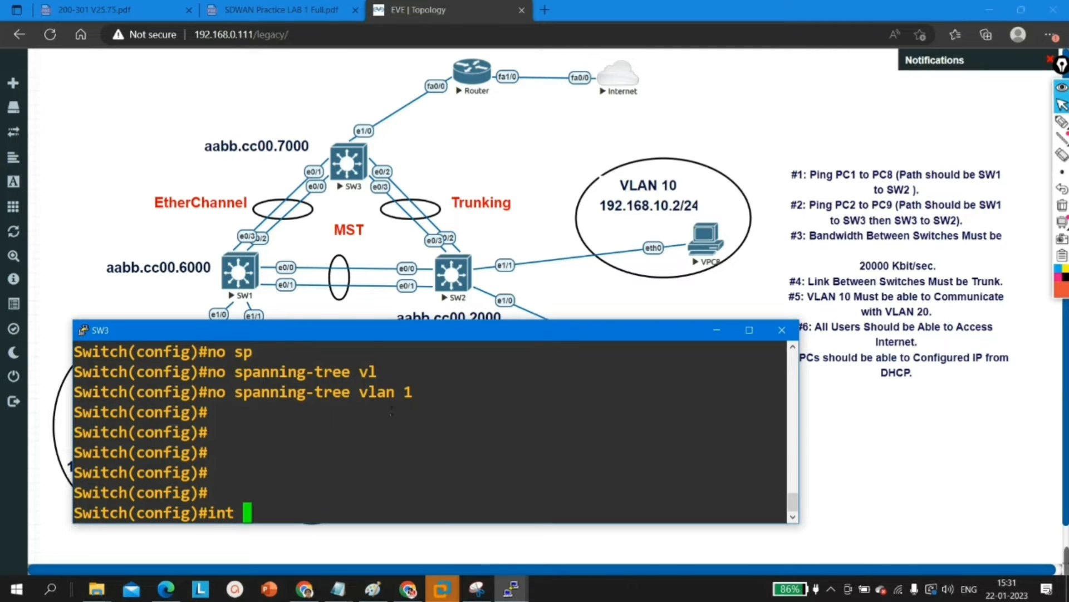
pyautogui.press('Tab')
pyautogui.write('1')
pyautogui.press('Return')
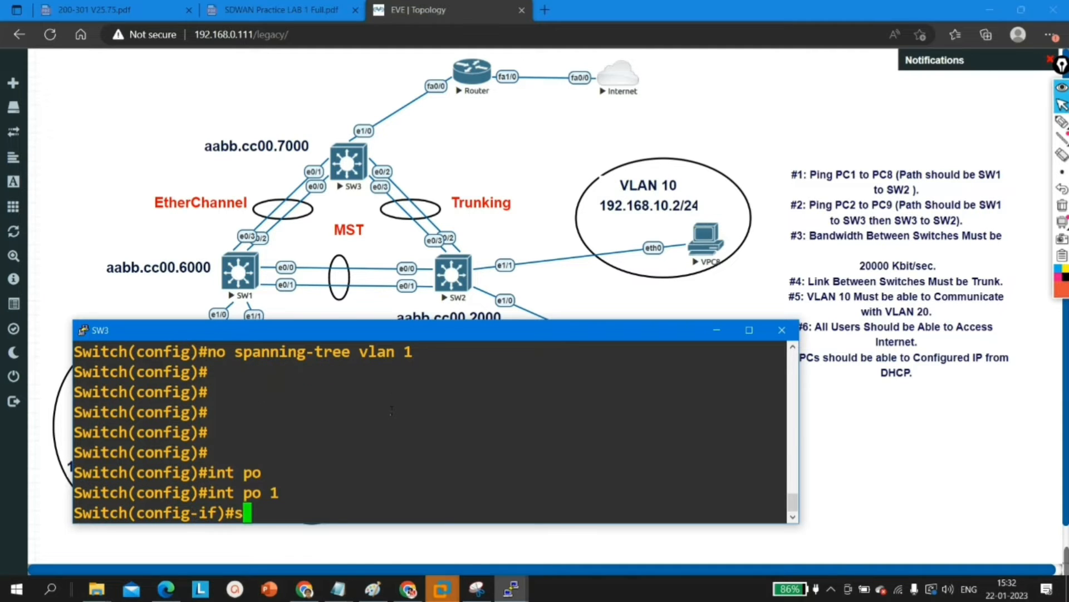
pyautogui.write('sw')
pyautogui.press('Tab')
pyautogui.write('tr')
pyautogui.press('Tab')
pyautogui.write('e')
pyautogui.press('Tab')
pyautogui.write('d')
# Step: Set port-channel 1 to trunk mode and return to global configuration mode
pyautogui.press('Tab')
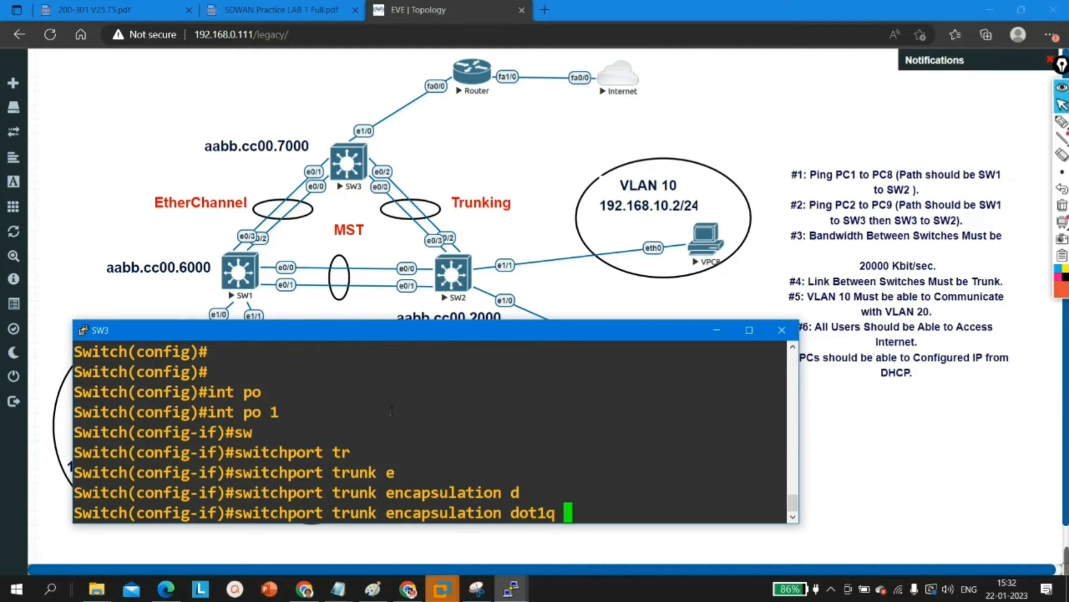
pyautogui.press('Return')
pyautogui.press('Return')
pyautogui.press('Return')
pyautogui.press('Return')
pyautogui.write('sw')
pyautogui.press('Tab')
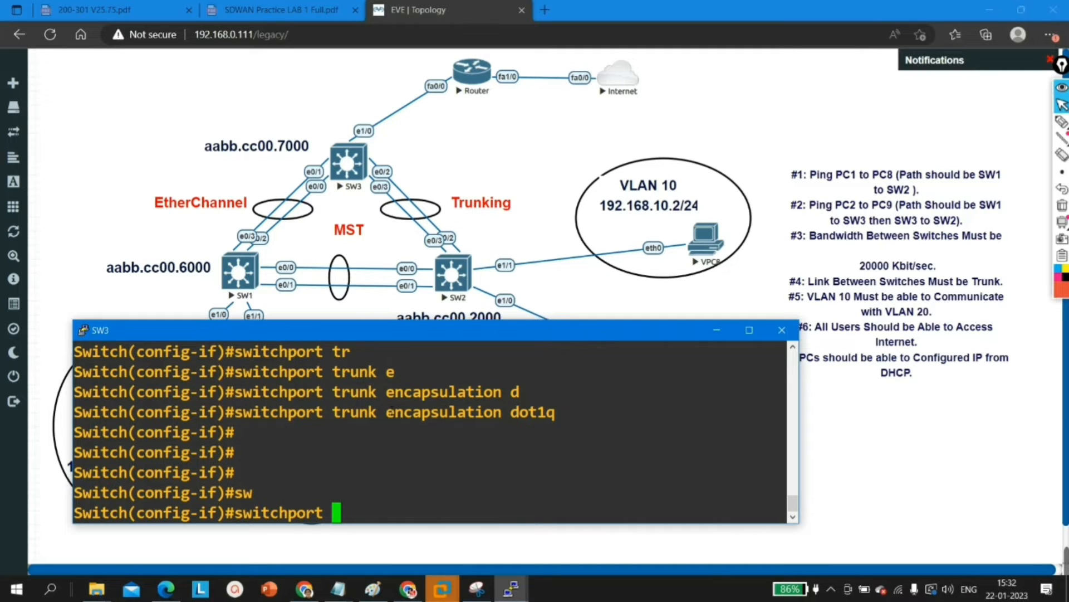
pyautogui.write('m')
pyautogui.press('Tab')
pyautogui.write('t')
pyautogui.press('Tab')
pyautogui.press('Return')
pyautogui.write('ex')
pyautogui.press('Return')
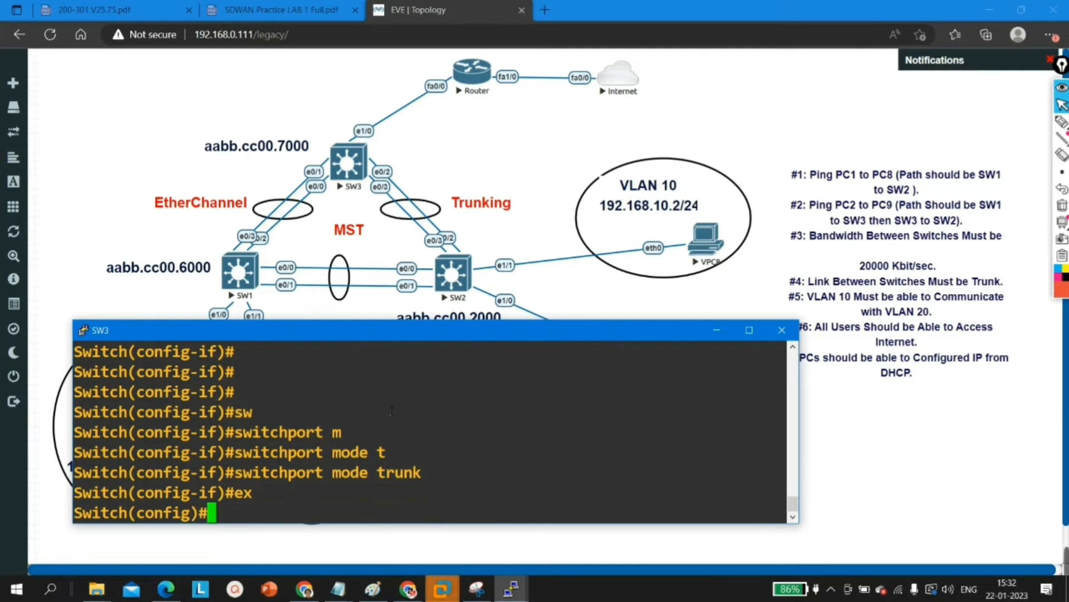
# Step: Open port-channel 3 on SW3 for configuration and set its trunk encapsulation to dot1q
pyautogui.write('int p 3')
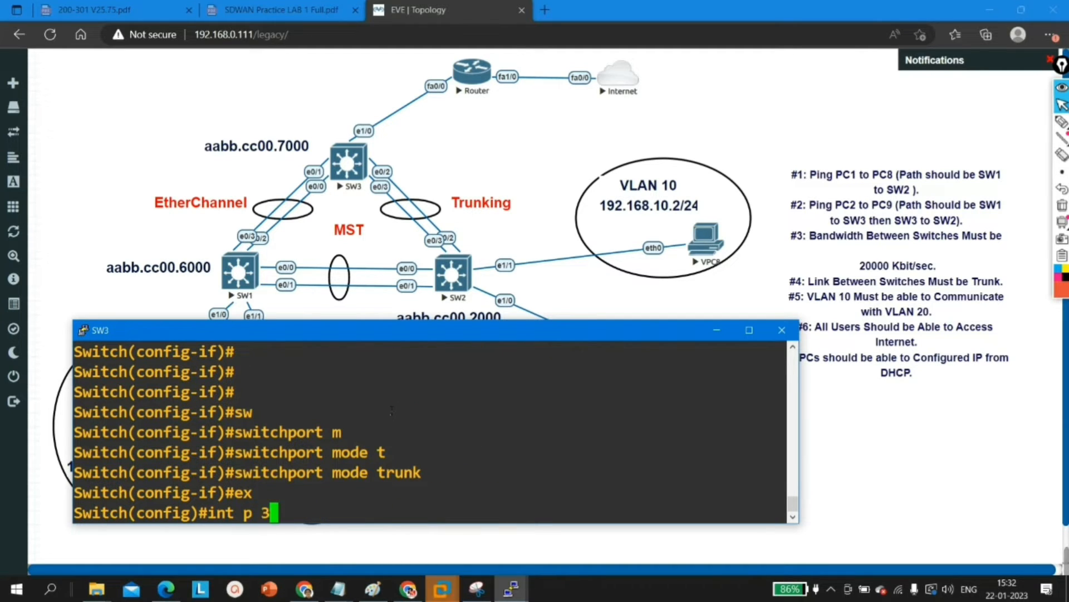
pyautogui.press('Return')
pyautogui.write('sw')
pyautogui.press('Tab')
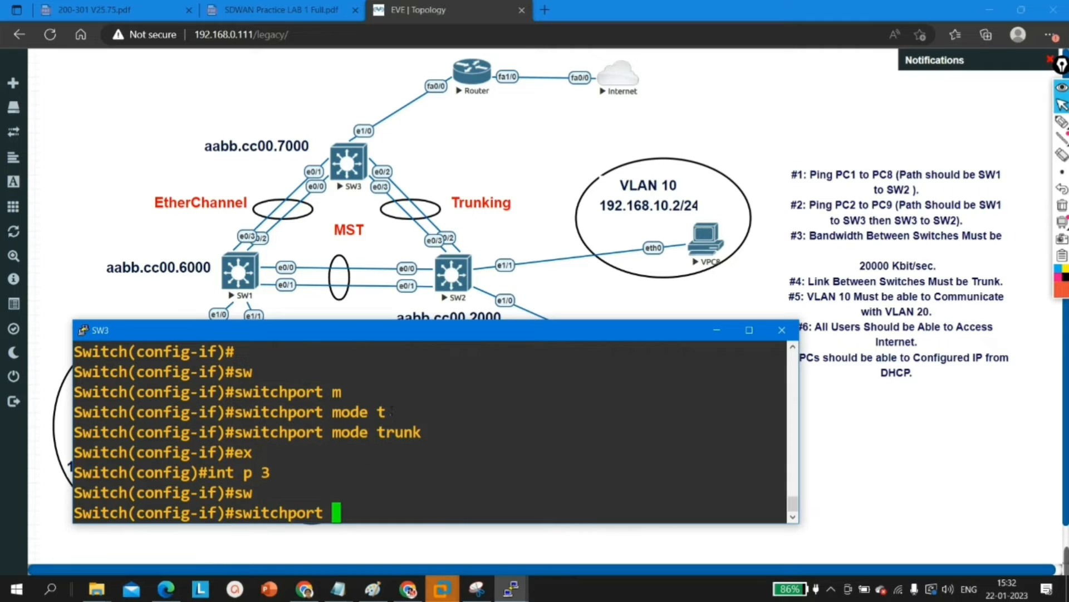
pyautogui.write('te')
pyautogui.press('Tab')
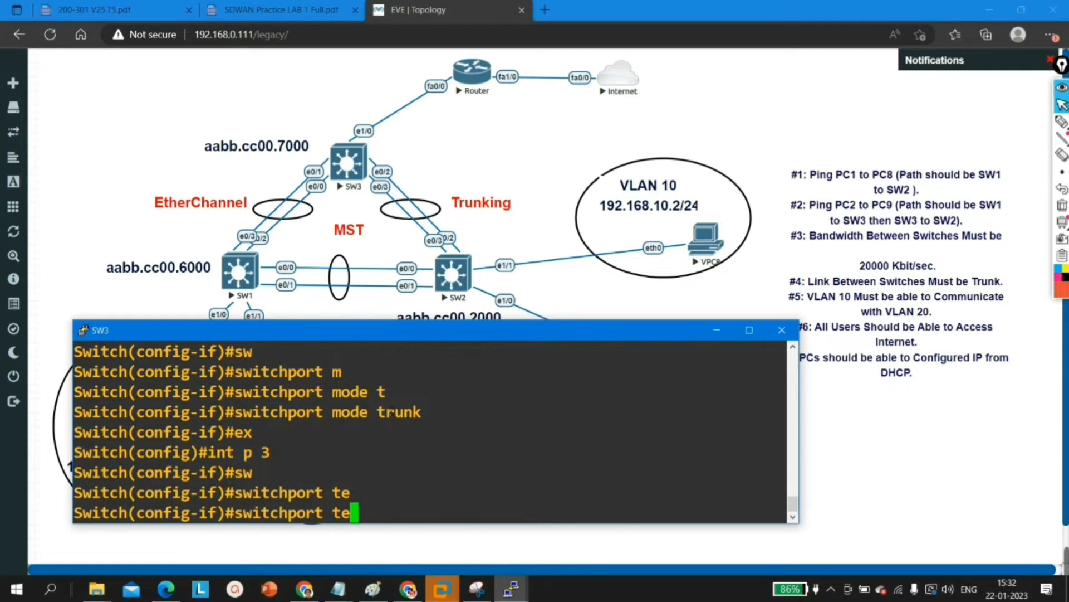
pyautogui.press('Tab')
pyautogui.write('e')
pyautogui.press('Tab')
pyautogui.write('d')
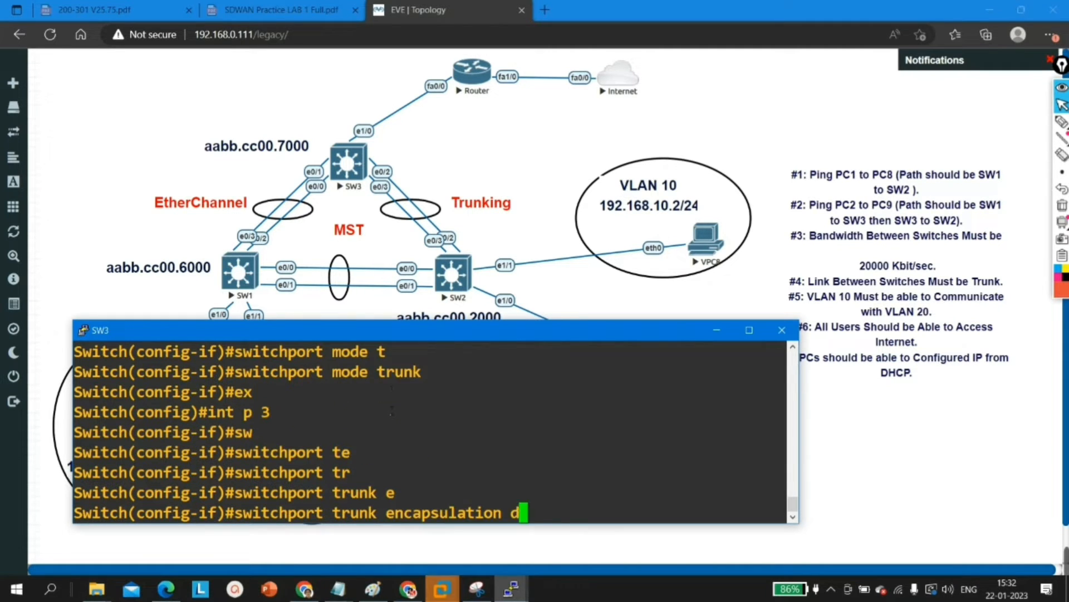
pyautogui.press('Tab')
pyautogui.press('Return')
# Step: Set port-channel 3 to trunk mode and return to global configuration mode
pyautogui.write('switchport mode')
pyautogui.press('Tab')
pyautogui.write('m')
pyautogui.press('Tab')
pyautogui.write('t')
pyautogui.press('Tab')
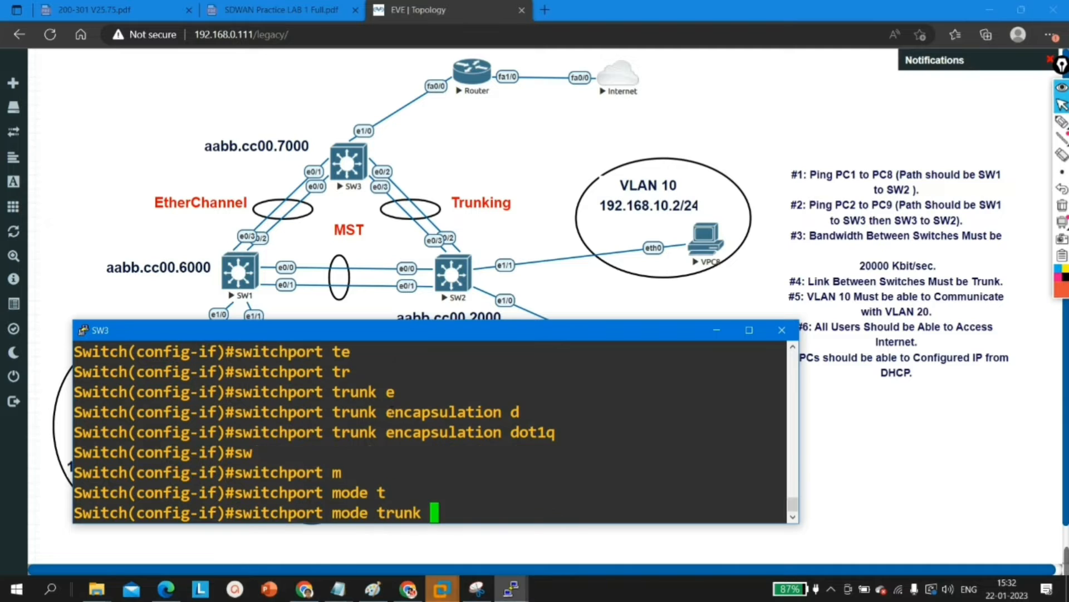
pyautogui.press('Return')
pyautogui.press('Return')
pyautogui.press('Return')
pyautogui.press('Return')
pyautogui.write('ex')
pyautogui.press('Return')
pyautogui.press('Return')
pyautogui.press('Return')
pyautogui.press('Return')
# Step: Try to open the interface range e0/0 - 4 on SW3 for configuration
pyautogui.write('int r e0/0 - 4')
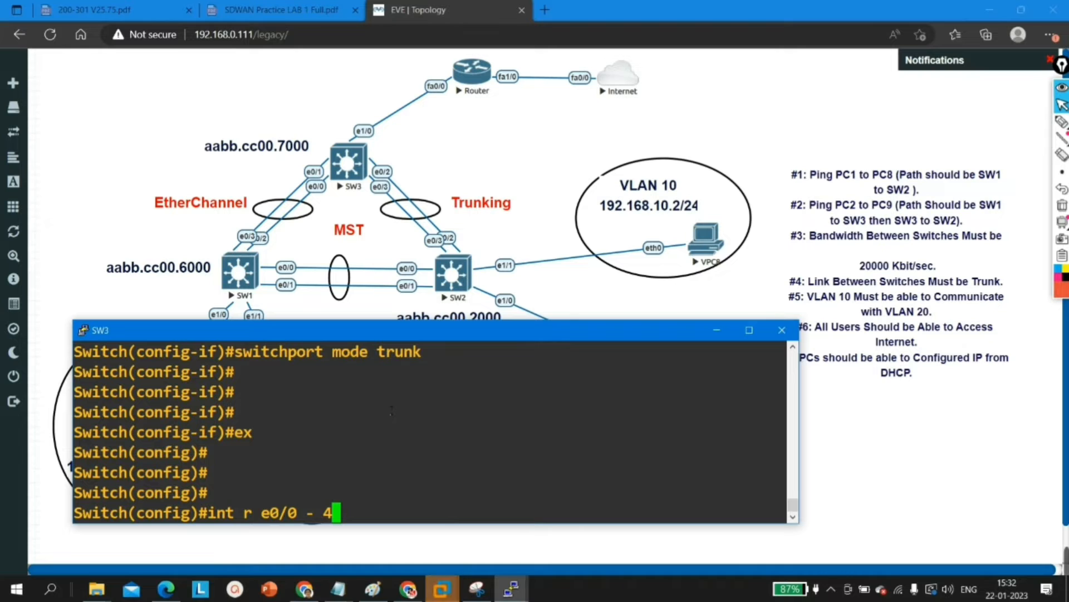
pyautogui.press('Return')
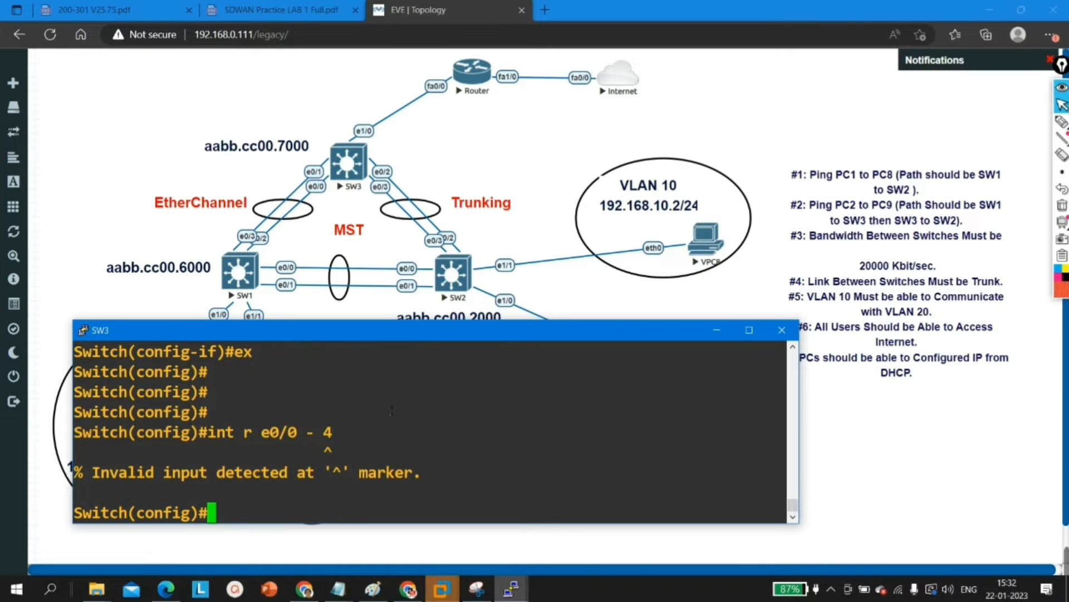
# Step: Reapply no spanning-tree vlan 1 in global configuration mode on SW3
pyautogui.write('no spanning-tree v')
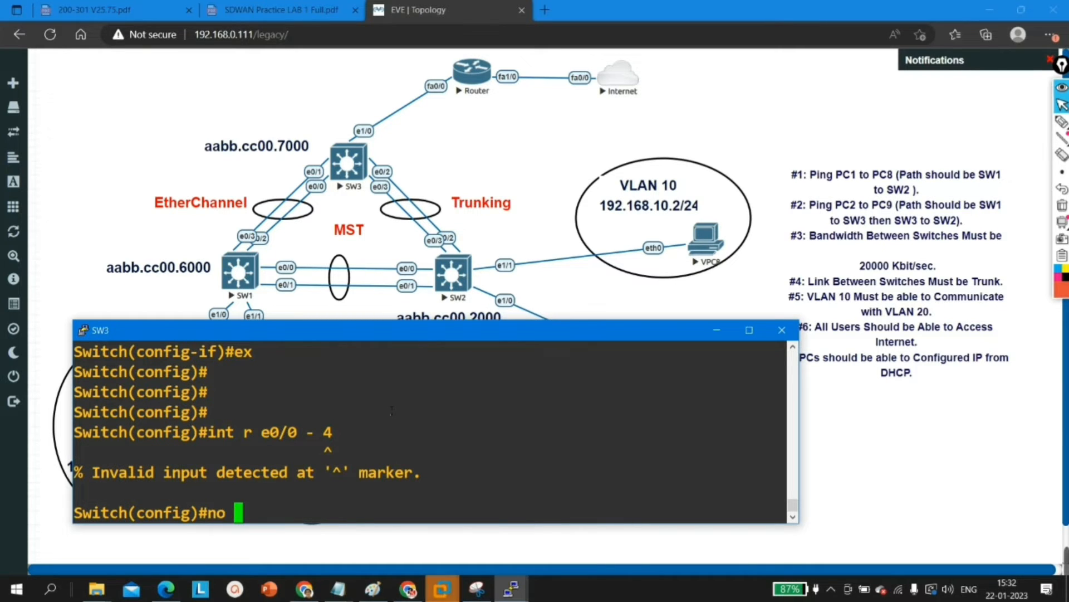
pyautogui.press('Tab')
pyautogui.write('vl')
pyautogui.press('Tab')
pyautogui.write('1')
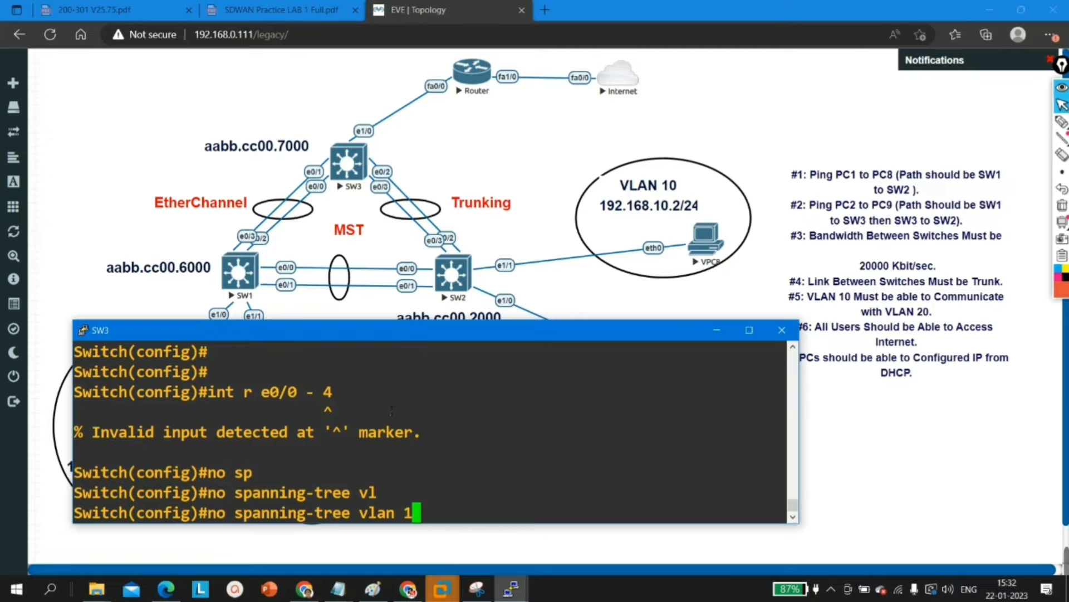
pyautogui.press('Return')
# Step: Try to open the interface range with the end port changed to 3 and enable its interfaces
pyautogui.press('Up')
pyautogui.press('Up')
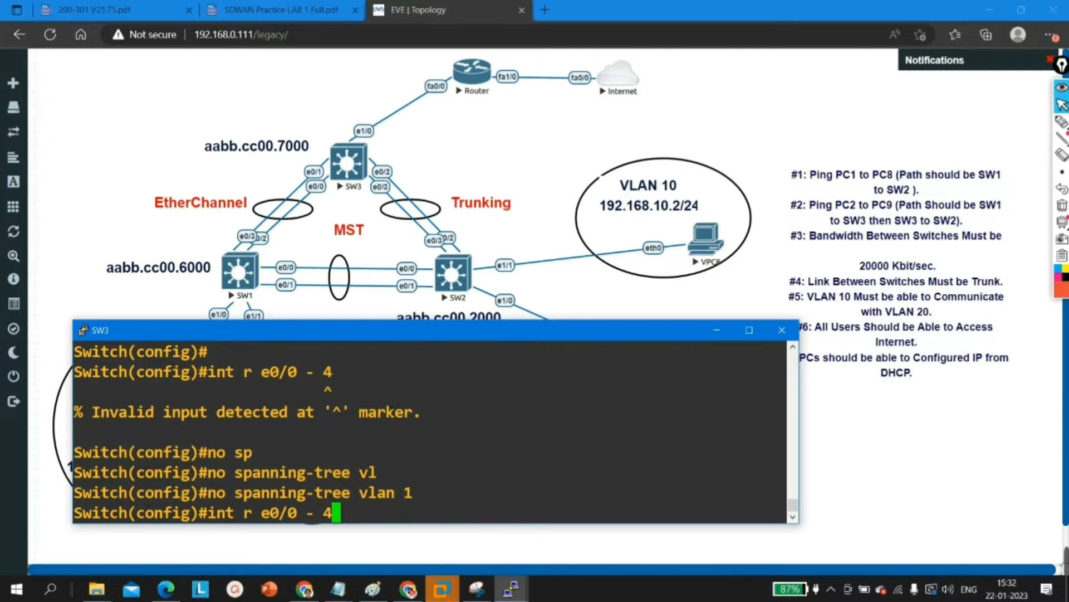
pyautogui.press('Left')
pyautogui.press('Left')
pyautogui.press('Left')
pyautogui.press('Left')
pyautogui.press('Left')
pyautogui.press('Left')
pyautogui.press('Left')
pyautogui.press('Left')
pyautogui.write('e')
pyautogui.press('Right')
pyautogui.press('Right')
pyautogui.press('Right')
pyautogui.press('Right')
pyautogui.press('Right')
pyautogui.press('Right')
pyautogui.press('Right')
pyautogui.write('3')
pyautogui.press('Return')
pyautogui.write('no sh')
pyautogui.press('Return')
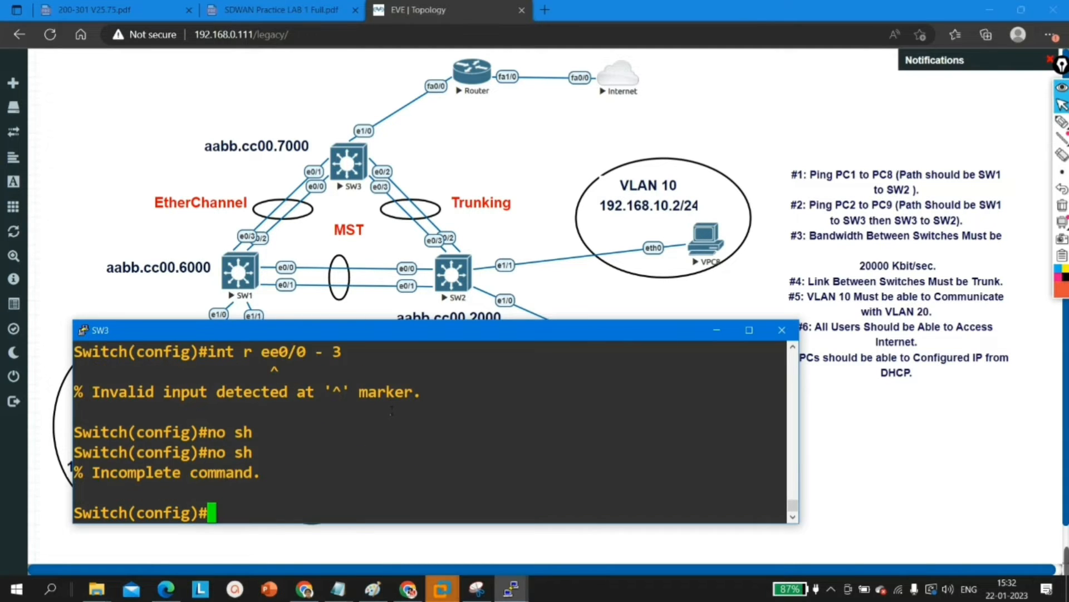
pyautogui.press('Return')
pyautogui.write('no sh')
# Step: Open the interface range e0/0 - 3 on SW3, enable it with no shutdown, and return to privileged EXEC mode
pyautogui.press('Up')
pyautogui.press('Up')
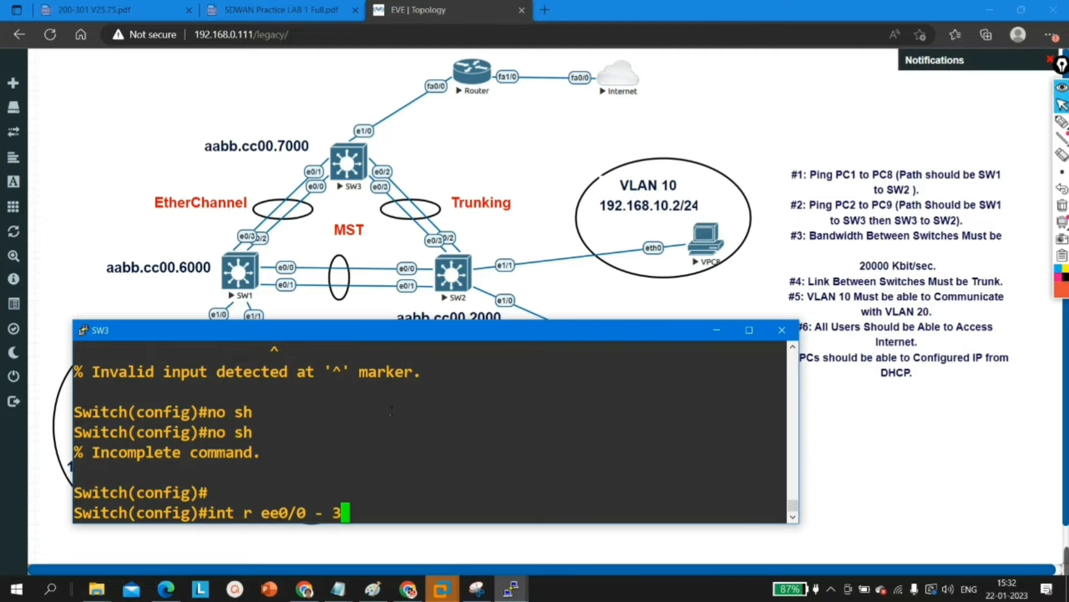
pyautogui.press('Left')
pyautogui.press('Left')
pyautogui.press('Left')
pyautogui.press('Left')
pyautogui.press('Left')
pyautogui.press('Left')
pyautogui.press('Left')
pyautogui.press('BackSpace')
pyautogui.press('Return')
pyautogui.press('Return')
pyautogui.press('Return')
pyautogui.write('no sh')
pyautogui.press('Tab')
# Step: Run show int trunk on SW3 to check the trunk ports
pyautogui.press('Return')
pyautogui.press('Return')
pyautogui.press('Return')
pyautogui.hotkey('ctrl', 'z')
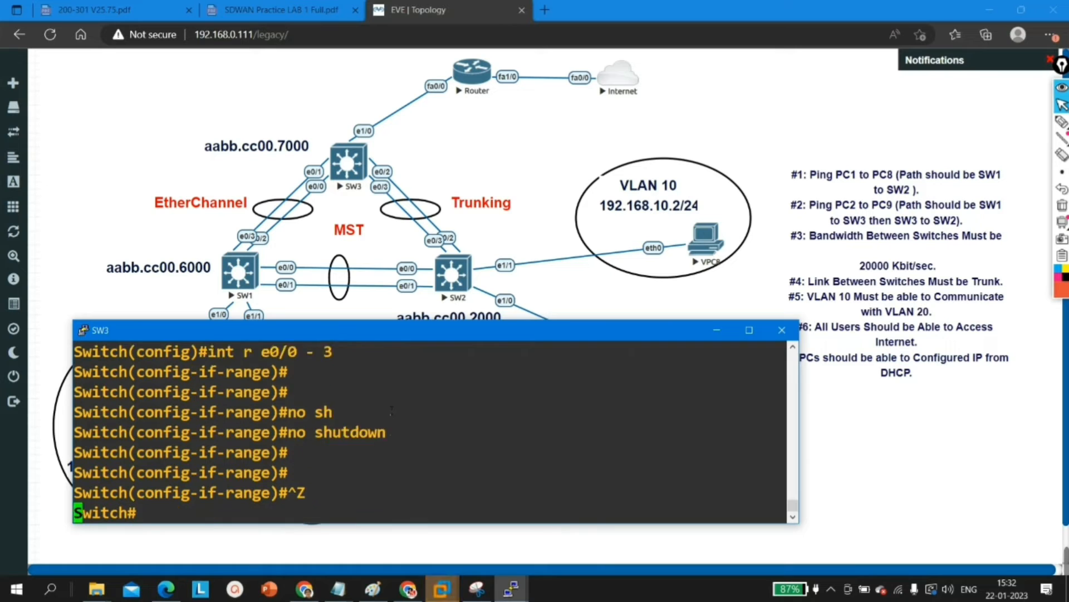
pyautogui.press('Return')
pyautogui.press('Return')
pyautogui.press('Return')
pyautogui.write('show int trunk')
# Step: Maximize the SW3 console and run show int trunk again to view the full trunk table
pyautogui.press('Return')
pyautogui.press('Return')
pyautogui.press('Return')
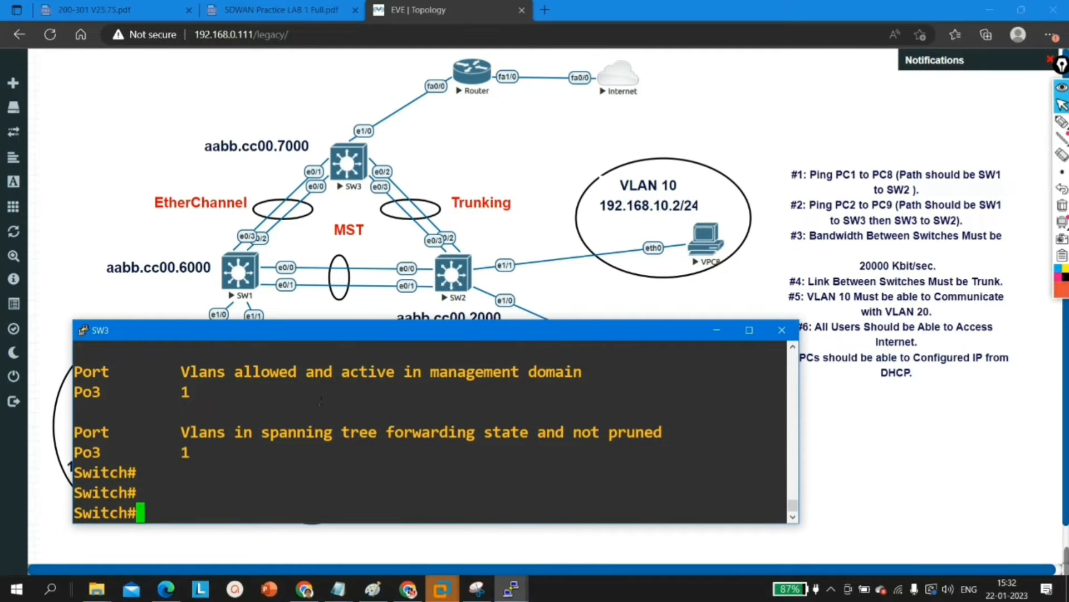
pyautogui.click(749, 330)
pyautogui.write('show int trunk')
# Step: Highlight the Po3 entry in the trunk table and repeat show int trunk to recheck the listed port-channels
pyautogui.press('Return')
pyautogui.press('Return')
pyautogui.press('Return')
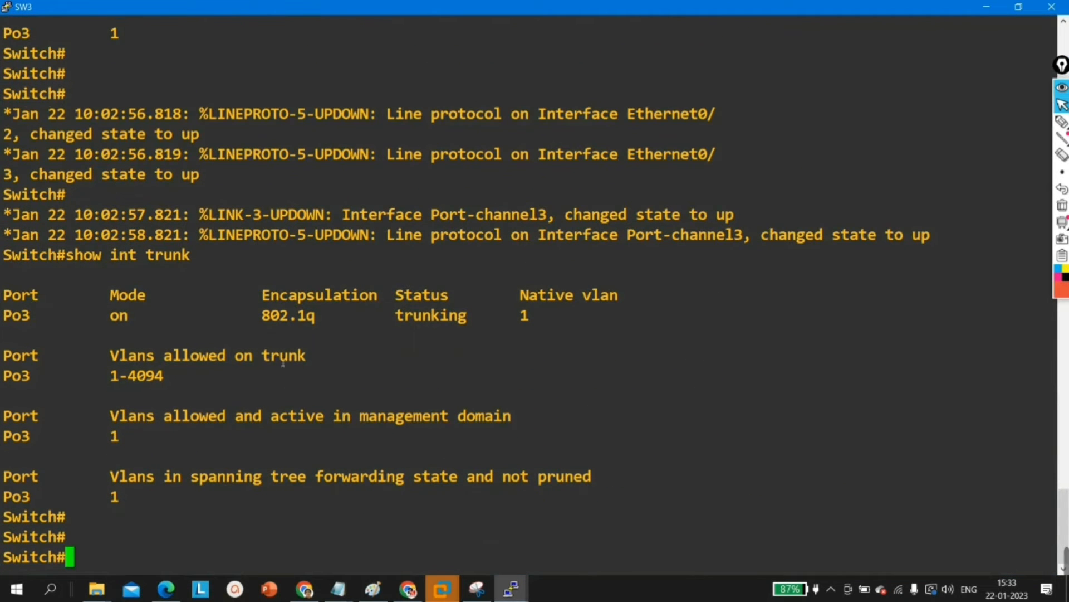
pyautogui.moveTo(63, 323); pyautogui.dragTo(2, 316)
pyautogui.press('Return')
pyautogui.press('Return')
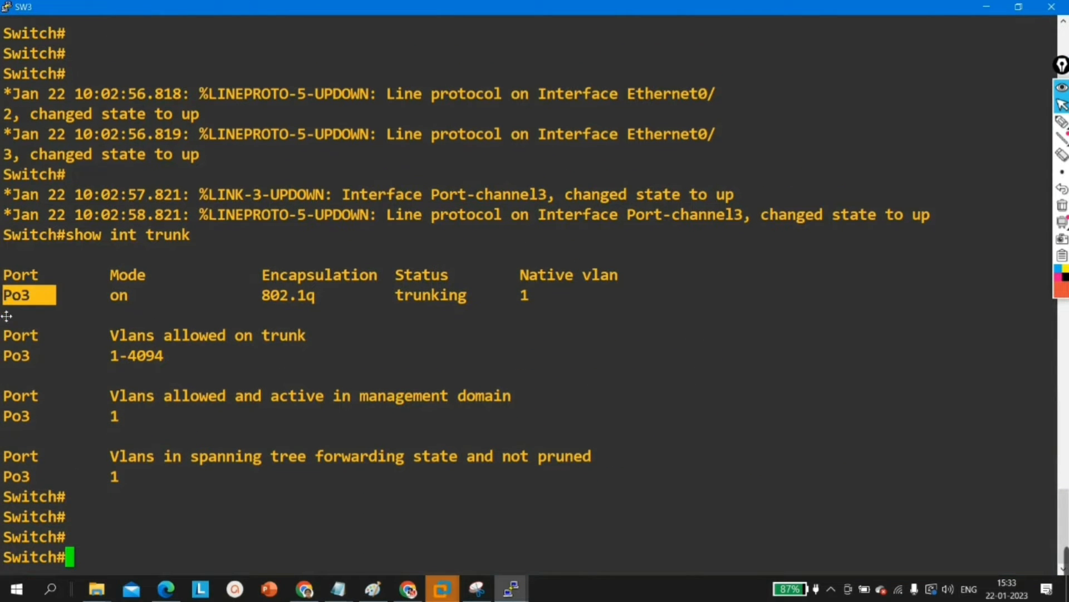
pyautogui.press('Up')
# Step: Enter global configuration mode on SW3 and open interface po 2
pyautogui.press('Return')
pyautogui.press('Return')
pyautogui.press('Return')
pyautogui.press('Return')
pyautogui.write('conf')
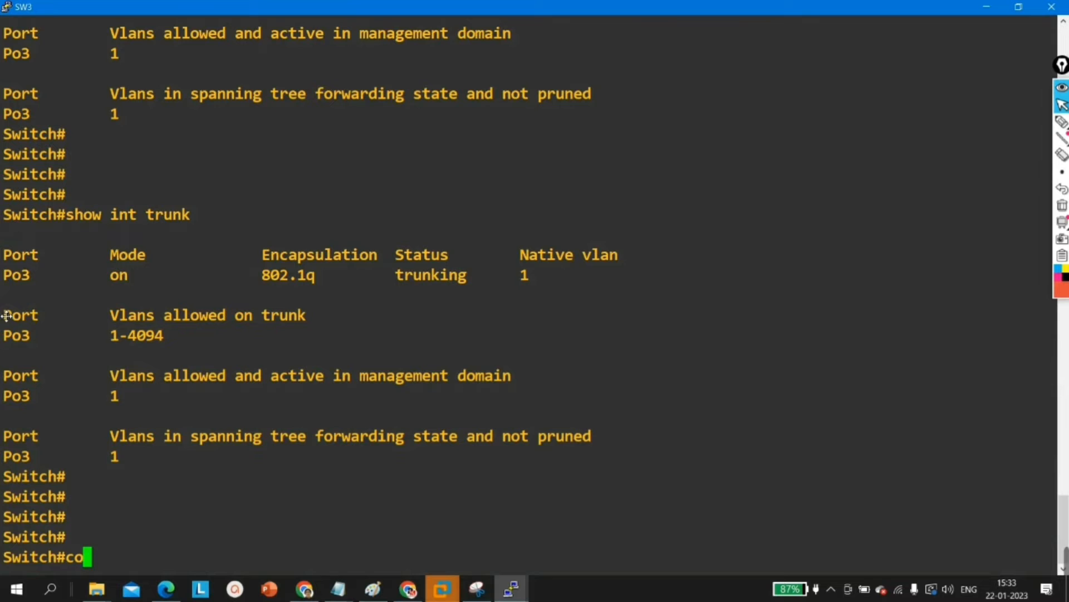
pyautogui.press('Tab')
pyautogui.press('Return')
pyautogui.press('Return')
pyautogui.press('Return')
pyautogui.press('Return')
pyautogui.press('Return')
pyautogui.write('int po')
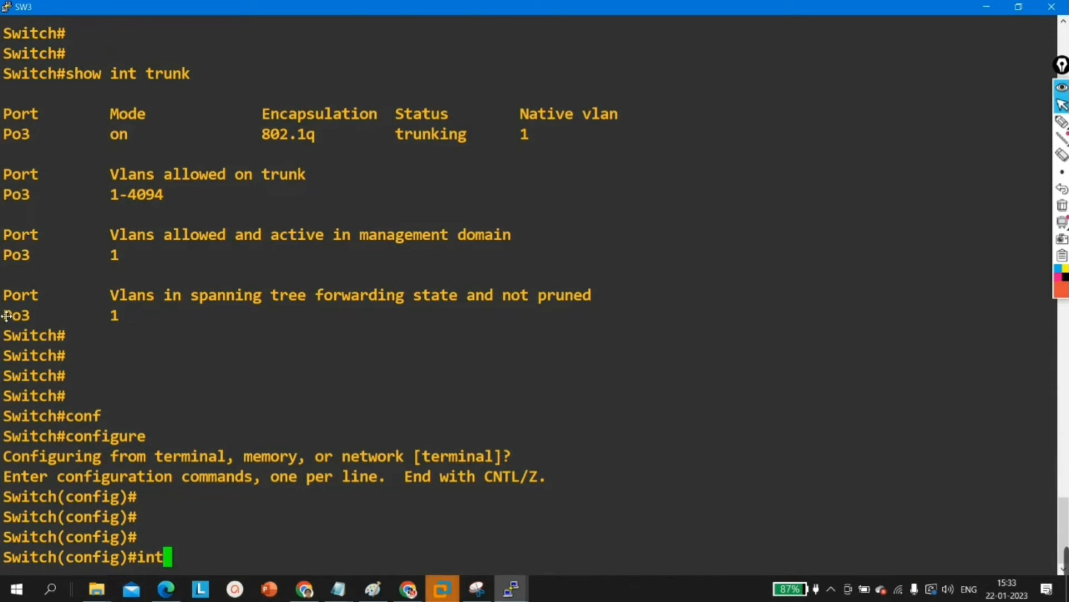
pyautogui.press('Tab')
pyautogui.write('2')
pyautogui.press('Return')
# Step: Set the trunk encapsulation of SW3's port-channel 2 to dot1q
pyautogui.write('sw')
pyautogui.press('Tab')
pyautogui.write('tr')
pyautogui.press('Tab')
pyautogui.write('e')
pyautogui.press('Tab')
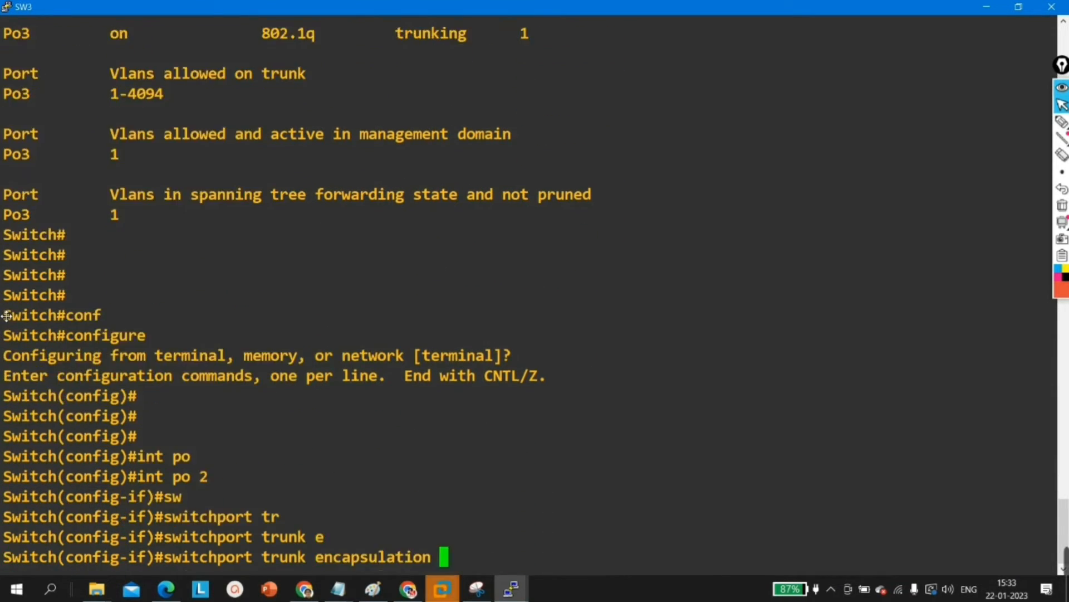
pyautogui.write('d')
pyautogui.press('Tab')
pyautogui.press('Return')
# Step: Set port-channel 2 on SW3 to switchport mode trunk and return to privileged EXEC mode
pyautogui.write('sw')
pyautogui.press('Tab')
pyautogui.write('m')
pyautogui.press('Tab')
pyautogui.write('t')
pyautogui.press('Tab')
pyautogui.press('Return')
pyautogui.hotkey('ctrl', 'z')
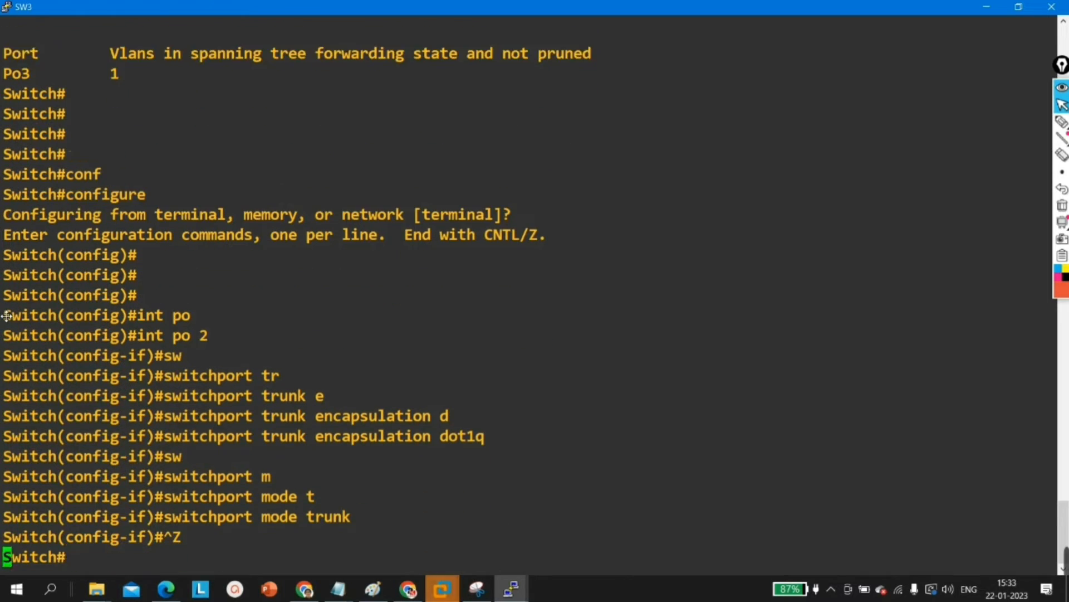
# Step: Run show int trunk on SW3 to check whether port-channel 2 is trunking
pyautogui.press('Return')
pyautogui.press('Return')
pyautogui.press('Up')
pyautogui.press('Up')
pyautogui.press('Return')
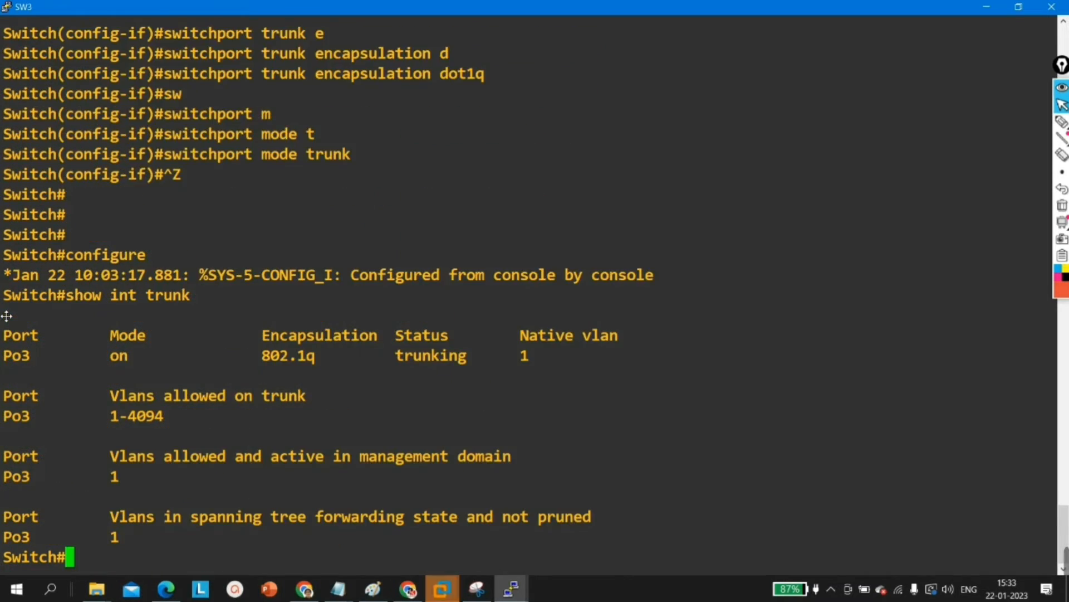
# Step: Repeat show int trunk on SW3 to recheck the Po2 and Po3 trunks
pyautogui.press('Return')
pyautogui.press('Return')
pyautogui.press('Return')
pyautogui.press('Return')
pyautogui.press('Up')
pyautogui.press('Return')
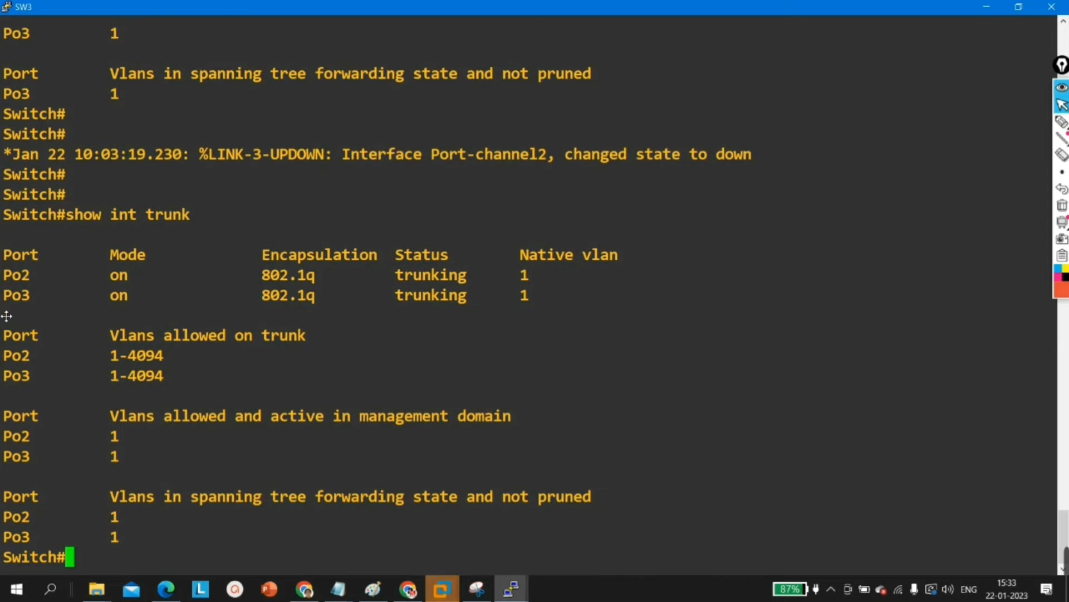
pyautogui.press('Return')
pyautogui.press('Return')
pyautogui.press('Return')
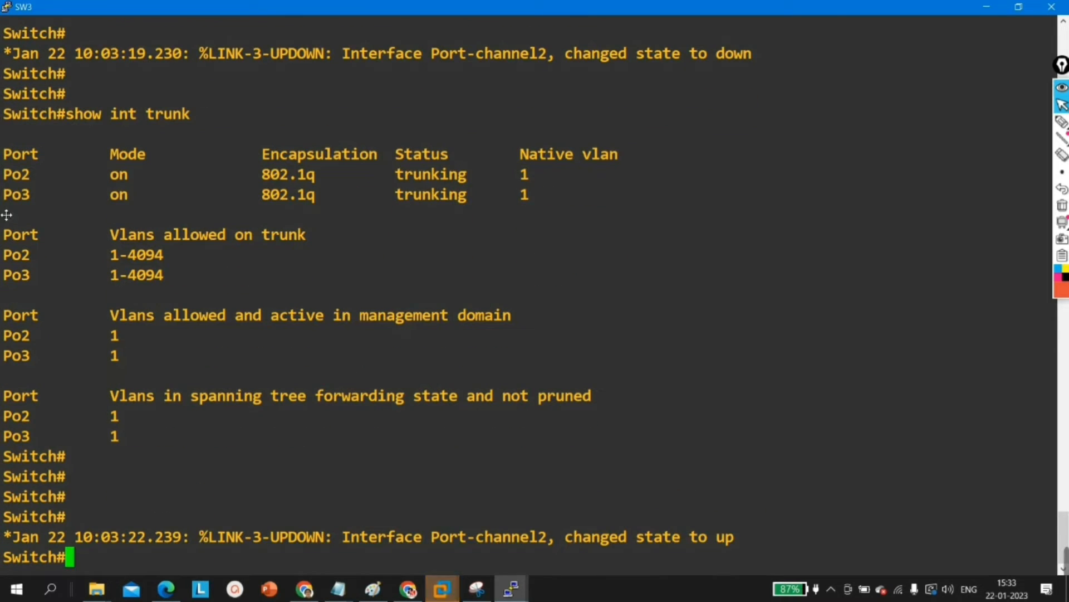
# Step: Minimize the SW3 console, open the SW1 console maximized and run show interfaces trunk to check its trunk ports
pyautogui.hotkey('alt', 'Tab')
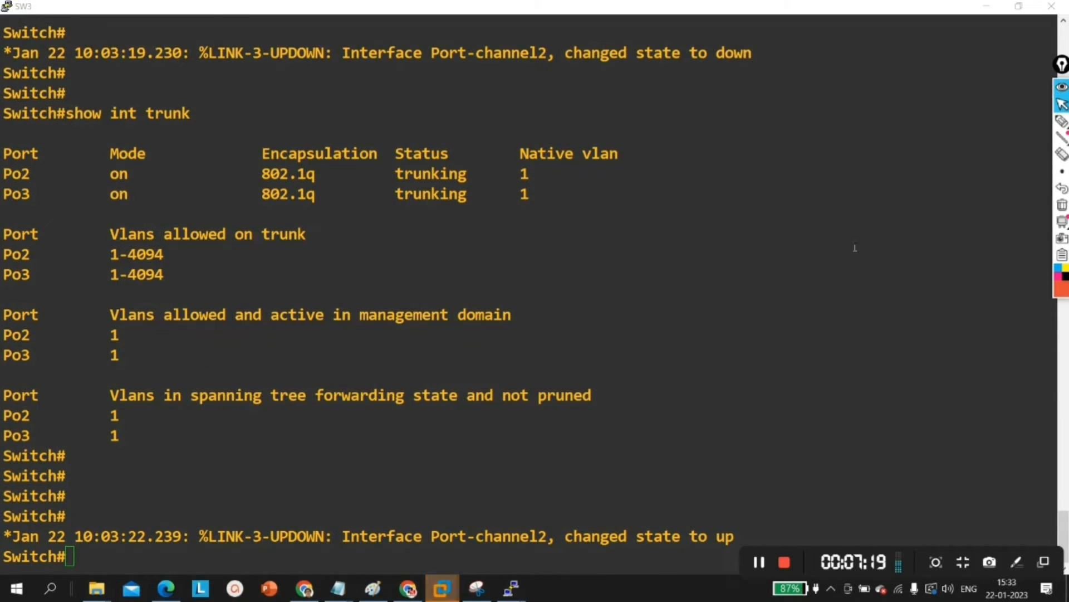
pyautogui.click(986, 6)
pyautogui.moveTo(510, 587)
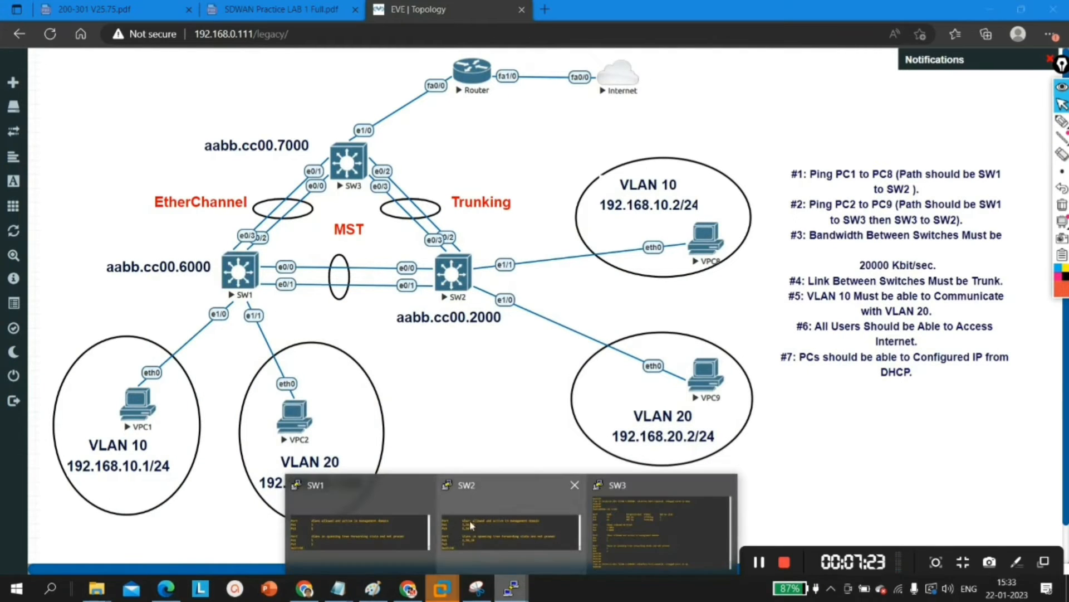
pyautogui.click(358, 514)
pyautogui.click(699, 328)
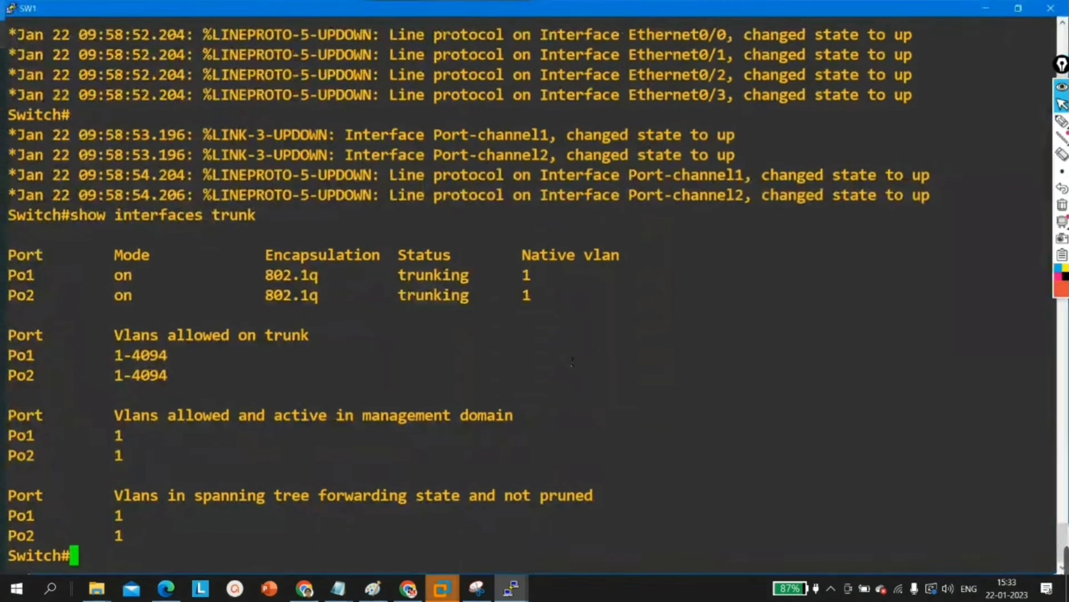
pyautogui.press('Return')
pyautogui.press('Return')
pyautogui.press('Up')
pyautogui.press('Return')
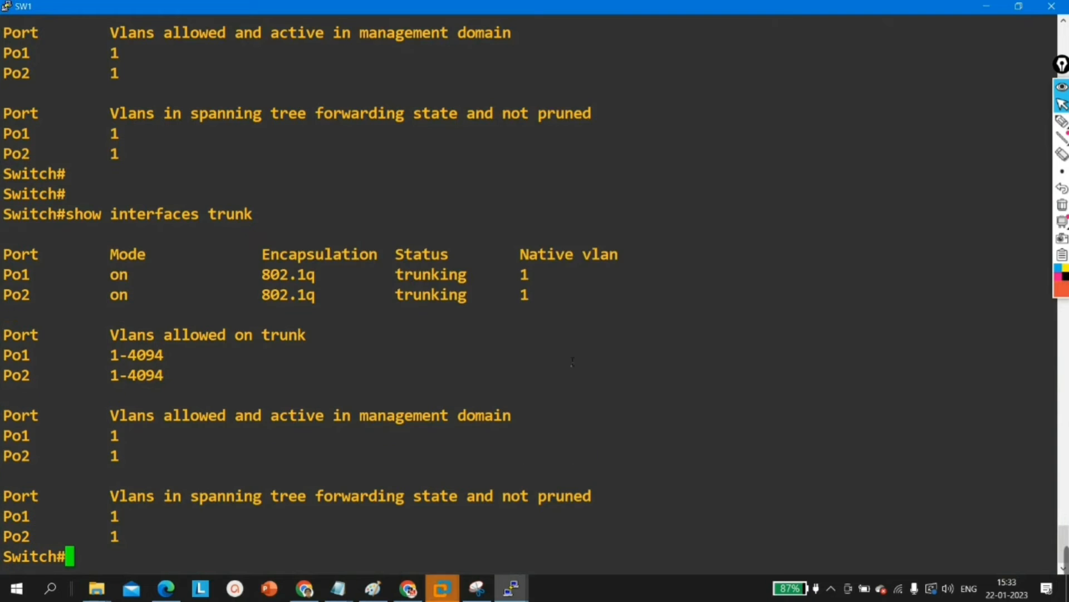
pyautogui.press('Return')
pyautogui.press('Return')
pyautogui.click(6, 242)
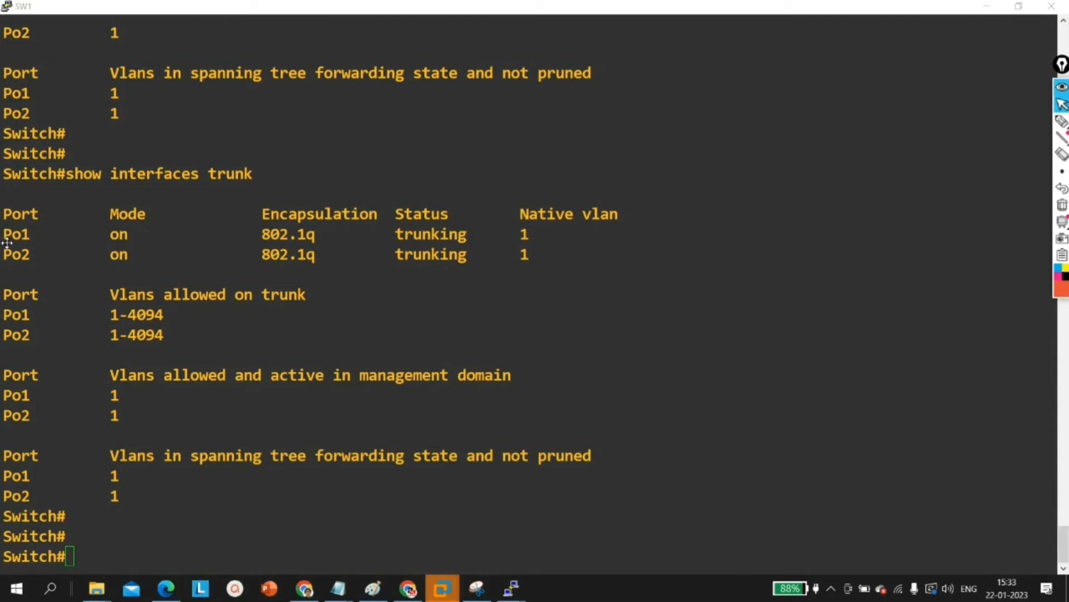
# Step: Restore the SW1 console to its smaller window over the topology and enter global configuration mode
pyautogui.click(1019, 6)
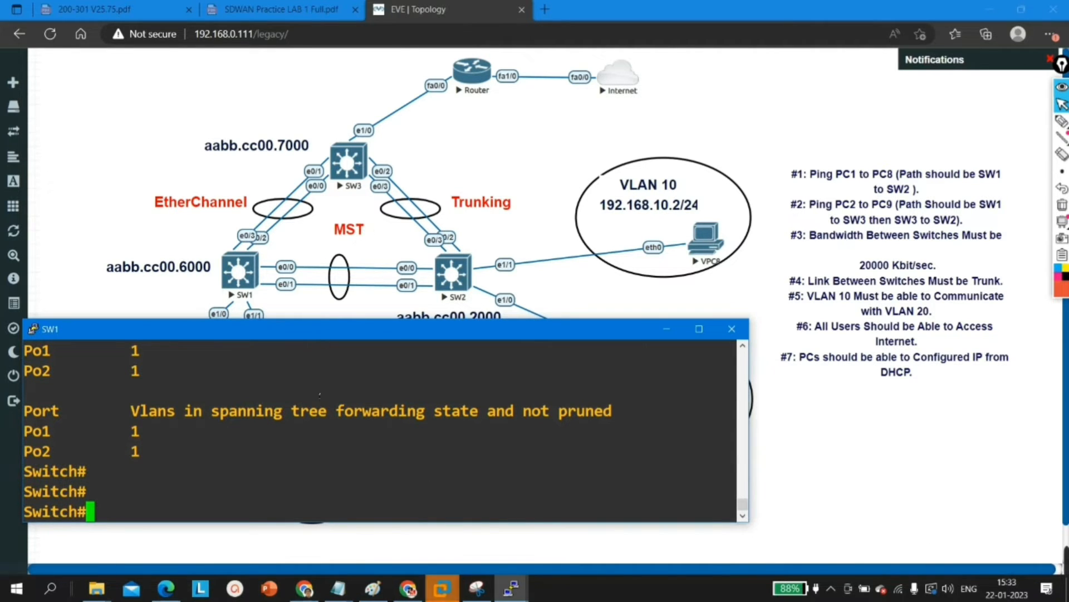
pyautogui.press('Return')
pyautogui.press('Return')
pyautogui.press('Return')
pyautogui.write('con')
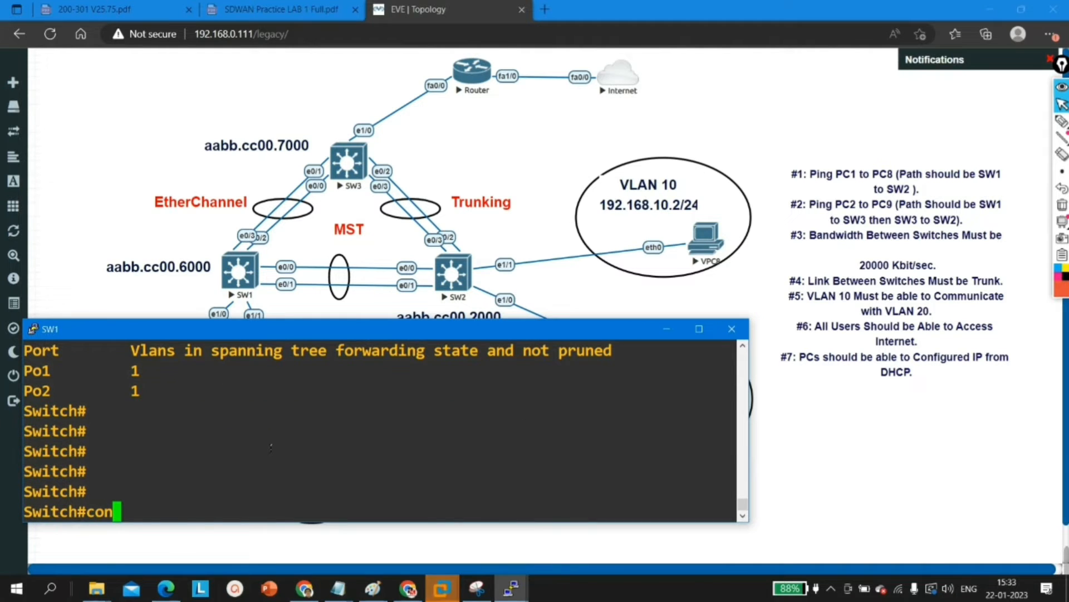
pyautogui.write('f')
pyautogui.press('Tab')
pyautogui.press('Return')
pyautogui.press('Return')
pyautogui.press('Return')
pyautogui.press('Return')
pyautogui.press('Return')
pyautogui.press('Return')
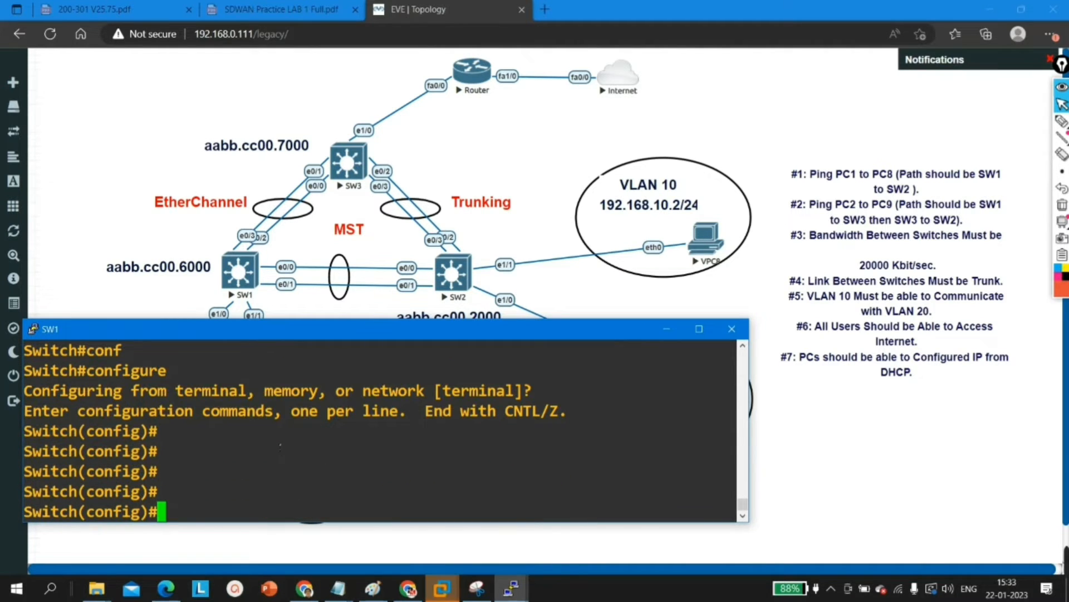
# Step: Set the spanning-tree mode on SW1 to mst
pyautogui.write('sp')
pyautogui.press('Tab')
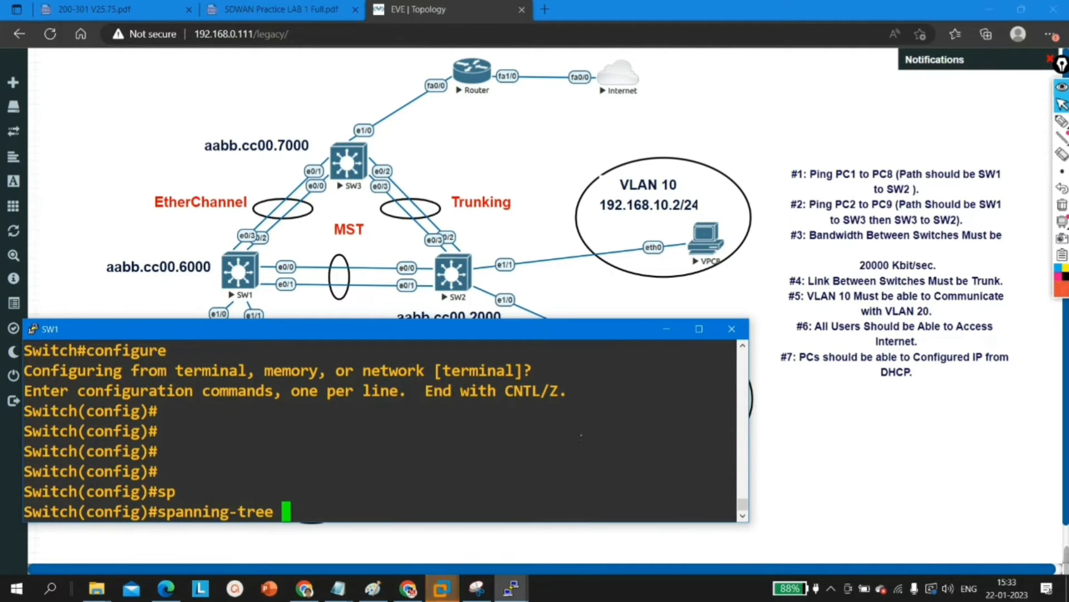
pyautogui.write('mo')
pyautogui.press('Tab')
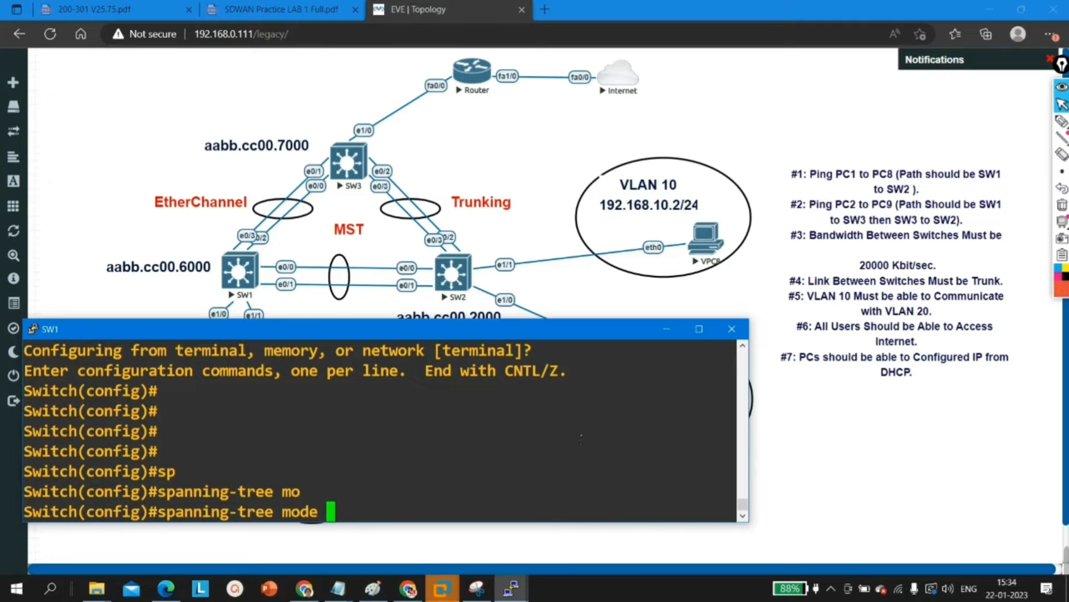
pyautogui.write('ms')
pyautogui.press('Tab')
pyautogui.press('Return')
pyautogui.press('Return')
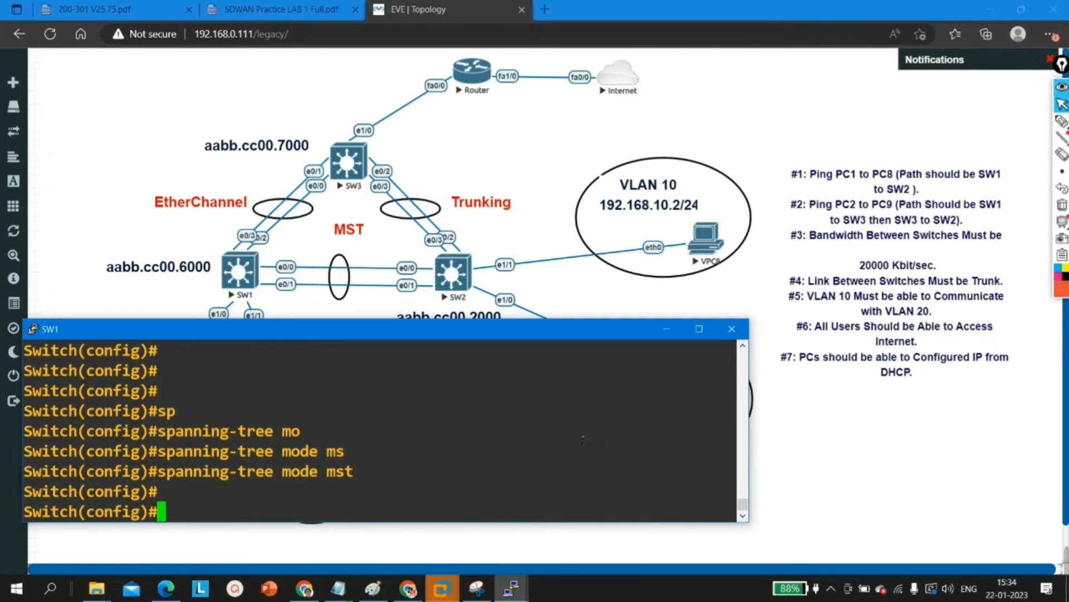
# Step: Enable spanning tree for VLAN 1 on SW1 with spanning-tree vlan 1
pyautogui.write('sp')
pyautogui.press('Tab')
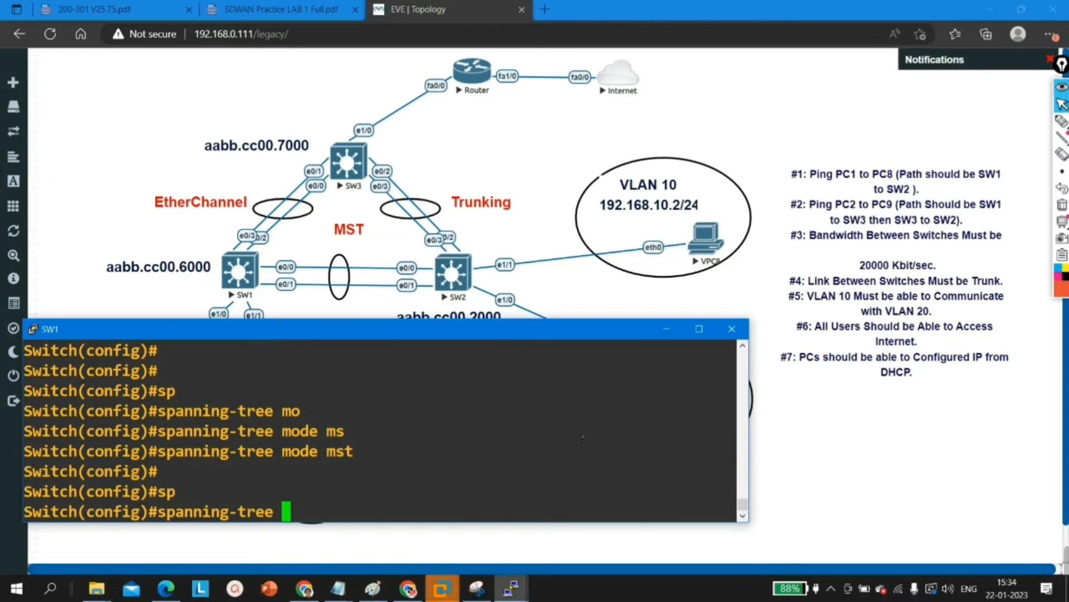
pyautogui.write('vl')
pyautogui.press('Tab')
pyautogui.write('1')
pyautogui.press('Return')
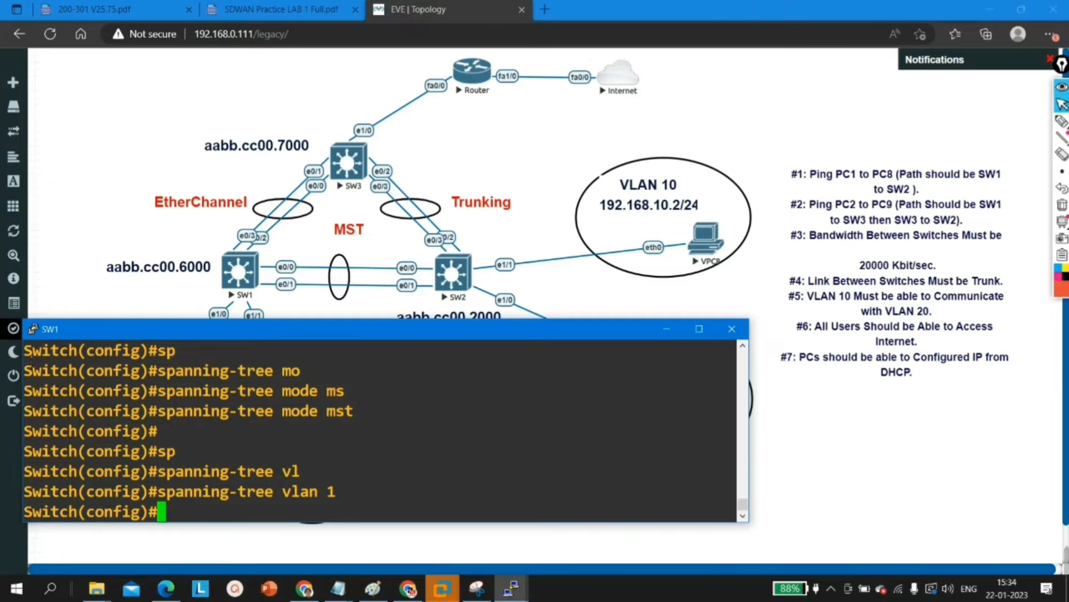
# Step: Switch to the SW2 console and enter global configuration mode
pyautogui.click(628, 581)
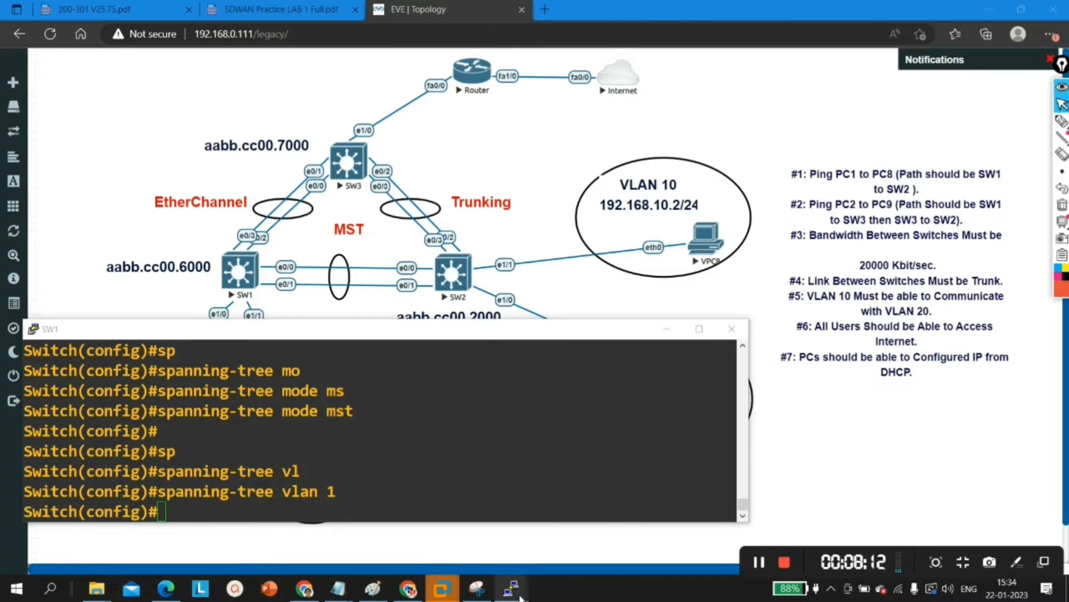
pyautogui.moveTo(511, 587)
pyautogui.click(512, 527)
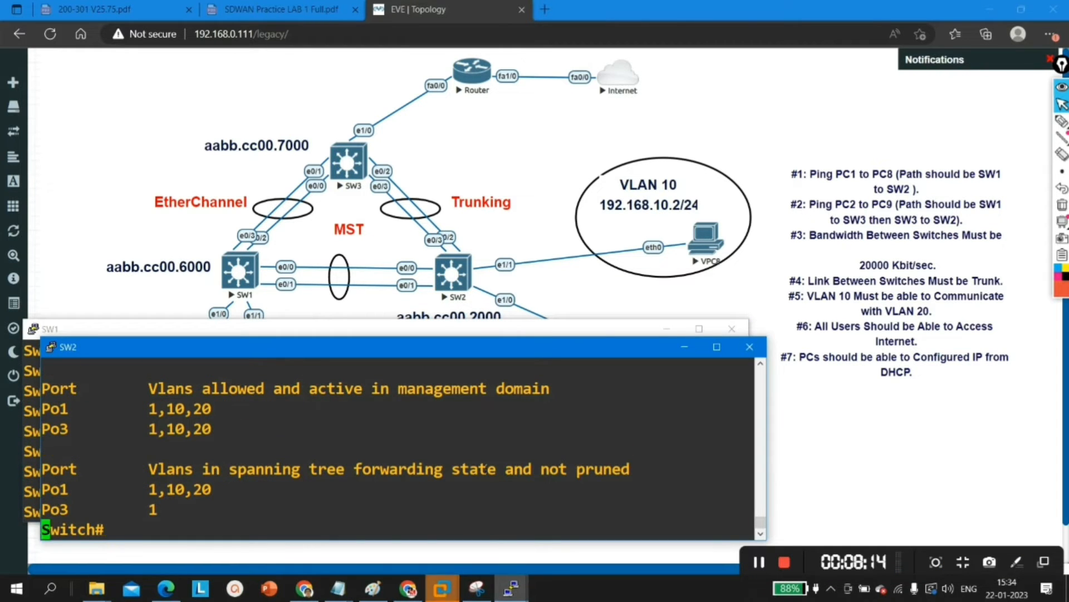
pyautogui.press('Return')
pyautogui.press('Return')
pyautogui.write('conf')
pyautogui.press('Tab')
pyautogui.press('Return')
pyautogui.press('Return')
pyautogui.press('Return')
pyautogui.press('Return')
pyautogui.press('Return')
pyautogui.press('Return')
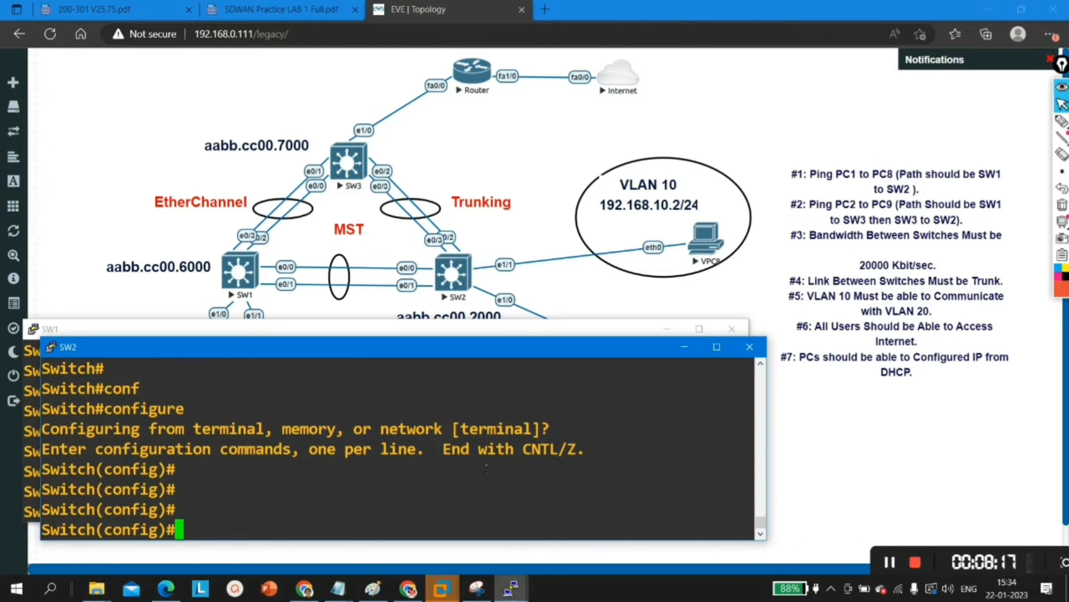
# Step: Try to enable MST on SW2 with the command spanning-tree mst
pyautogui.write('sp')
pyautogui.press('Tab')
pyautogui.write('m')
pyautogui.press('Tab')
pyautogui.write('ms')
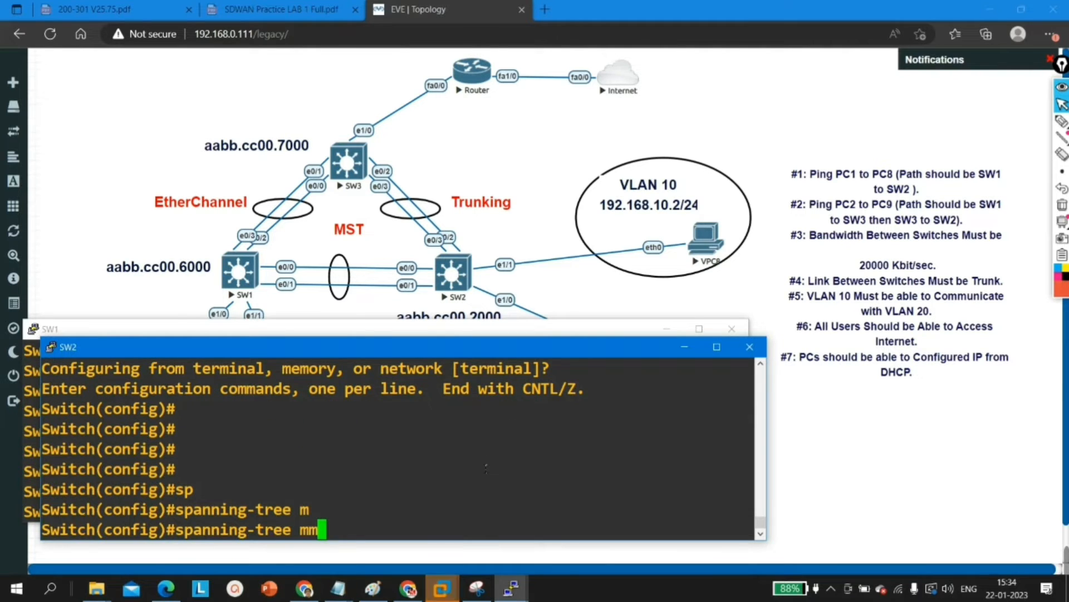
pyautogui.press('Tab')
pyautogui.press('BackSpace')
pyautogui.press('BackSpace')
pyautogui.write('s')
pyautogui.press('Tab')
pyautogui.write('t')
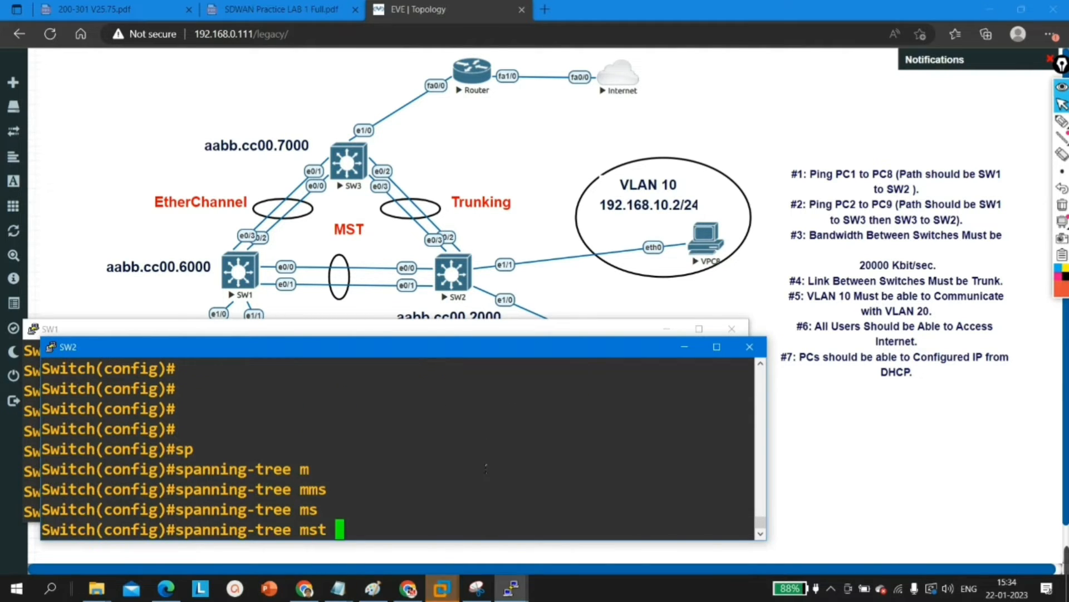
pyautogui.press('Return')
pyautogui.press('Return')
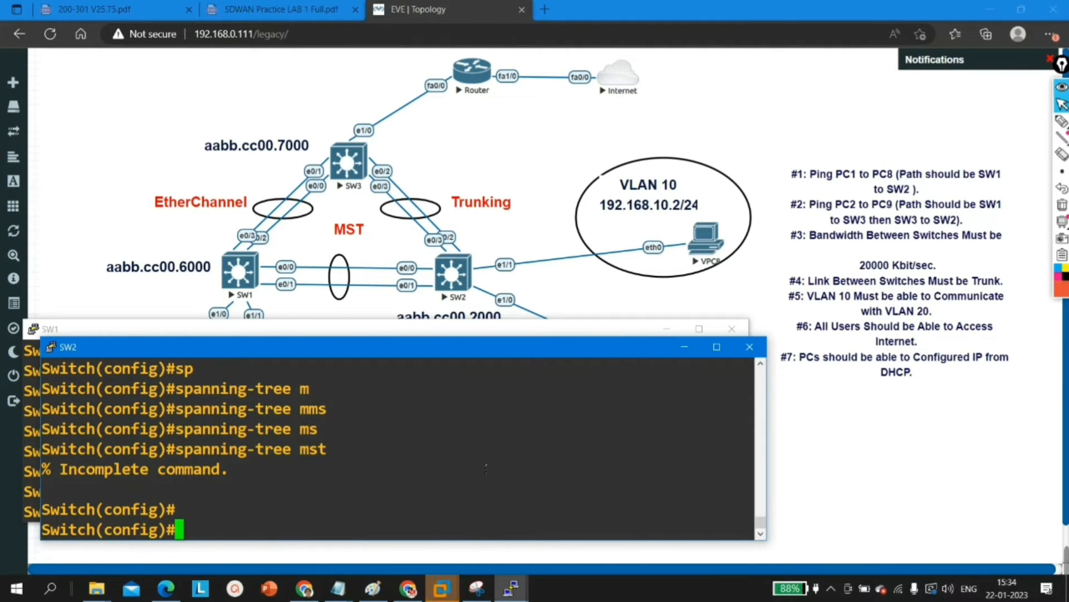
# Step: Correct the recalled command on SW2 to spanning-tree mode mst and run it
pyautogui.press('Up')
pyautogui.press('BackSpace')
pyautogui.press('BackSpace')
pyautogui.press('BackSpace')
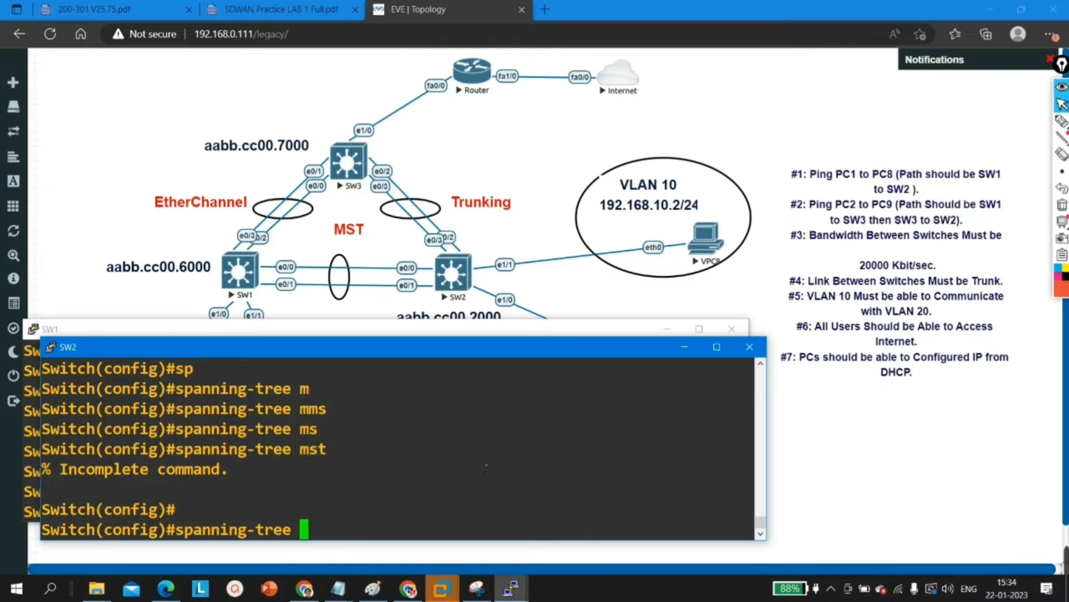
pyautogui.write('mo')
pyautogui.press('Tab')
pyautogui.write('ms')
pyautogui.press('Tab')
pyautogui.press('Return')
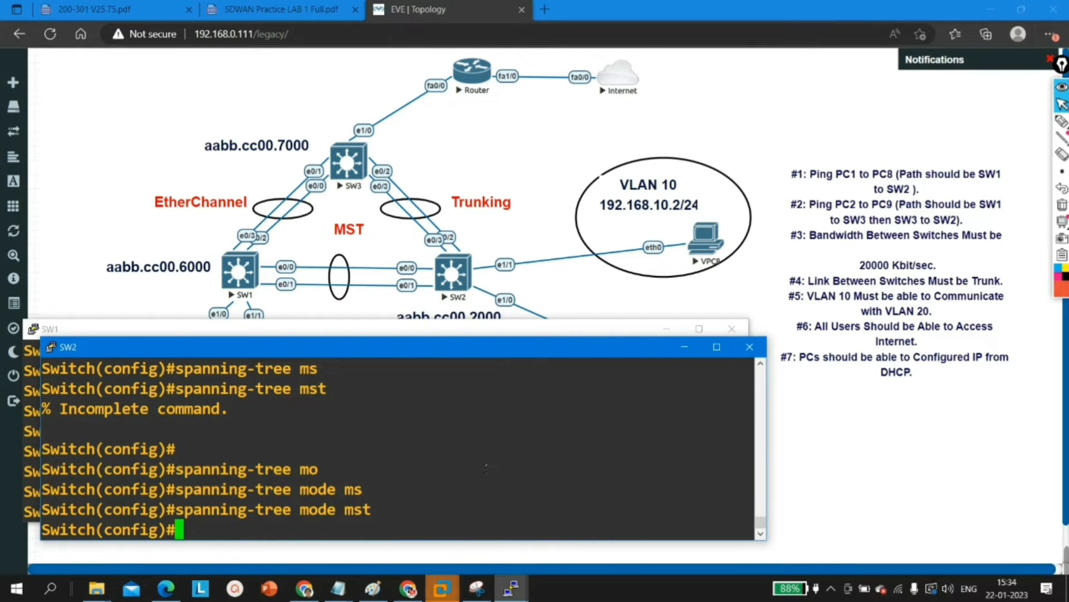
# Step: Enable spanning tree for VLAN 1 on SW2 with spanning-tree vlan 1
pyautogui.write('sp')
pyautogui.press('Tab')
pyautogui.write('vl')
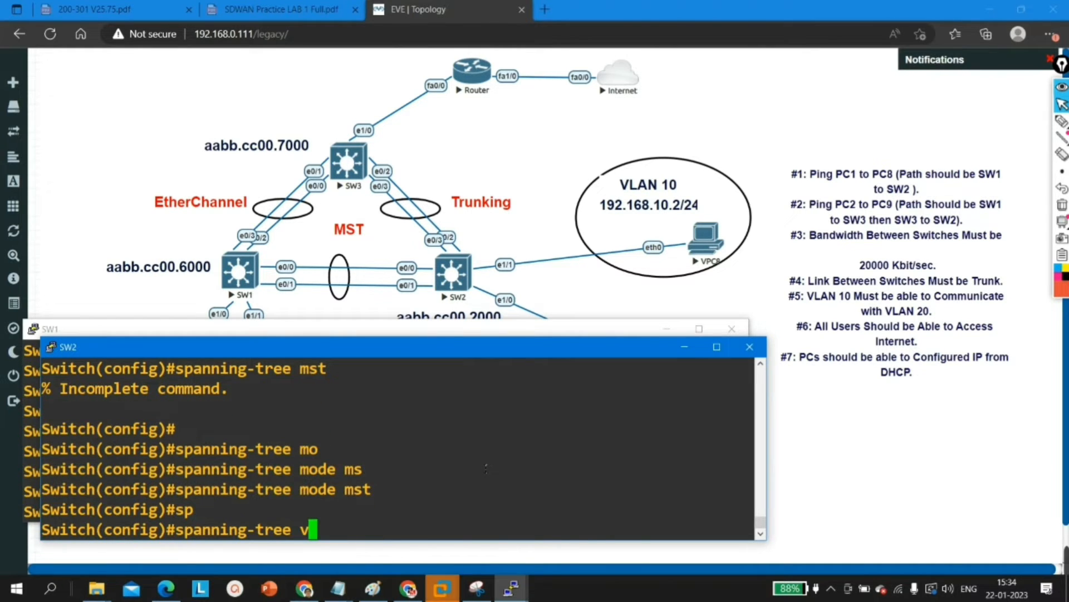
pyautogui.press('Tab')
pyautogui.write('1')
pyautogui.press('Return')
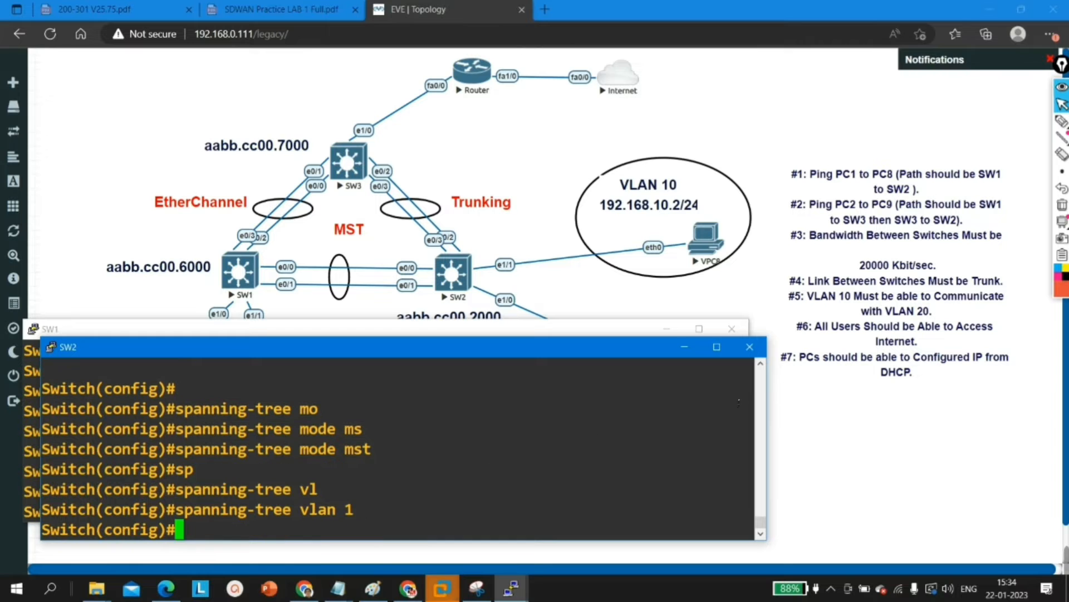
# Step: Bring up the SW3 console, restore it to a smaller window and enter global configuration mode
pyautogui.click(512, 587)
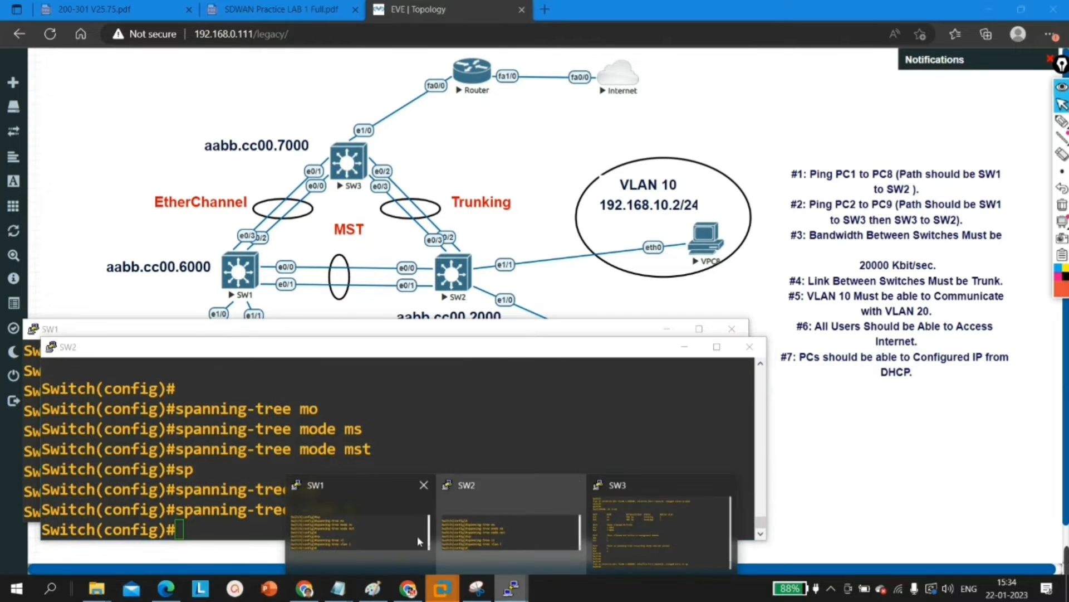
pyautogui.click(671, 506)
pyautogui.click(1022, 9)
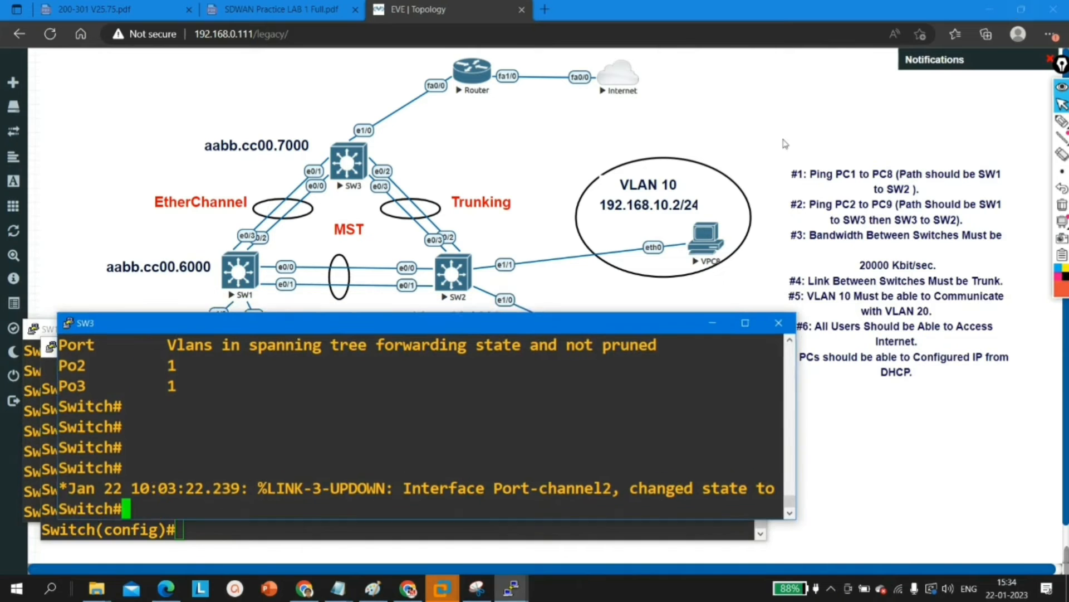
pyautogui.press('Return')
pyautogui.press('Return')
pyautogui.press('Return')
pyautogui.write('conf')
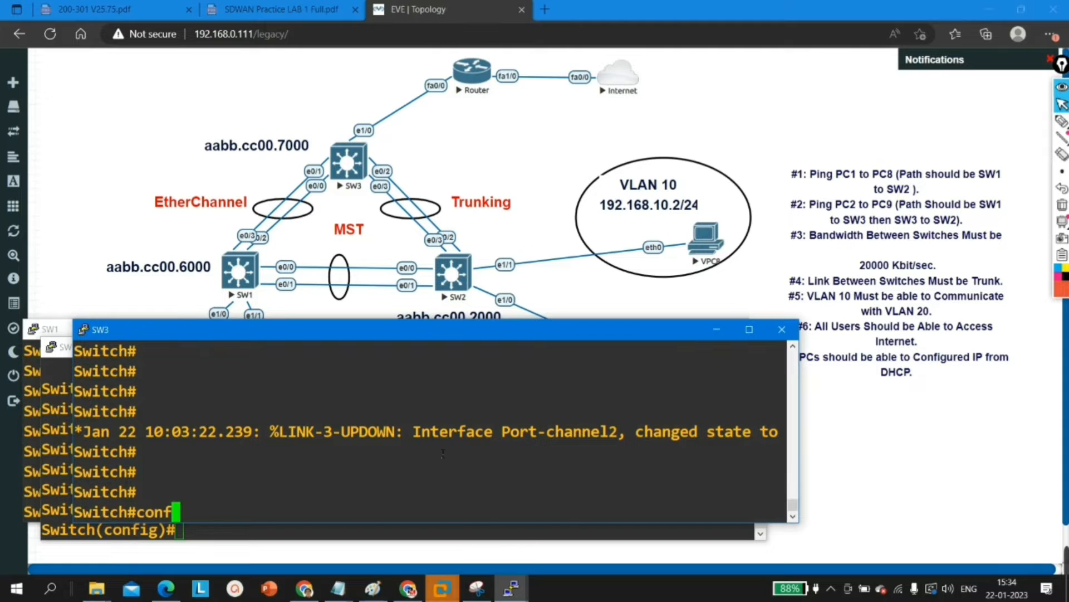
pyautogui.press('Tab')
pyautogui.press('Return')
pyautogui.press('Return')
pyautogui.press('Return')
pyautogui.press('Return')
# Step: Set the spanning-tree mode on SW3 to MST with spanning-tree mode mst
pyautogui.write('sp')
pyautogui.press('Tab')
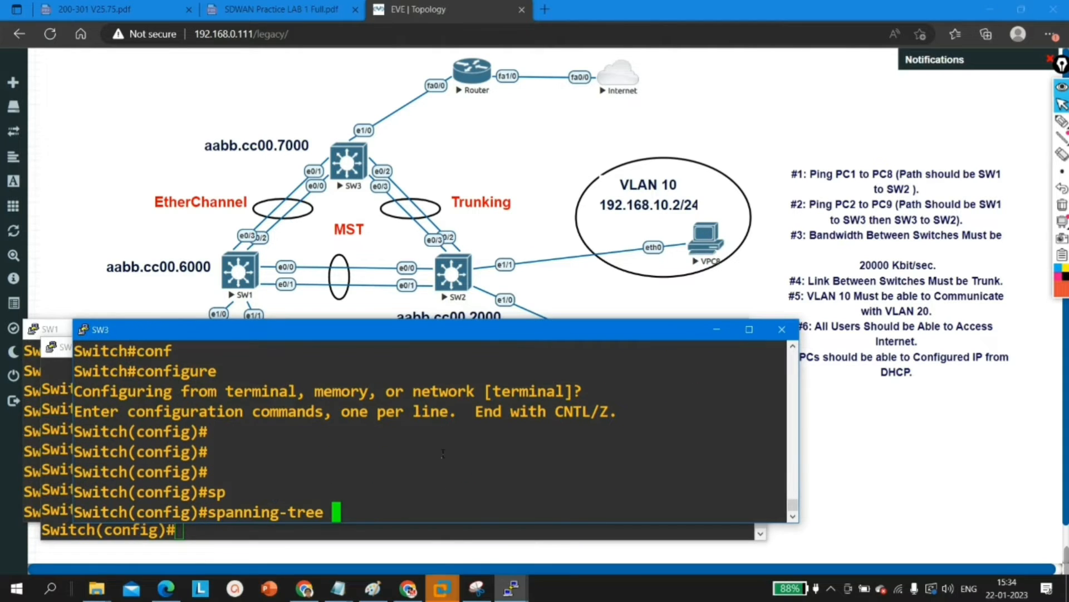
pyautogui.write('m')
pyautogui.press('Tab')
pyautogui.write('o')
pyautogui.press('Tab')
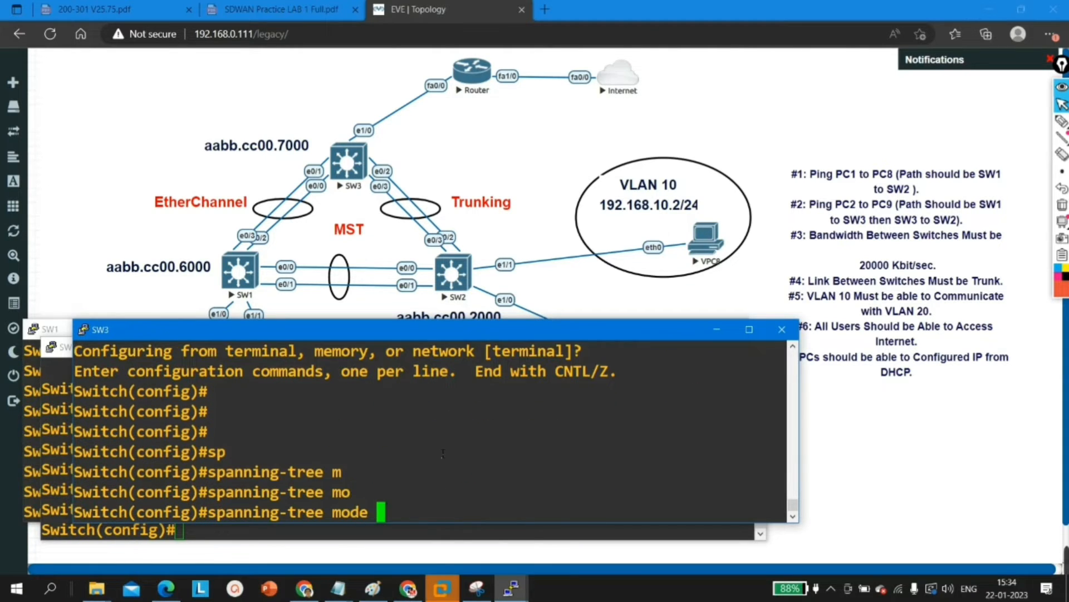
pyautogui.write('ms')
pyautogui.press('Tab')
pyautogui.press('Return')
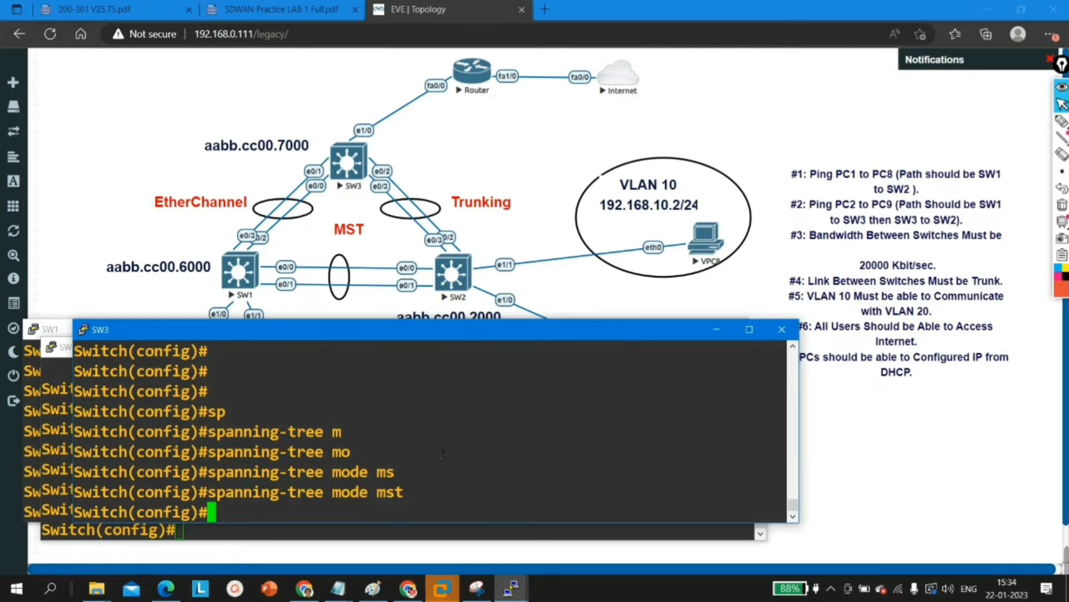
# Step: Enable spanning tree for VLAN 1 on SW3 with spanning-tree vlan 1
pyautogui.write('spanning-tree vlan')
pyautogui.press('Tab')
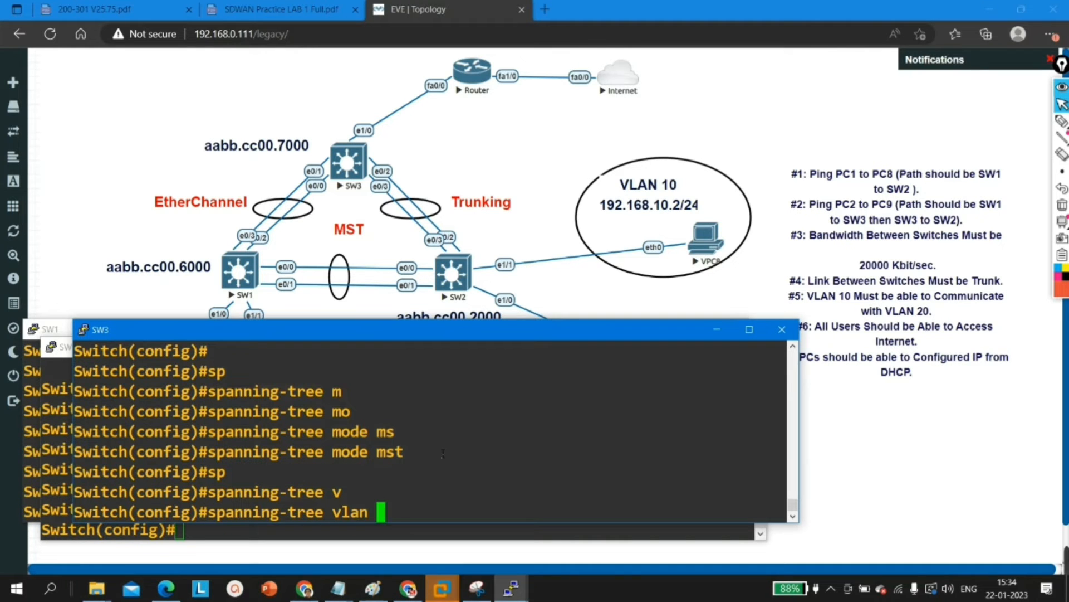
pyautogui.write('1')
pyautogui.press('Return')
pyautogui.press('Return')
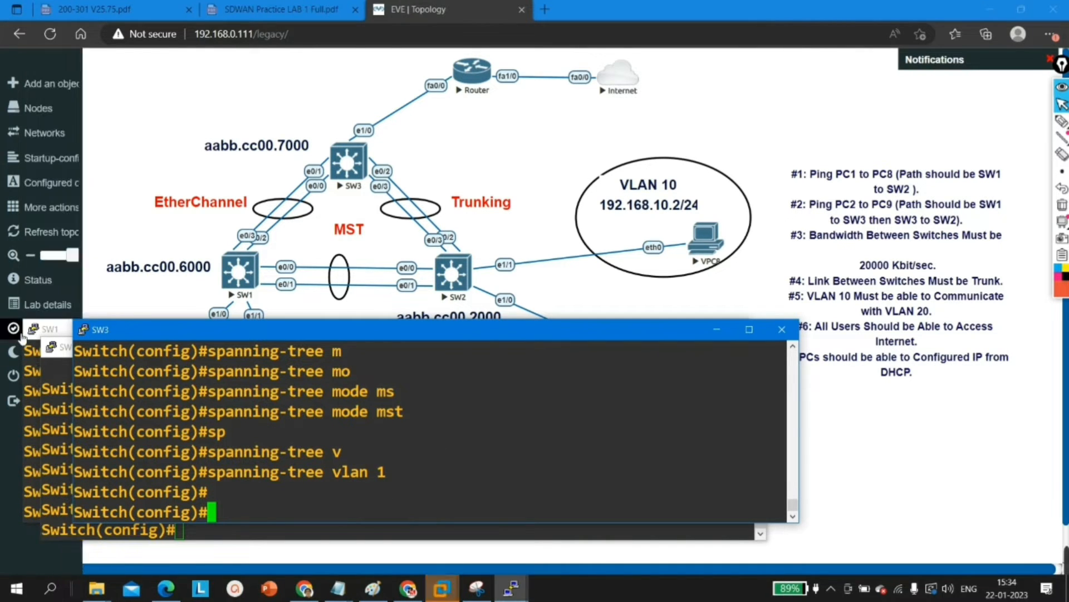
# Step: Minimize the SW3, SW2 and SW1 consoles to uncover the full topology
pyautogui.click(718, 330)
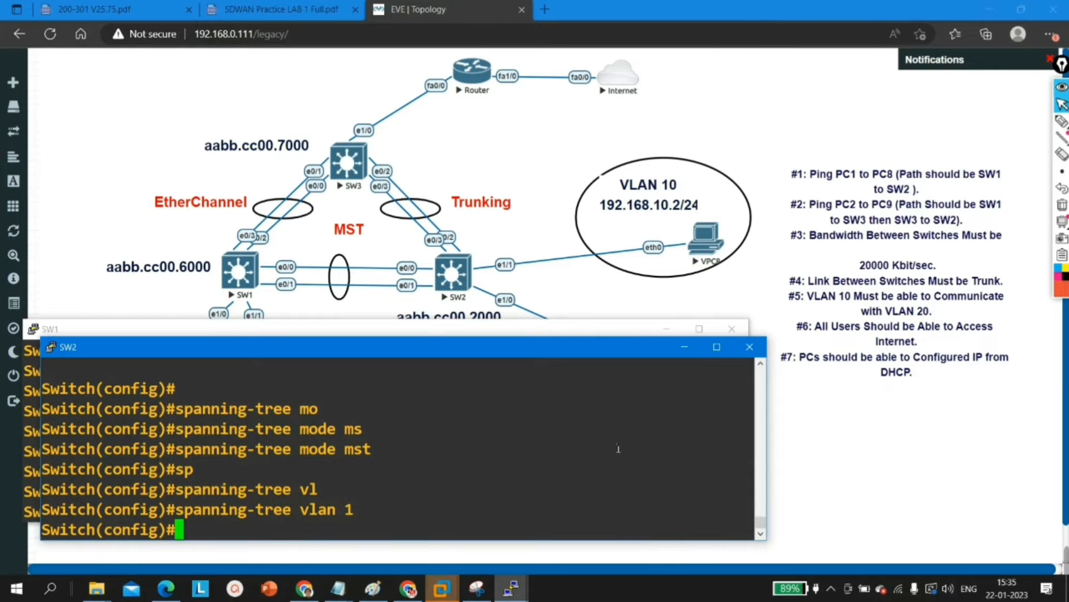
pyautogui.click(685, 346)
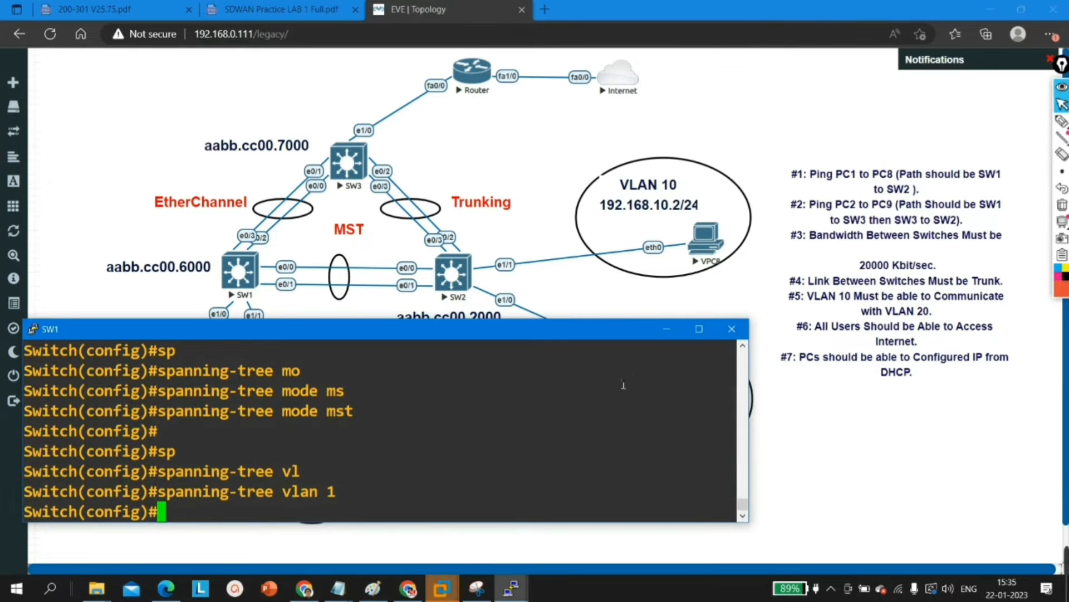
pyautogui.click(663, 330)
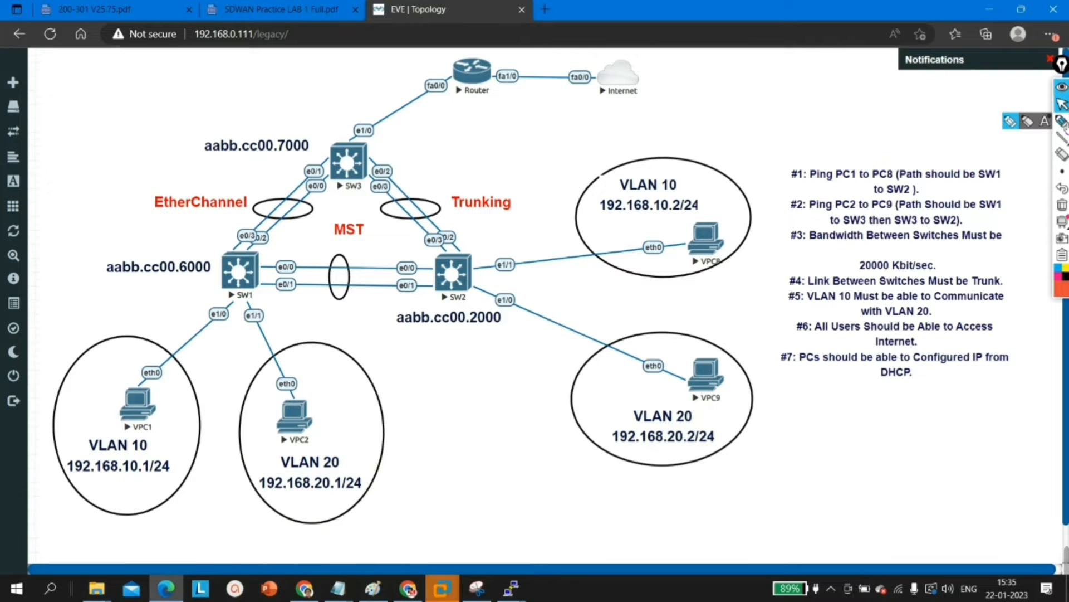
# Step: Mark up the topology with the pen, circling SW1 and SW3 and marking the VLAN 10 and VLAN 20 labels of VPC1 and VPC2
pyautogui.click(1062, 121)
pyautogui.moveTo(262, 238)
pyautogui.mouseDown()
pyautogui.moveTo(211, 245)
pyautogui.moveTo(248, 331)
pyautogui.moveTo(259, 238)
pyautogui.mouseUp()
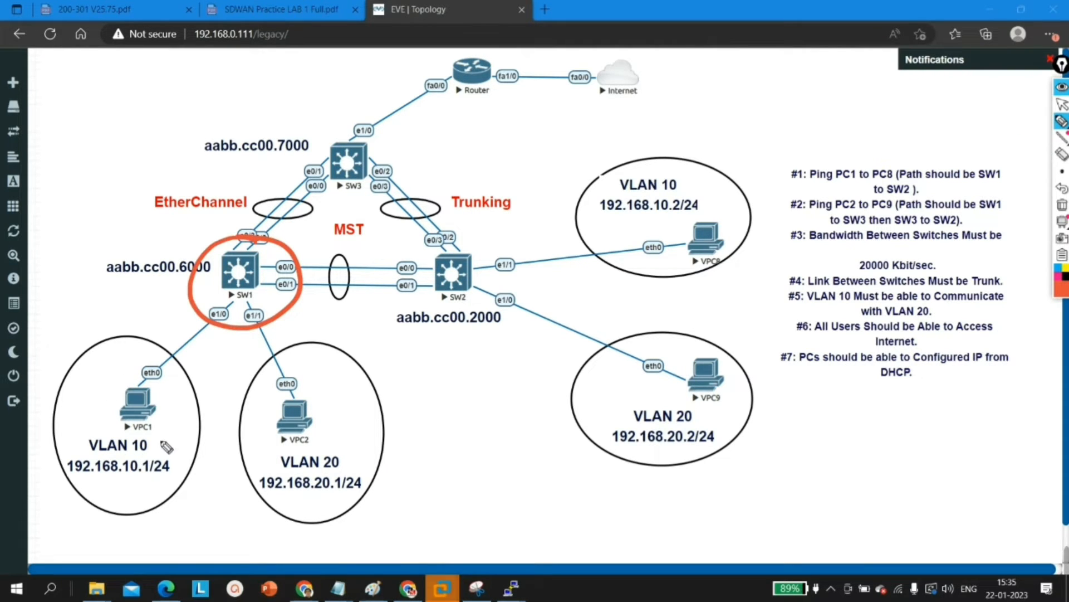
pyautogui.moveTo(162, 432); pyautogui.dragTo(190, 437)
pyautogui.moveTo(381, 134)
pyautogui.mouseDown()
pyautogui.moveTo(390, 184)
pyautogui.moveTo(365, 131)
pyautogui.mouseUp()
pyautogui.moveTo(356, 452)
pyautogui.mouseDown()
pyautogui.moveTo(330, 455)
pyautogui.moveTo(365, 450)
pyautogui.mouseUp()
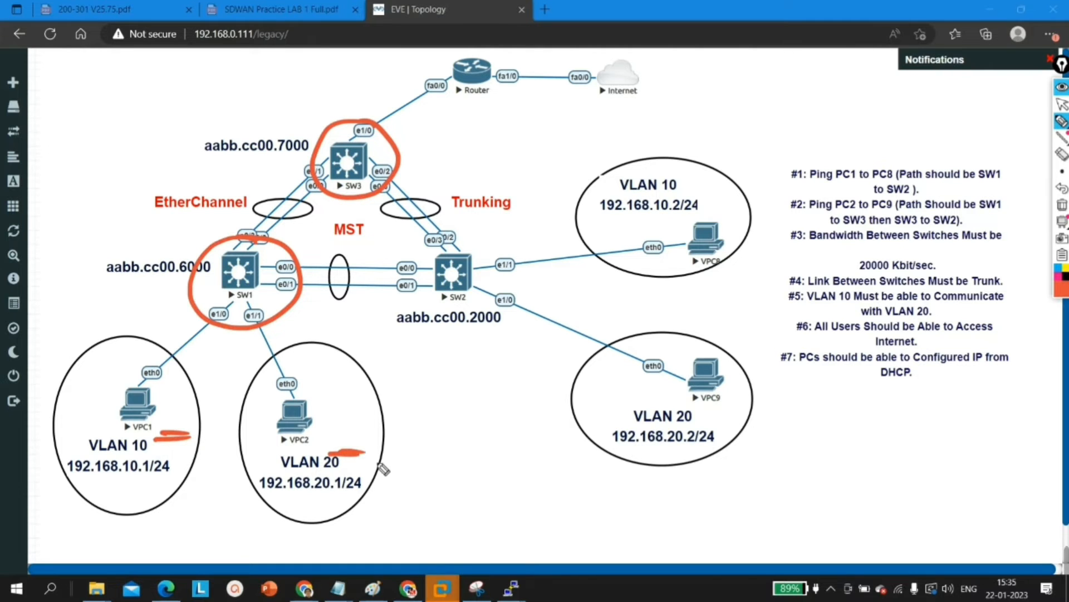
pyautogui.moveTo(236, 358)
pyautogui.mouseDown()
pyautogui.moveTo(393, 152)
pyautogui.moveTo(717, 259)
pyautogui.mouseUp()
pyautogui.moveTo(147, 418)
pyautogui.mouseDown()
pyautogui.moveTo(188, 283)
pyautogui.moveTo(683, 336)
pyautogui.mouseUp()
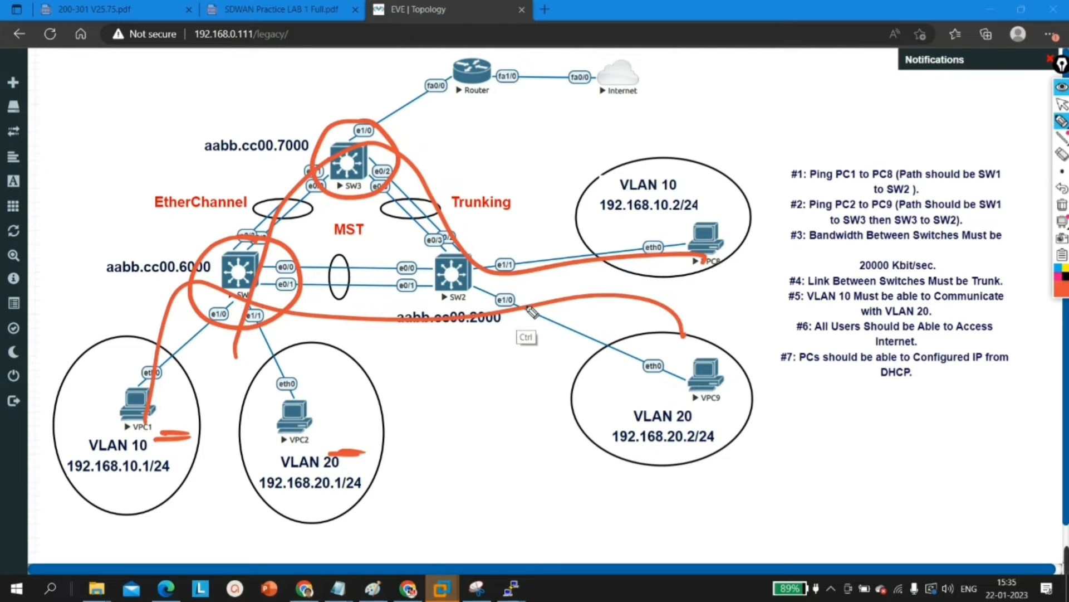
pyautogui.hotkey('ctrl', 'z')
pyautogui.hotkey('ctrl', 'z')
# Step: Sketch the traffic paths from VPC2 to VPC9 and from VPC1 to VPC8 over the topology, then clear all pen annotations
pyautogui.moveTo(313, 454)
pyautogui.mouseDown()
pyautogui.moveTo(310, 343)
pyautogui.moveTo(390, 184)
pyautogui.moveTo(655, 398)
pyautogui.mouseUp()
pyautogui.moveTo(129, 446)
pyautogui.mouseDown()
pyautogui.moveTo(173, 362)
pyautogui.moveTo(699, 262)
pyautogui.mouseUp()
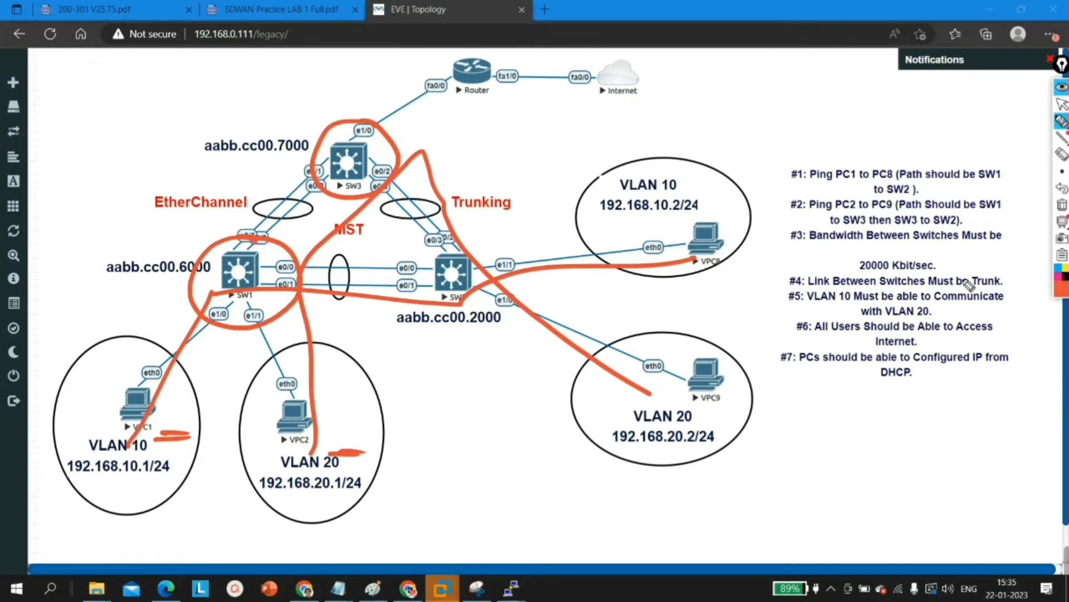
pyautogui.click(1062, 204)
pyautogui.click(1061, 103)
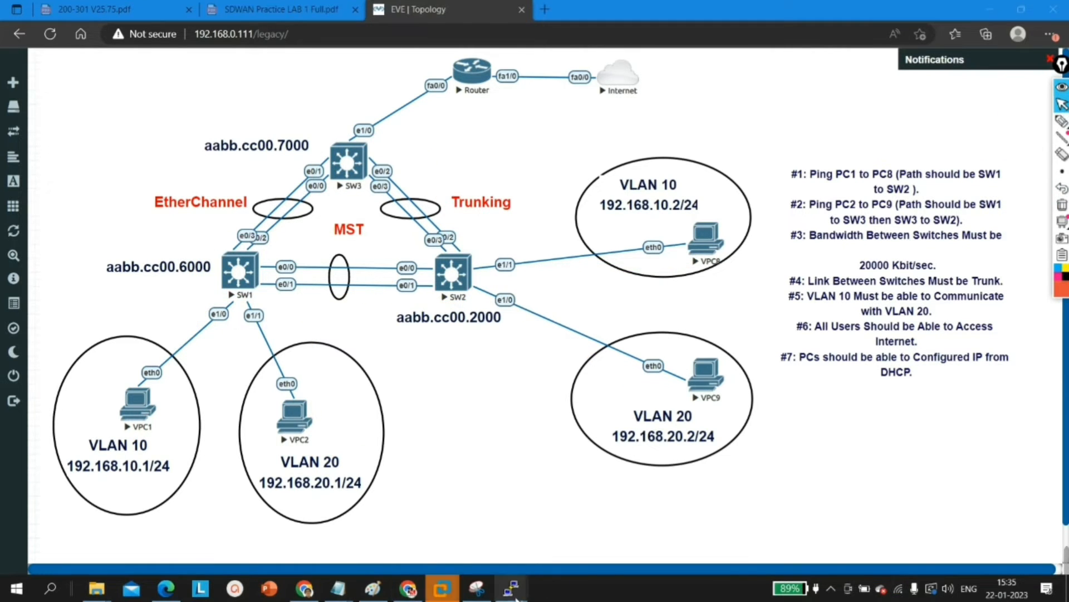
# Step: Bring up the SW1 console and create VLAN 10, returning to global configuration mode
pyautogui.moveTo(512, 589)
pyautogui.click(383, 554)
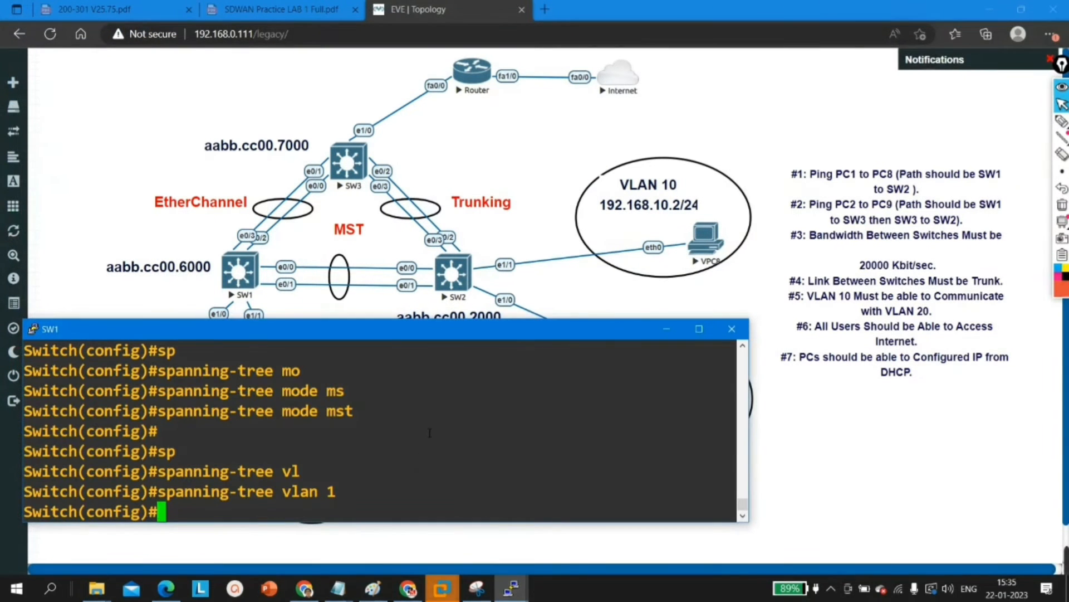
pyautogui.press('Return')
pyautogui.press('Return')
pyautogui.press('Return')
pyautogui.write('vlan 1')
pyautogui.press('Tab')
pyautogui.write('10')
pyautogui.press('Return')
pyautogui.write('ex')
# Step: Create VLAN 20 on SW1 and return to global configuration mode
pyautogui.press('Return')
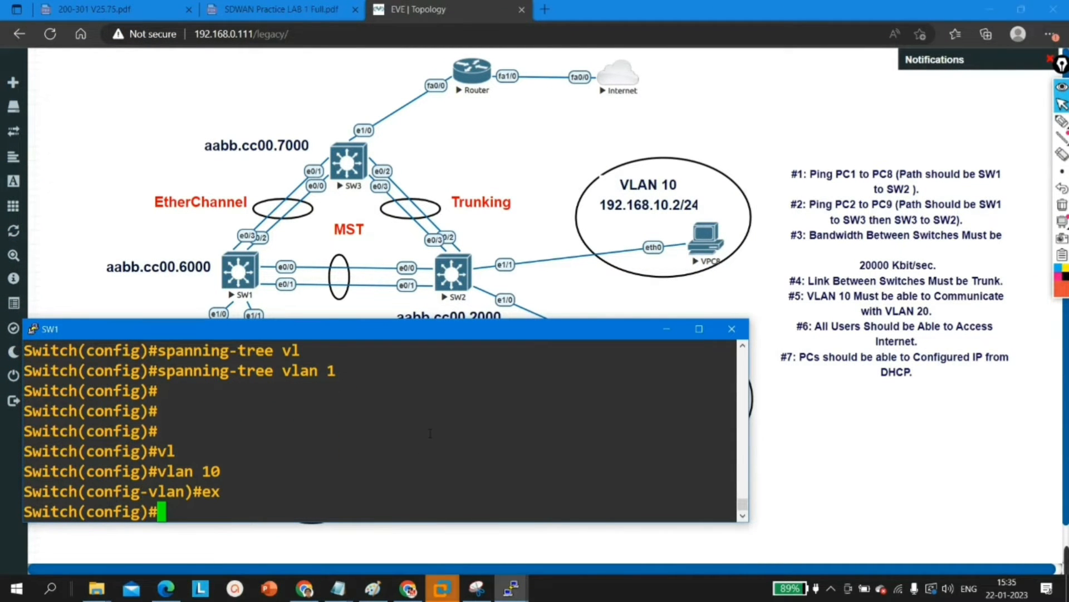
pyautogui.write('vl')
pyautogui.press('Tab')
pyautogui.write('20')
pyautogui.press('Return')
pyautogui.write('ex')
pyautogui.press('Return')
pyautogui.press('Return')
pyautogui.press('Return')
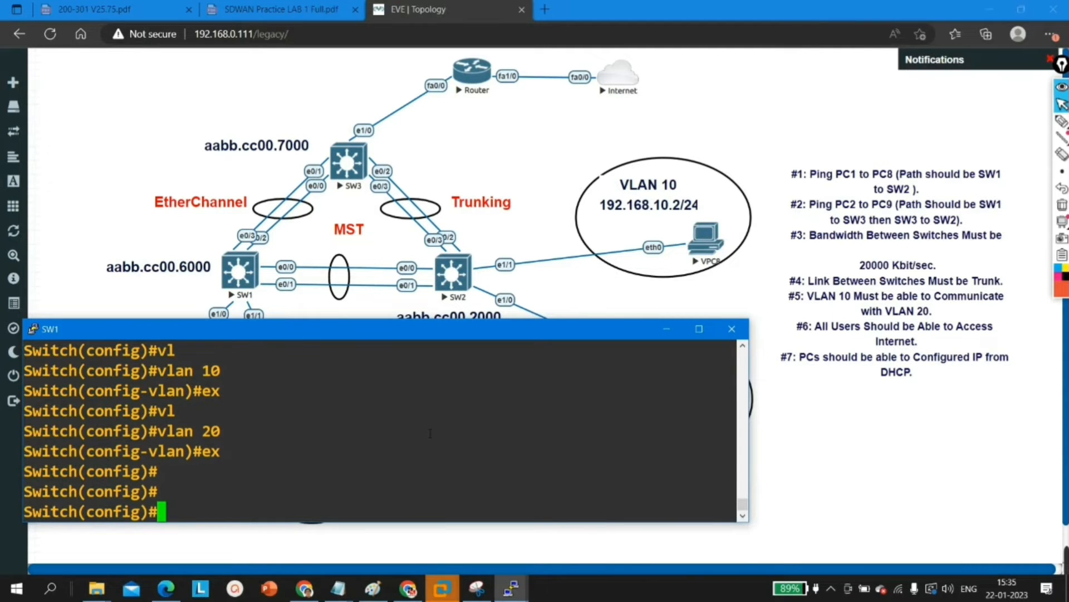
# Step: Enter interface e1/0 on SW1 and set it to access mode with switchport mode access
pyautogui.write('int ')
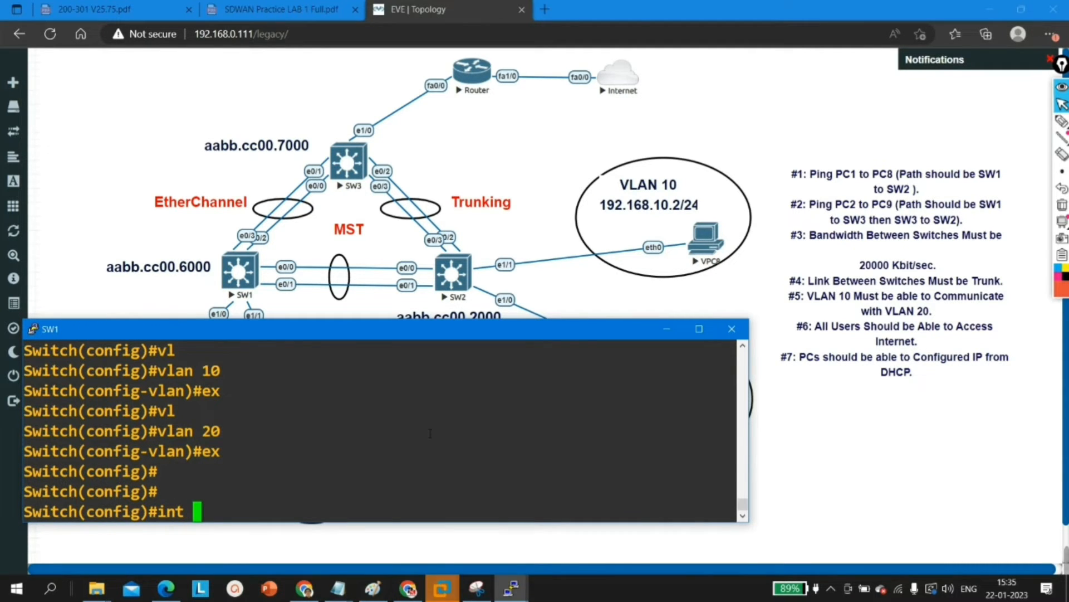
pyautogui.write('e1/0')
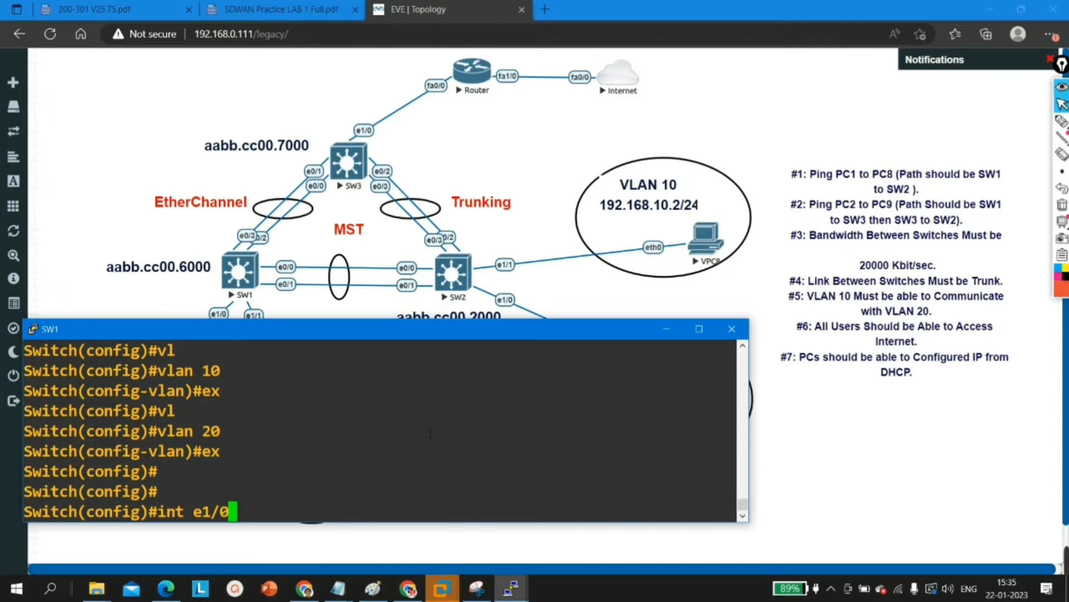
pyautogui.moveTo(389, 334); pyautogui.dragTo(416, 382)
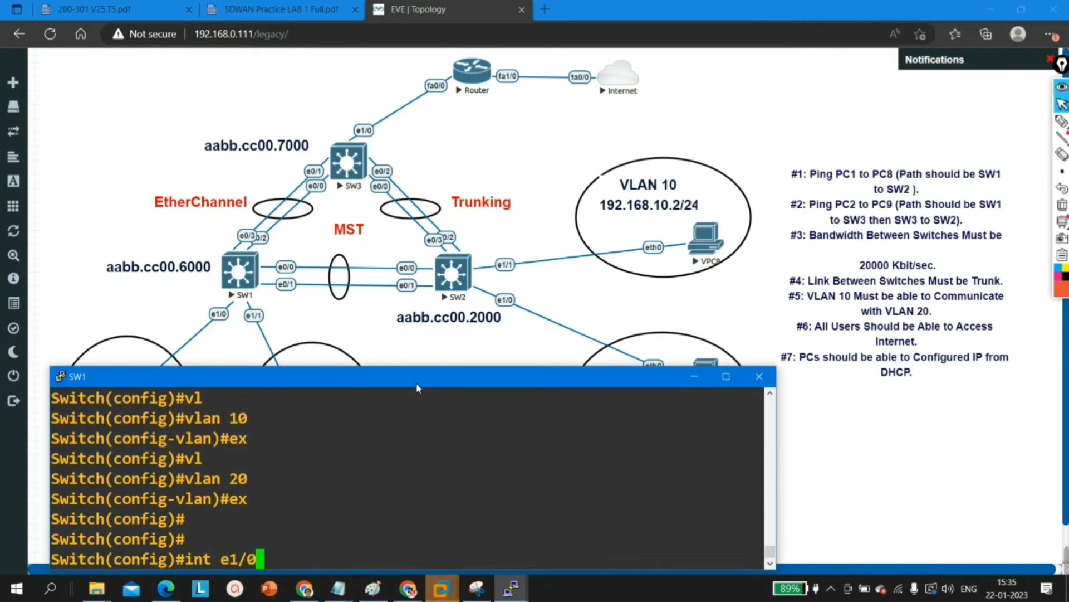
pyautogui.press('Return')
pyautogui.write('sw')
pyautogui.press('Tab')
pyautogui.write('m')
pyautogui.press('Tab')
pyautogui.write('ac')
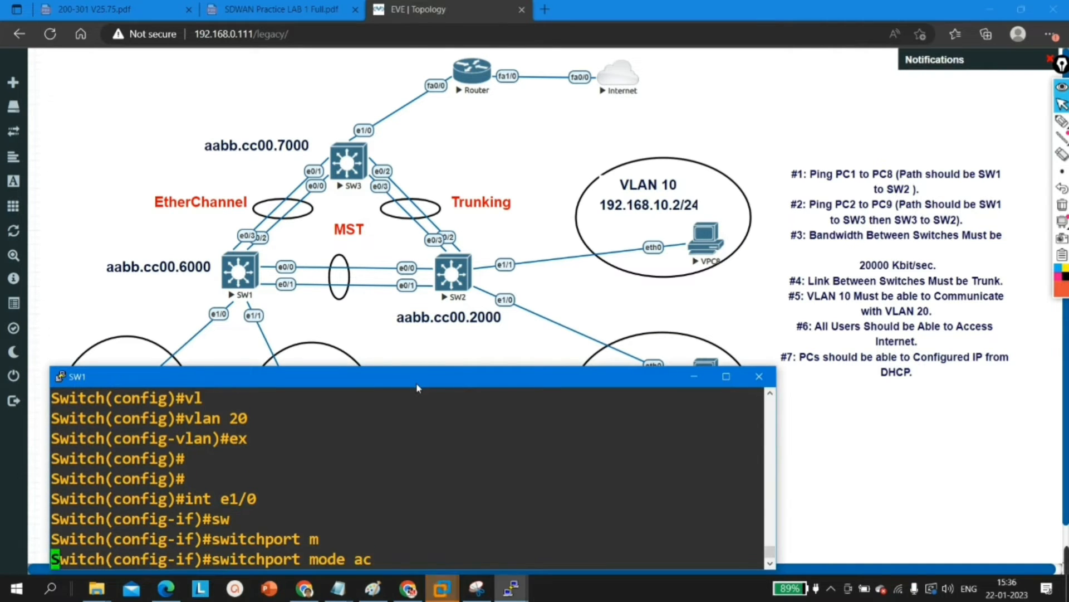
# Step: Assign SW1 interface e1/0 to access VLAN 10 and leave interface configuration
pyautogui.press('Tab')
pyautogui.press('Return')
pyautogui.press('Return')
pyautogui.write('sw')
pyautogui.press('Tab')
pyautogui.write('av')
pyautogui.press('BackSpace')
pyautogui.write('c')
pyautogui.press('Tab')
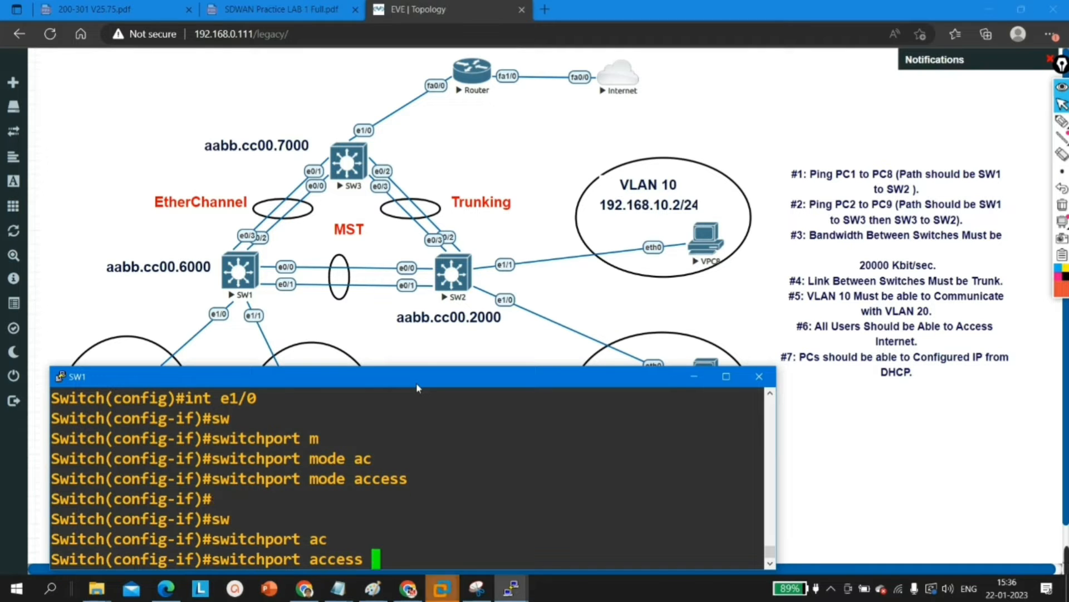
pyautogui.write('vb')
pyautogui.press('Tab')
pyautogui.press('BackSpace')
pyautogui.press('Tab')
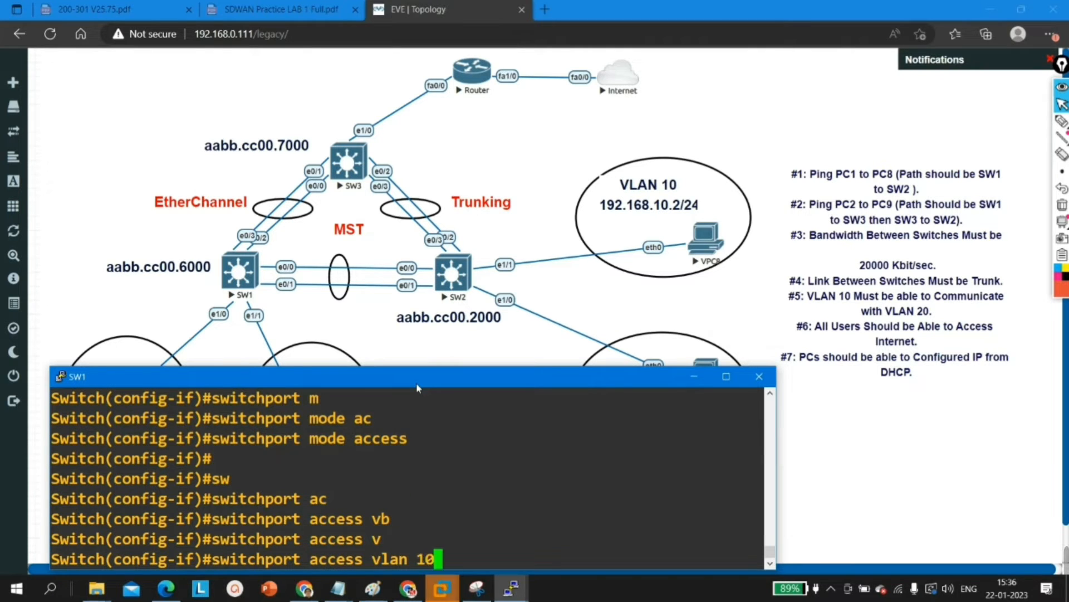
pyautogui.write('10')
pyautogui.press('Return')
pyautogui.write('ex')
pyautogui.press('Return')
# Step: Enter interface e1/1 on SW1 and set it to access mode with switchport mode access
pyautogui.write('i')
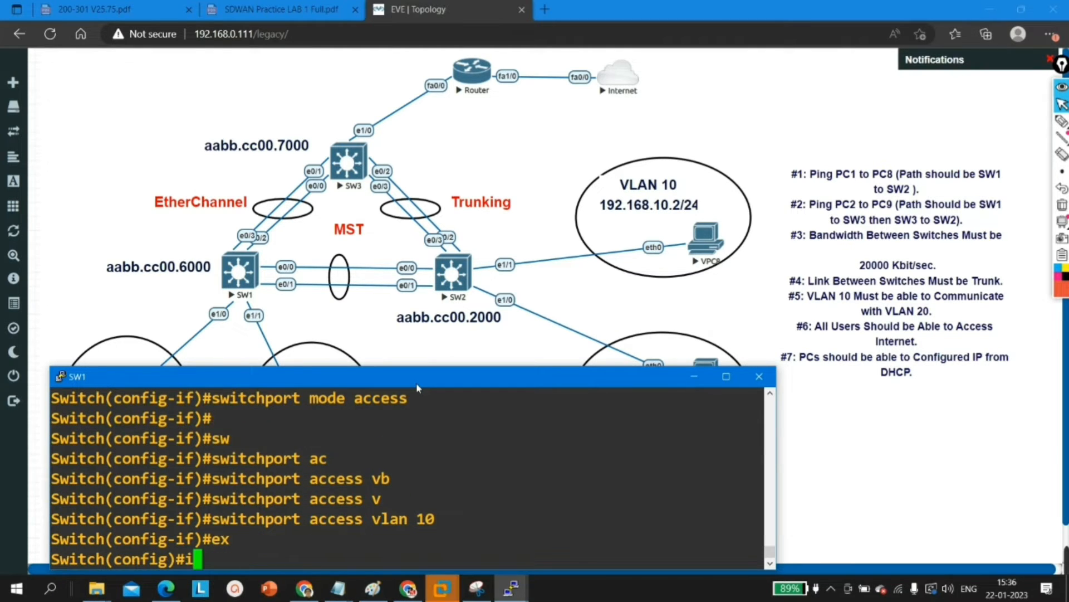
pyautogui.write('nt e1/1')
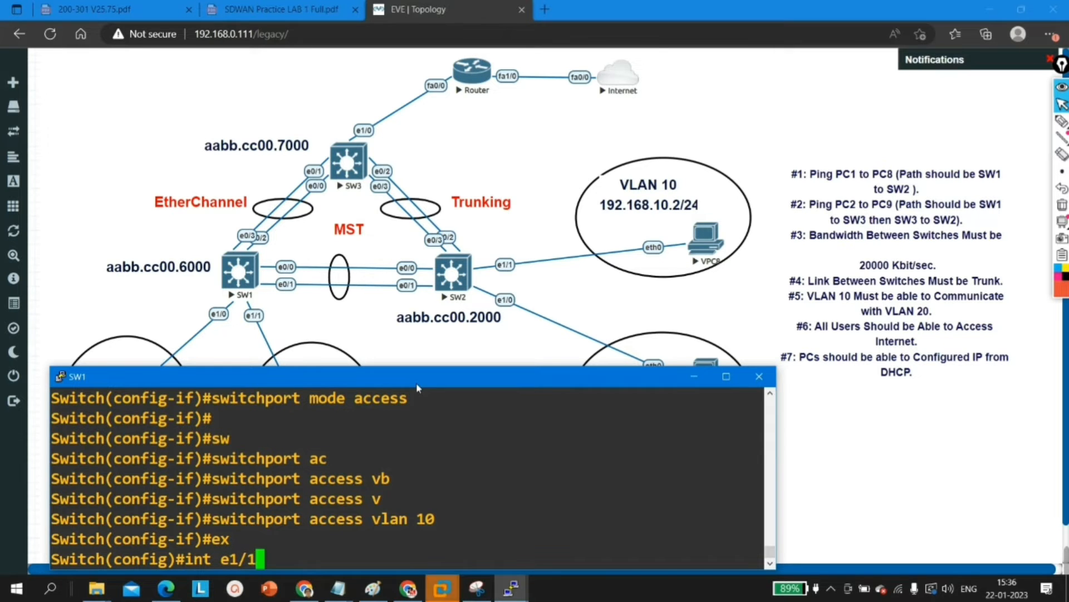
pyautogui.press('Return')
pyautogui.write('switchport')
pyautogui.press('Tab')
pyautogui.write('m')
pyautogui.press('Tab')
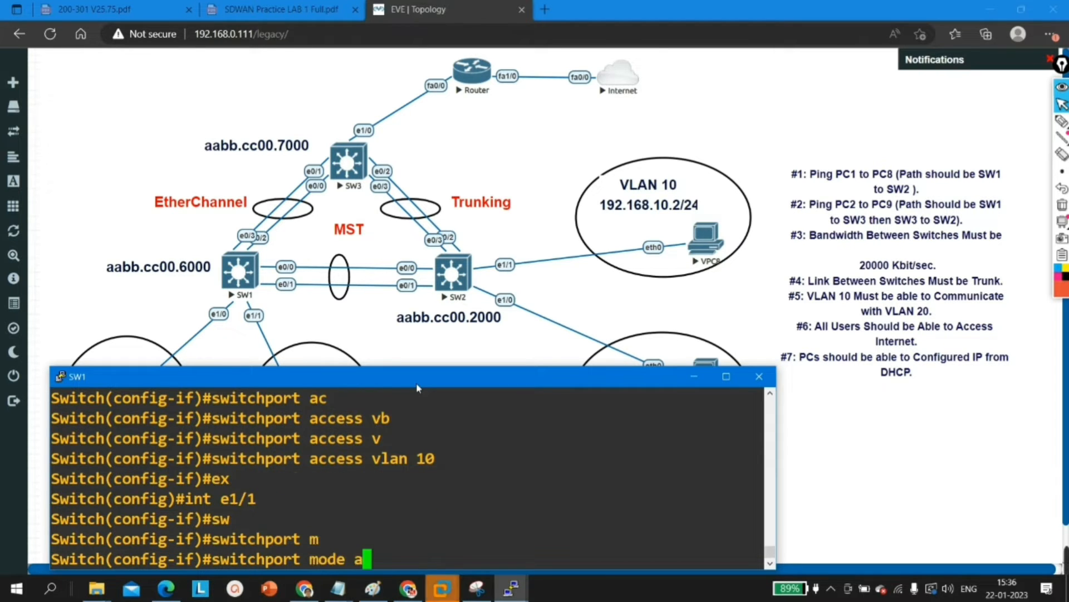
pyautogui.write('access')
pyautogui.press('Tab')
pyautogui.press('Return')
# Step: Assign SW1 interface e1/1 to access VLAN 20 and leave interface configuration
pyautogui.write('switchport')
pyautogui.press('Tab')
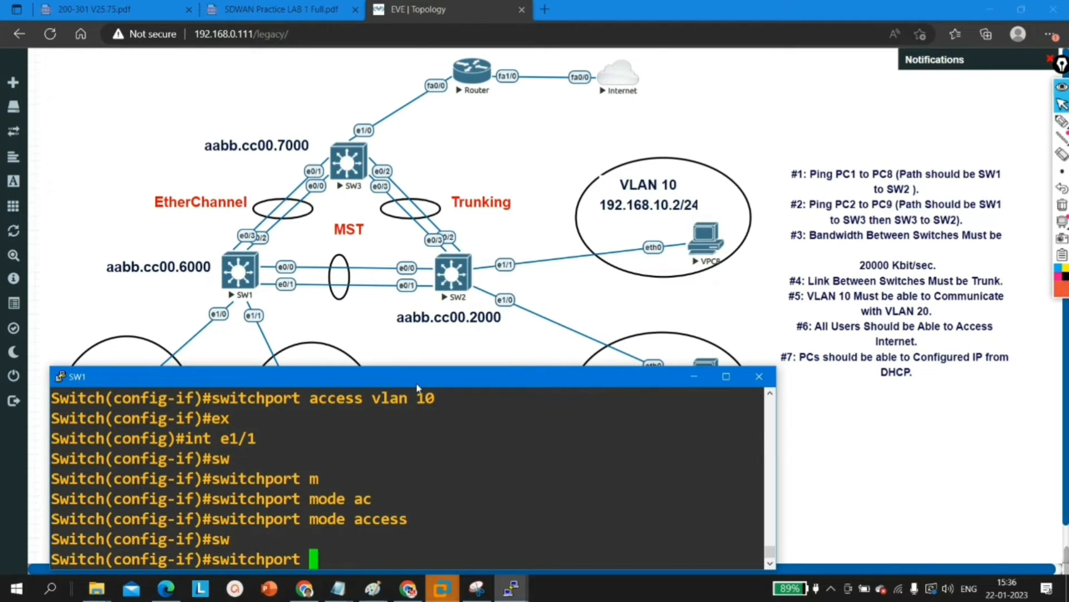
pyautogui.write('ac')
pyautogui.press('Tab')
pyautogui.write('vb')
pyautogui.press('Tab')
pyautogui.press('BackSpace')
pyautogui.press('Tab')
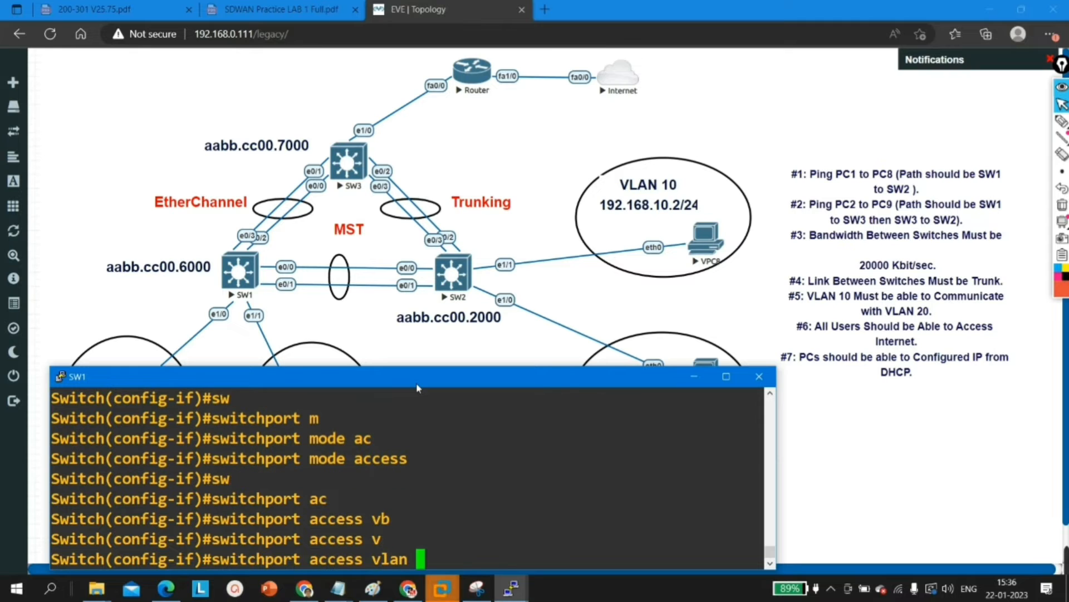
pyautogui.write('20')
pyautogui.press('Return')
pyautogui.press('Return')
pyautogui.press('Return')
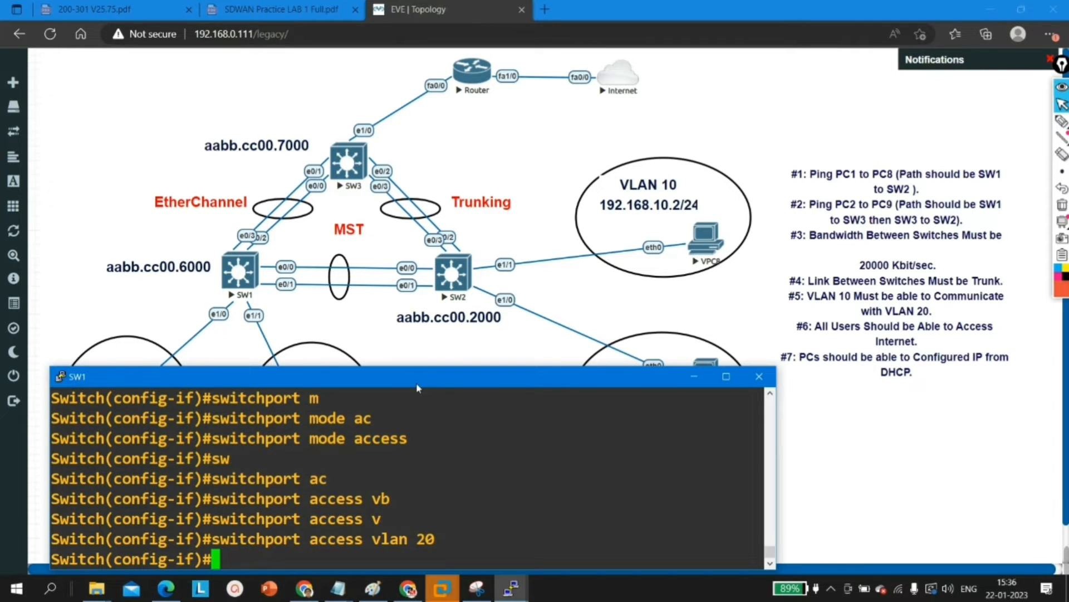
pyautogui.write('ex')
pyautogui.press('Return')
pyautogui.press('Return')
pyautogui.press('Return')
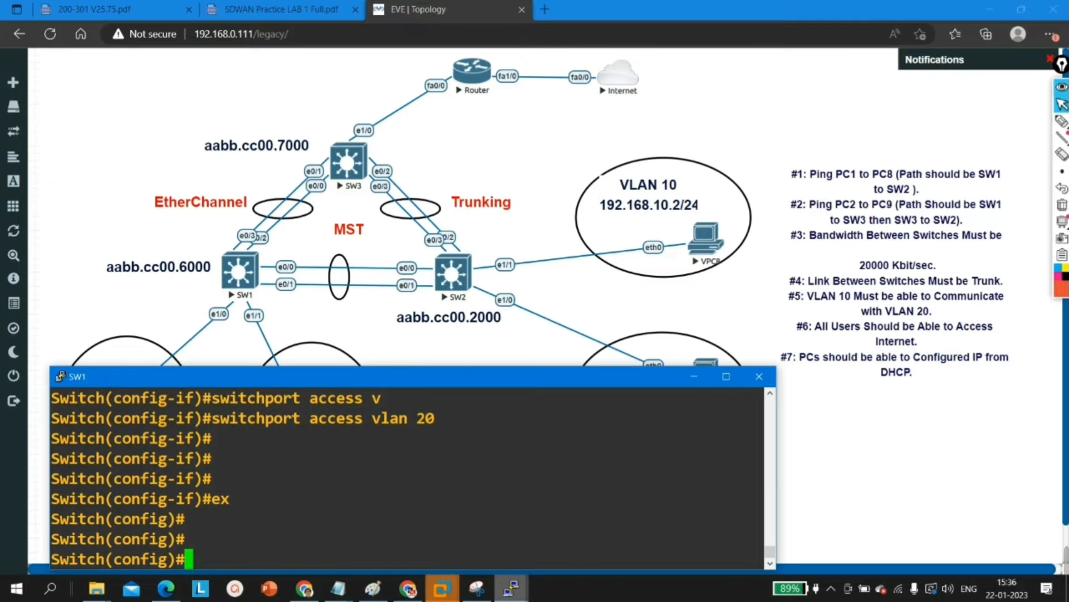
# Step: Bring up the SW2 console and create VLAN 10, returning to global configuration mode
pyautogui.click(514, 593)
pyautogui.click(504, 548)
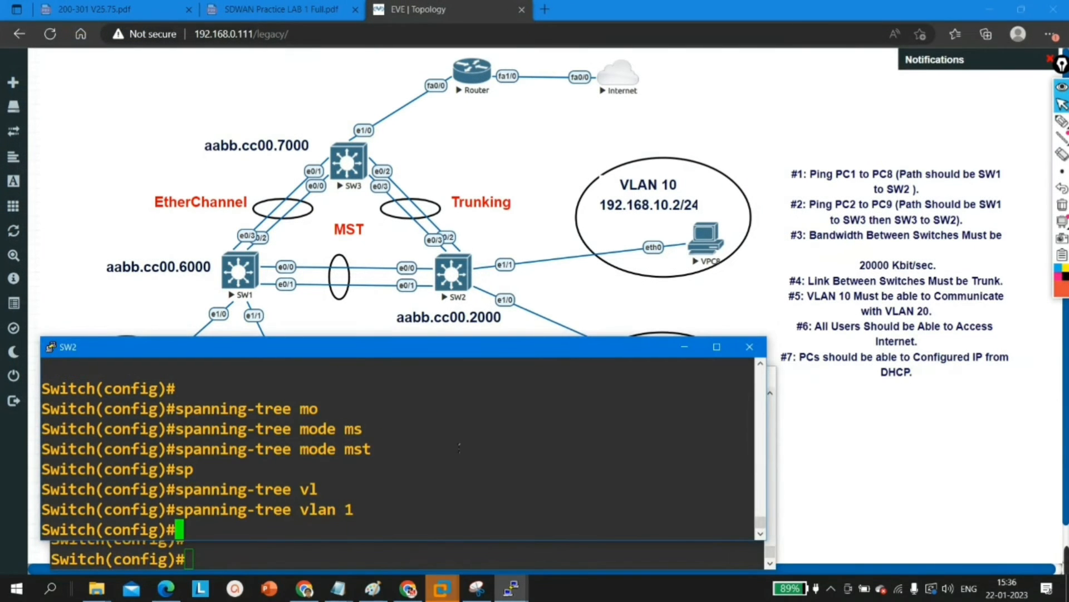
pyautogui.press('Return')
pyautogui.press('Return')
pyautogui.write('vl')
pyautogui.press('Tab')
pyautogui.write('10')
pyautogui.press('Return')
pyautogui.write('ex')
pyautogui.press('Return')
# Step: Create VLAN 20 on SW2 and return to global configuration mode
pyautogui.press('Return')
pyautogui.press('Return')
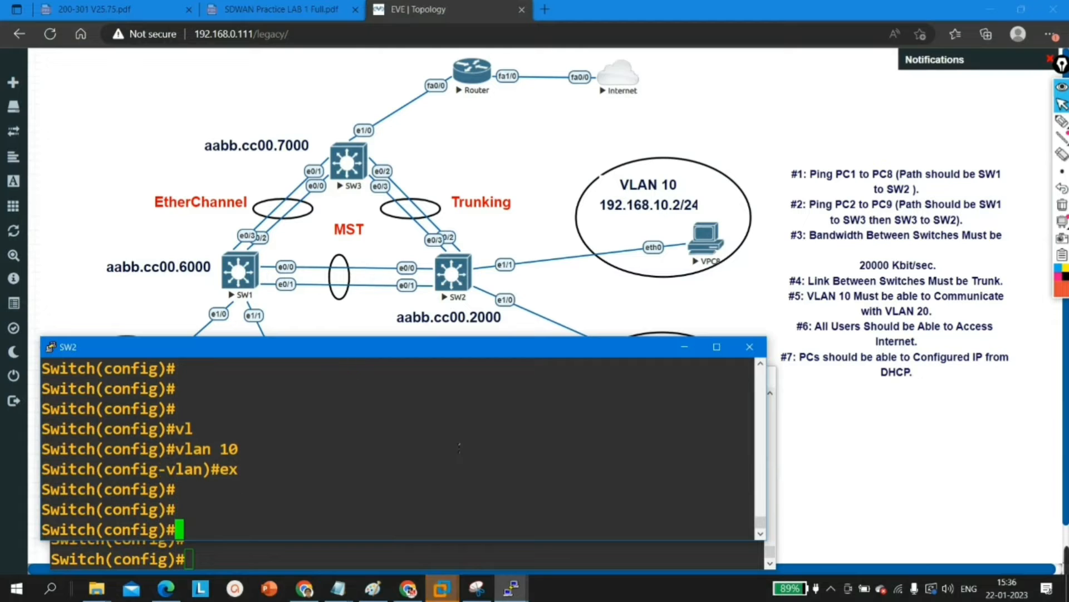
pyautogui.write('vlan 2')
pyautogui.press('Tab')
pyautogui.write('20')
pyautogui.press('Return')
pyautogui.write('ex')
pyautogui.press('Return')
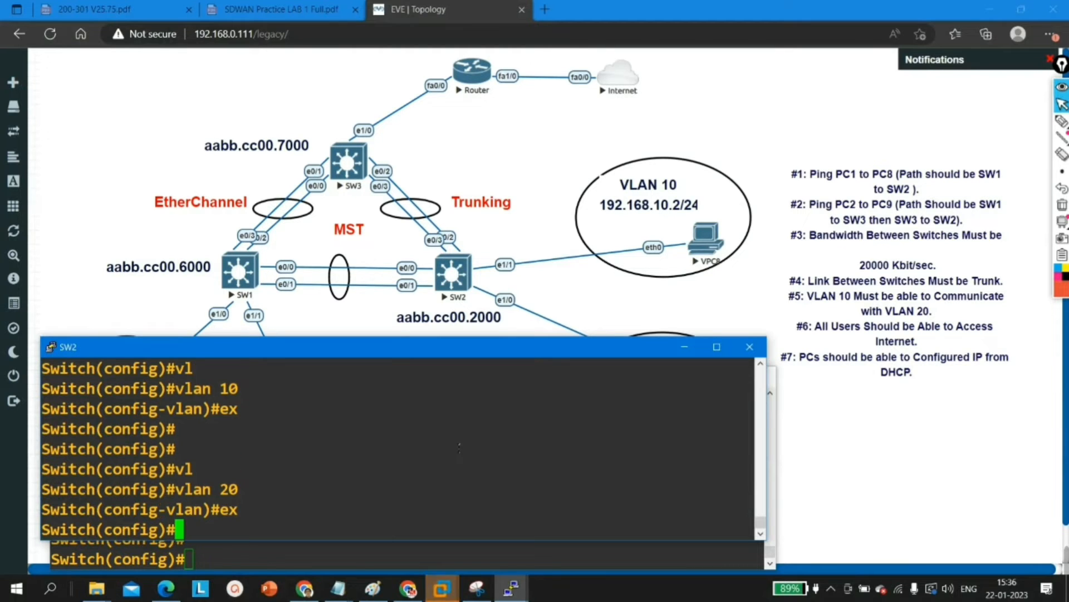
pyautogui.press('Return')
pyautogui.press('Return')
# Step: Enter interface e1/1 on SW2 and set it to access mode with switchport mode access
pyautogui.write('int e')
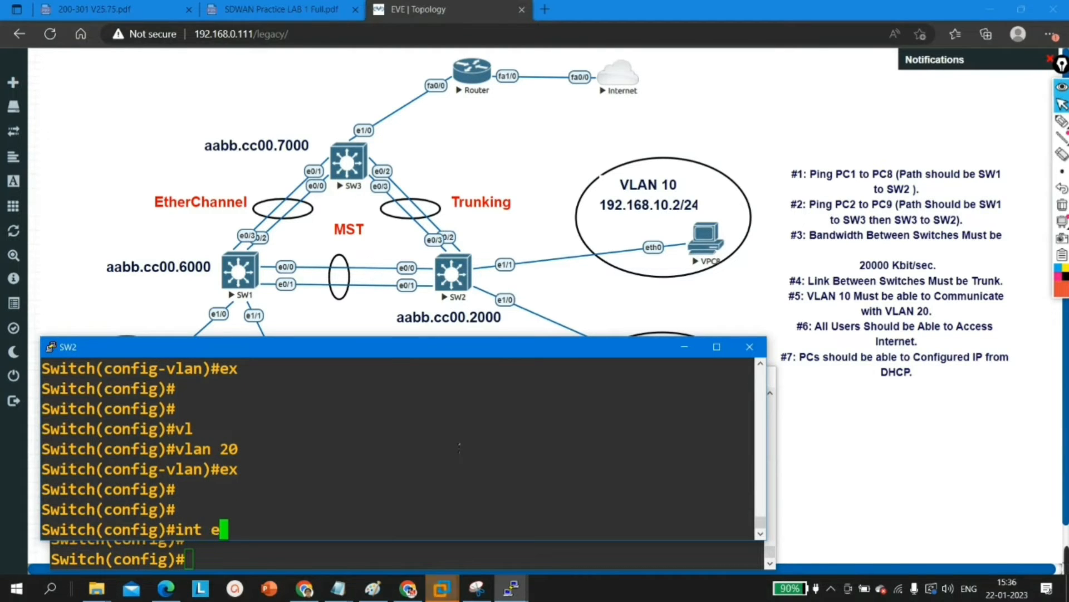
pyautogui.write('1/1')
pyautogui.press('Return')
pyautogui.write('sw')
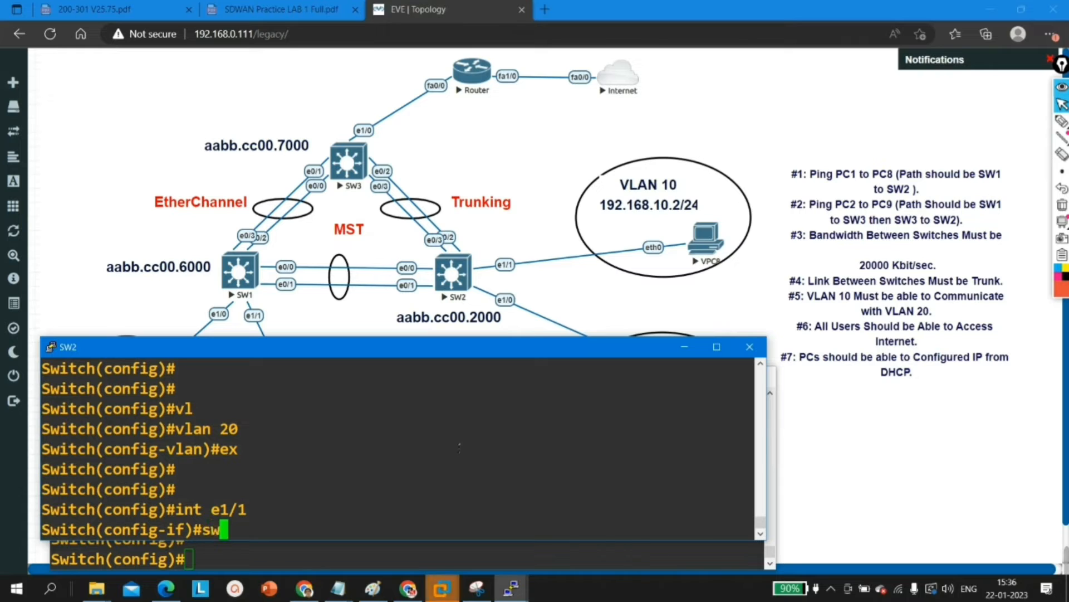
pyautogui.press('Tab')
pyautogui.write('m ac')
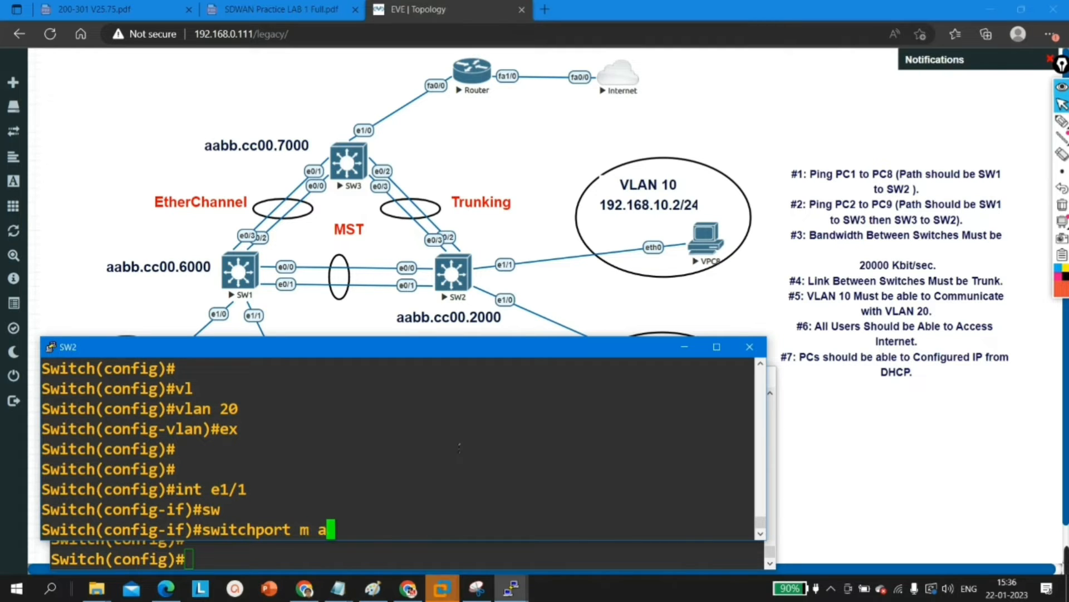
pyautogui.press('Tab')
pyautogui.press('Return')
# Step: Assign SW2 interface e1/1 to access VLAN 10 and return to global configuration mode
pyautogui.write('sw')
pyautogui.press('Tab')
pyautogui.write('ac')
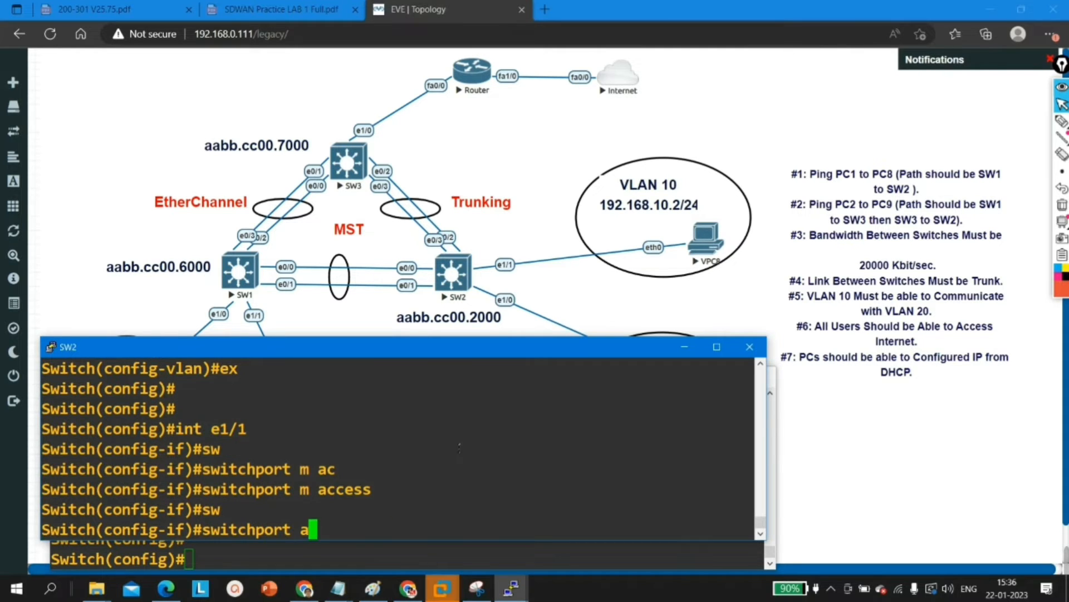
pyautogui.press('Tab')
pyautogui.write('v')
pyautogui.press('Tab')
pyautogui.write('10')
pyautogui.press('Return')
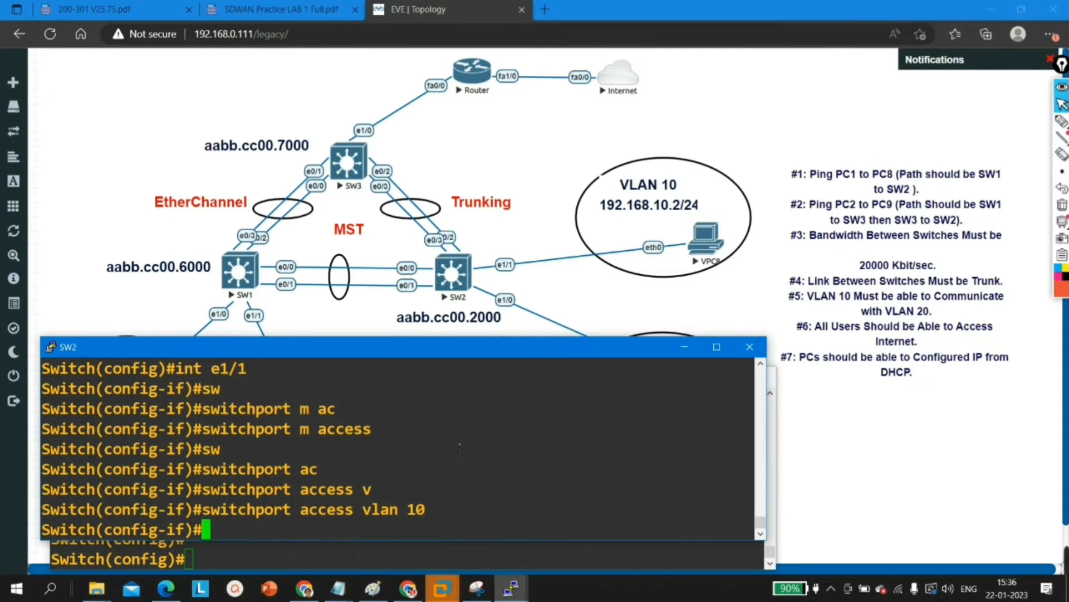
pyautogui.press('Return')
pyautogui.write('ex')
pyautogui.press('Return')
# Step: Enter interface e1/0 on SW2 and set it to access mode with switchport mode access
pyautogui.write('in')
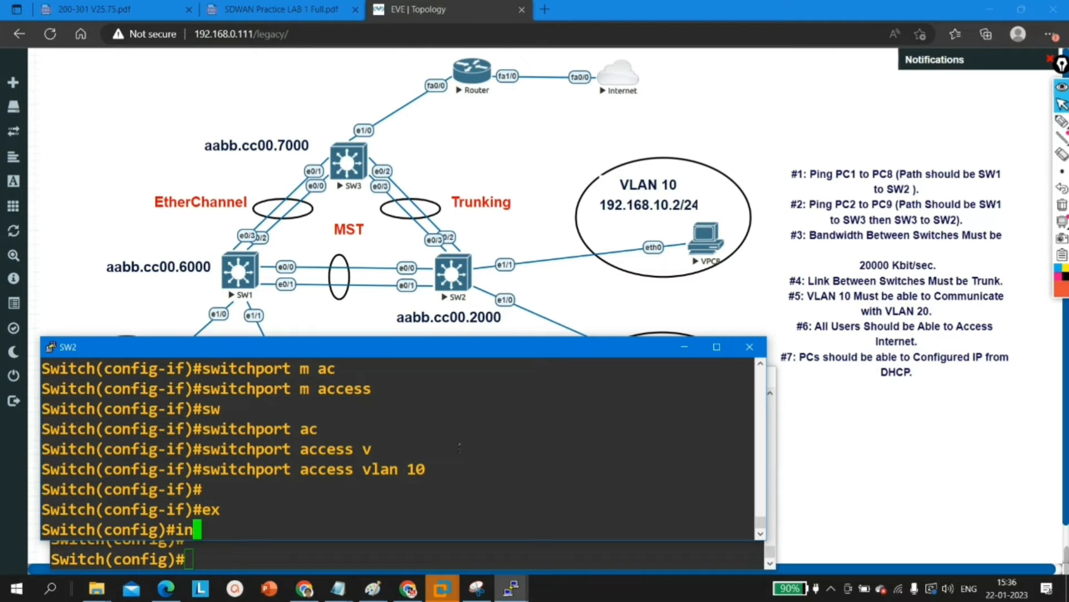
pyautogui.write('t e1/0')
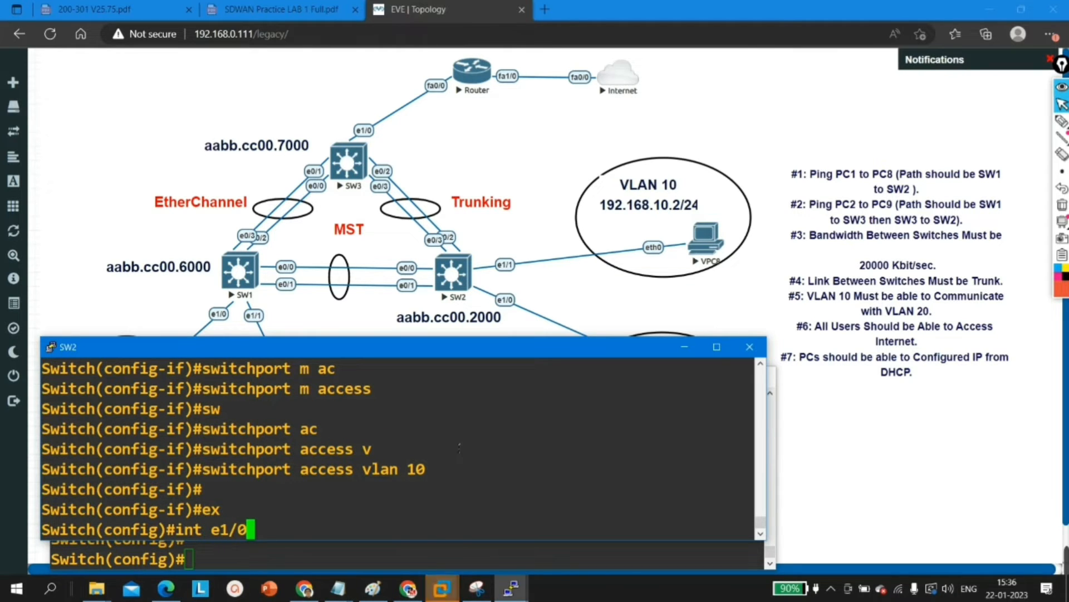
pyautogui.press('Return')
pyautogui.write('sw')
pyautogui.press('Tab')
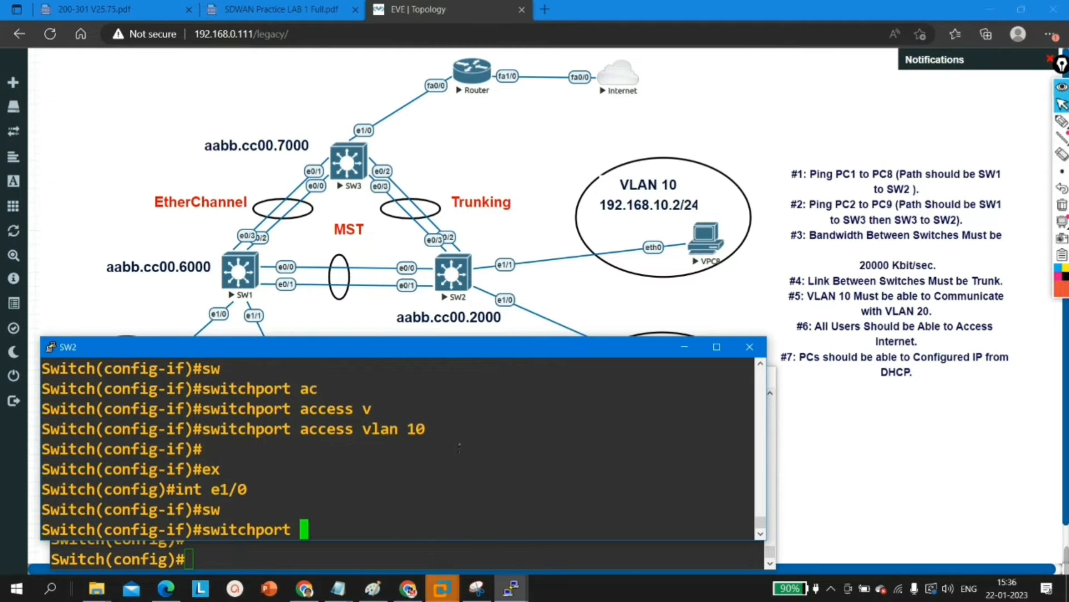
pyautogui.write('m')
pyautogui.press('Tab')
pyautogui.write('ac')
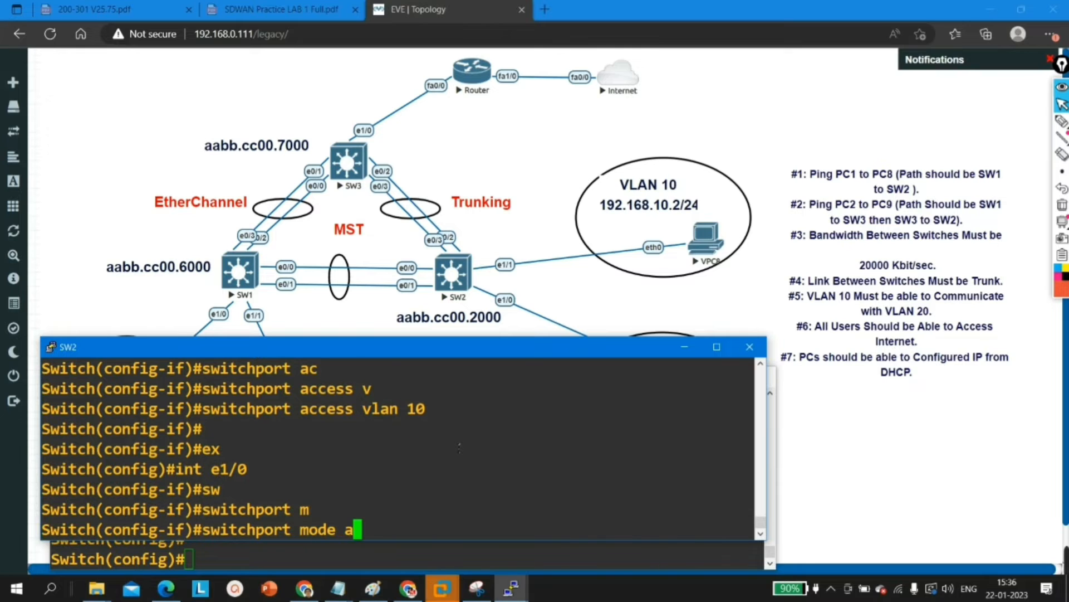
pyautogui.press('Tab')
pyautogui.press('Return')
# Step: Assign SW2 interface e1/0 to access VLAN 20 with switchport access vlan 20
pyautogui.write('switchport')
pyautogui.press('Tab')
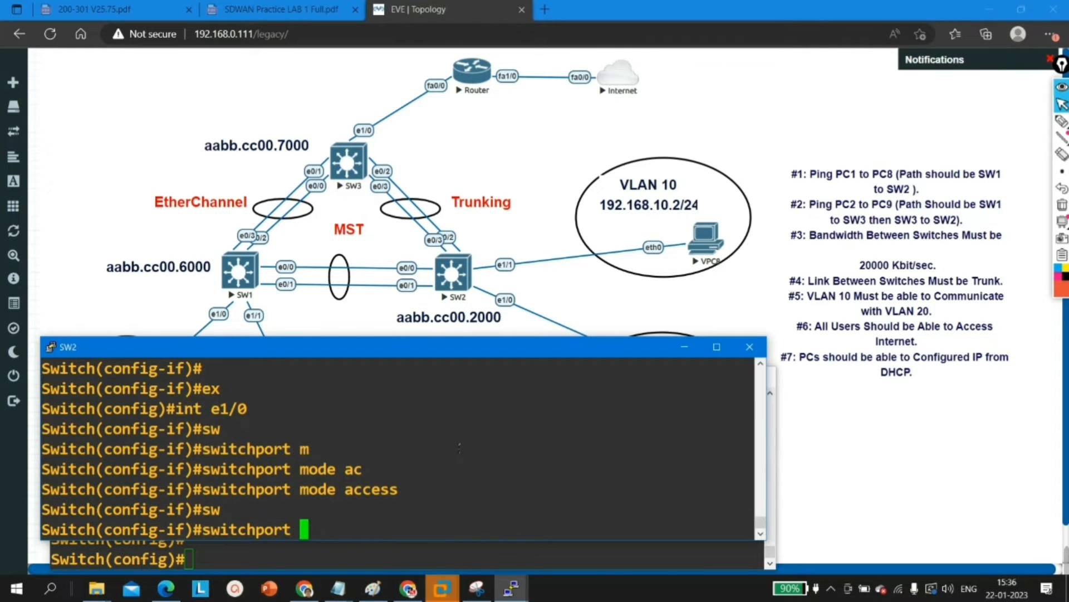
pyautogui.write('ac')
pyautogui.press('Tab')
pyautogui.write('v')
pyautogui.press('Tab')
pyautogui.write('20')
pyautogui.press('Return')
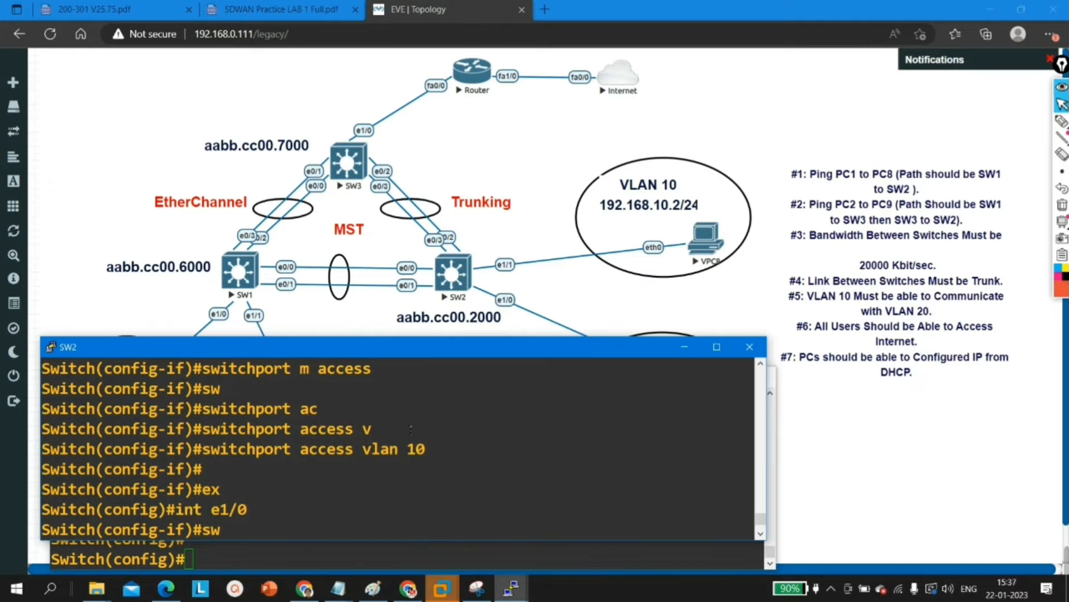
# Step: Look back over the access port commands entered for e1/1 and e1/0 in the SW2 console
pyautogui.press('Tab')
pyautogui.write('m')
pyautogui.press('Tab')
pyautogui.write('ac')
pyautogui.press('Tab')
pyautogui.press('Return')
pyautogui.write('sw')
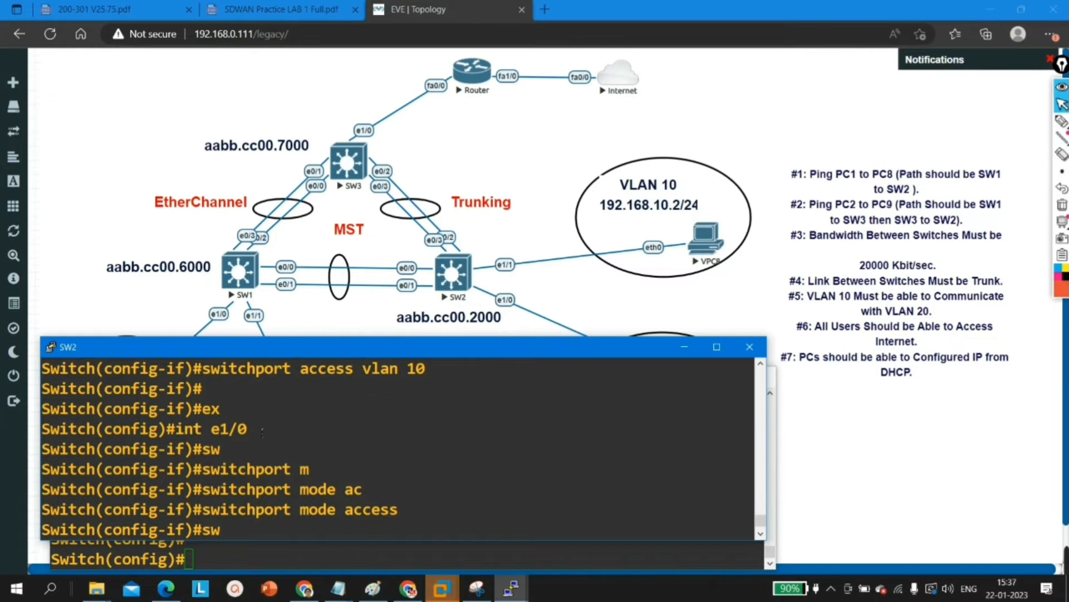
pyautogui.moveTo(262, 432); pyautogui.dragTo(206, 434)
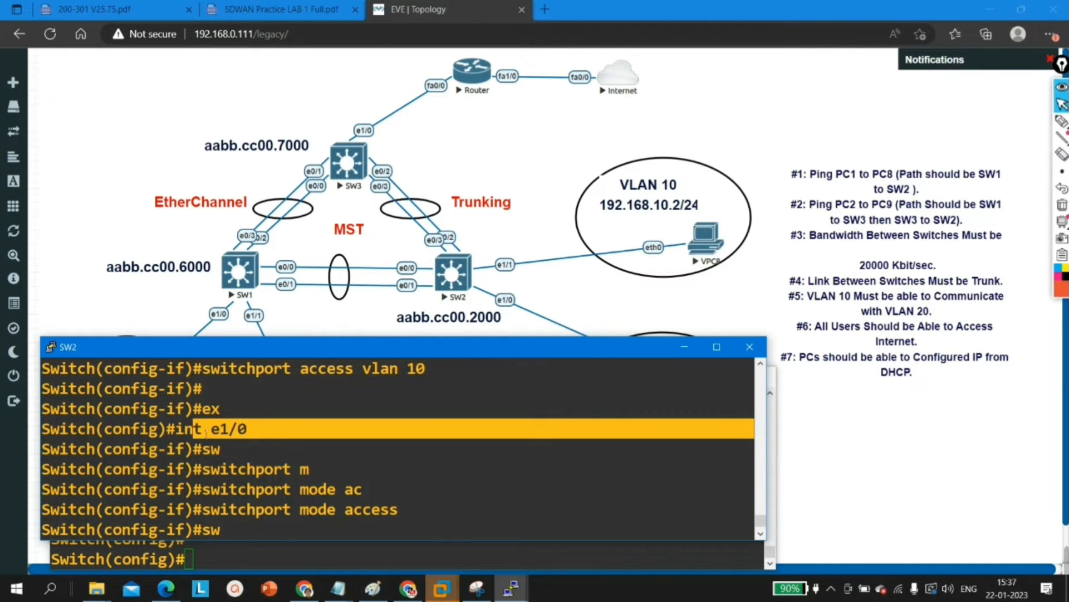
# Step: Minimize the SW2 and SW1 consoles and bring up the SW3 console at its configuration prompt
pyautogui.click(684, 347)
pyautogui.click(695, 379)
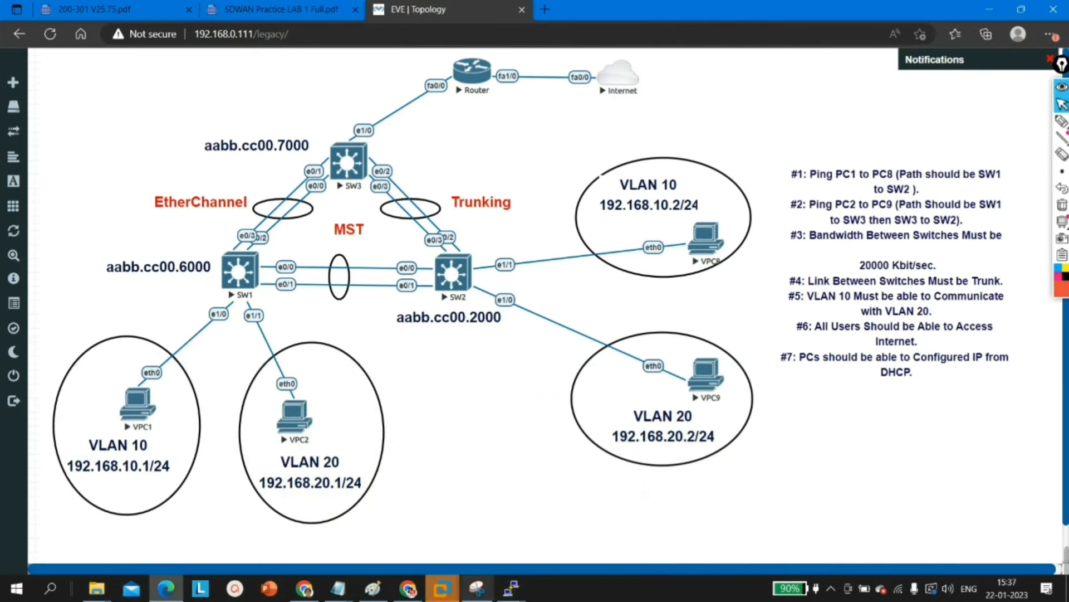
pyautogui.moveTo(511, 589)
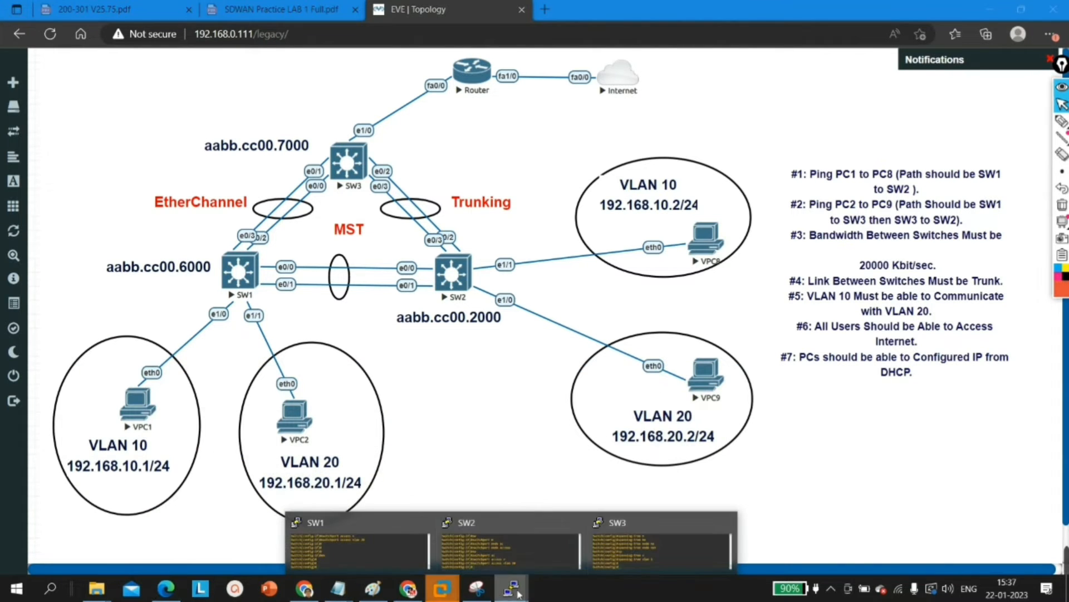
pyautogui.click(613, 543)
pyautogui.press('Return')
pyautogui.press('Return')
pyautogui.press('Return')
pyautogui.press('Return')
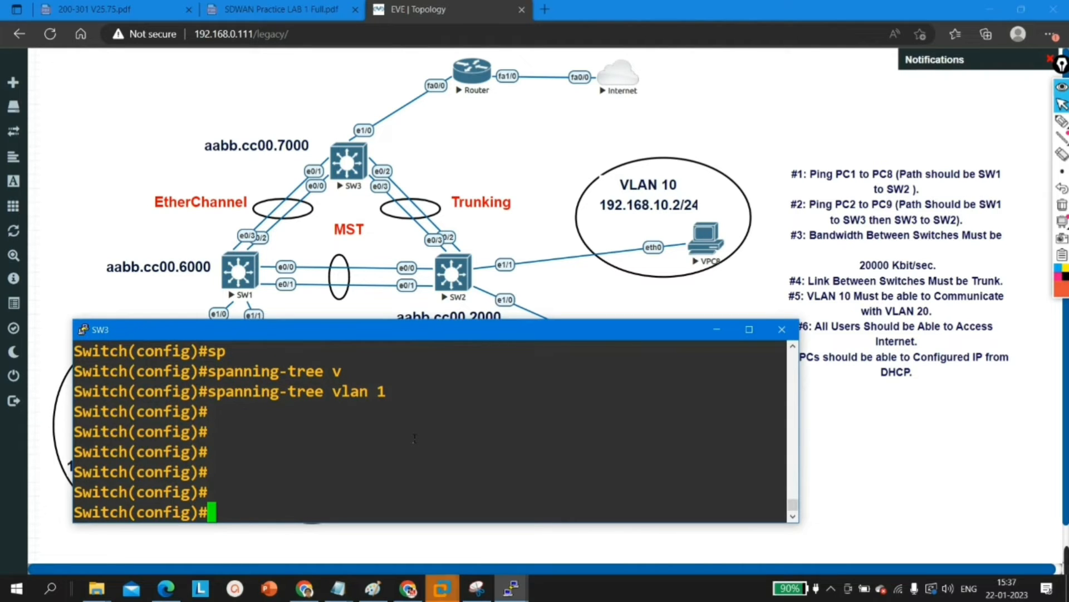
# Step: Create VLAN 10 on SW3 and return to global configuration mode
pyautogui.write('vl')
pyautogui.press('Tab')
pyautogui.write('10')
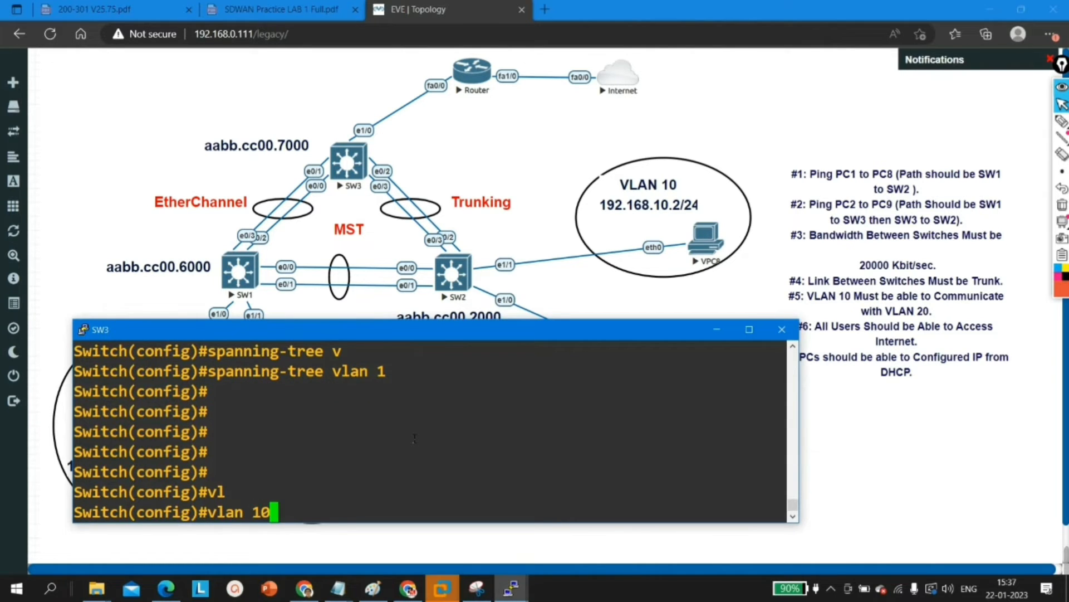
pyautogui.press('Return')
pyautogui.write('ex')
pyautogui.press('Return')
# Step: Create VLAN 20 on SW3, return to global configuration mode and minimize its console
pyautogui.write('vl')
pyautogui.press('Tab')
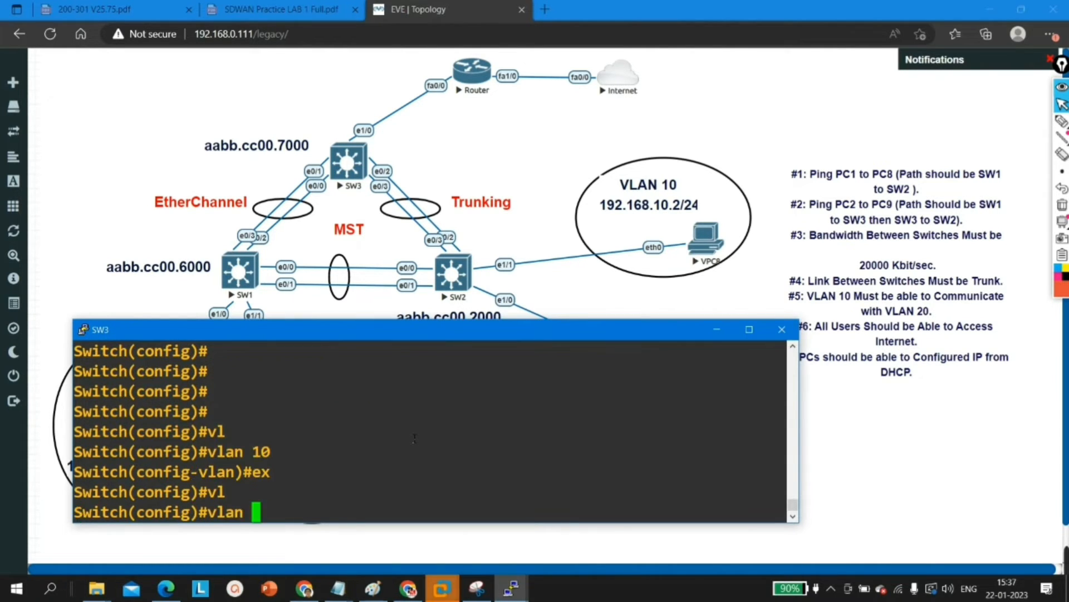
pyautogui.write('20')
pyautogui.press('Return')
pyautogui.write('ex')
pyautogui.press('Return')
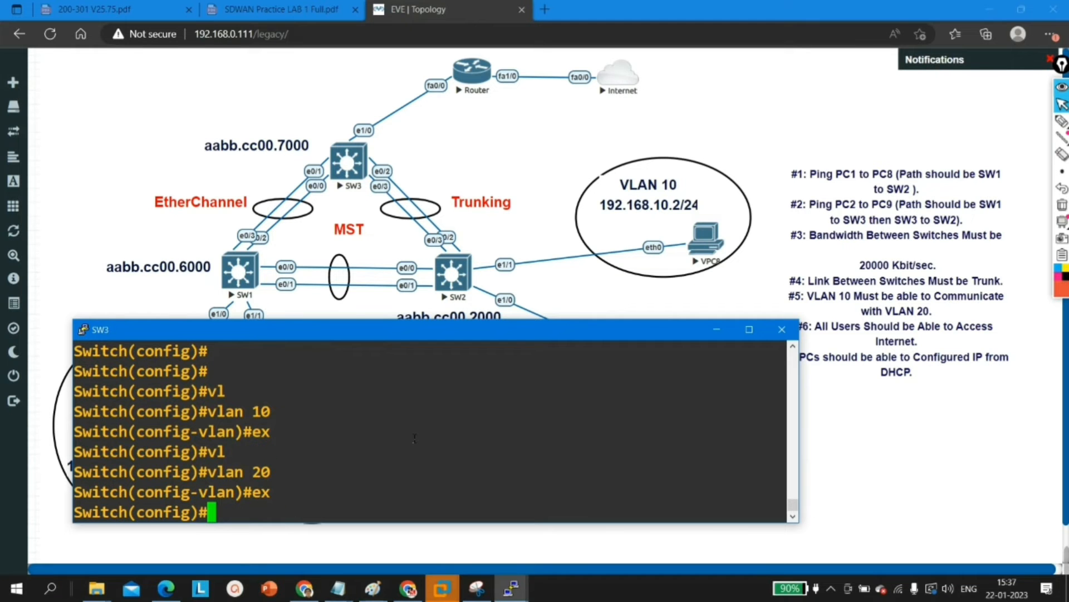
pyautogui.click(714, 329)
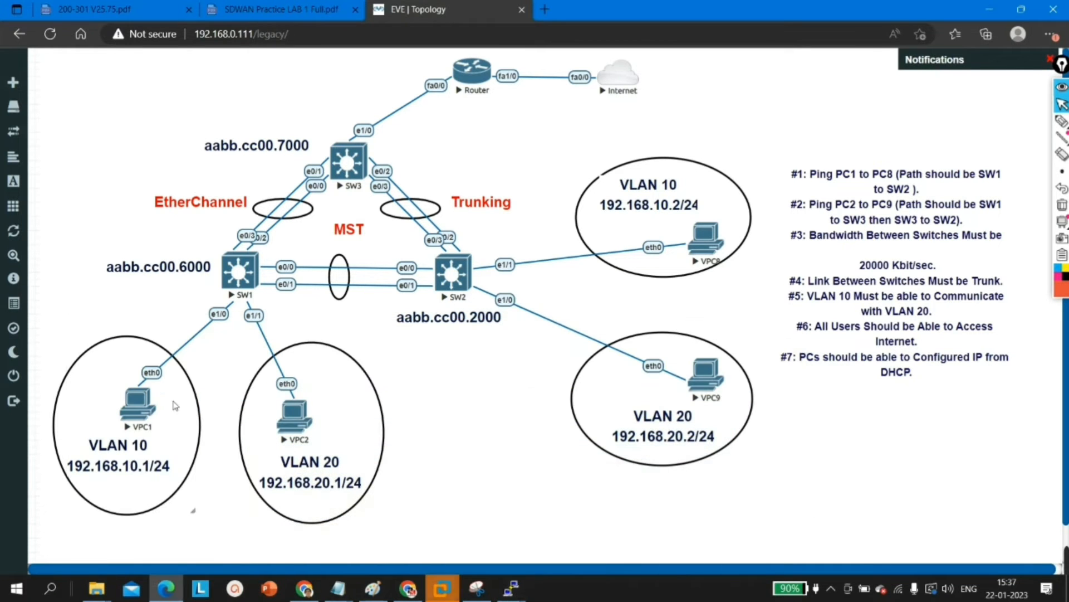
# Step: Bring up the SW1 console and begin a Spanning-tree vlan command in global configuration mode
pyautogui.moveTo(520, 595)
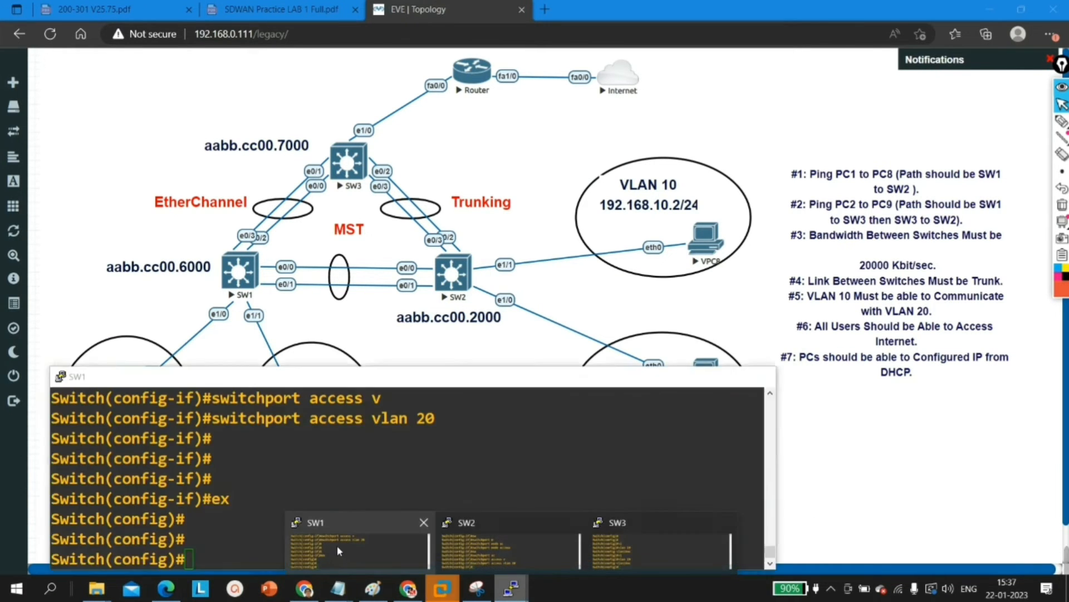
pyautogui.click(337, 545)
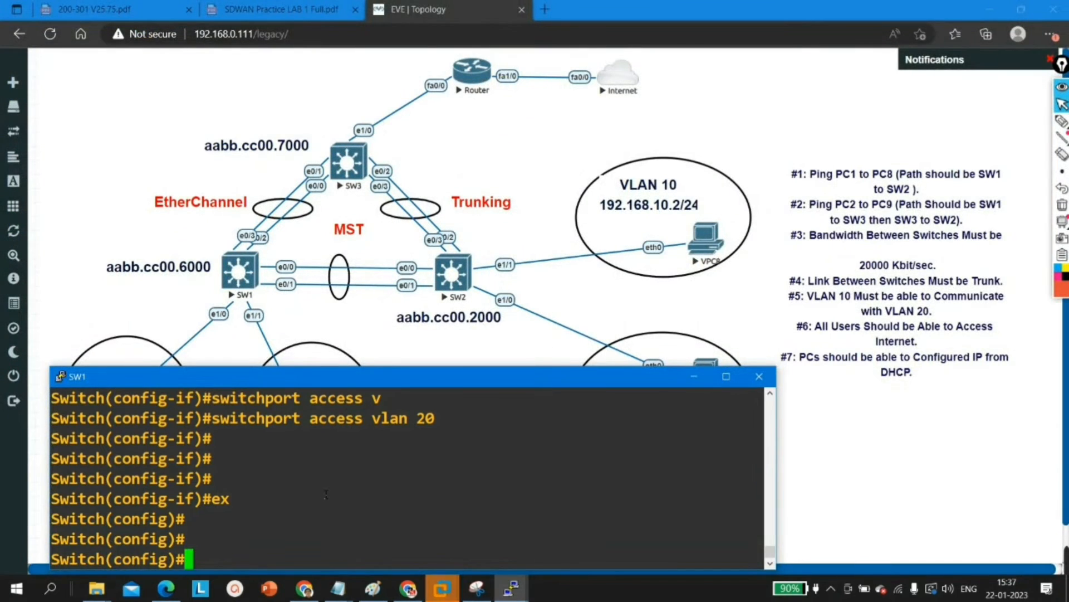
pyautogui.press('Return')
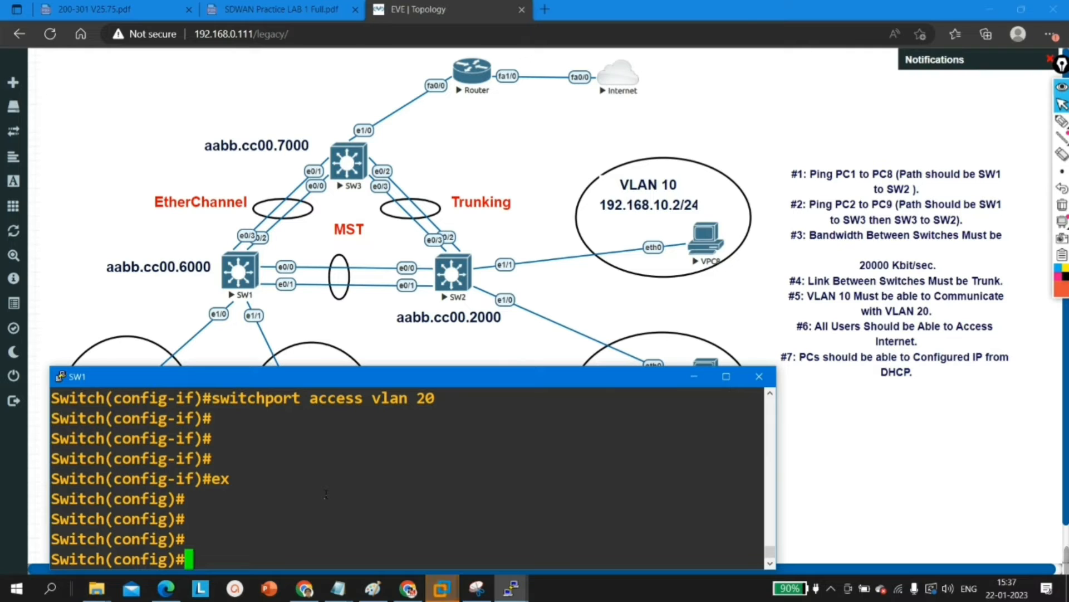
pyautogui.press('capslock')
pyautogui.write('S')
pyautogui.press('capslock')
pyautogui.write('pan')
pyautogui.press('Tab')
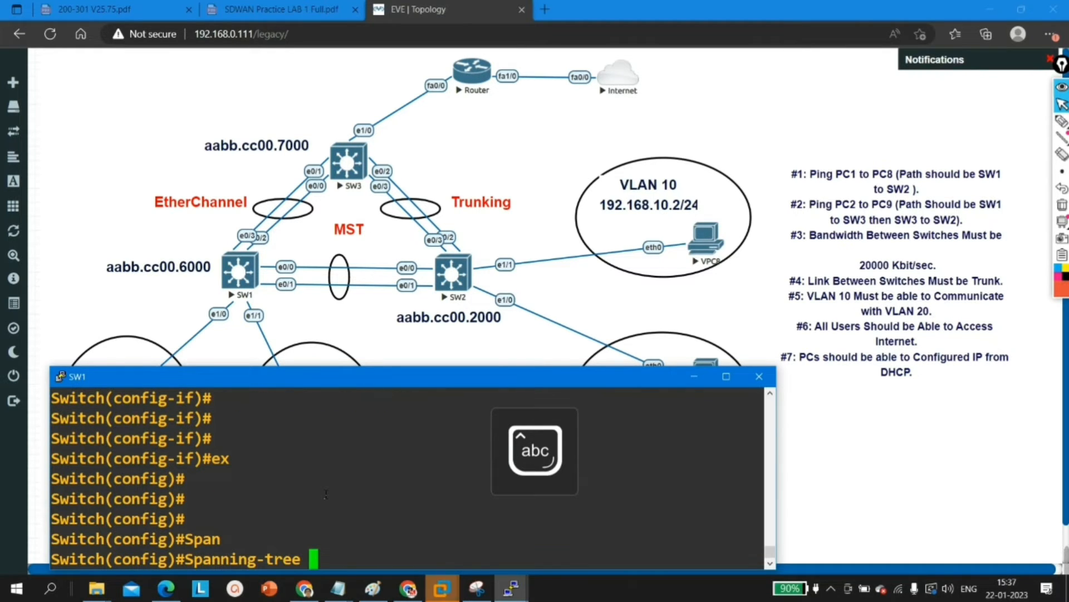
pyautogui.write('v')
pyautogui.press('BackSpace')
pyautogui.write('vl')
pyautogui.press('Tab')
# Step: Try to give the spanning-tree command the VLAN range 1 - 10 with the root option, then clear the range
pyautogui.write('1 ')
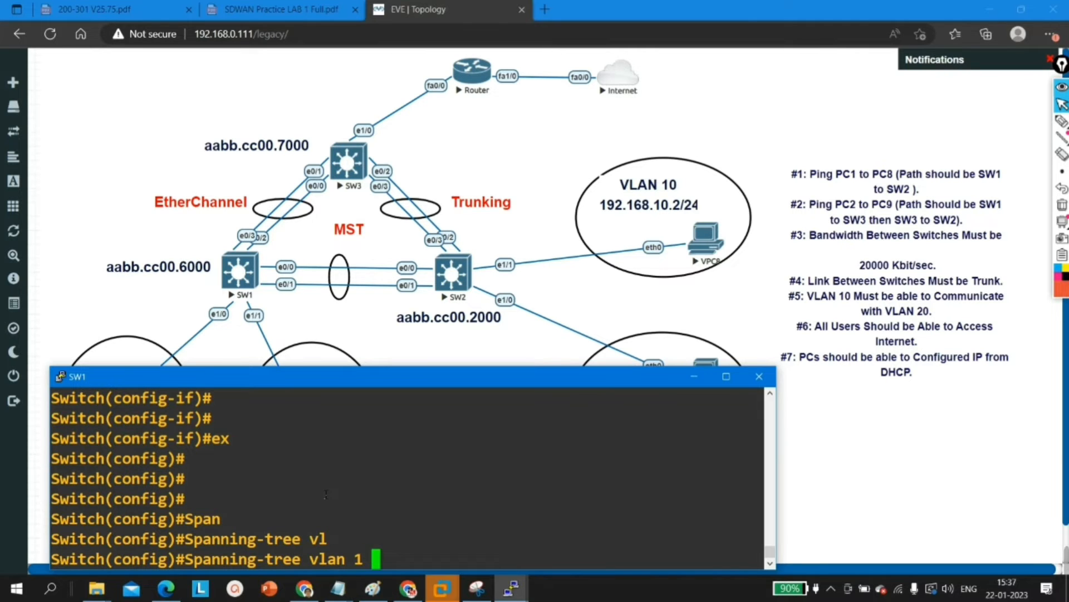
pyautogui.write('- 10')
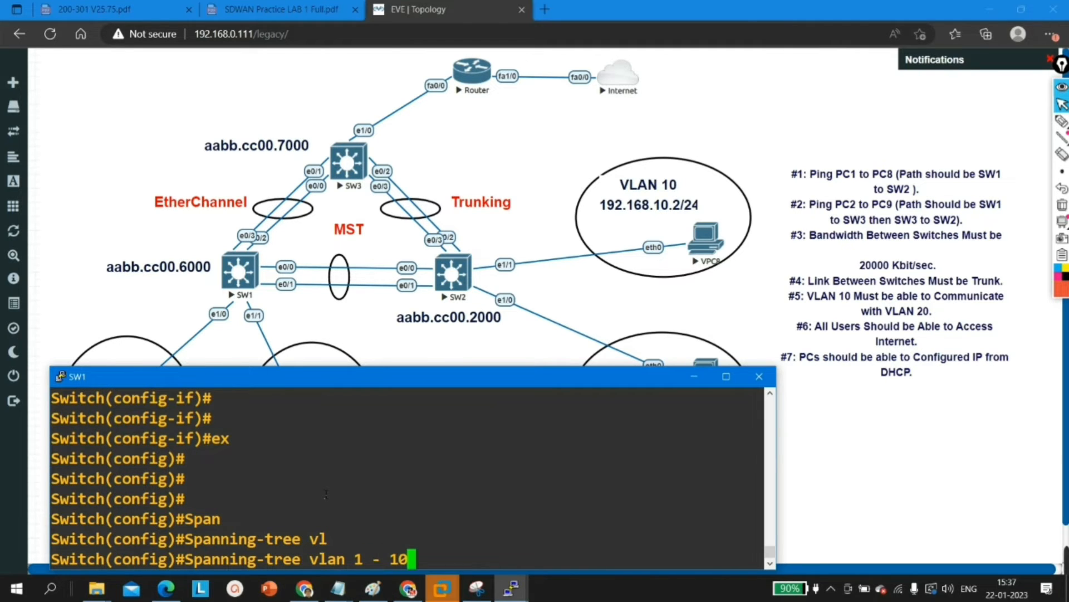
pyautogui.write(' ro')
pyautogui.press('Tab')
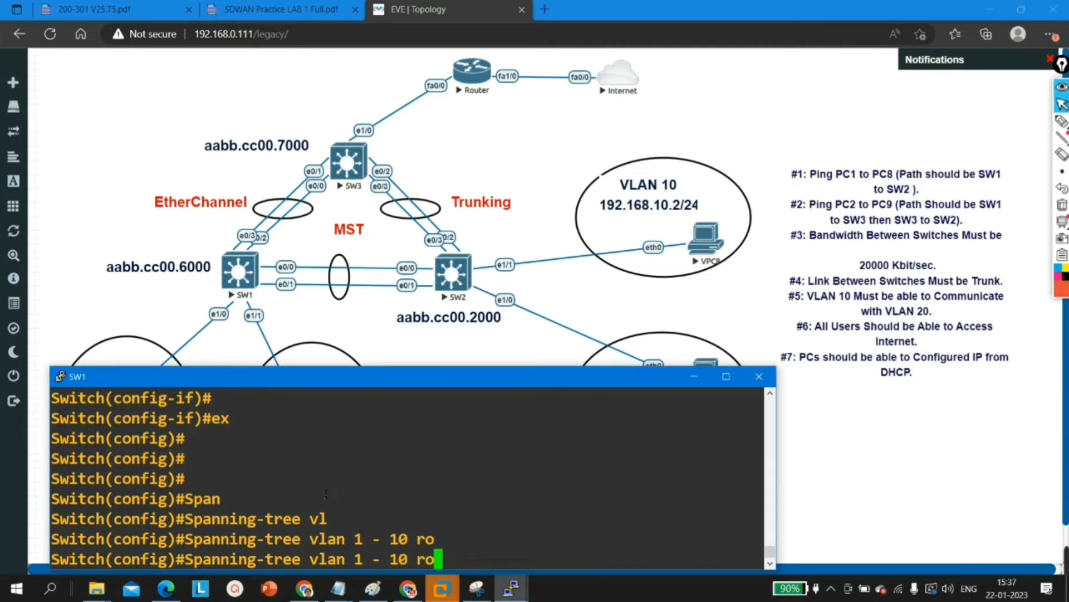
pyautogui.write('o')
pyautogui.press('Tab')
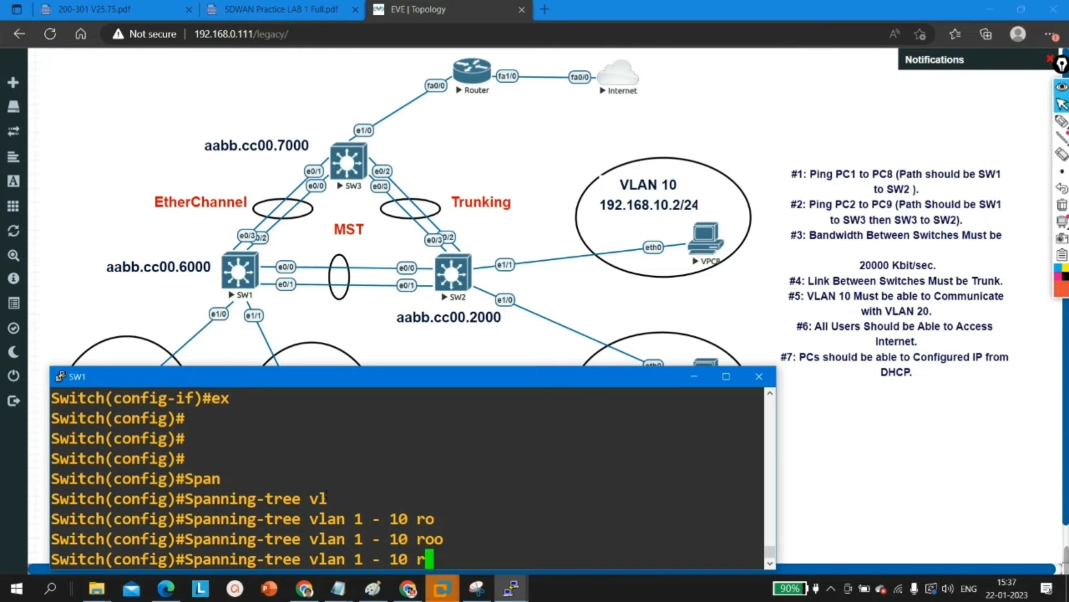
pyautogui.write('?')
pyautogui.press('BackSpace')
pyautogui.press('BackSpace')
pyautogui.press('BackSpace')
pyautogui.press('BackSpace')
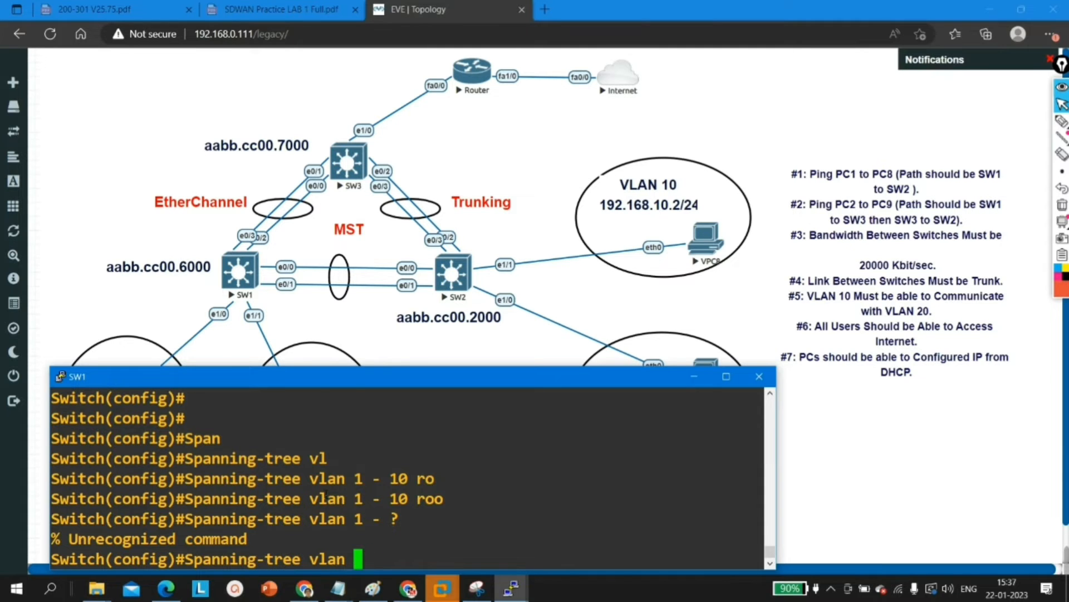
# Step: List the spanning-tree options for VLAN 1 on SW1, try the root option and erase it
pyautogui.write('?1 ?')
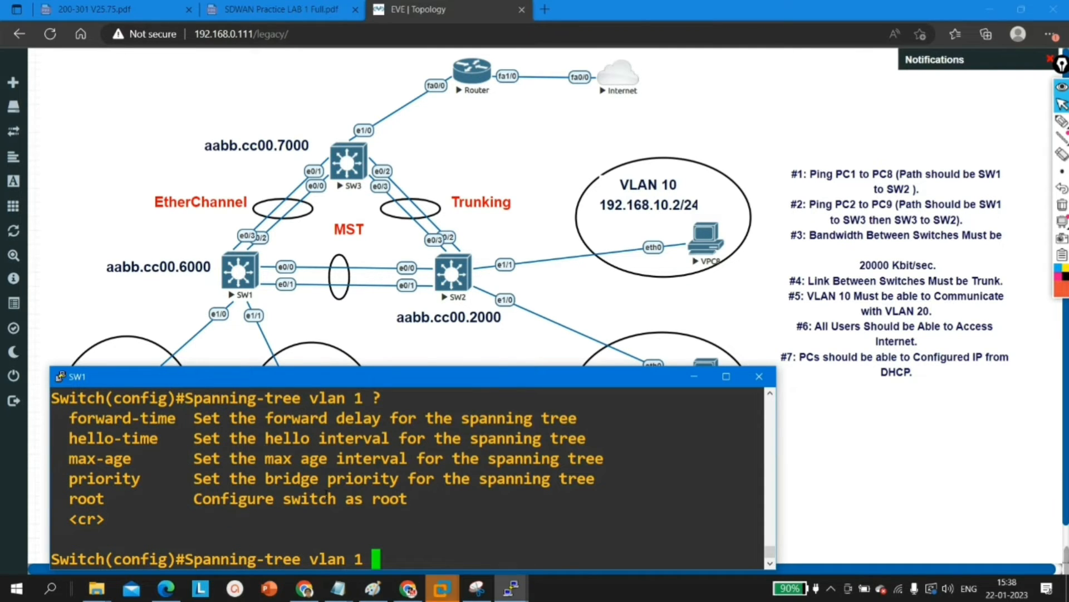
pyautogui.write('ro')
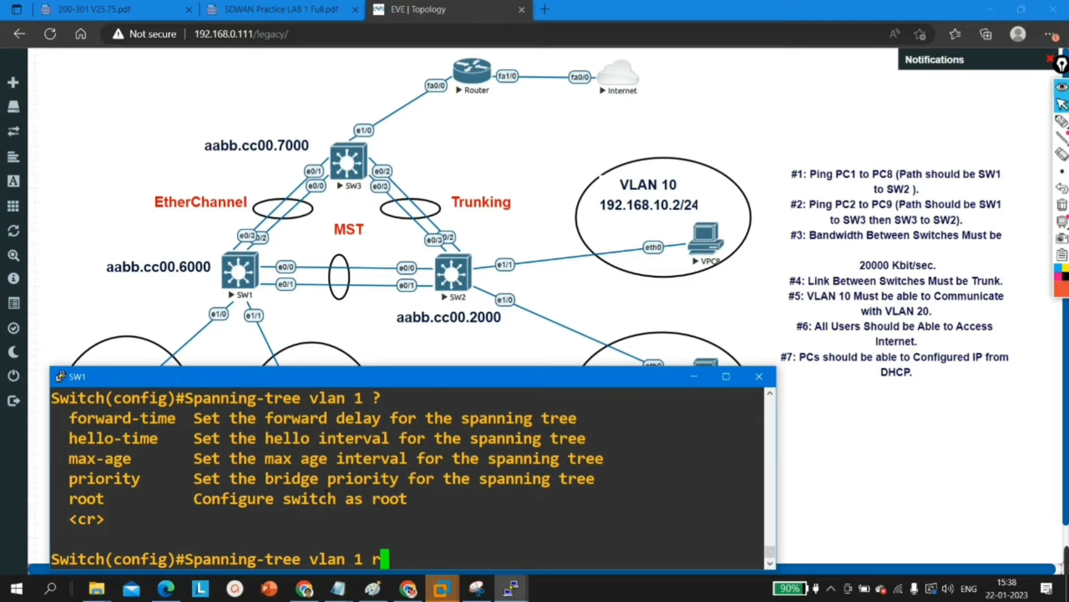
pyautogui.press('Tab')
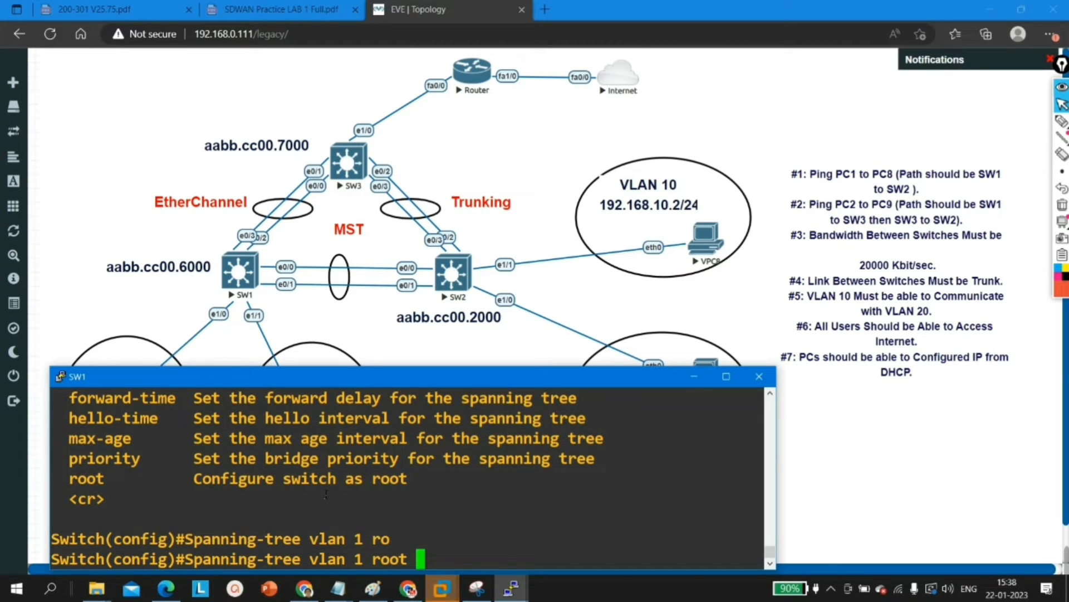
pyautogui.press('BackSpace')
pyautogui.press('BackSpace')
pyautogui.press('BackSpace')
pyautogui.press('BackSpace')
pyautogui.press('BackSpace')
pyautogui.write('0 ?')
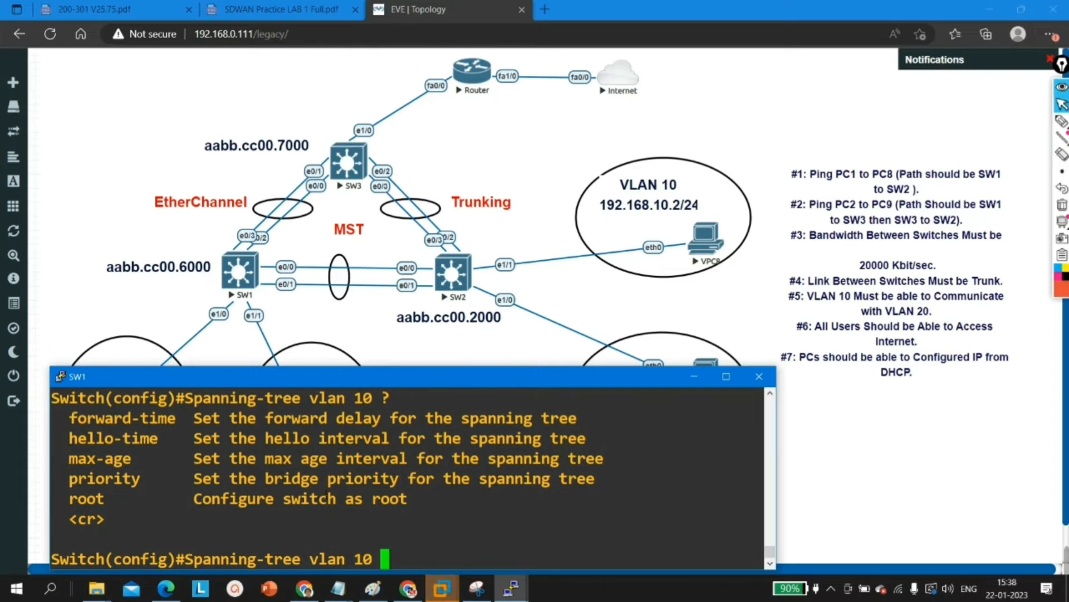
pyautogui.write('ro')
pyautogui.press('Tab')
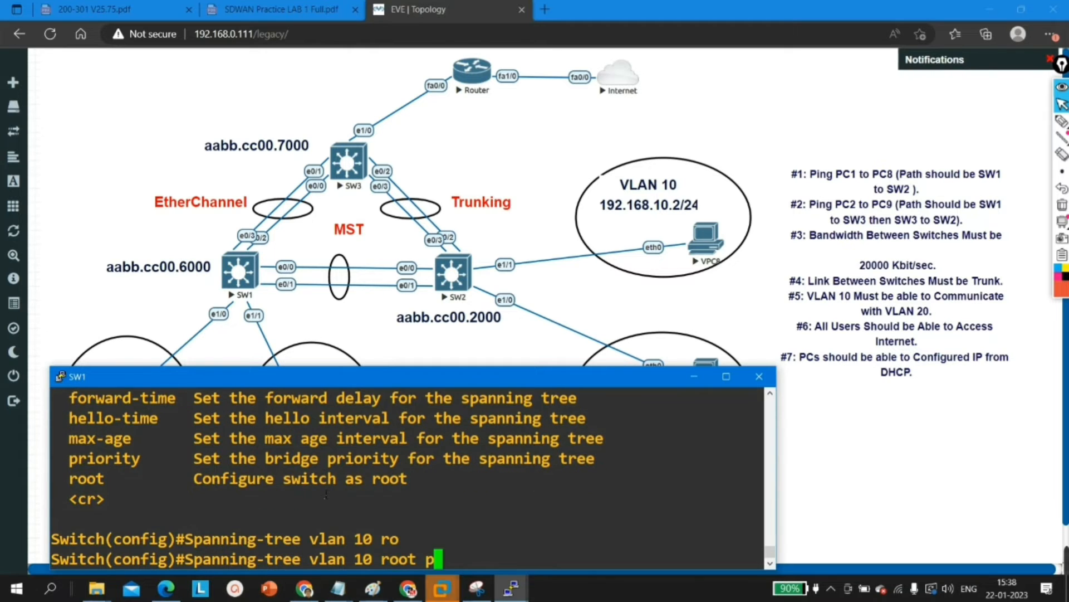
pyautogui.write('pr')
pyautogui.press('Tab')
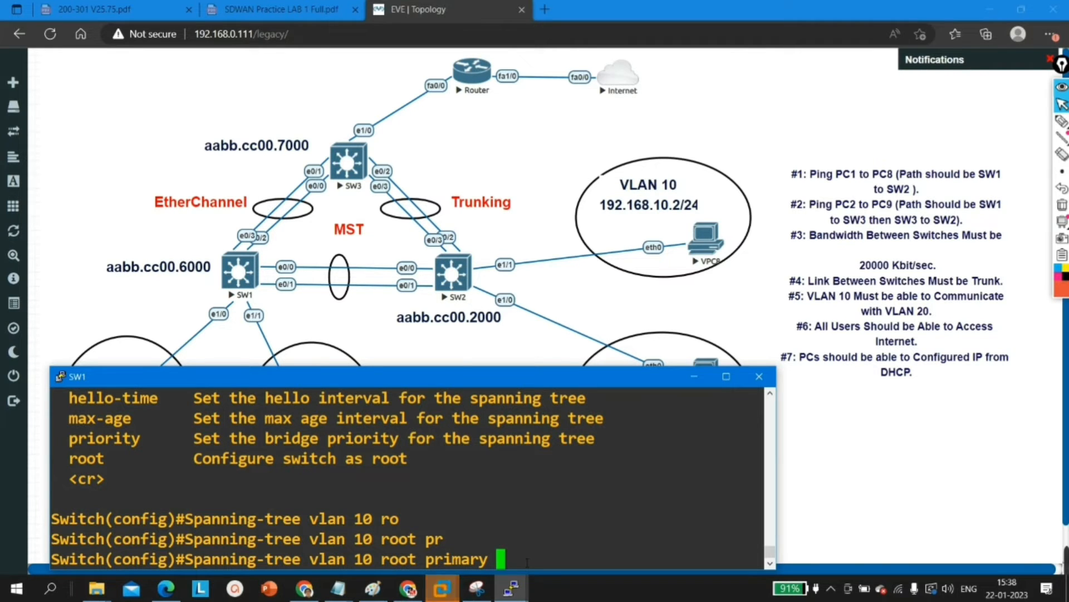
pyautogui.press('BackSpace')
pyautogui.press('BackSpace')
pyautogui.press('BackSpace')
pyautogui.press('BackSpace')
pyautogui.press('BackSpace')
pyautogui.press('BackSpace')
pyautogui.press('BackSpace')
pyautogui.press('BackSpace')
pyautogui.press('BackSpace')
pyautogui.press('BackSpace')
pyautogui.press('BackSpace')
pyautogui.press('BackSpace')
pyautogui.press('BackSpace')
pyautogui.press('BackSpace')
pyautogui.press('BackSpace')
pyautogui.press('BackSpace')
pyautogui.press('BackSpace')
pyautogui.press('BackSpace')
pyautogui.press('BackSpace')
pyautogui.press('BackSpace')
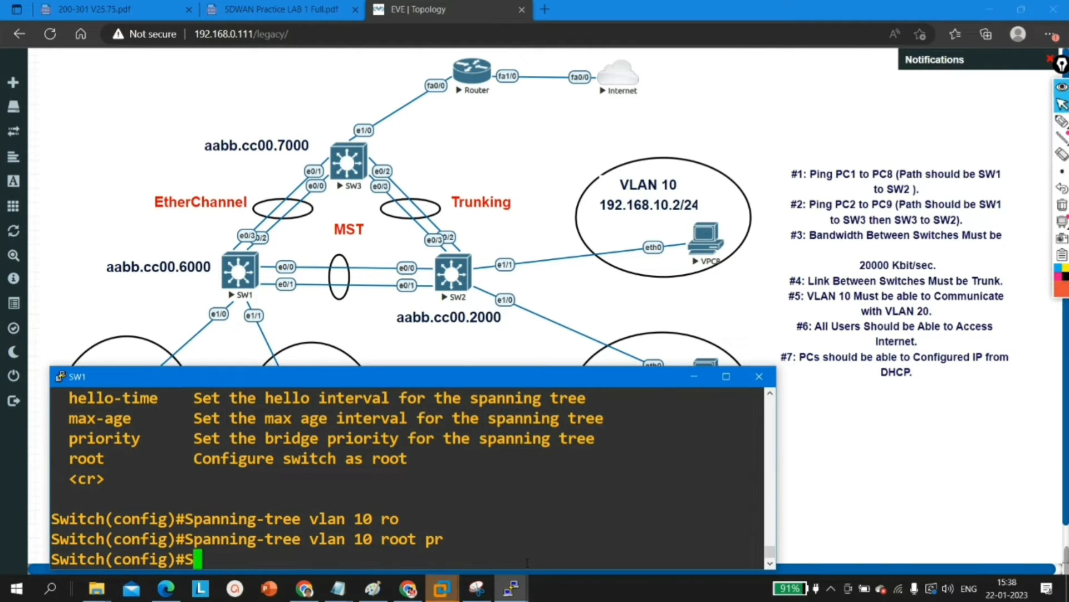
pyautogui.press('Return')
pyautogui.press('Return')
pyautogui.press('Return')
pyautogui.press('Return')
pyautogui.press('Return')
pyautogui.press('Return')
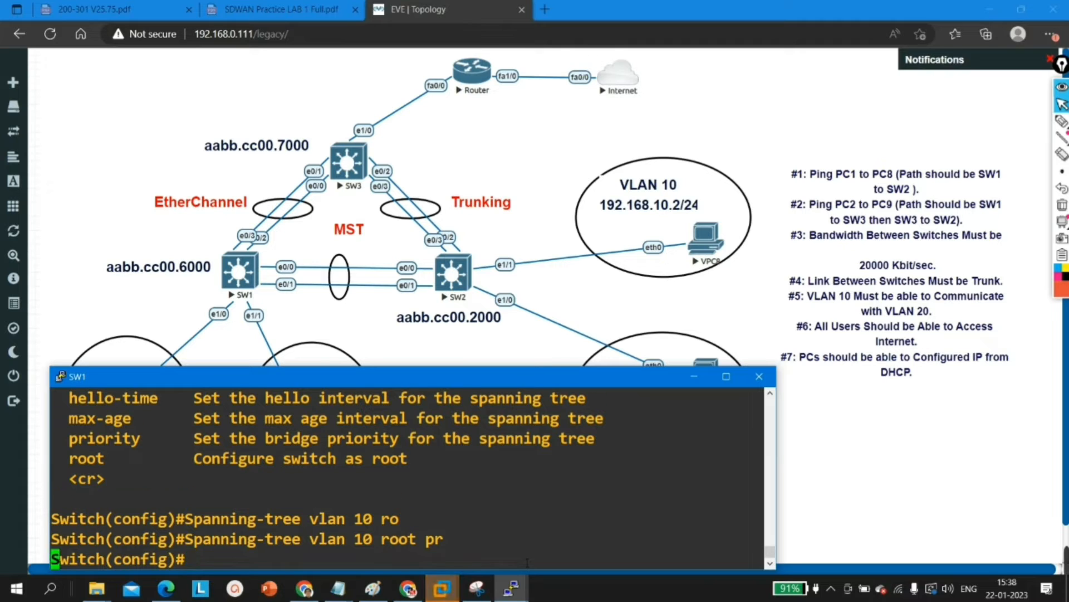
pyautogui.press('Return')
# Step: Enter spanning-tree MST configuration mode on SW1
pyautogui.write('sp')
pyautogui.press('Tab')
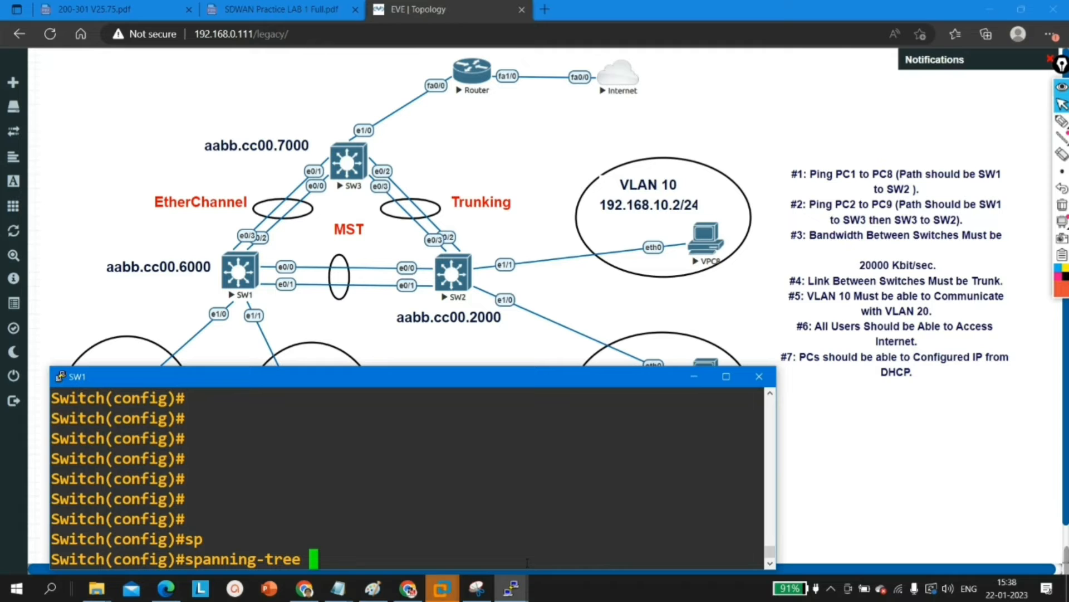
pyautogui.write('ms')
pyautogui.press('Tab')
pyautogui.write('co')
pyautogui.press('Tab')
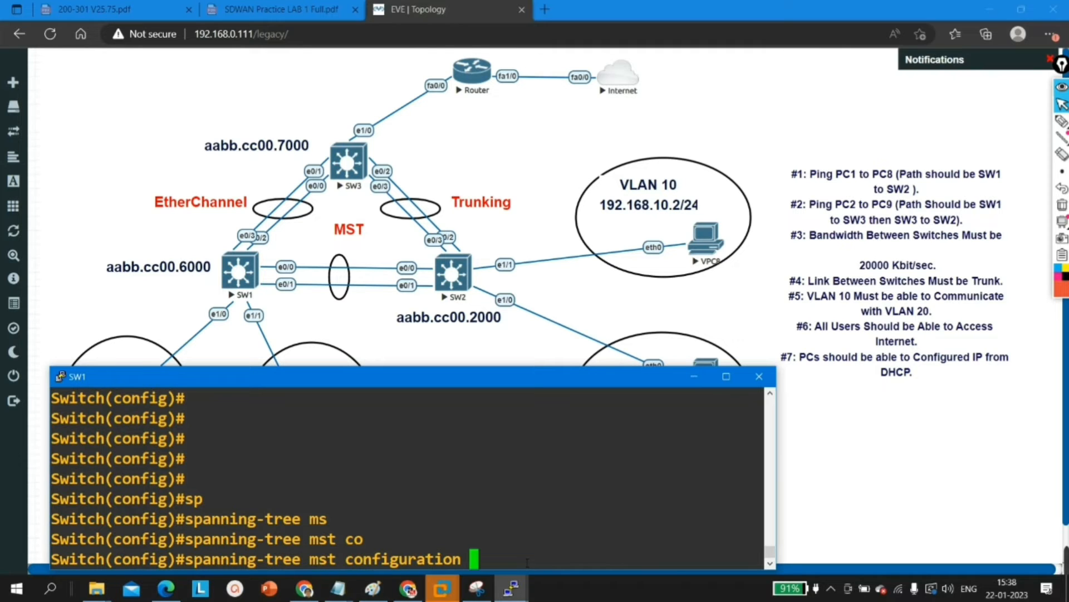
pyautogui.moveTo(527, 563); pyautogui.dragTo(178, 559)
pyautogui.click(349, 551)
pyautogui.press('Return')
# Step: Name SW1's MST region CCNA
pyautogui.write('nam')
pyautogui.press('Tab')
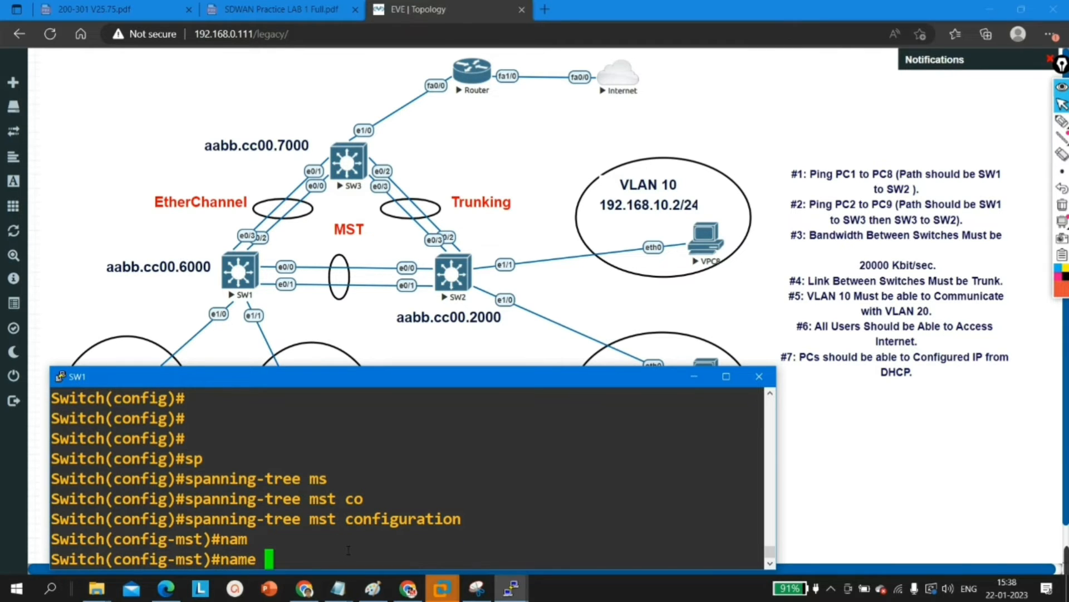
pyautogui.press('capslock')
pyautogui.write('CCNA')
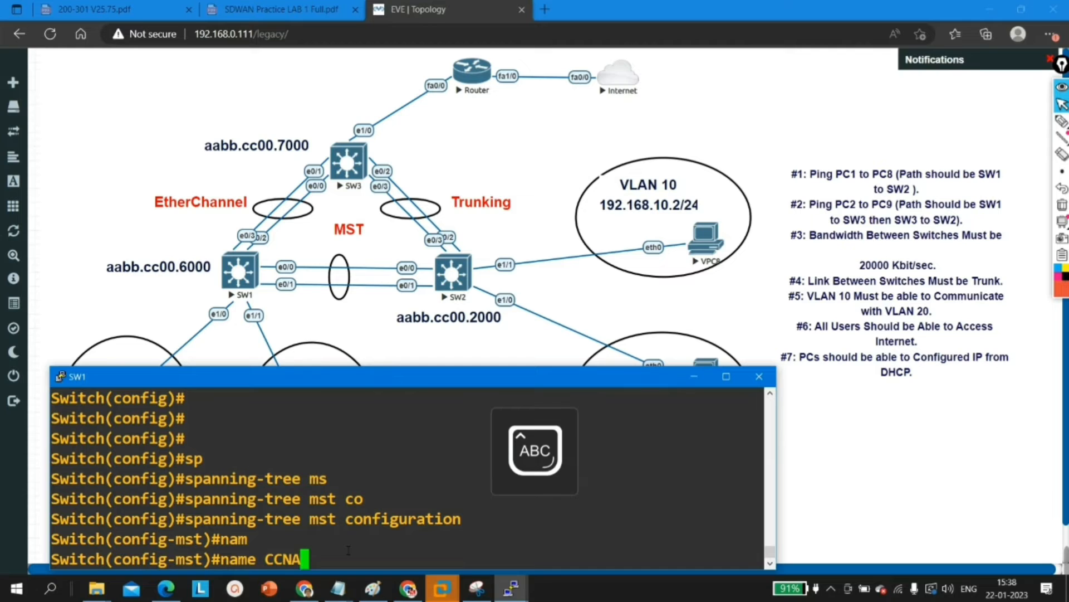
pyautogui.press('Return')
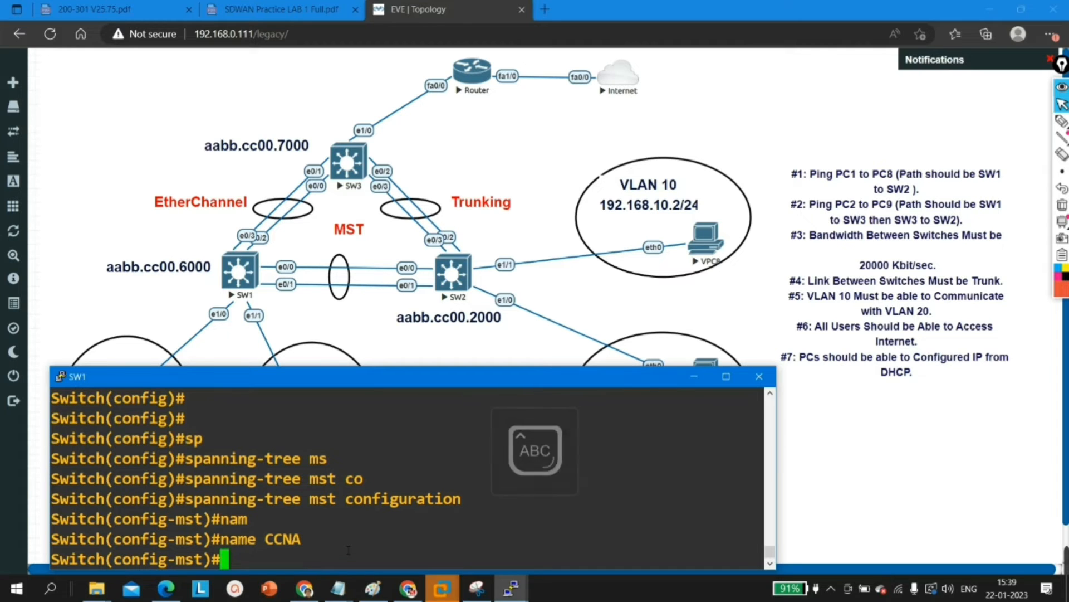
# Step: Map VLANs 1 - 10 to MST instance 1 on SW1
pyautogui.press('capslock')
pyautogui.write('ins')
pyautogui.press('Tab')
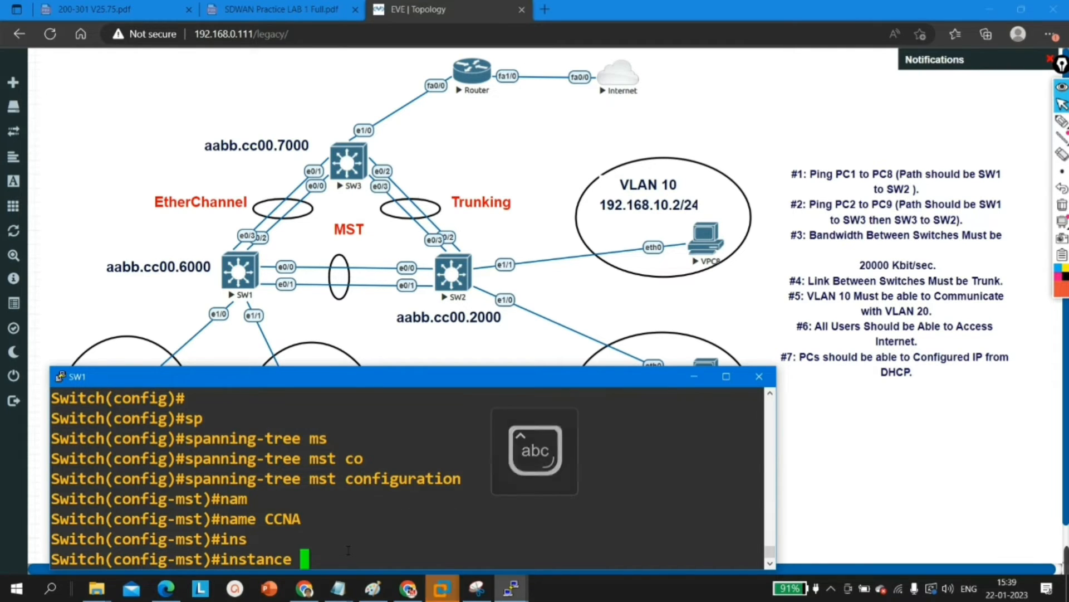
pyautogui.write('1 vl')
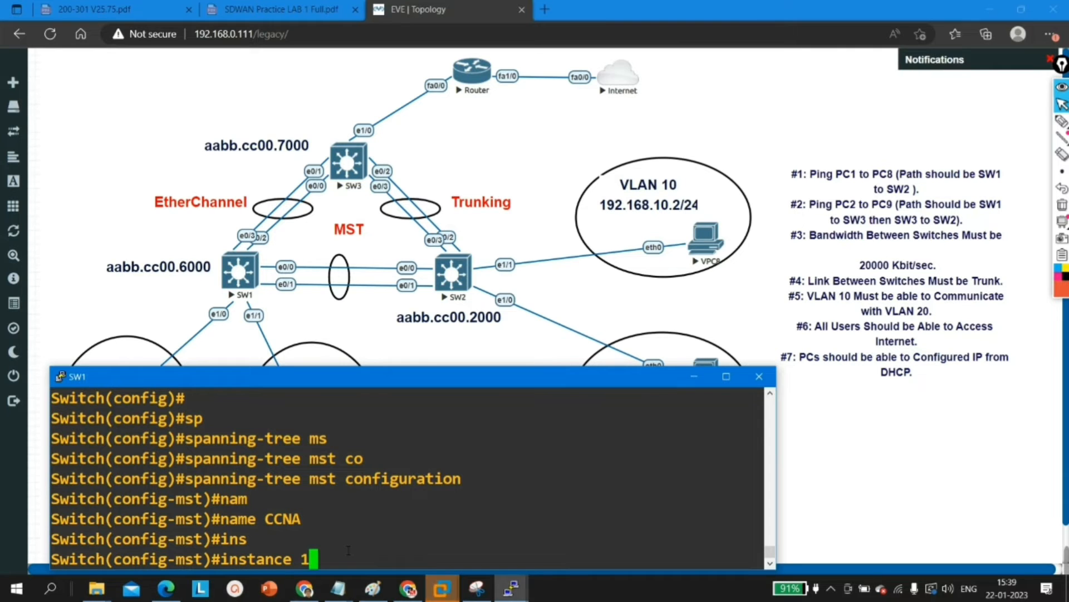
pyautogui.press('Tab')
pyautogui.write('1 -')
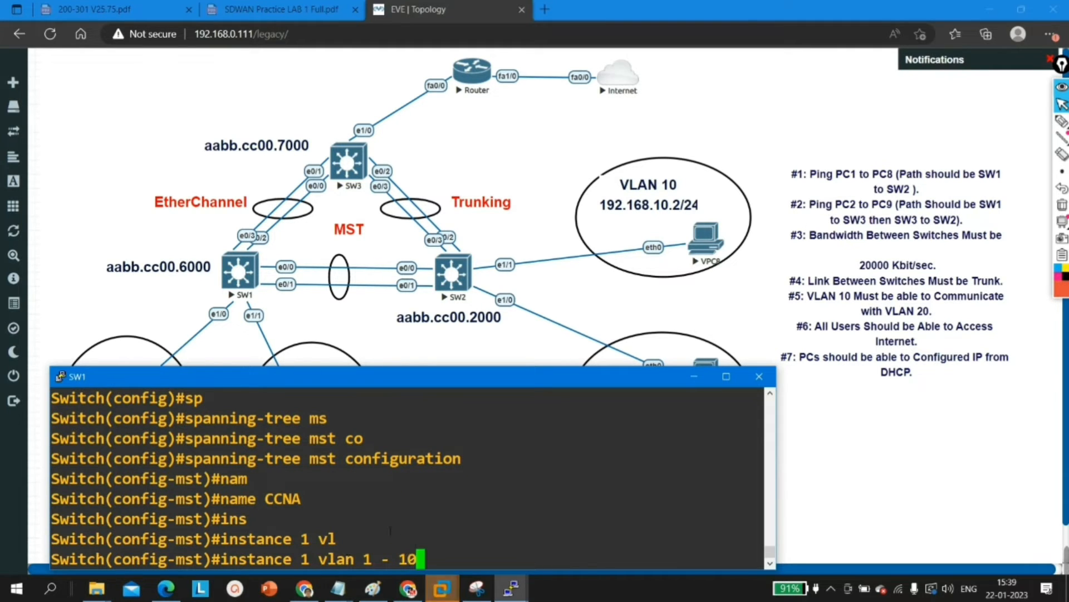
pyautogui.moveTo(441, 559); pyautogui.dragTo(363, 559)
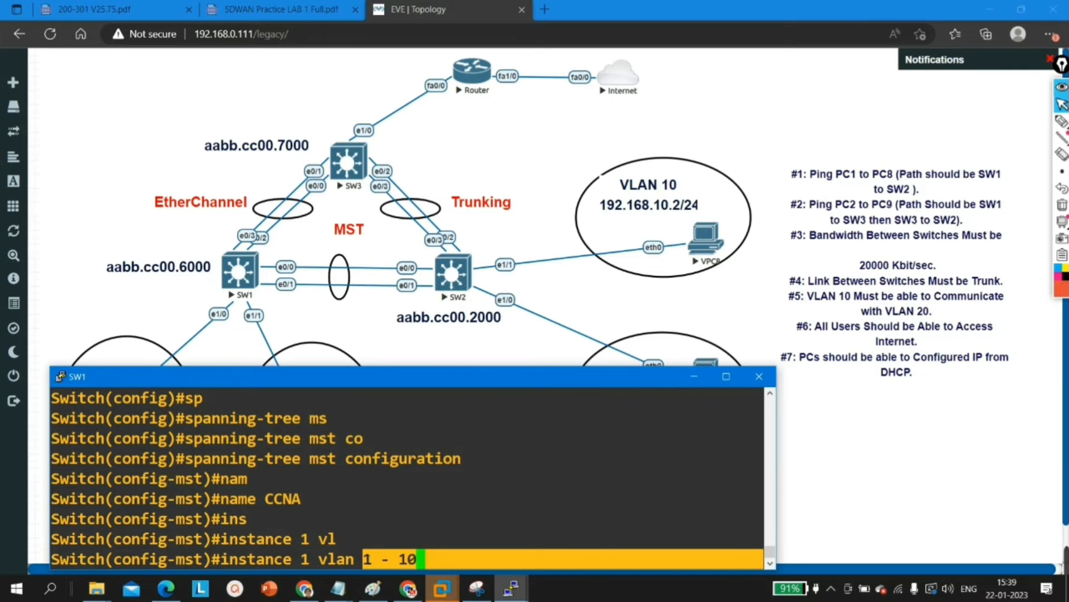
pyautogui.moveTo(317, 563); pyautogui.dragTo(233, 566)
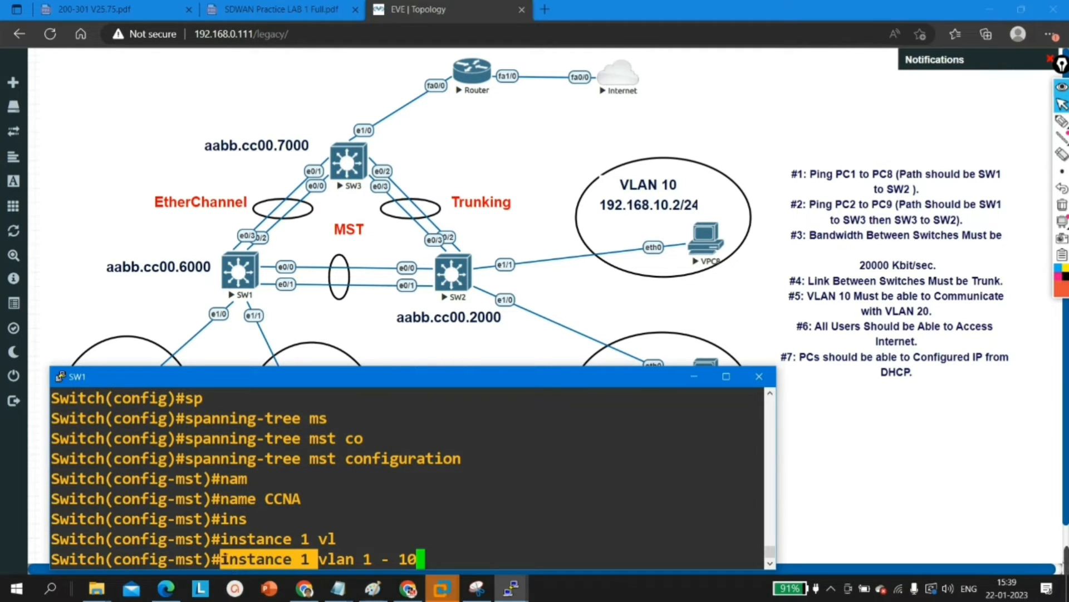
pyautogui.moveTo(557, 560); pyautogui.dragTo(364, 561)
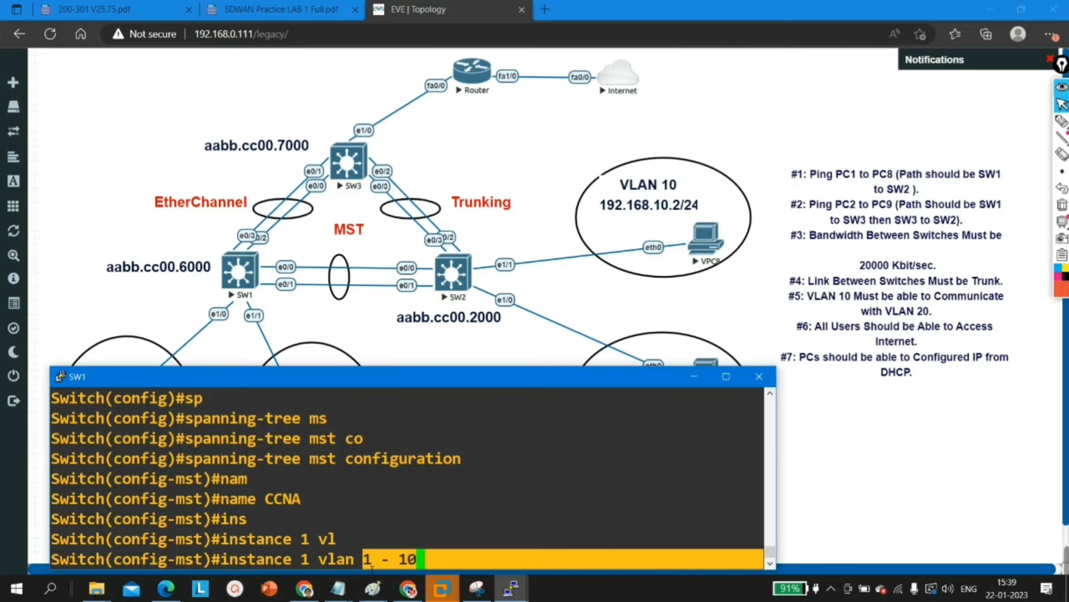
pyautogui.click(430, 561)
pyautogui.press('Return')
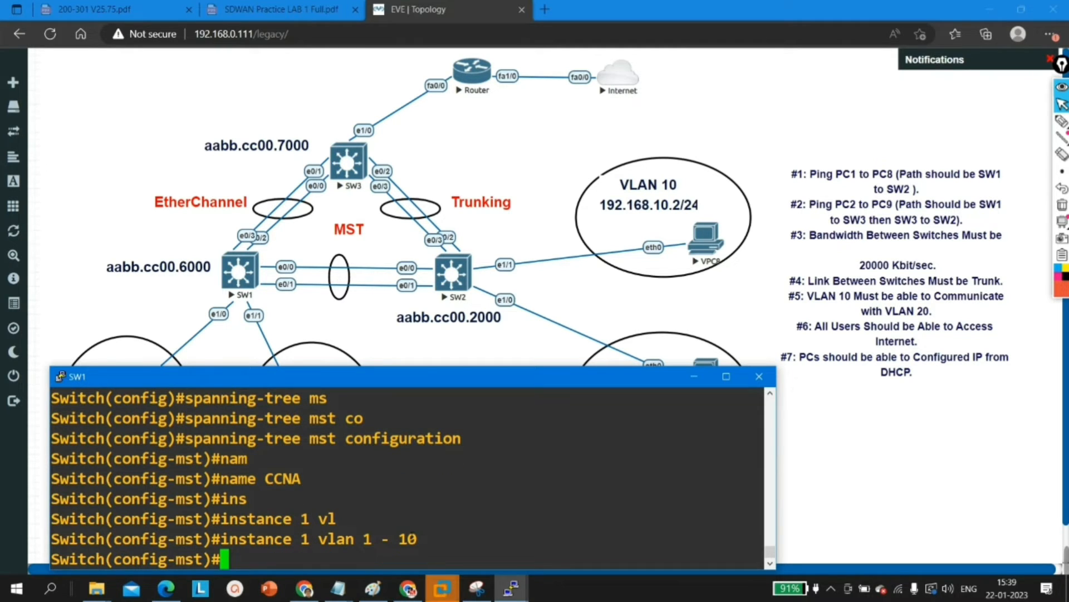
# Step: Map VLANs 11 - 20 to MST instance 2 on SW1
pyautogui.write('ins')
pyautogui.press('Tab')
pyautogui.write('2 vl')
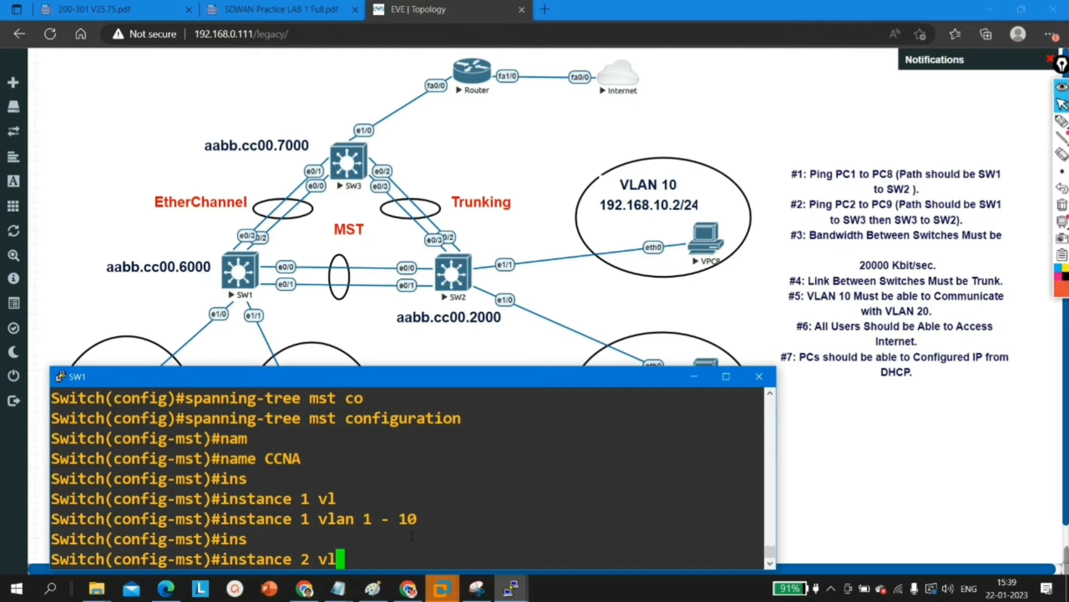
pyautogui.press('Tab')
pyautogui.write('11')
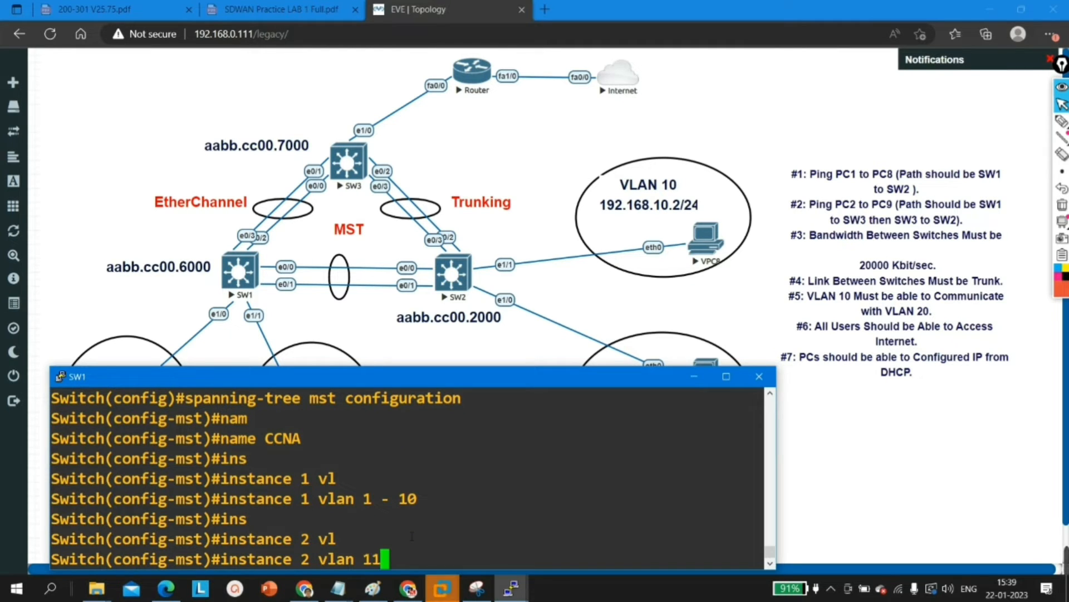
pyautogui.write(' - 20')
pyautogui.press('Return')
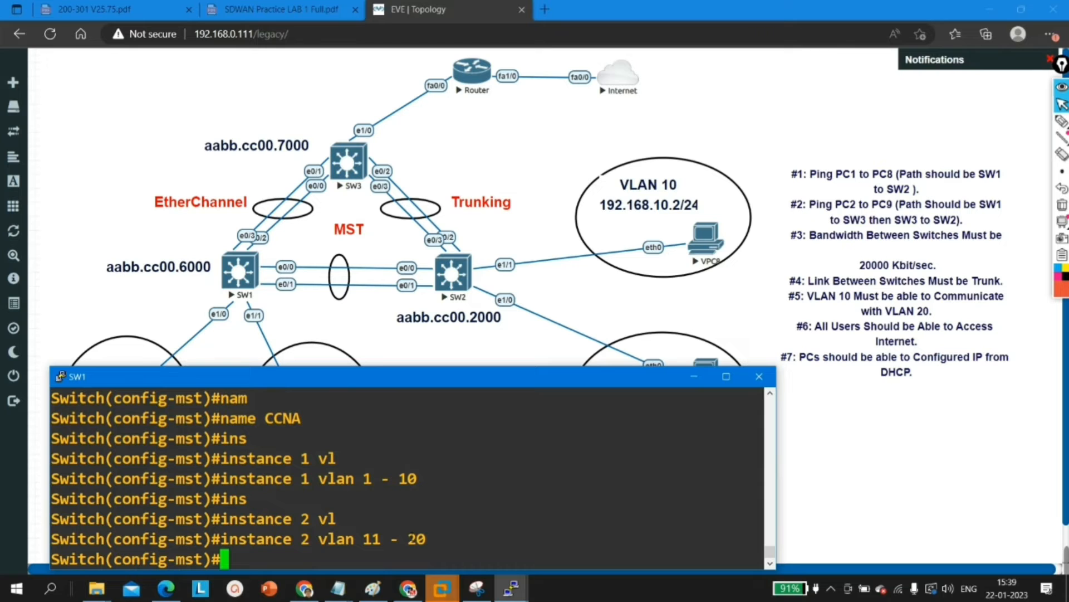
pyautogui.moveTo(318, 538); pyautogui.dragTo(247, 539)
pyautogui.moveTo(362, 538); pyautogui.dragTo(441, 539)
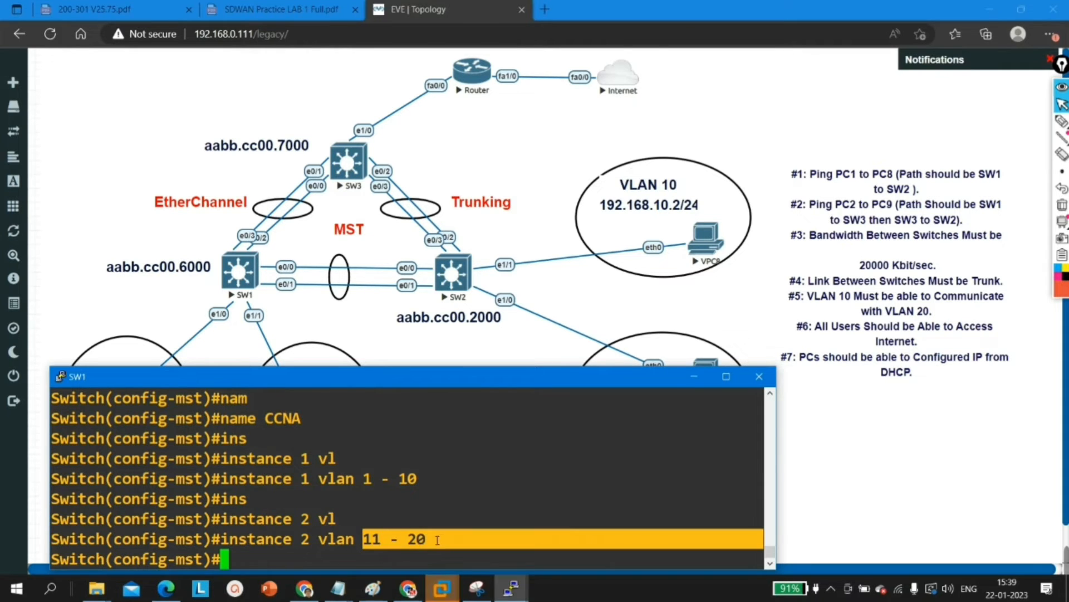
pyautogui.moveTo(255, 478); pyautogui.dragTo(442, 492)
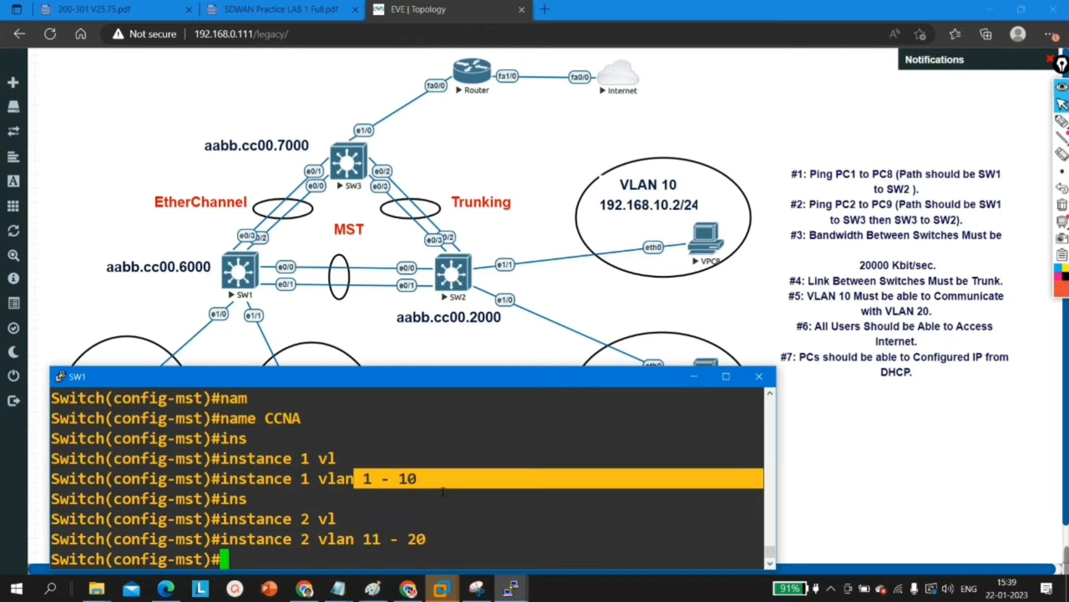
pyautogui.click(438, 521)
pyautogui.press('Return')
pyautogui.press('Return')
pyautogui.write('spo')
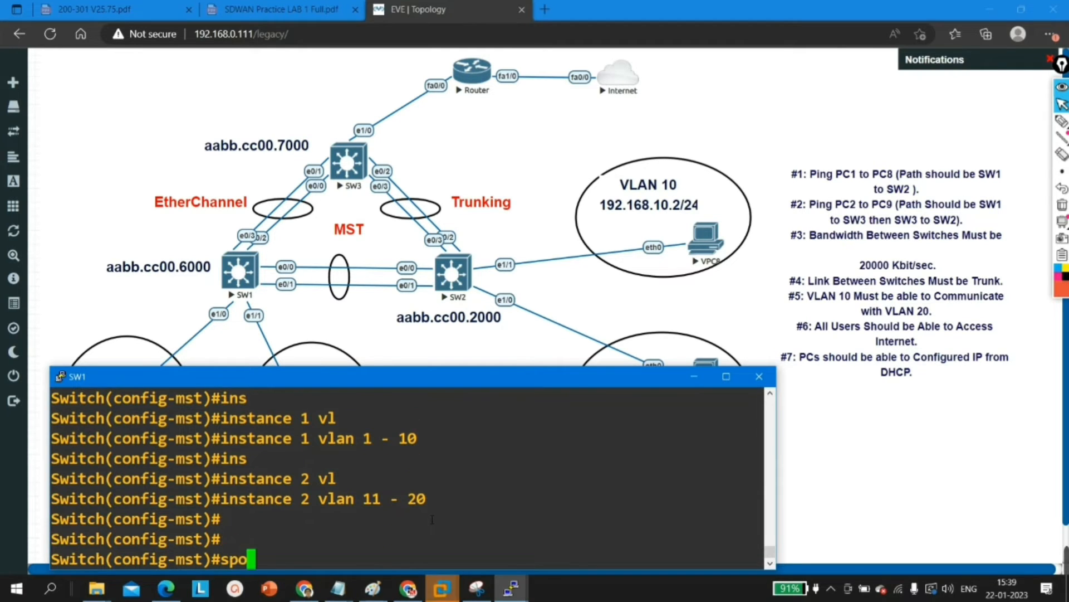
pyautogui.press('Tab')
pyautogui.press('BackSpace')
pyautogui.press('Tab')
pyautogui.write('an')
pyautogui.press('Tab')
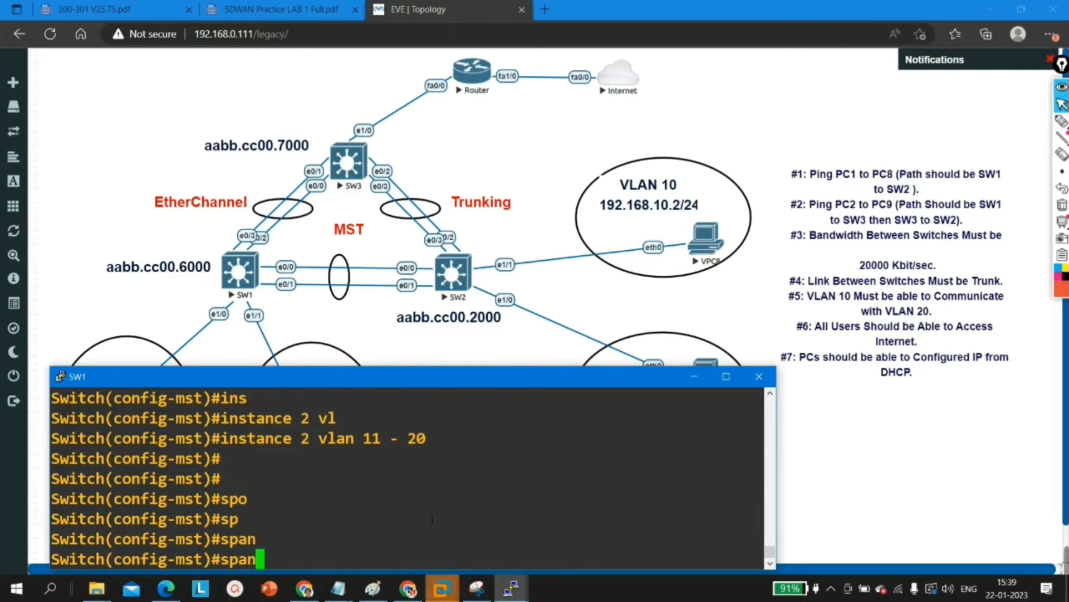
pyautogui.press('BackSpace')
pyautogui.press('BackSpace')
pyautogui.press('BackSpace')
pyautogui.press('BackSpace')
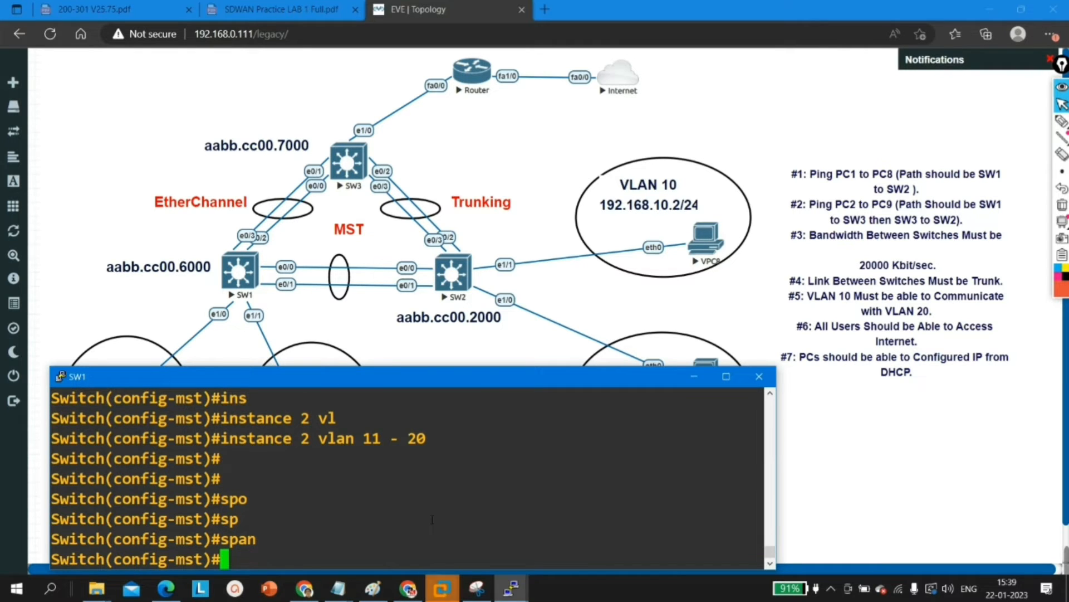
# Step: Set SW1's MST revision number to 1 and return to global configuration mode
pyautogui.write('re')
pyautogui.press('Tab')
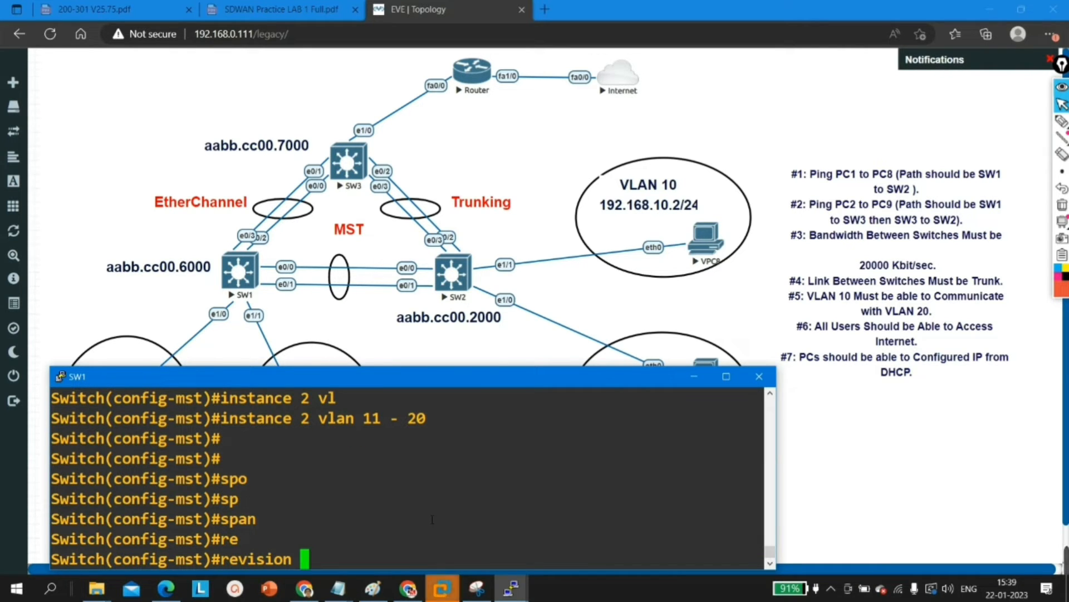
pyautogui.write('1')
pyautogui.press('Return')
pyautogui.press('Return')
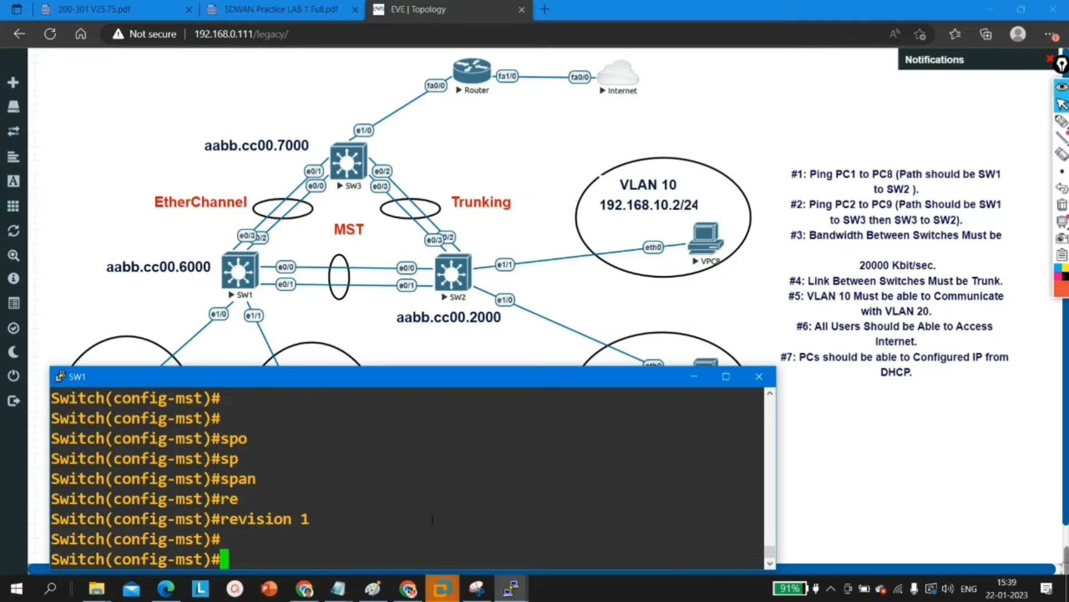
pyautogui.press('Return')
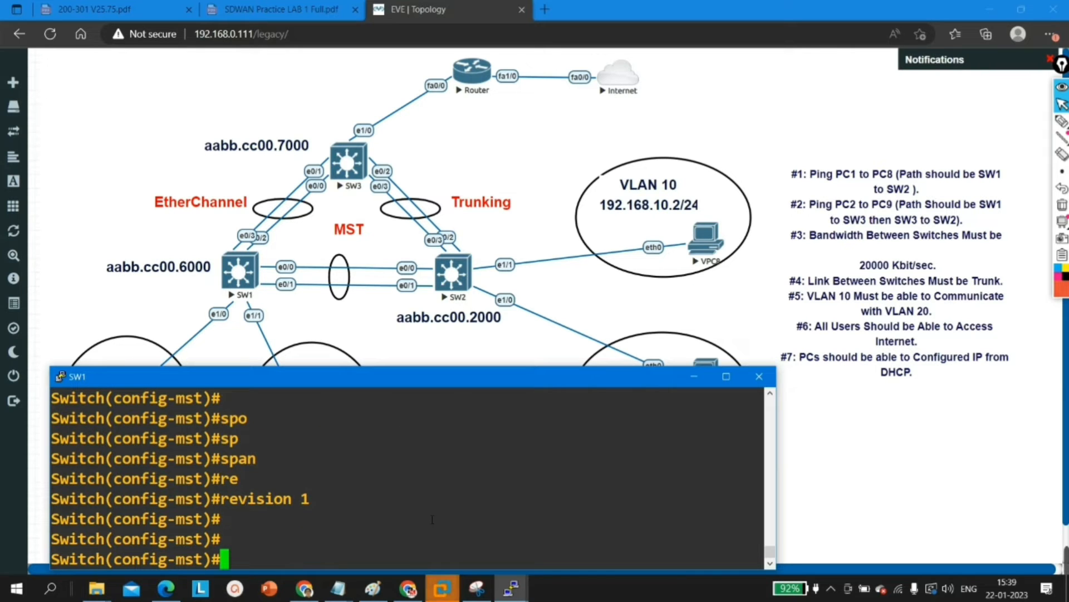
pyautogui.write('exi')
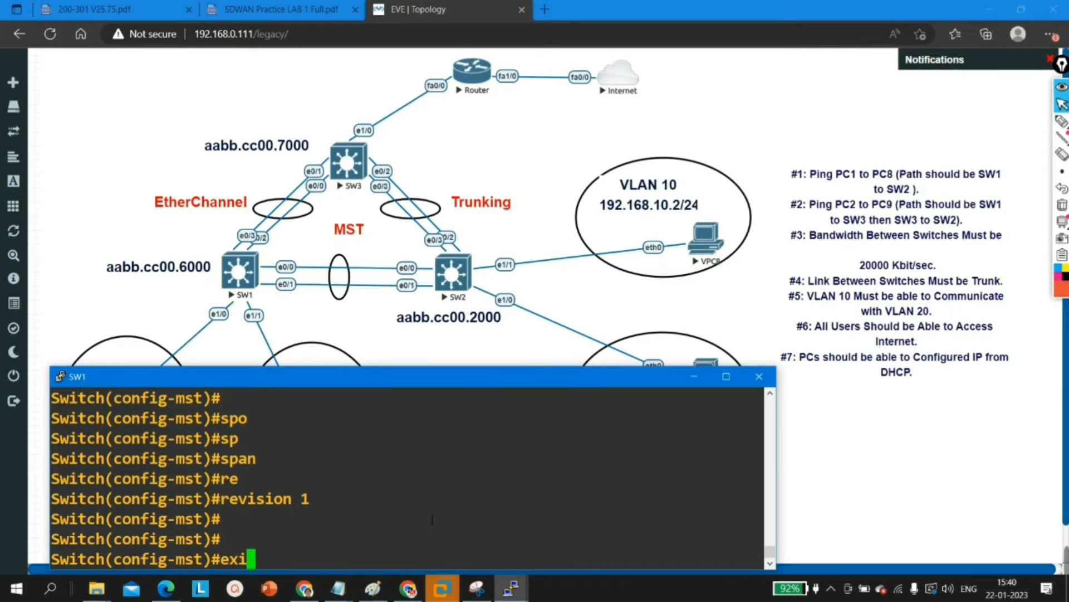
pyautogui.press('Return')
pyautogui.press('Return')
pyautogui.press('Return')
pyautogui.press('Return')
pyautogui.press('Return')
pyautogui.press('Return')
pyautogui.press('Return')
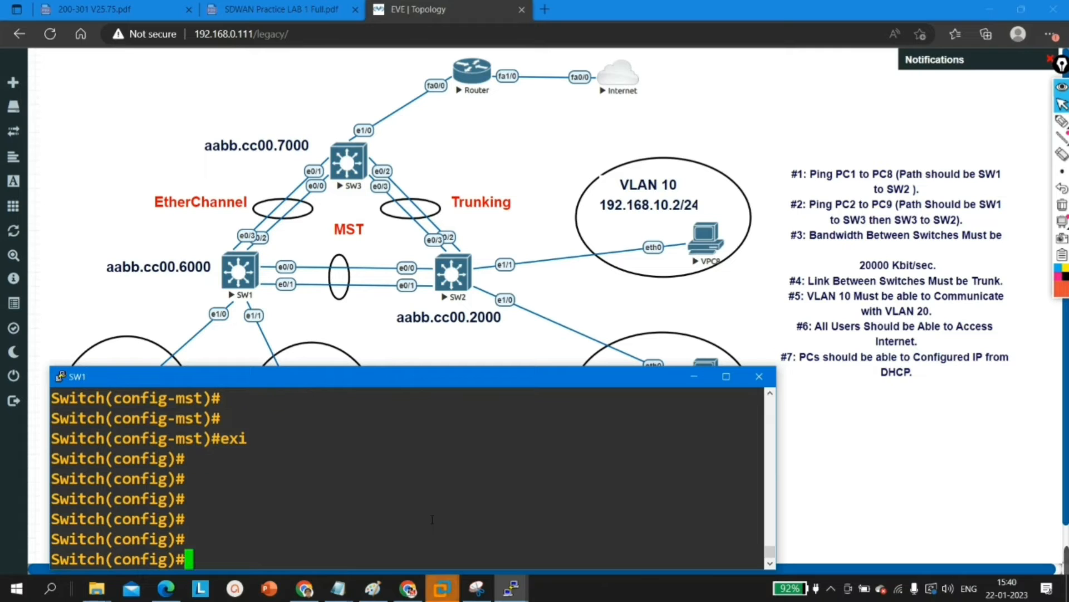
# Step: Configure SW1 as the primary root for MST instance 1
pyautogui.write('sp')
pyautogui.press('Tab')
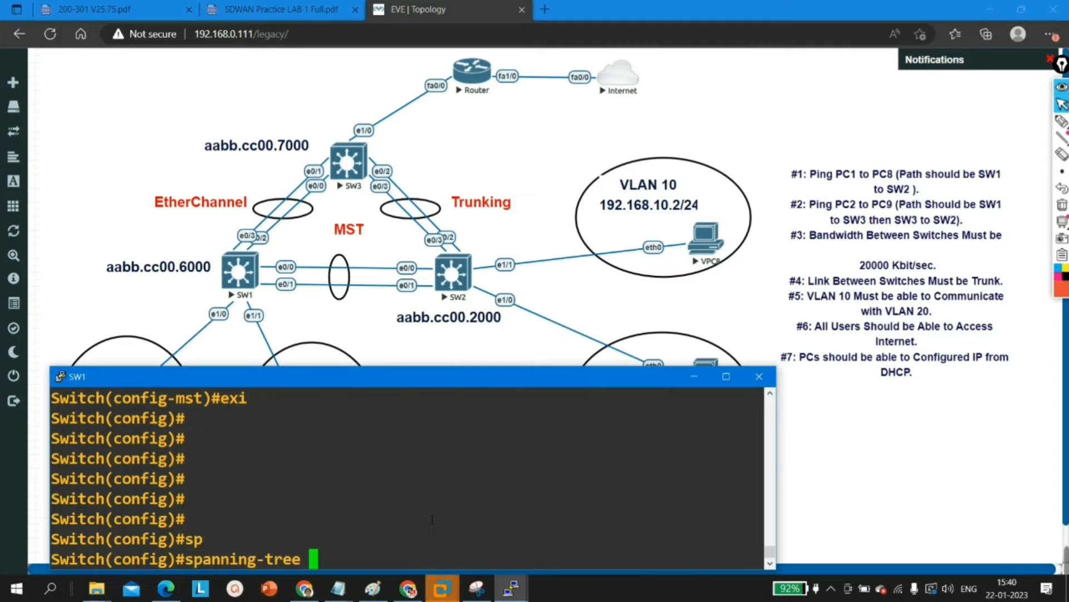
pyautogui.write('ms')
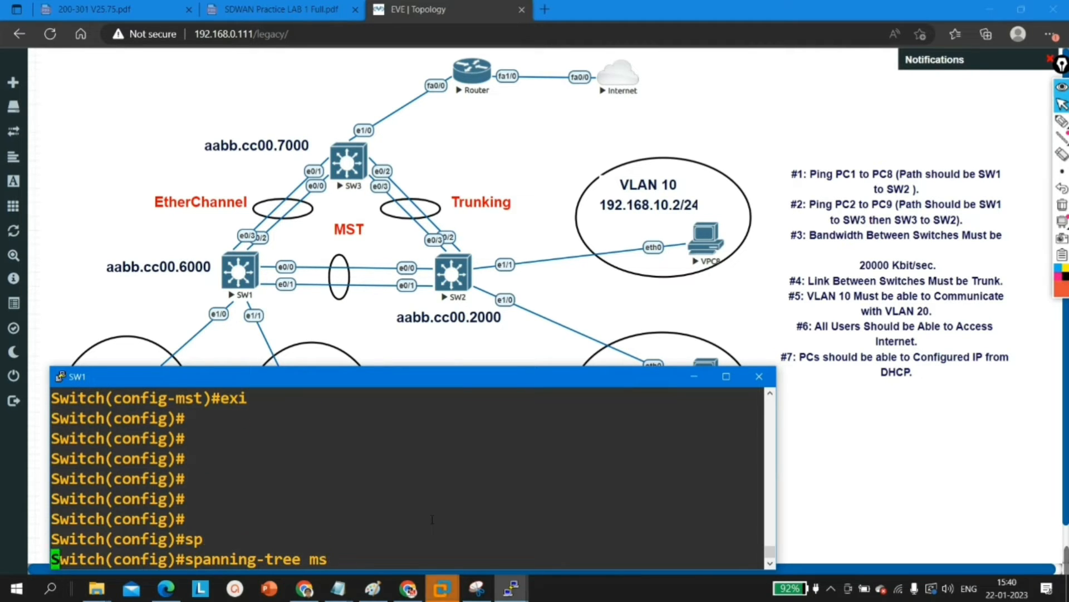
pyautogui.press('Tab')
pyautogui.write('1 ')
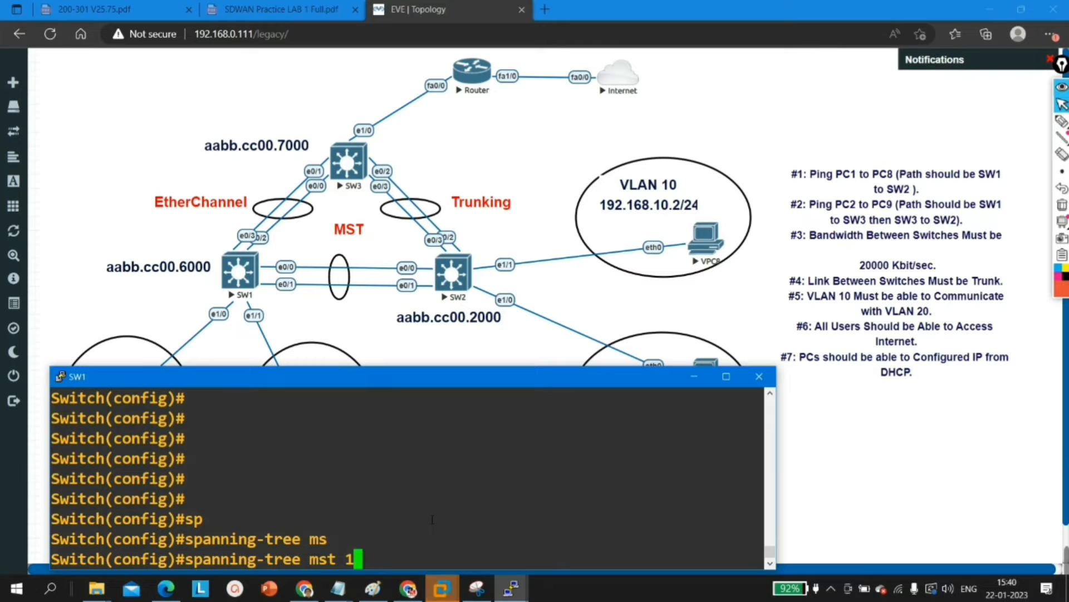
pyautogui.write('ro')
pyautogui.press('Tab')
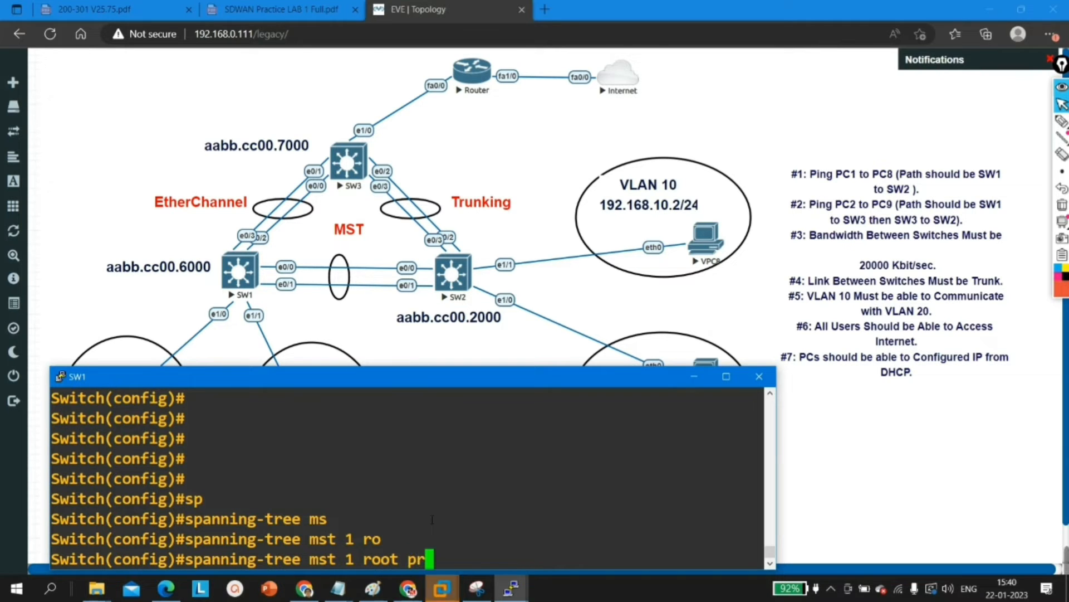
pyautogui.write('pr')
pyautogui.press('Tab')
pyautogui.press('Return')
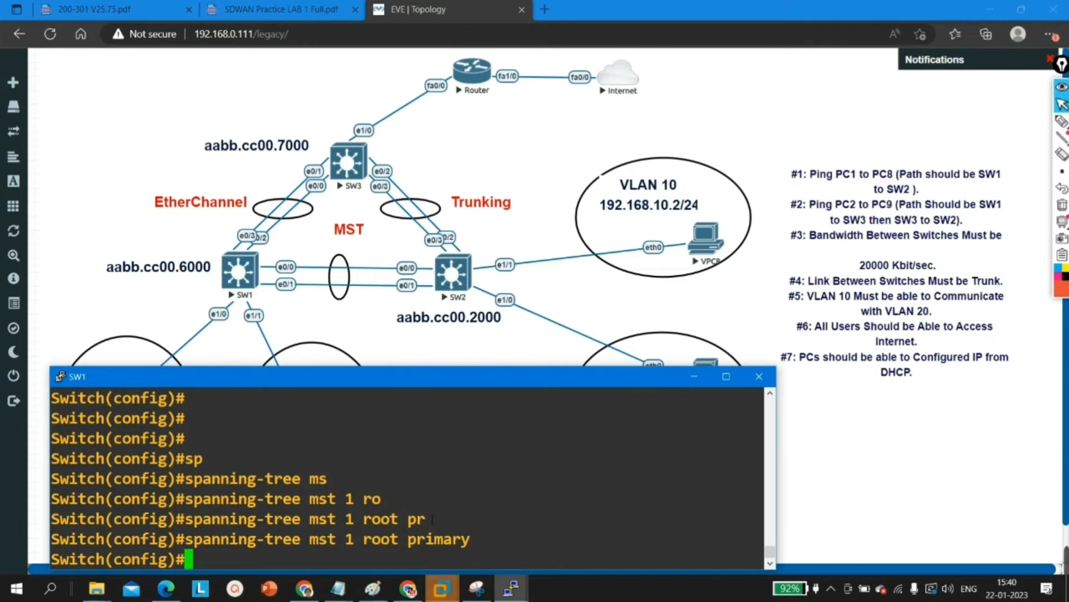
# Step: Configure SW1 as the secondary root for MST instance 2
pyautogui.write('sp')
pyautogui.press('Tab')
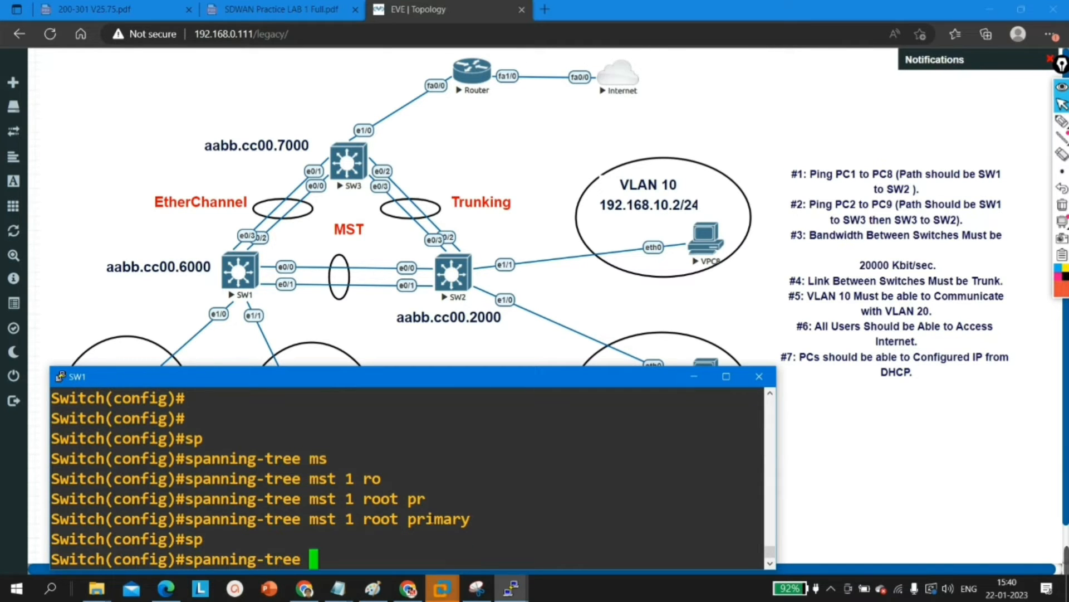
pyautogui.write('ms')
pyautogui.press('Tab')
pyautogui.write('2 ')
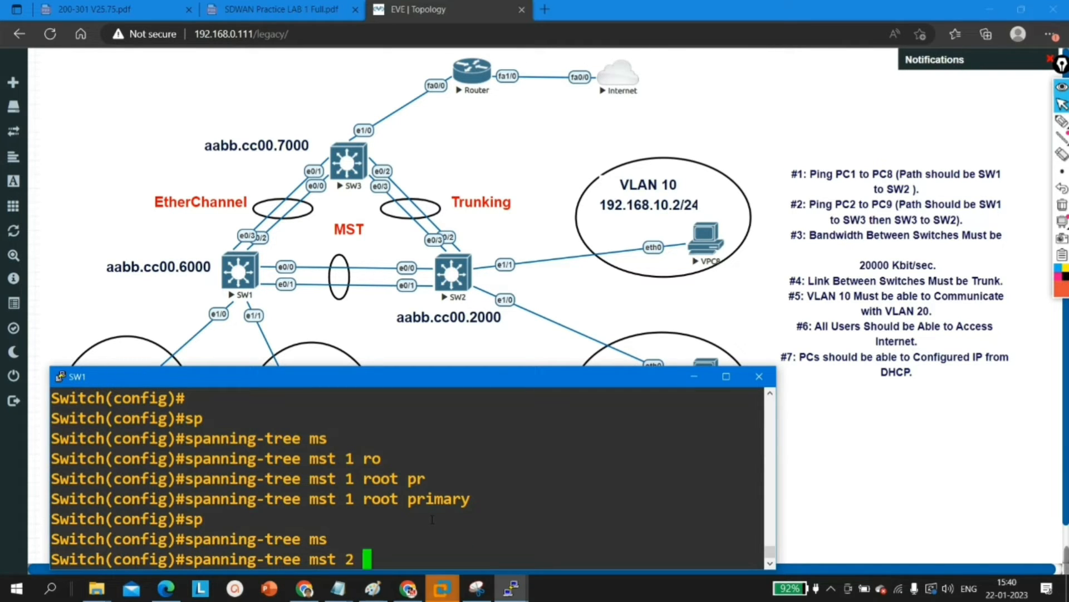
pyautogui.write('ro')
pyautogui.press('Tab')
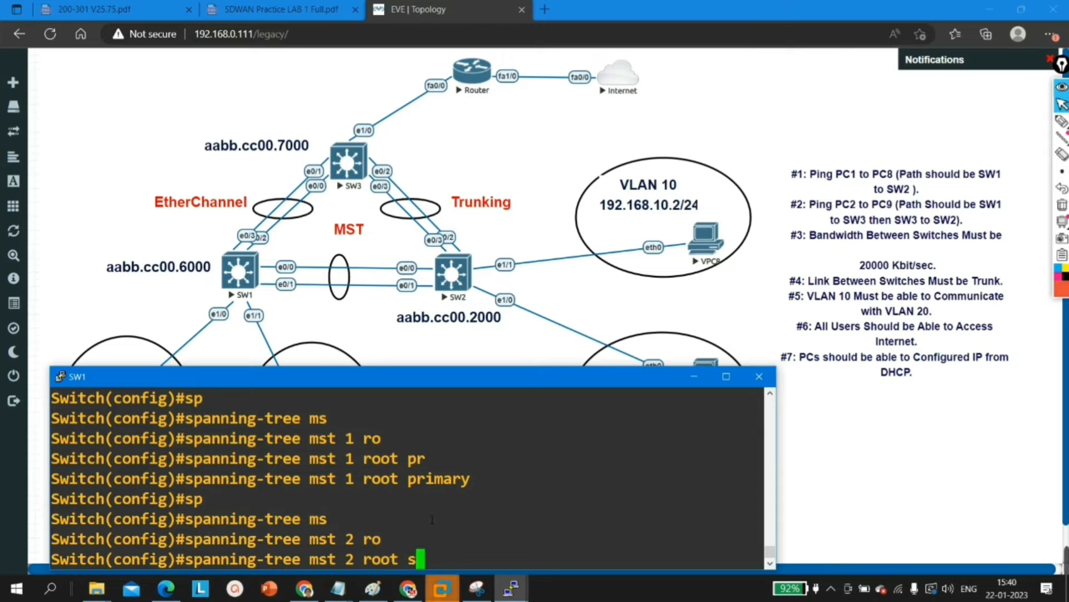
pyautogui.write('se')
pyautogui.press('Tab')
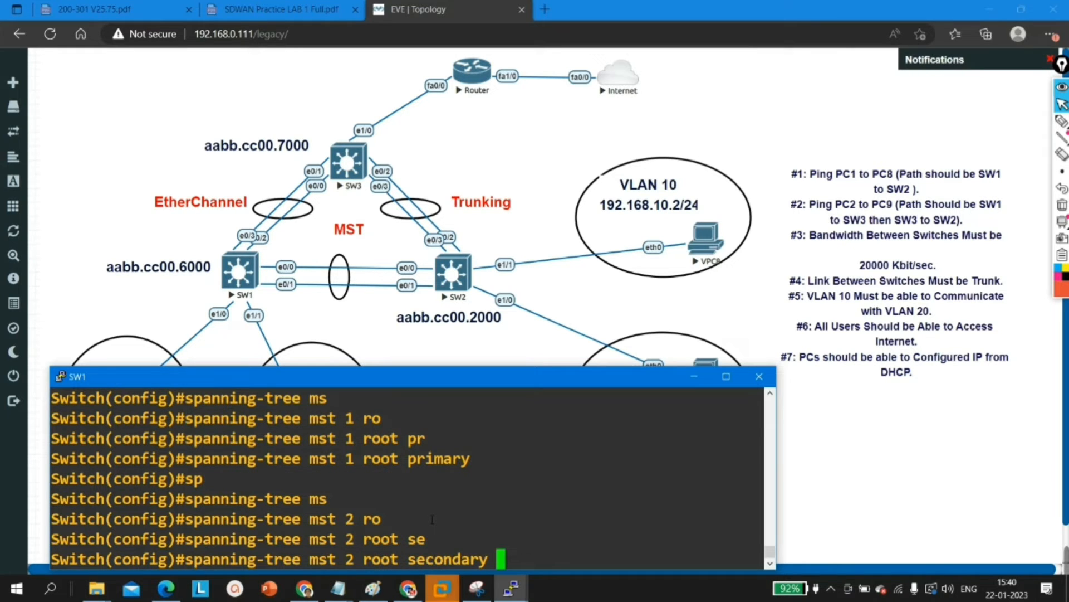
pyautogui.press('Return')
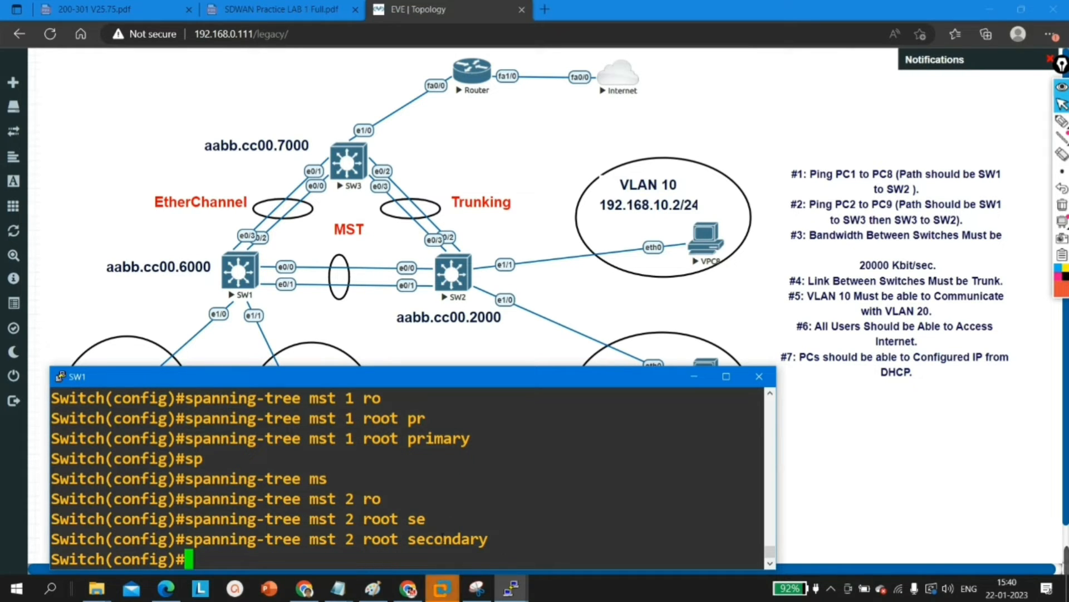
pyautogui.moveTo(506, 539); pyautogui.dragTo(196, 540)
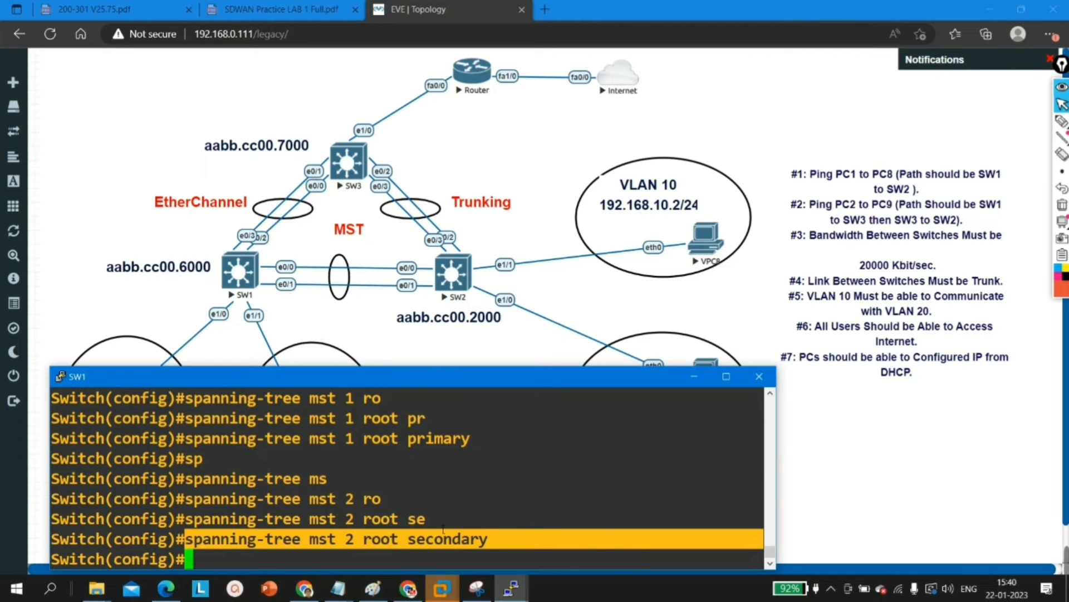
pyautogui.click(360, 534)
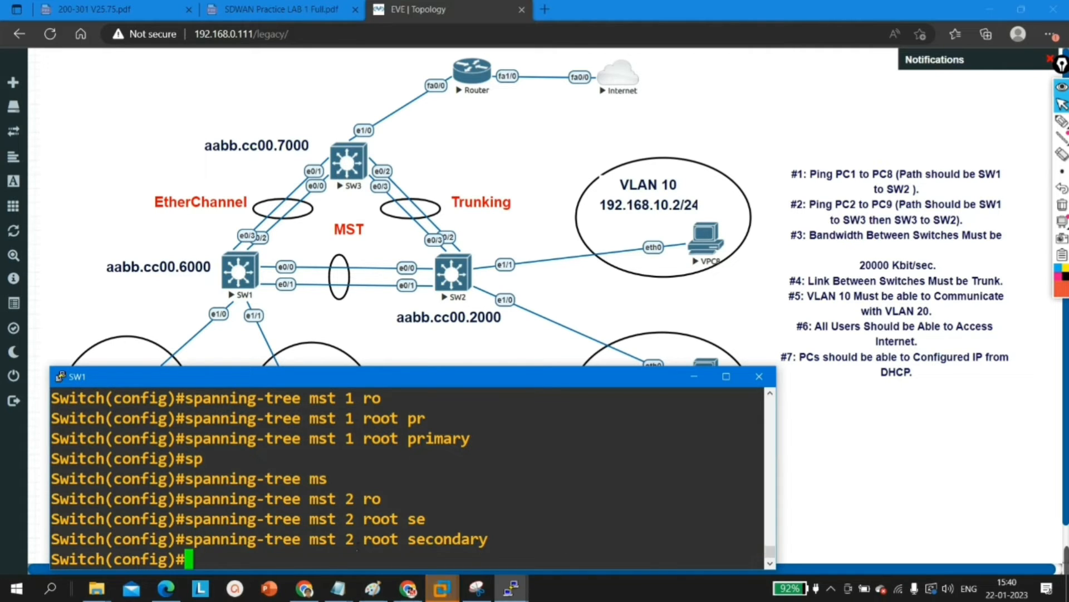
pyautogui.moveTo(500, 548); pyautogui.dragTo(347, 548)
pyautogui.click(384, 546)
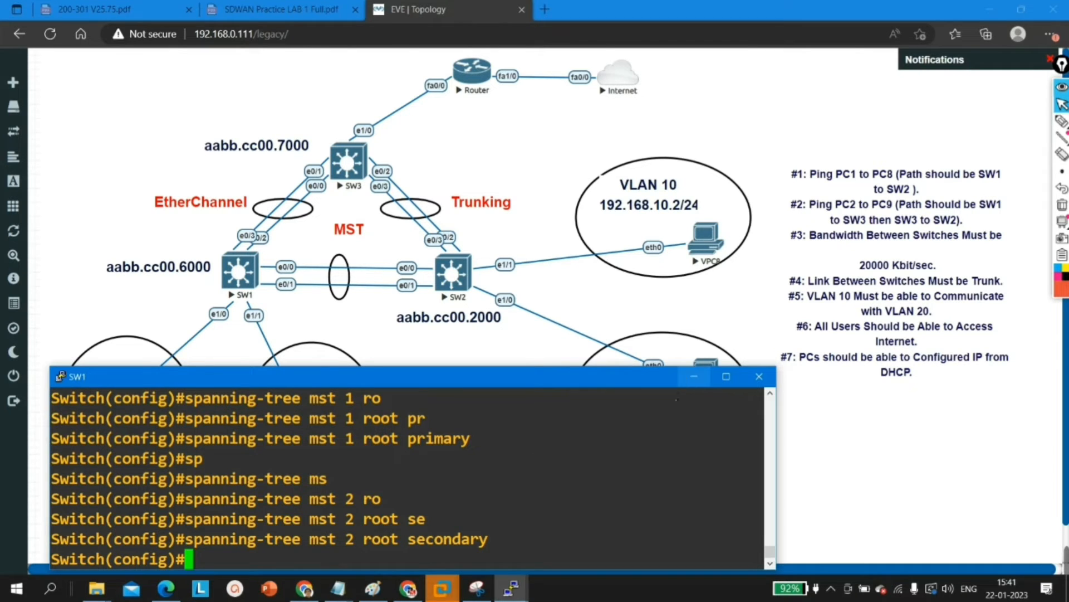
# Step: Leave global configuration mode on SW1 and return to privileged EXEC mode
pyautogui.press('Return')
pyautogui.press('Return')
pyautogui.hotkey('ctrl', 'z')
# Step: Display the trunk status of SW1's interfaces and enlarge the console to read it
pyautogui.press('Return')
pyautogui.press('Return')
pyautogui.press('Return')
pyautogui.press('Return')
pyautogui.press('Return')
pyautogui.press('Return')
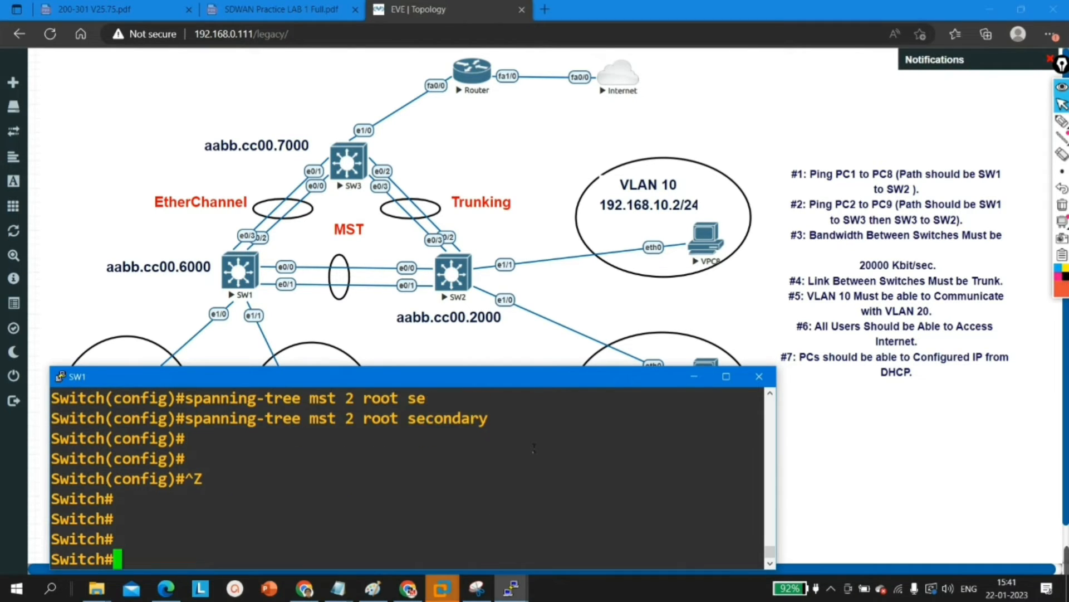
pyautogui.write('show int')
pyautogui.press('Tab')
pyautogui.write('tr')
pyautogui.press('Tab')
pyautogui.press('Return')
pyautogui.press('Return')
pyautogui.press('Return')
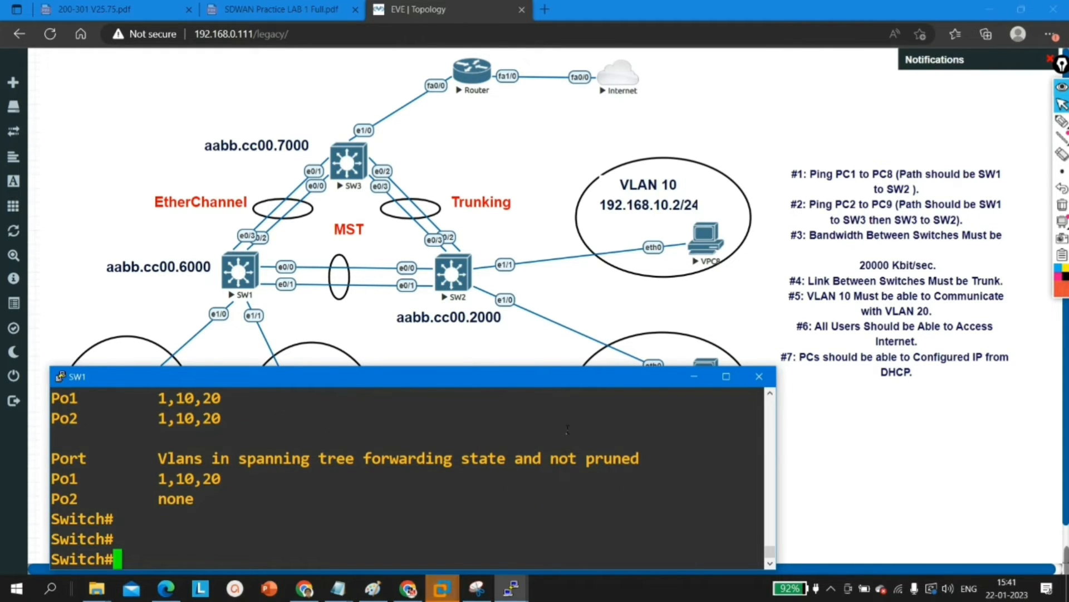
pyautogui.click(727, 376)
# Step: Display SW1's spanning-tree summary and examine which MST instances it is the root bridge for
pyautogui.press('Return')
pyautogui.press('Return')
pyautogui.press('Return')
pyautogui.write('sh')
pyautogui.press('Tab')
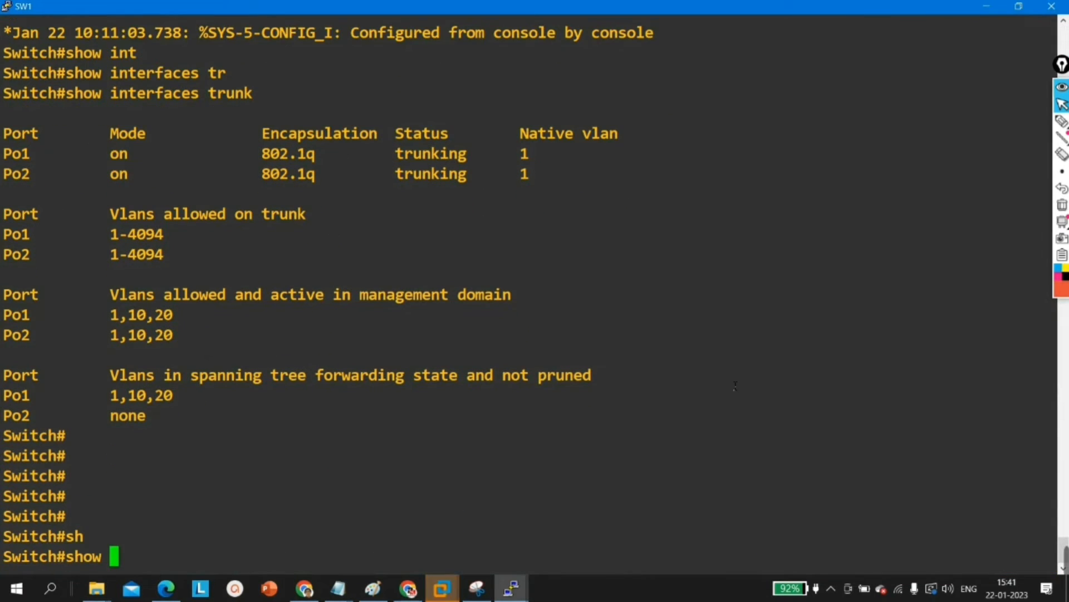
pyautogui.write('sp')
pyautogui.press('Tab')
pyautogui.write('s')
pyautogui.press('Tab')
pyautogui.press('Return')
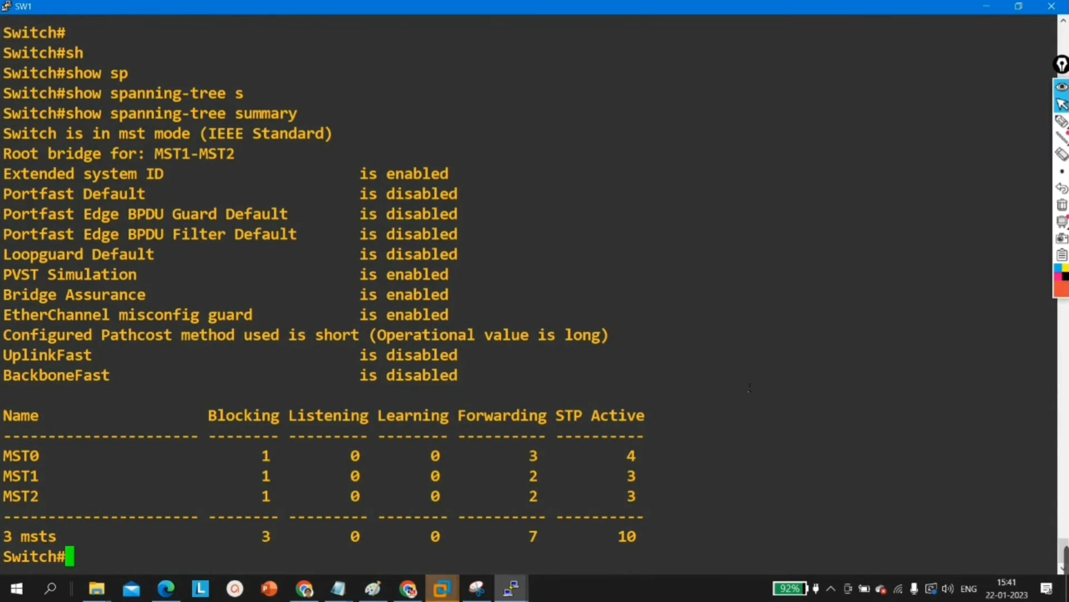
pyautogui.moveTo(156, 156); pyautogui.dragTo(251, 159)
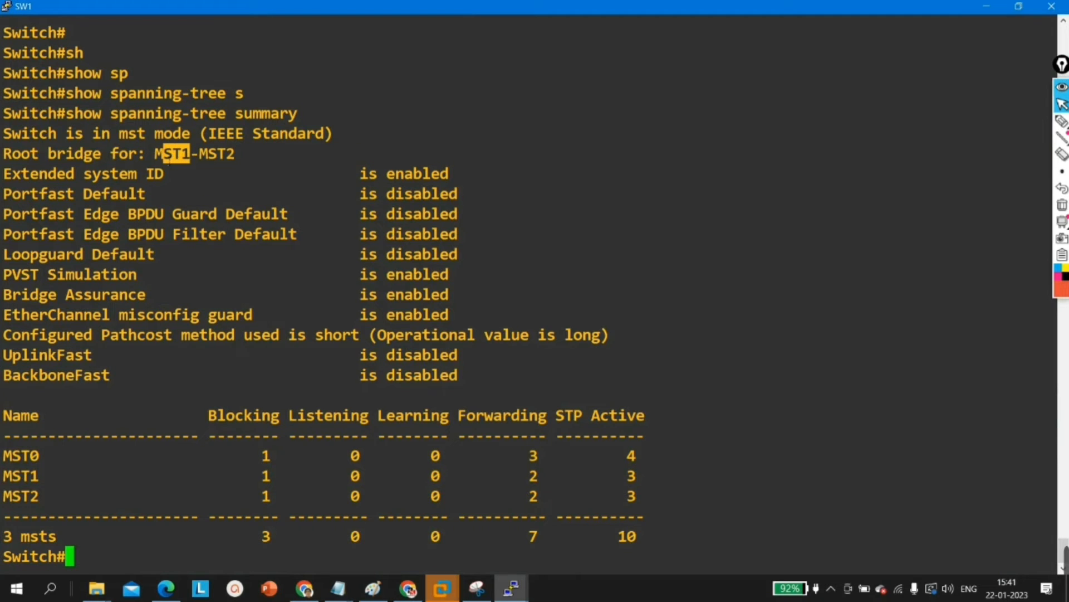
pyautogui.moveTo(249, 163); pyautogui.dragTo(208, 162)
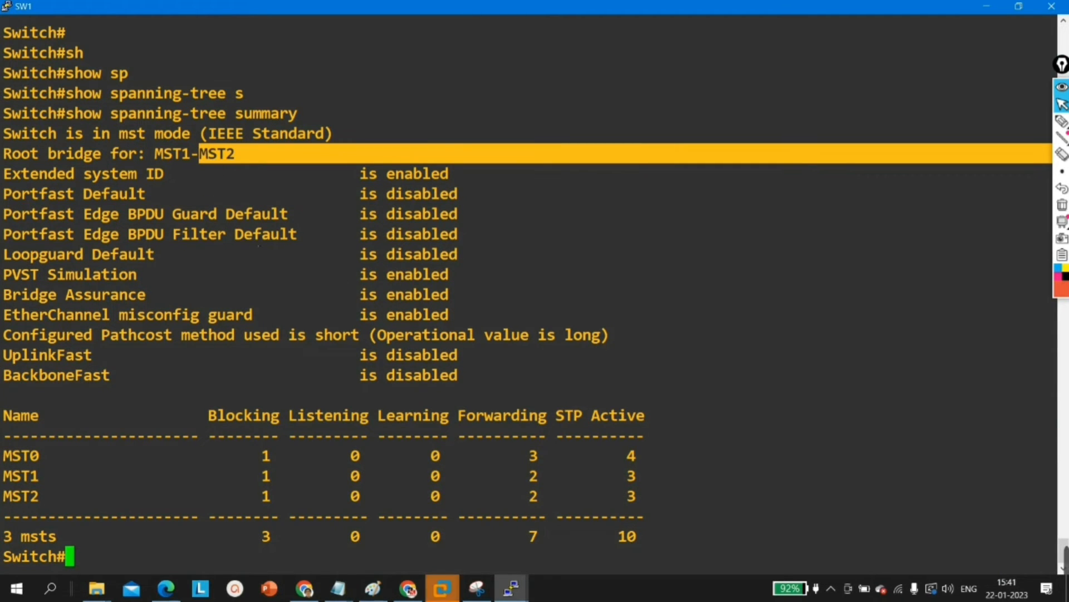
# Step: Display the spanning-tree details for VLAN 10 on SW1
pyautogui.write('sh')
pyautogui.press('Tab')
pyautogui.write('sp')
pyautogui.press('Tab')
pyautogui.write('vl')
pyautogui.press('Tab')
pyautogui.write('10')
pyautogui.press('Return')
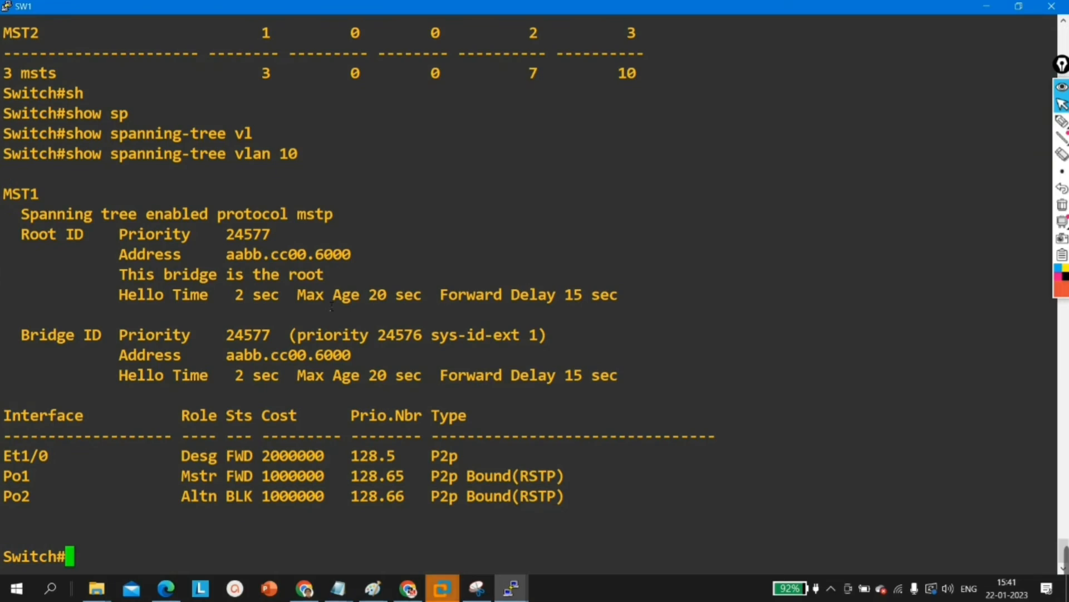
# Step: Examine SW1's root bridge status and port-channel roles in the VLAN 10 output, comparing them with the topology
pyautogui.moveTo(123, 274); pyautogui.dragTo(349, 276)
pyautogui.moveTo(93, 261); pyautogui.dragTo(354, 275)
pyautogui.click(355, 276)
pyautogui.moveTo(176, 460); pyautogui.dragTo(361, 474)
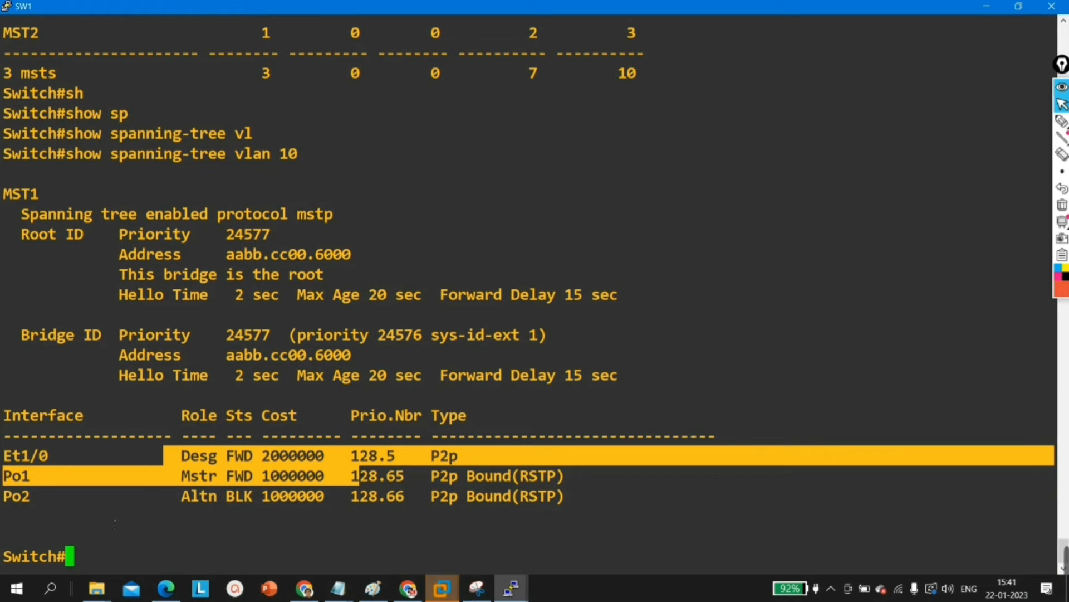
pyautogui.click(8, 486)
pyautogui.moveTo(8, 478); pyautogui.dragTo(328, 480)
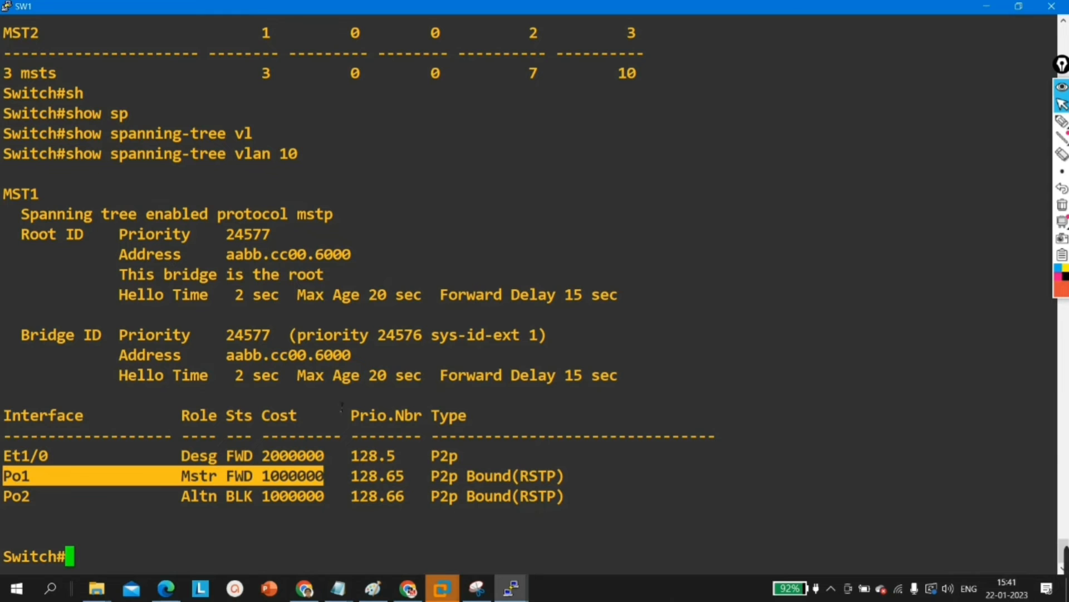
pyautogui.click(1020, 13)
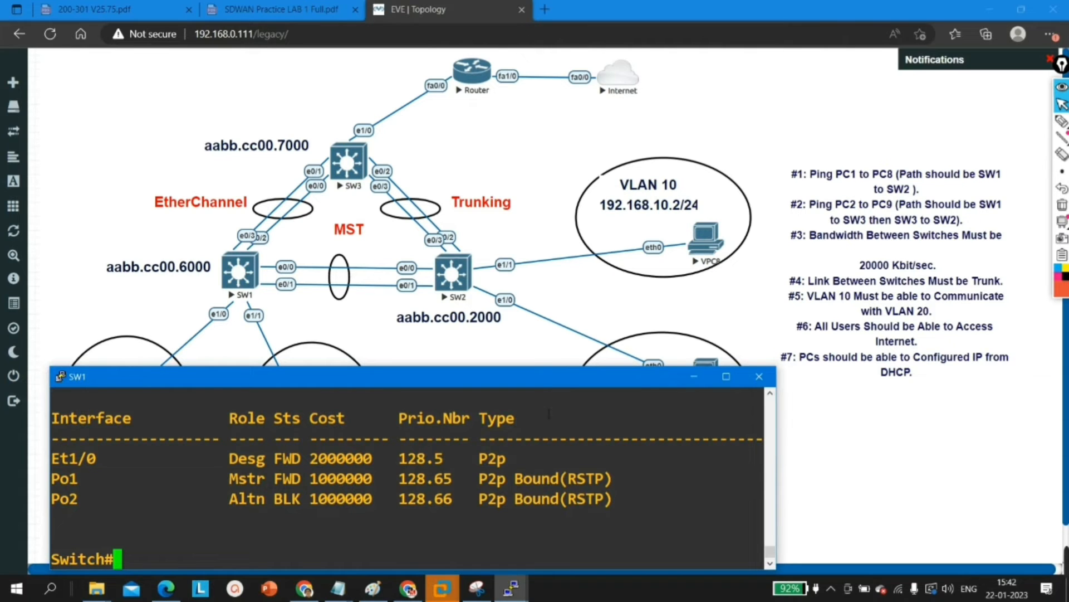
pyautogui.moveTo(90, 504)
pyautogui.mouseDown()
pyautogui.moveTo(52, 500)
pyautogui.moveTo(111, 504)
pyautogui.moveTo(70, 504)
pyautogui.mouseUp()
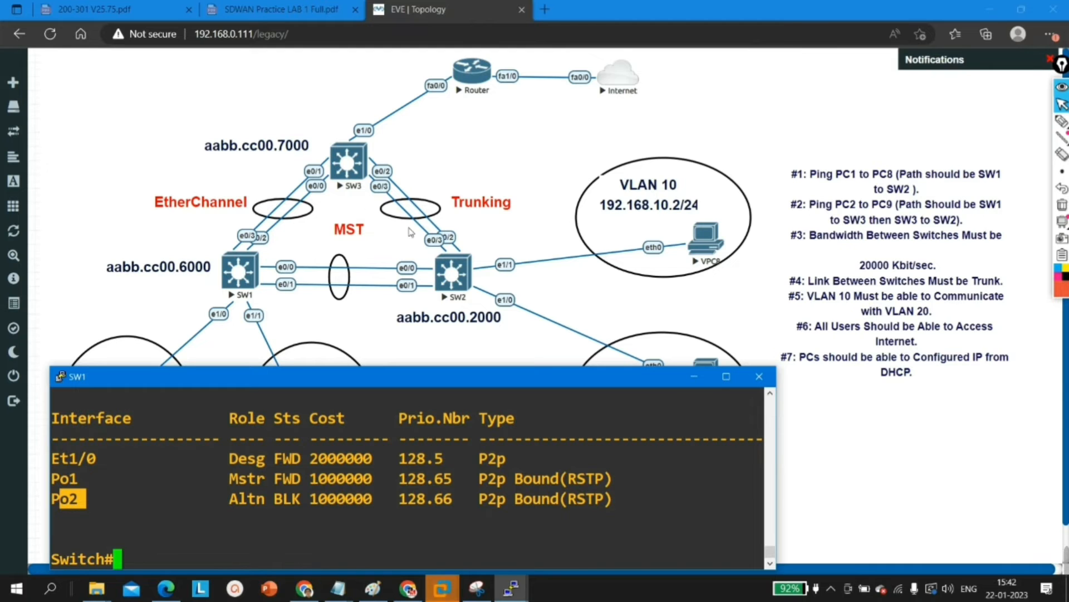
pyautogui.click(726, 378)
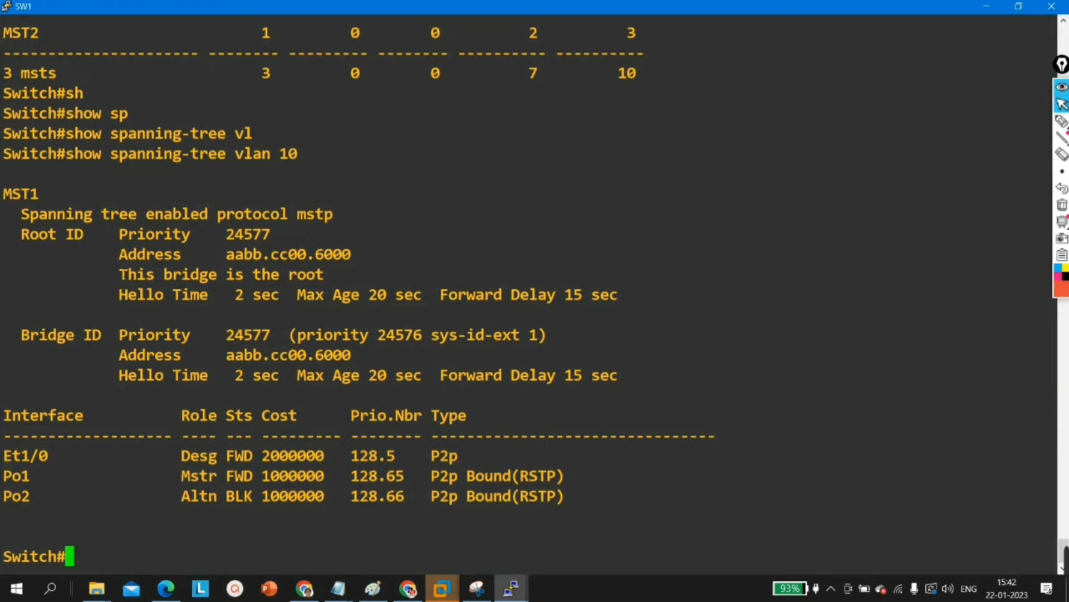
pyautogui.moveTo(120, 275); pyautogui.dragTo(332, 273)
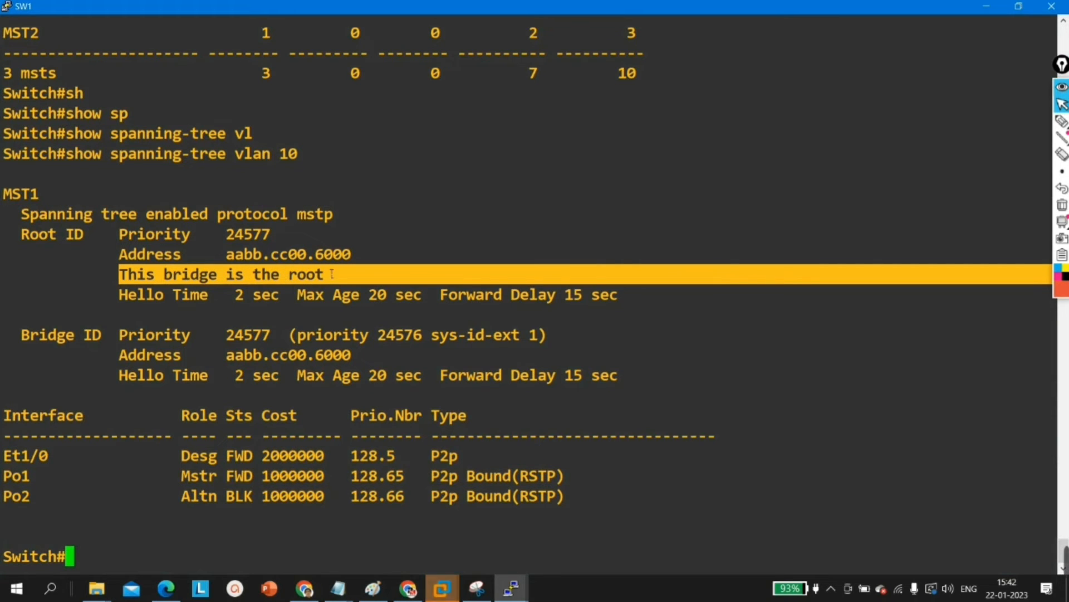
# Step: Switch to the SW2 console and leave interface configuration for global configuration mode
pyautogui.click(1019, 6)
pyautogui.click(694, 376)
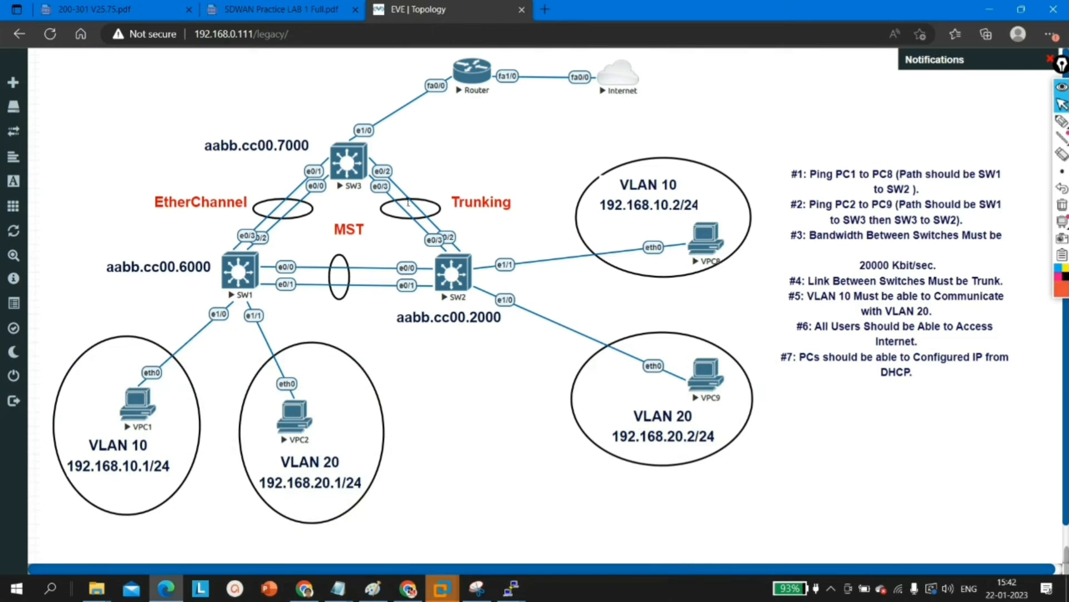
pyautogui.click(511, 587)
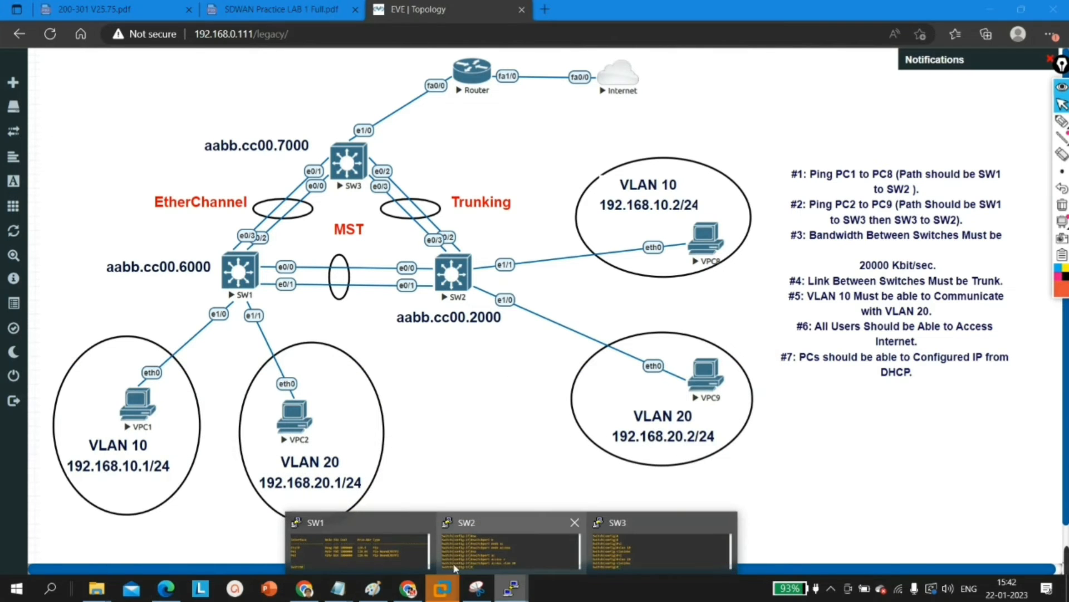
pyautogui.click(489, 544)
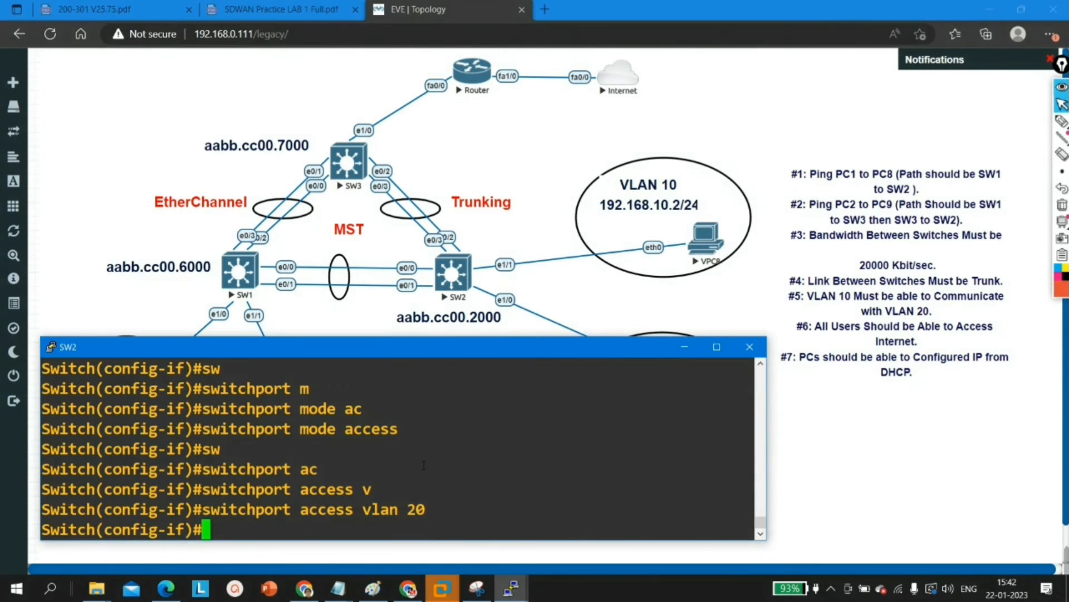
pyautogui.press('Return')
pyautogui.press('Return')
pyautogui.write('ex')
pyautogui.press('Return')
pyautogui.press('Return')
pyautogui.press('Return')
pyautogui.press('Return')
pyautogui.press('Return')
pyautogui.press('Return')
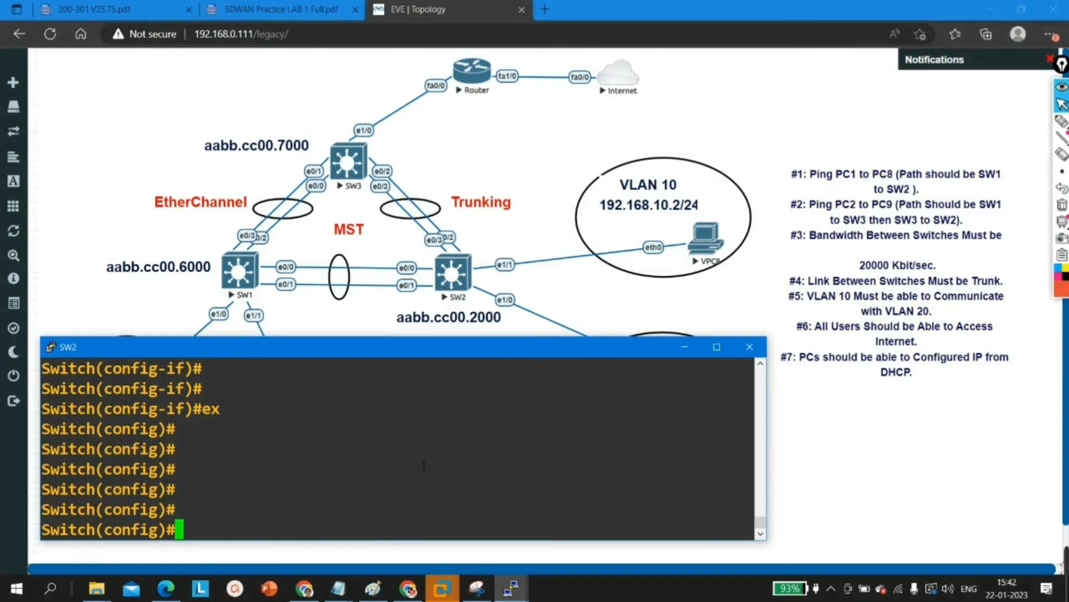
# Step: Enable spanning tree for VLAN 1 on SW2
pyautogui.write('sp')
pyautogui.press('Tab')
pyautogui.write('vl')
pyautogui.press('Tab')
pyautogui.write('1')
pyautogui.press('Return')
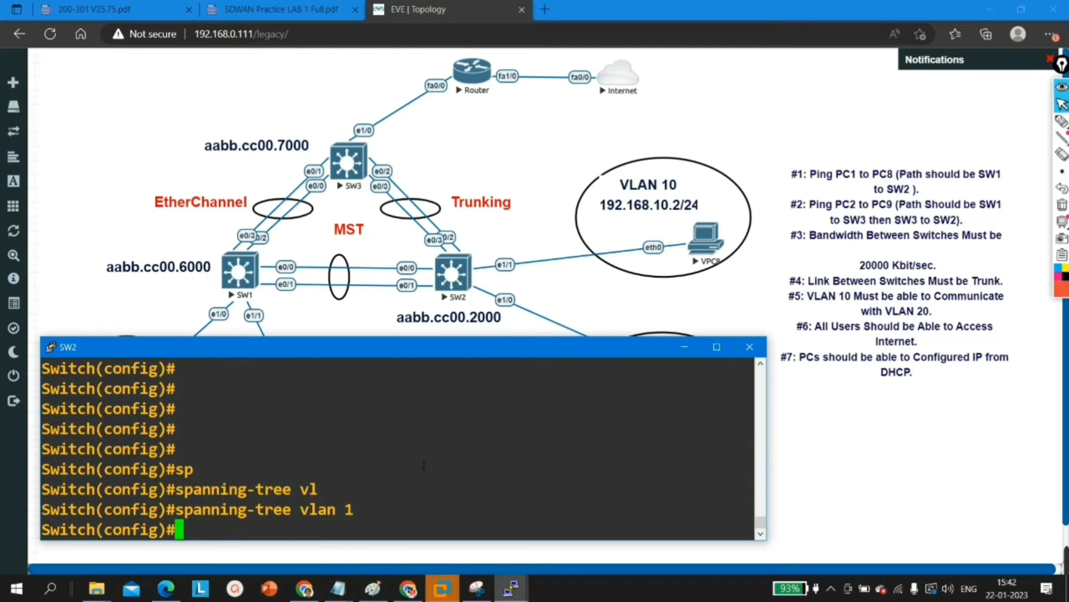
# Step: Set SW2's spanning-tree mode to MST
pyautogui.write('sp')
pyautogui.press('Tab')
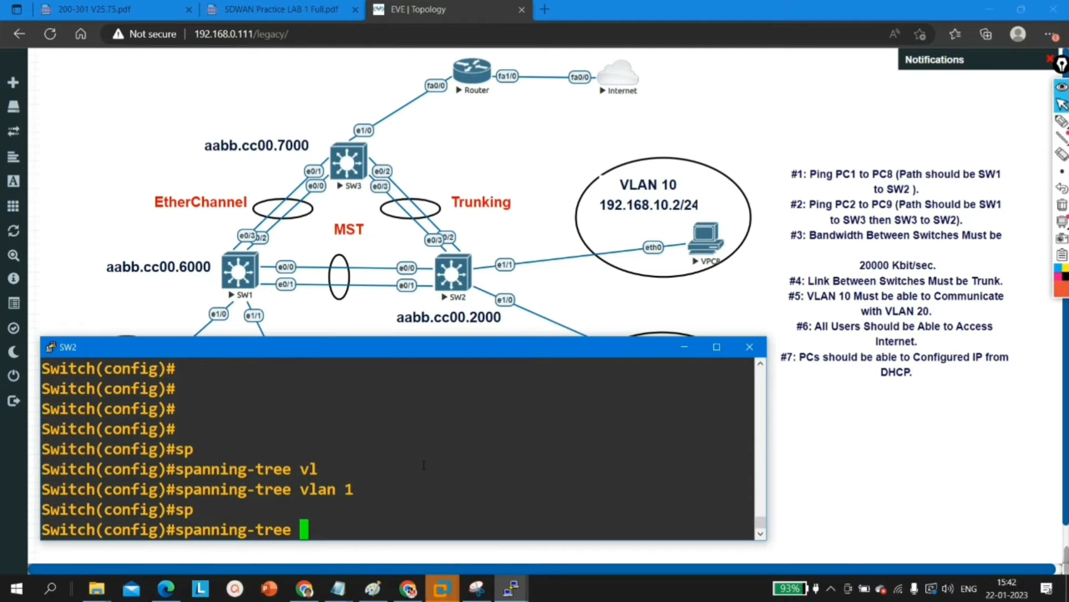
pyautogui.write('mo')
pyautogui.press('Tab')
pyautogui.write('ms')
pyautogui.press('Tab')
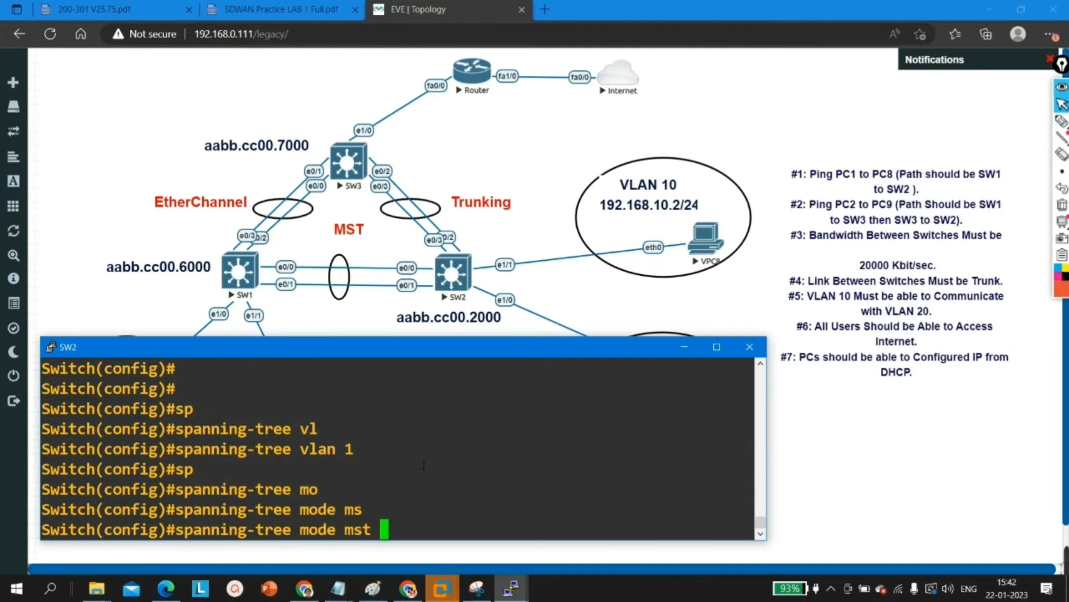
pyautogui.press('Return')
pyautogui.press('Return')
pyautogui.press('Return')
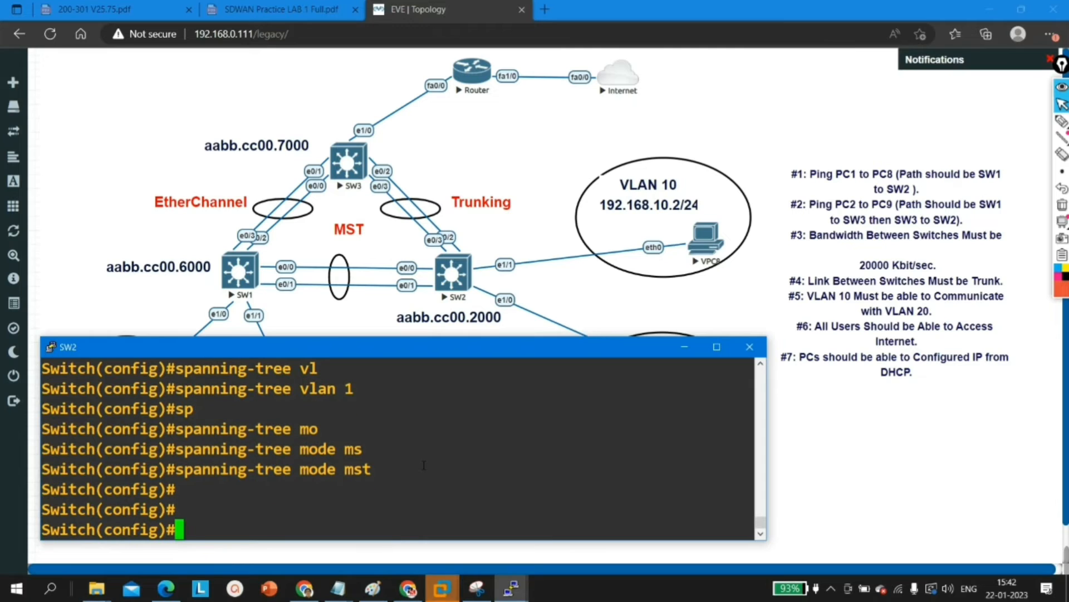
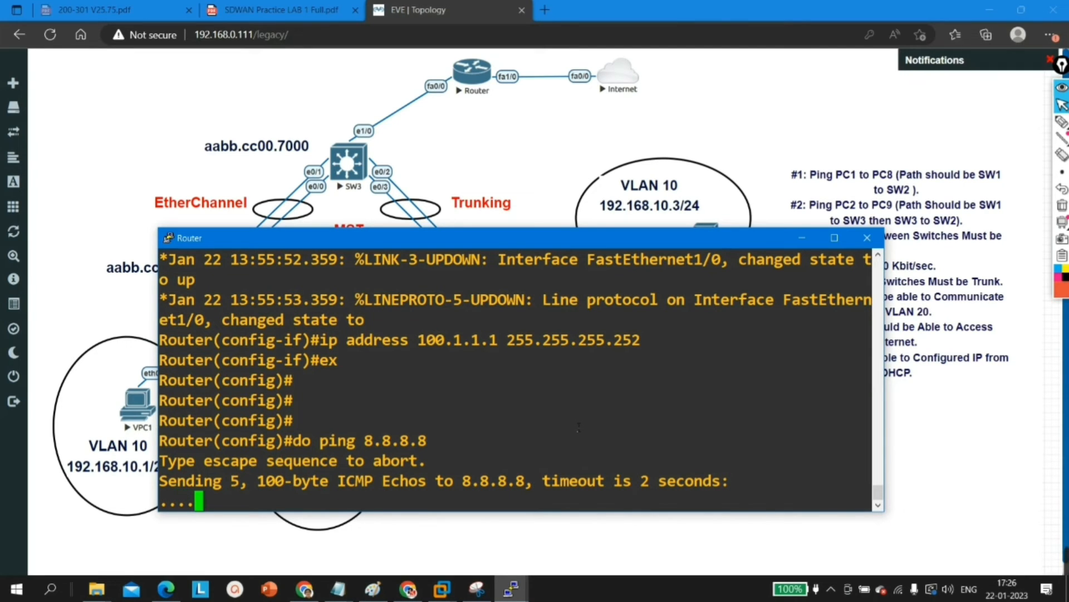
# Step: Add a default static route (0.0.0.0 0.0.0.0) on the router, exiting through interface f1/0
pyautogui.press('Return')
pyautogui.press('Return')
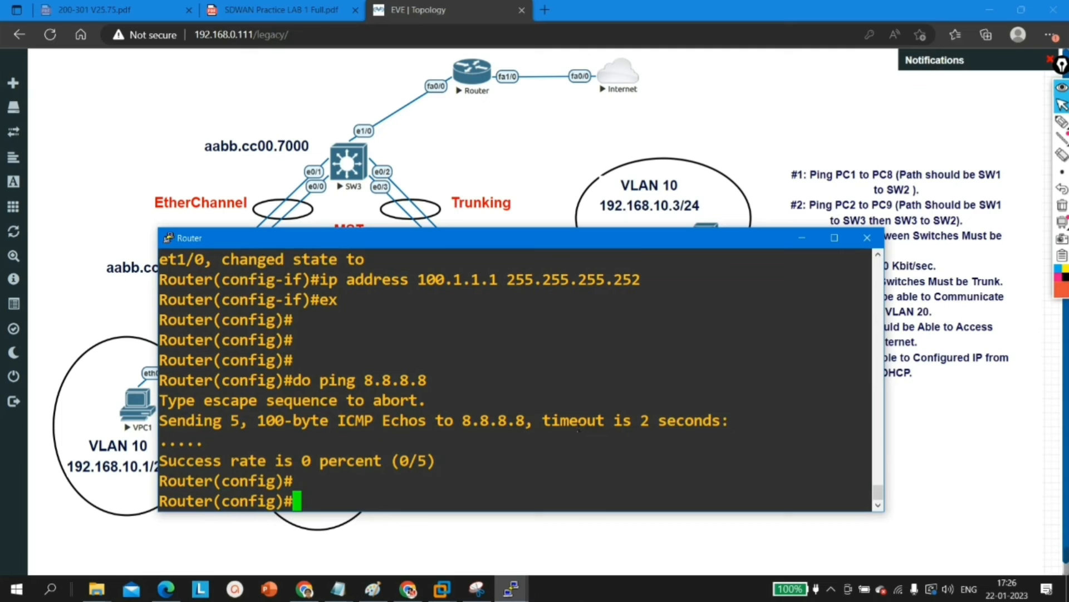
pyautogui.write('ip r')
pyautogui.write('ou')
pyautogui.press('Tab')
pyautogui.write('te')
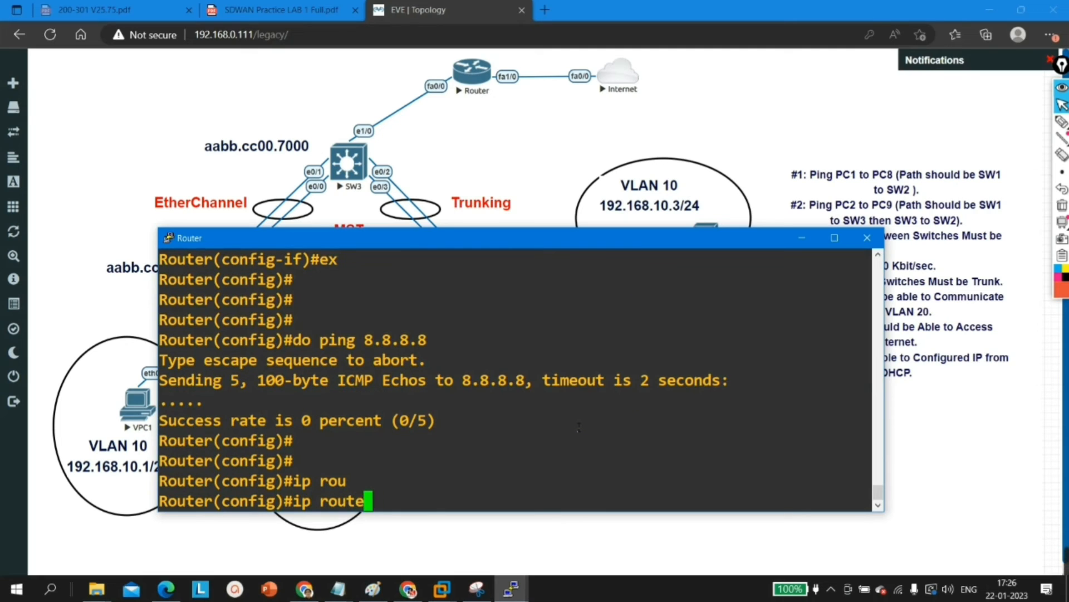
pyautogui.write(' 0.0.0.0 0.0')
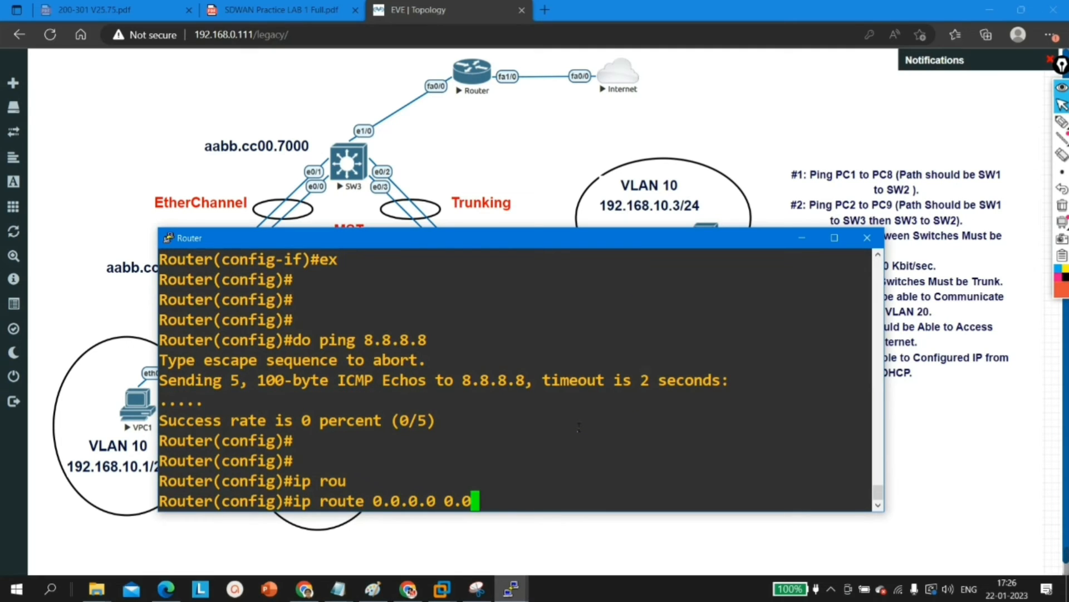
pyautogui.write('.0.0 f1/0')
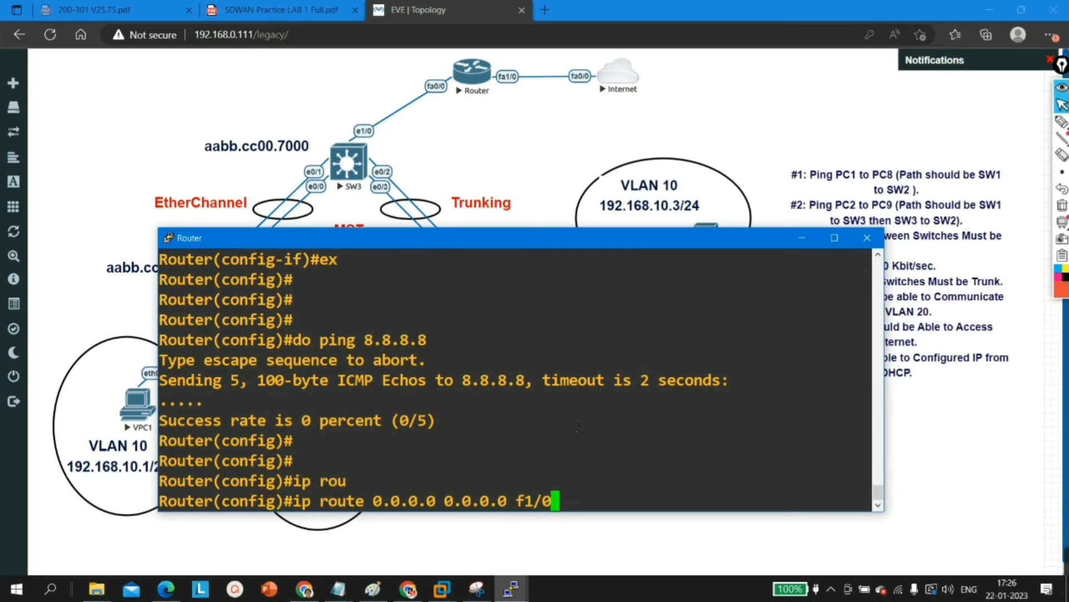
pyautogui.press('Return')
# Step: Ping 8.8.8.8 from the router to test its Internet connectivity
pyautogui.press('Return')
pyautogui.press('Return')
pyautogui.press('Return')
pyautogui.press('Up')
pyautogui.press('Up')
pyautogui.press('Return')
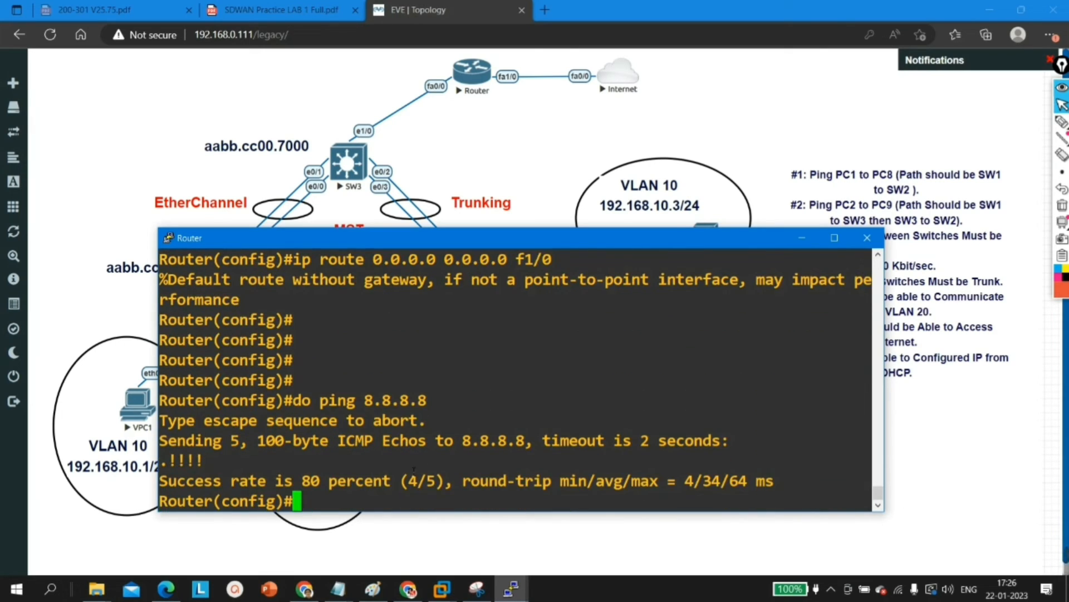
pyautogui.press('Return')
pyautogui.press('Return')
pyautogui.press('Return')
pyautogui.press('Return')
pyautogui.press('Return')
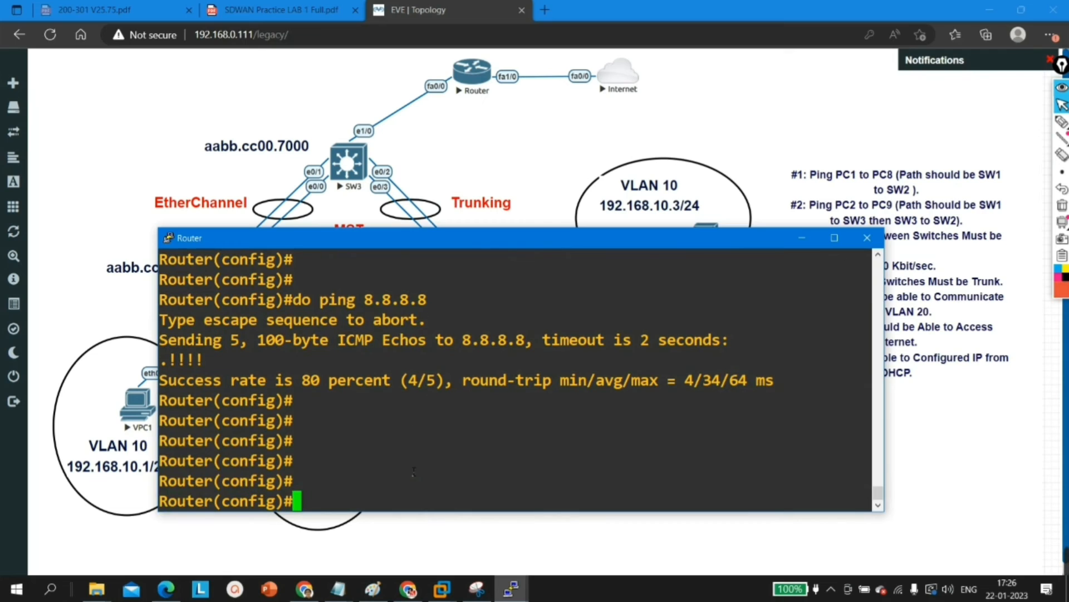
# Step: Create a DHCP pool named vlan10 on the router
pyautogui.write('ip dh')
pyautogui.press('Tab')
pyautogui.write('po')
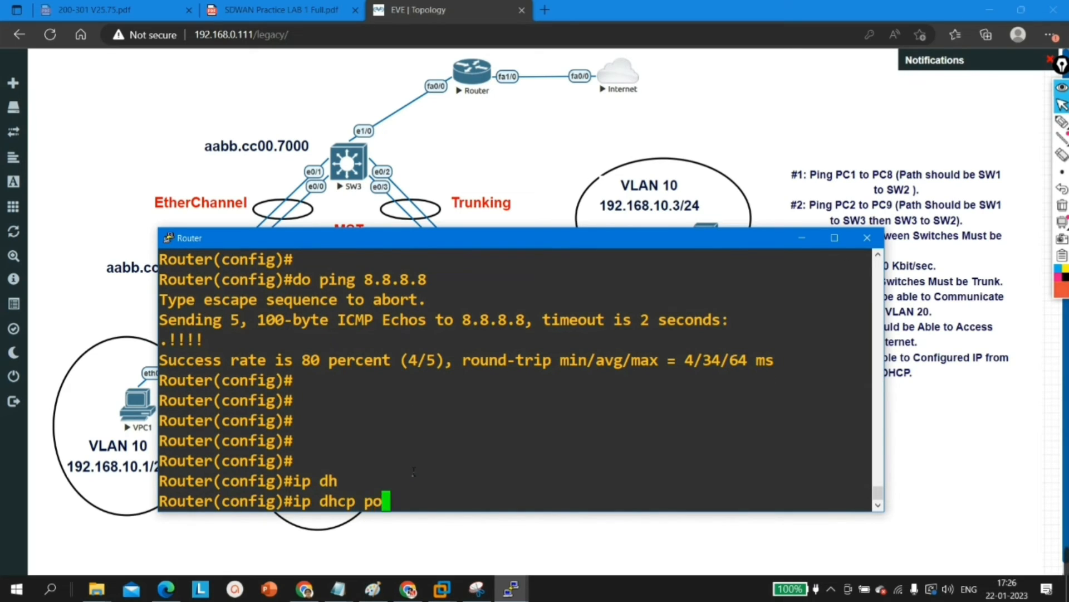
pyautogui.press('Tab')
pyautogui.write('vlan10')
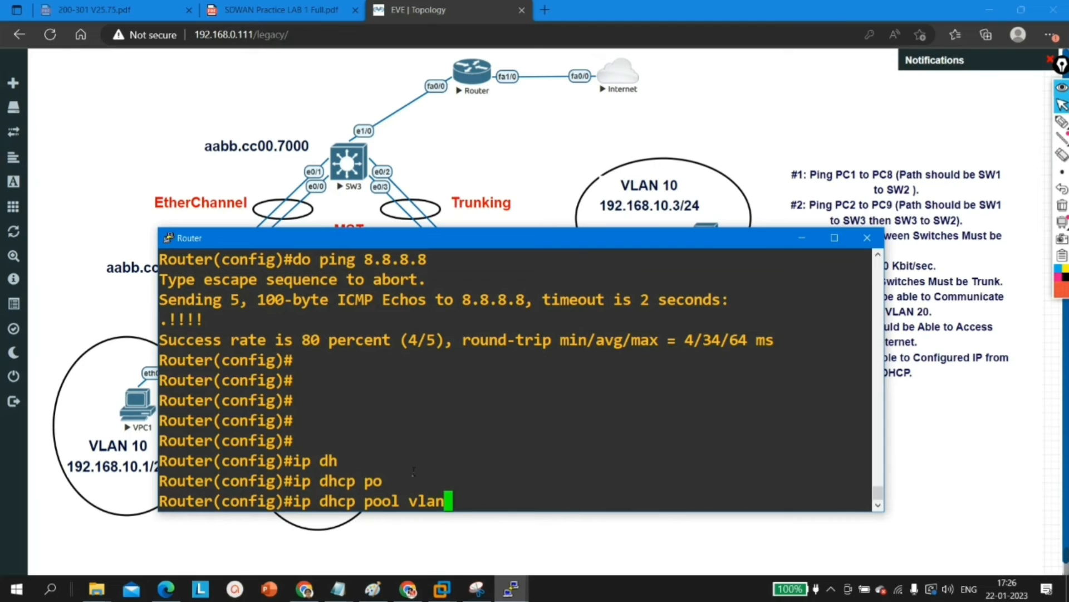
pyautogui.press('Return')
# Step: Set the vlan10 pool's network to 192.168.10.0 with mask 255.255.255.0
pyautogui.write('net')
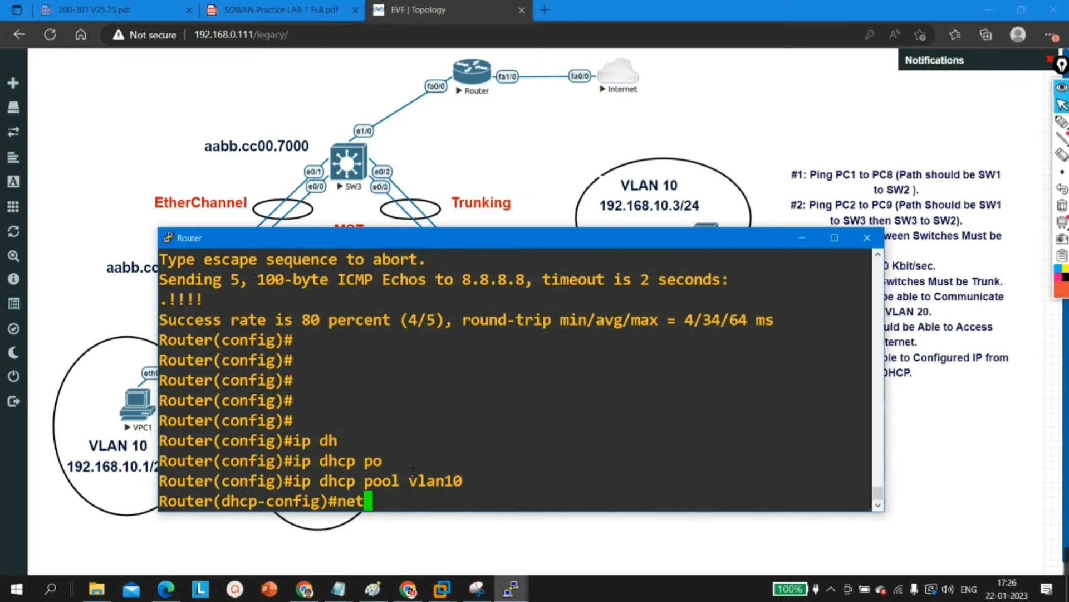
pyautogui.press('Tab')
pyautogui.write('w')
pyautogui.press('Tab')
pyautogui.write('1')
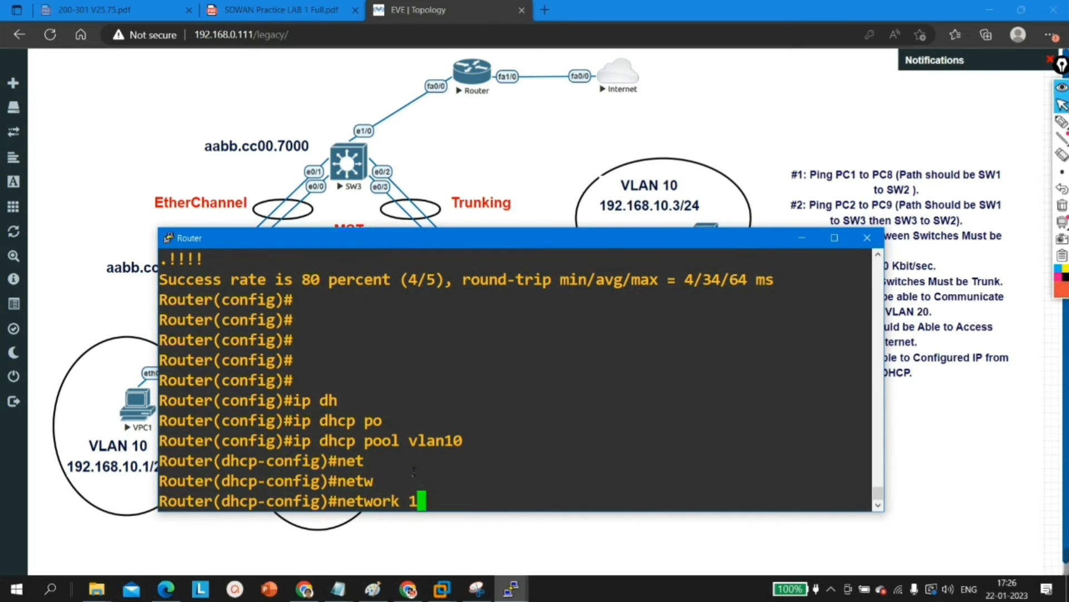
pyautogui.write('92.168.10.')
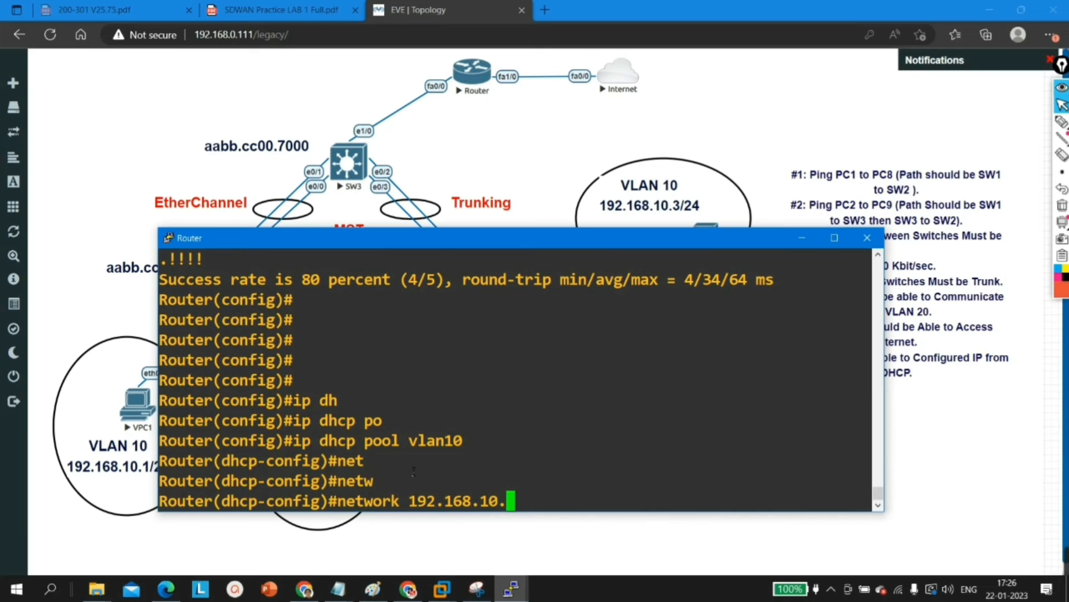
pyautogui.write('0 255.2')
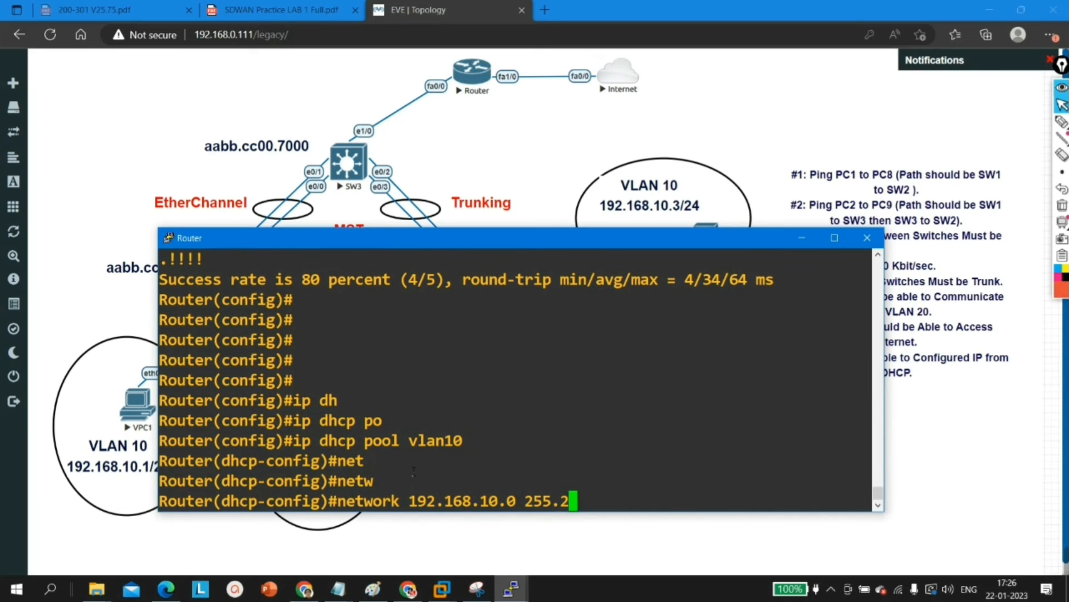
pyautogui.write('55.255.0')
pyautogui.press('Return')
# Step: Set the vlan10 pool's default router to 192.168.10.10 and return to global configuration mode
pyautogui.write('def')
pyautogui.press('Tab')
pyautogui.write('1')
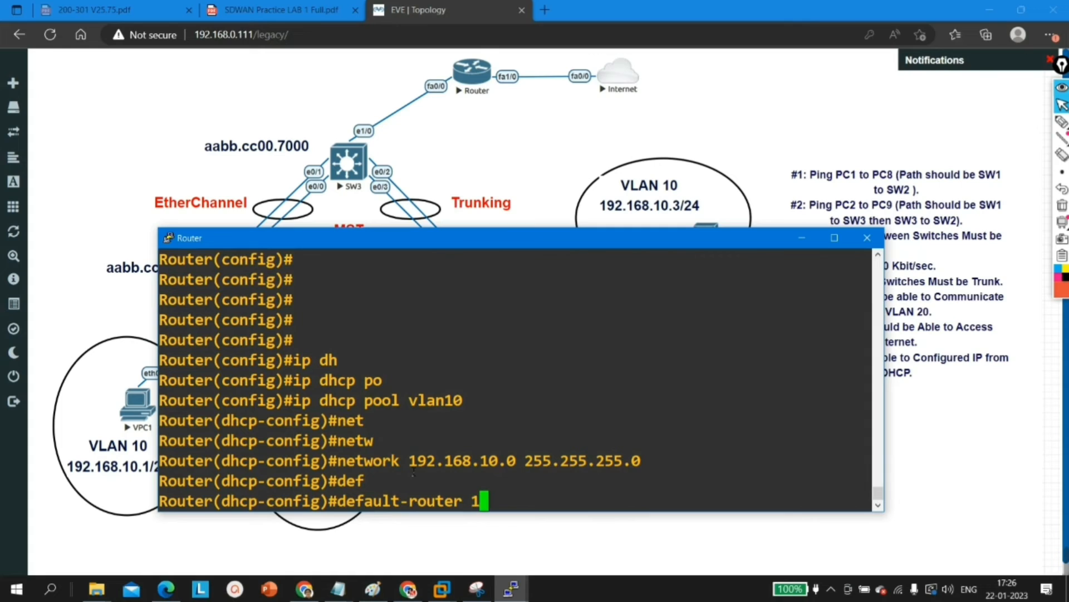
pyautogui.write('92.168.10')
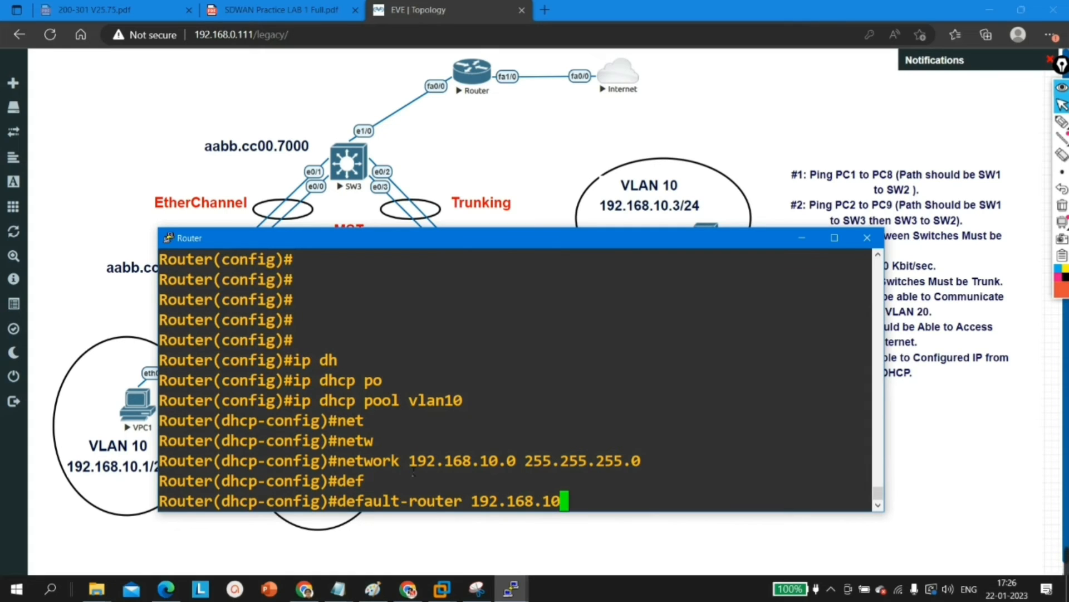
pyautogui.write('.10')
pyautogui.press('Return')
pyautogui.press('Return')
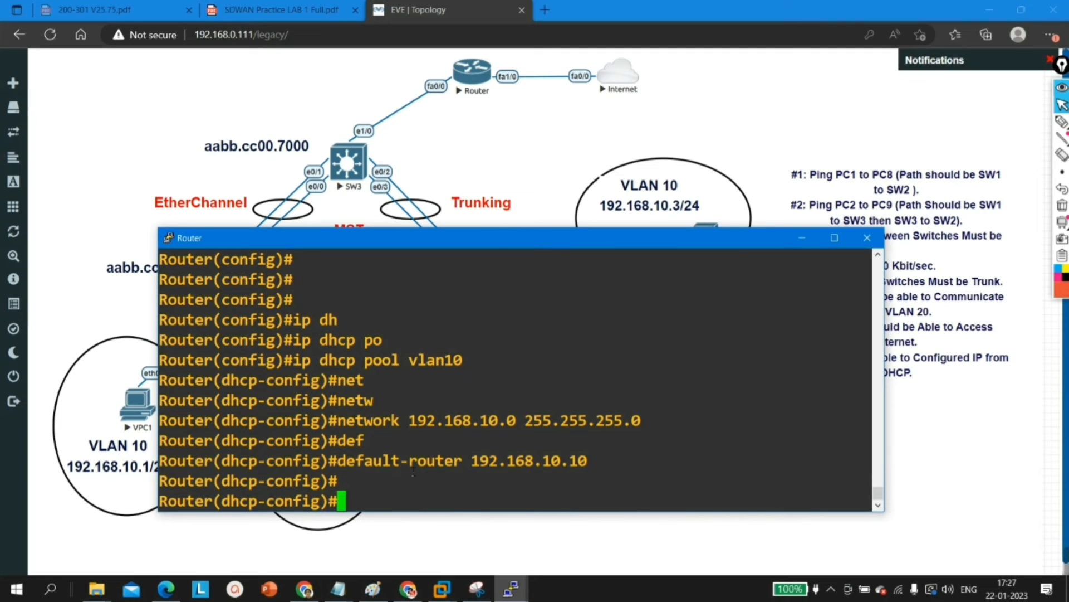
pyautogui.write('ex')
pyautogui.press('Return')
pyautogui.press('Return')
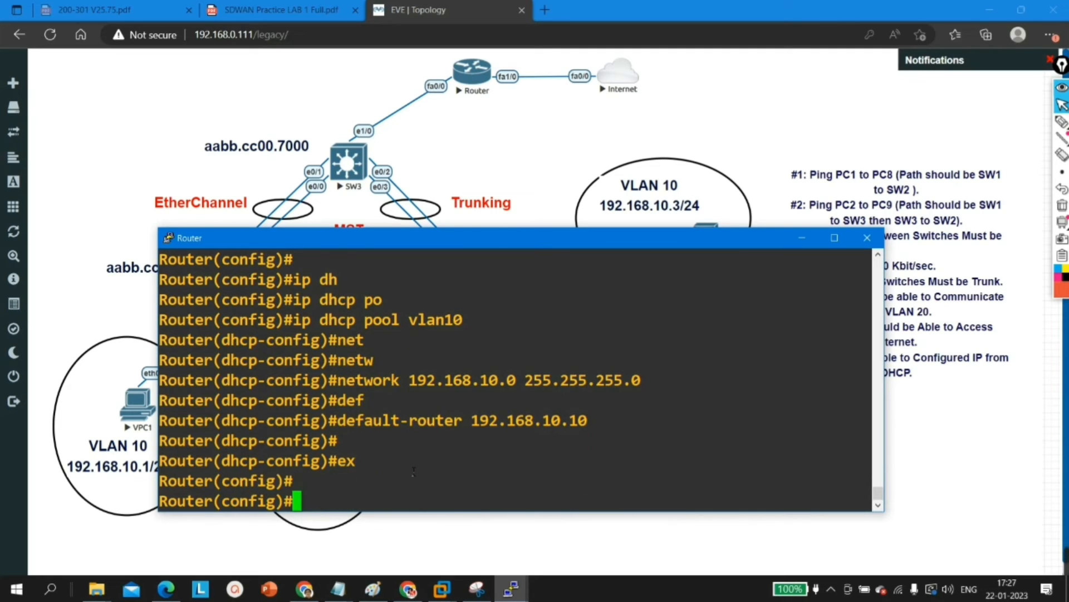
# Step: Create a second DHCP pool named vlan20 on the router
pyautogui.write('ip dh')
pyautogui.press('Tab')
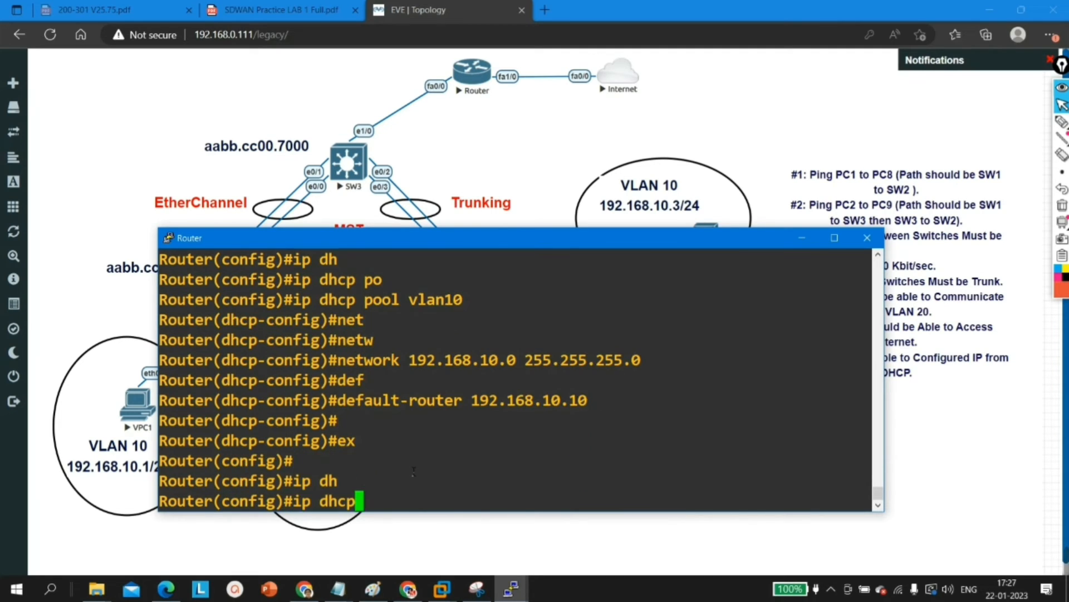
pyautogui.write('po')
pyautogui.press('Tab')
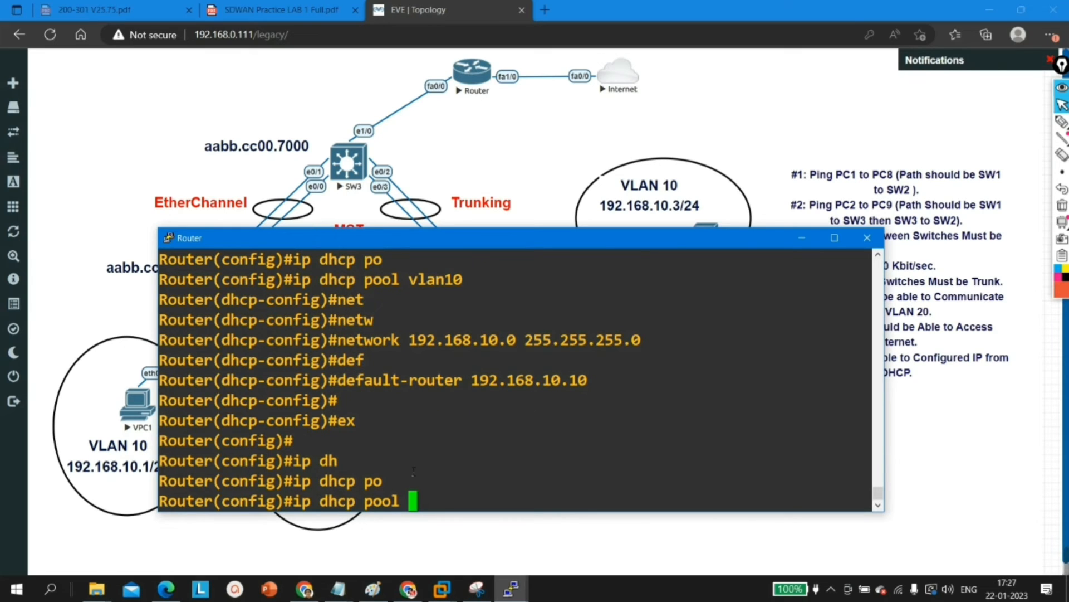
pyautogui.write('vla')
pyautogui.press('Tab')
pyautogui.write('n20')
pyautogui.press('Return')
# Step: Set the vlan20 pool's network to 192.168.20.0 with mask 255.255.255.0
pyautogui.write('net')
pyautogui.press('Tab')
pyautogui.write('19')
pyautogui.press('BackSpace')
pyautogui.press('BackSpace')
pyautogui.write('work')
pyautogui.press('Tab')
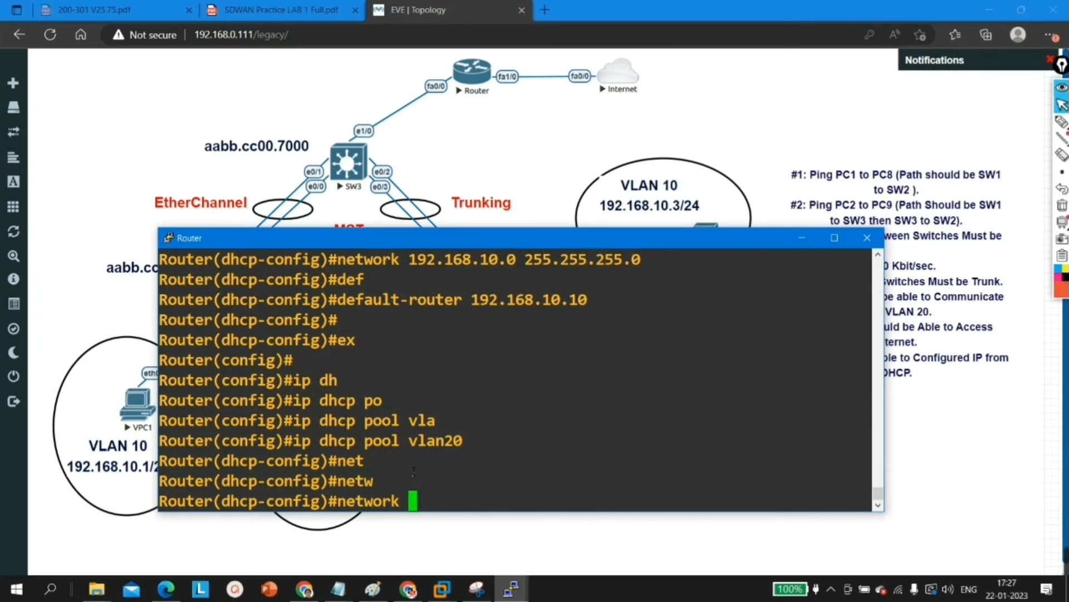
pyautogui.write('`')
pyautogui.press('Tab')
pyautogui.write('19')
pyautogui.press('BackSpace')
pyautogui.press('BackSpace')
pyautogui.press('BackSpace')
pyautogui.write('192.168.20')
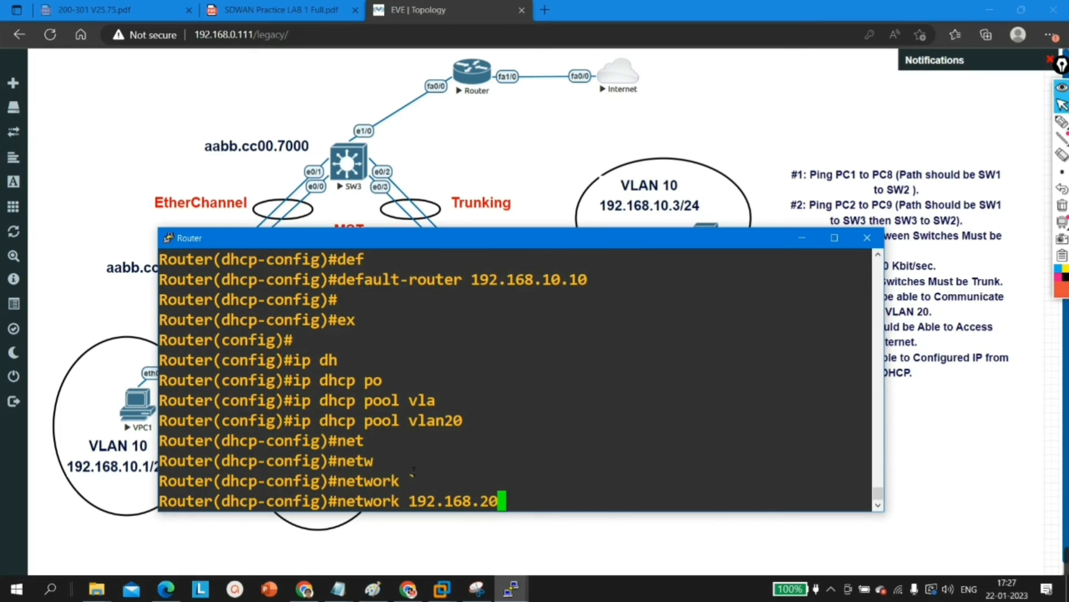
pyautogui.write('.0 255.255')
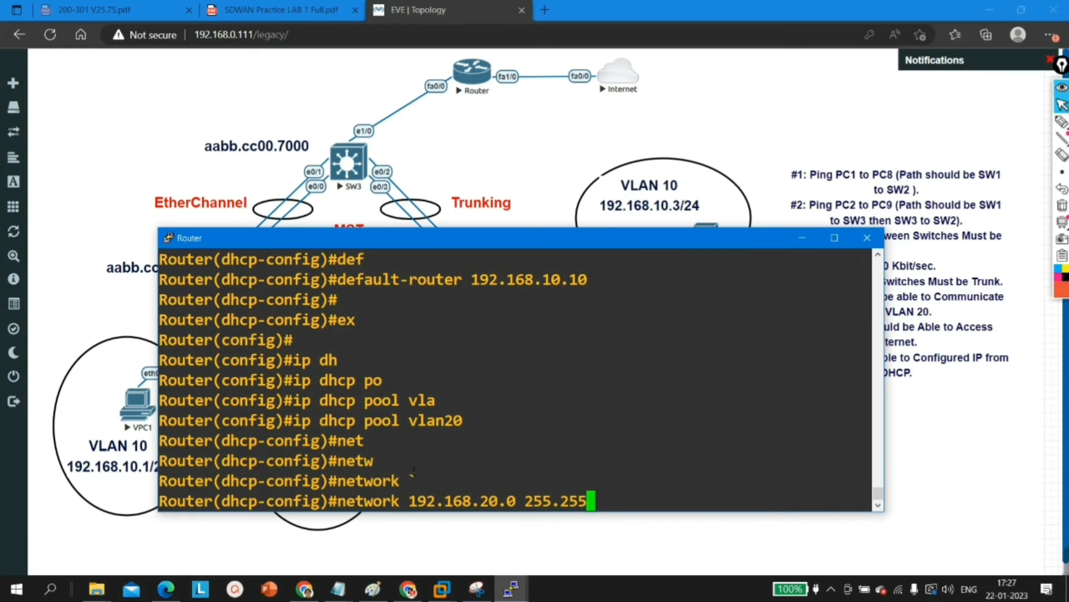
pyautogui.write('.255.0')
pyautogui.press('Return')
# Step: Set the vlan20 pool's default router to 192.168.20.10 and leave DHCP pool configuration
pyautogui.write('de')
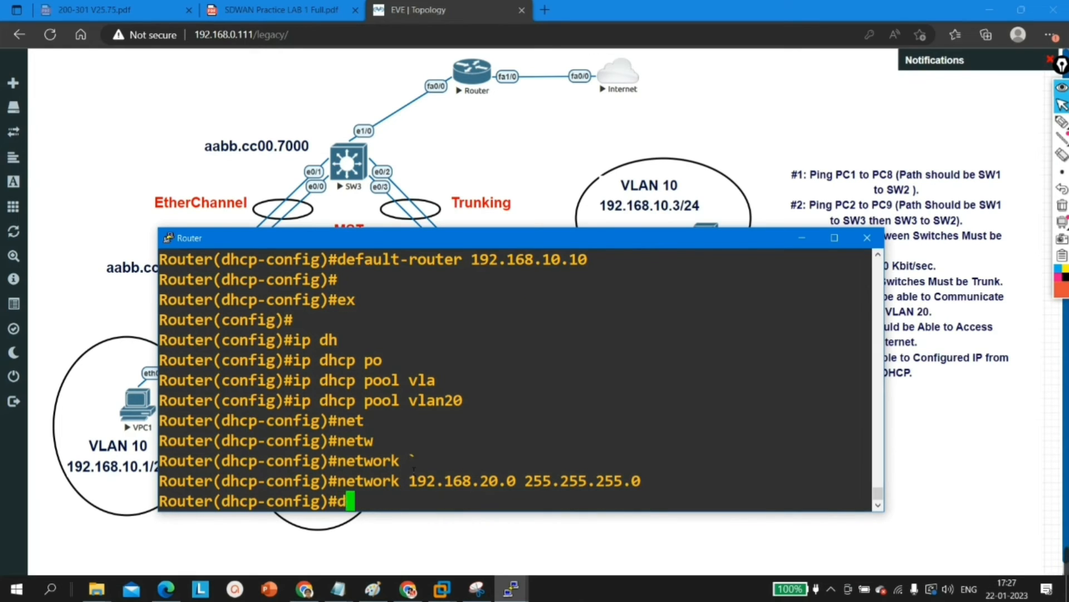
pyautogui.press('Tab')
pyautogui.write('192.1')
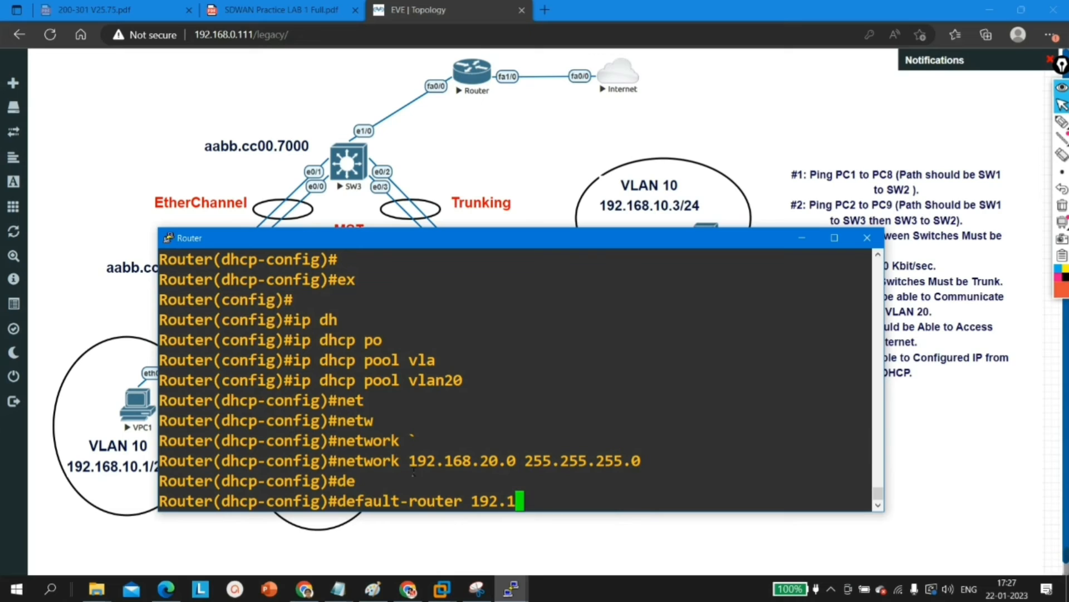
pyautogui.write('68.20.10')
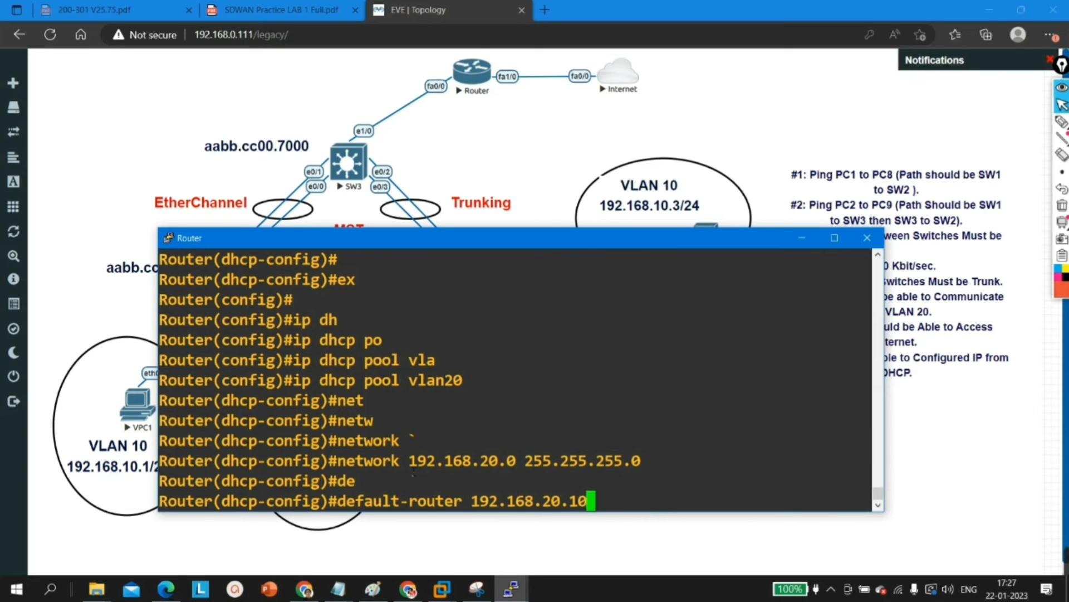
pyautogui.press('Return')
pyautogui.press('Return')
pyautogui.press('Return')
pyautogui.write('ex')
pyautogui.press('Return')
pyautogui.press('Return')
pyautogui.press('Return')
pyautogui.press('Return')
# Step: Create subinterface f0/0.10 on the router and enable it with no shutdown
pyautogui.write('i')
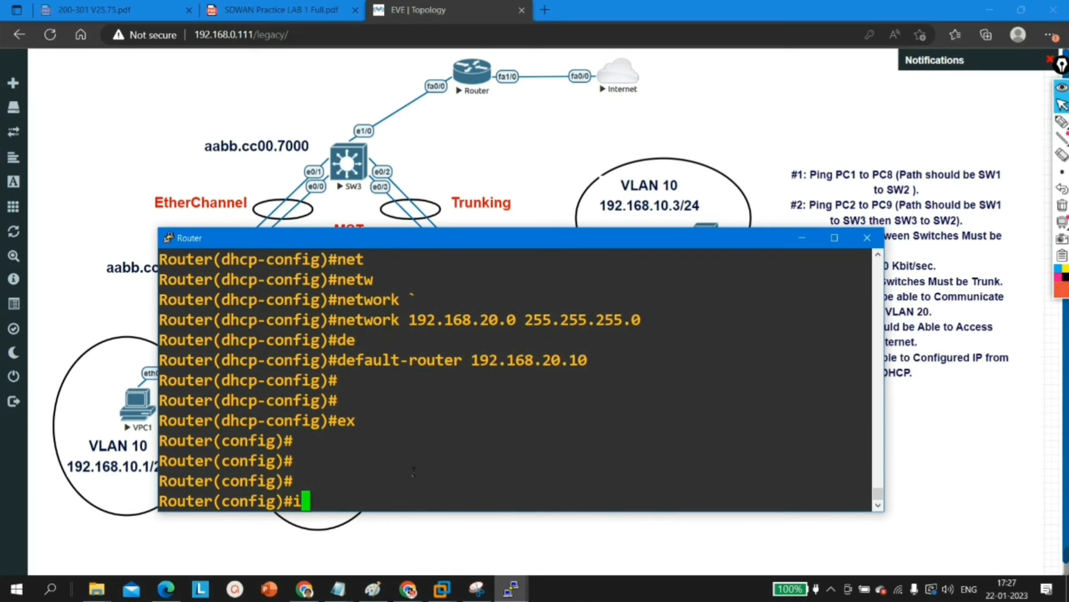
pyautogui.write('nt f0/0.10')
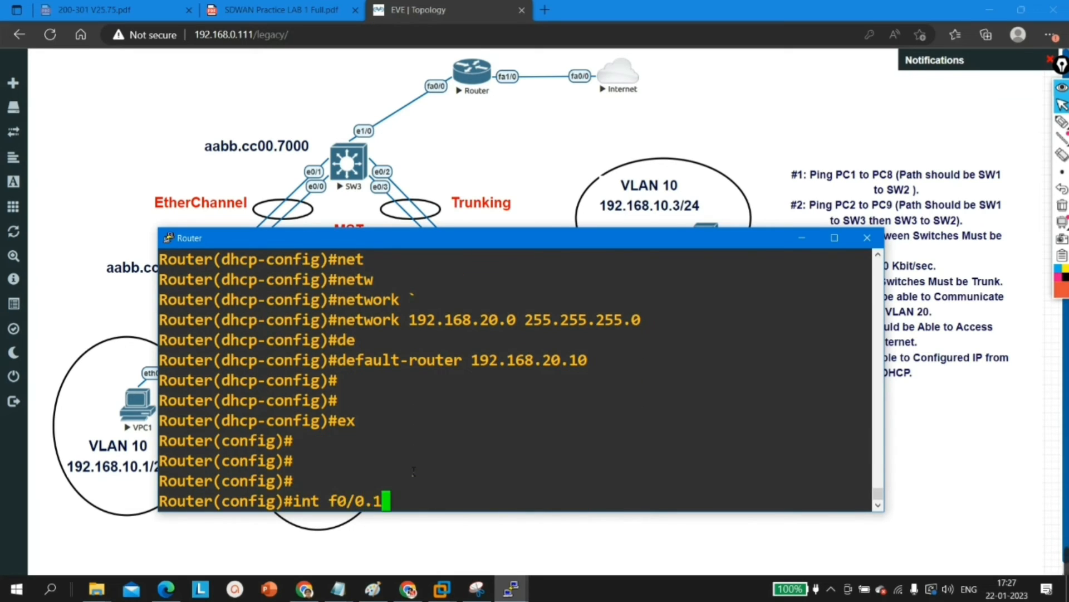
pyautogui.press('Return')
pyautogui.write('no sh')
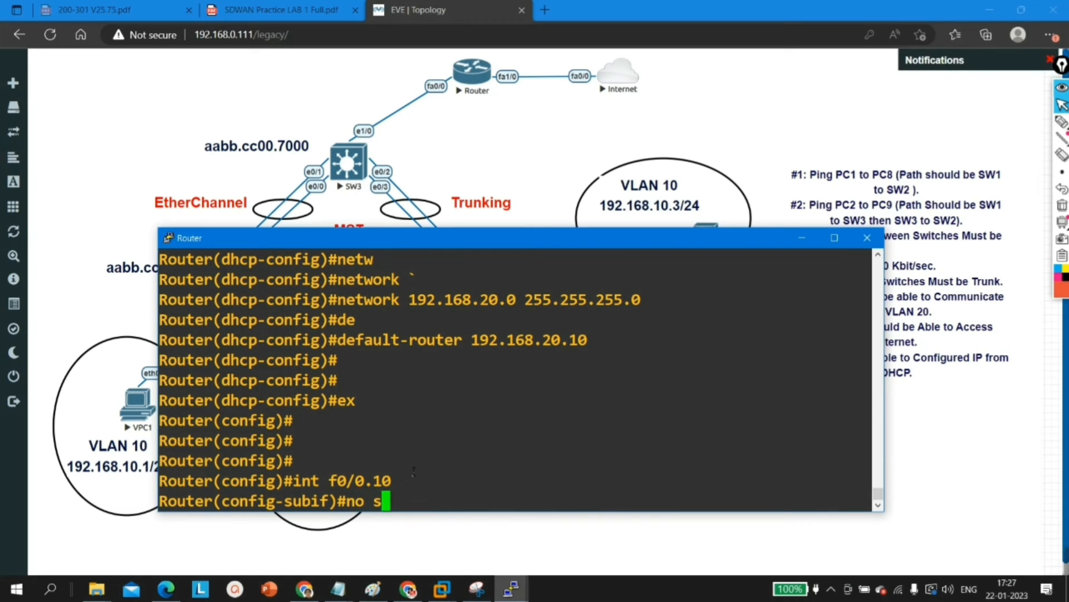
pyautogui.press('Tab')
pyautogui.press('Return')
# Step: Set dot1Q encapsulation for VLAN 10 on subinterface f0/0.10
pyautogui.write('en')
pyautogui.press('Tab')
pyautogui.write('d')
pyautogui.press('Tab')
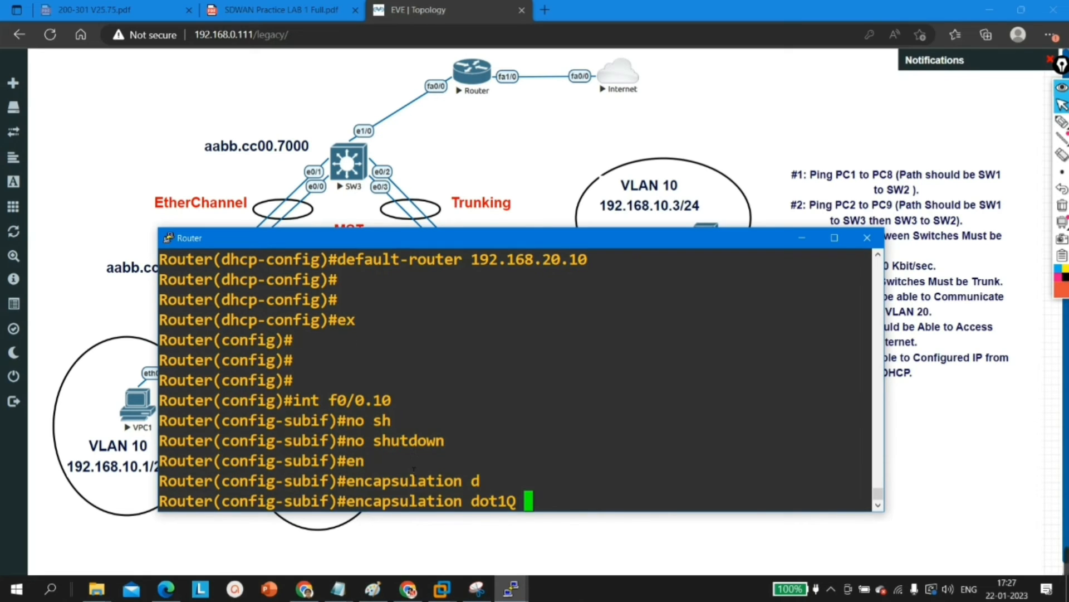
pyautogui.write('10')
pyautogui.press('Return')
# Step: Assign IP address 192.168.10.10 with mask 255.255.255.0 to subinterface f0/0.10
pyautogui.write('ip add')
pyautogui.press('Tab')
pyautogui.write('192.168.10.1')
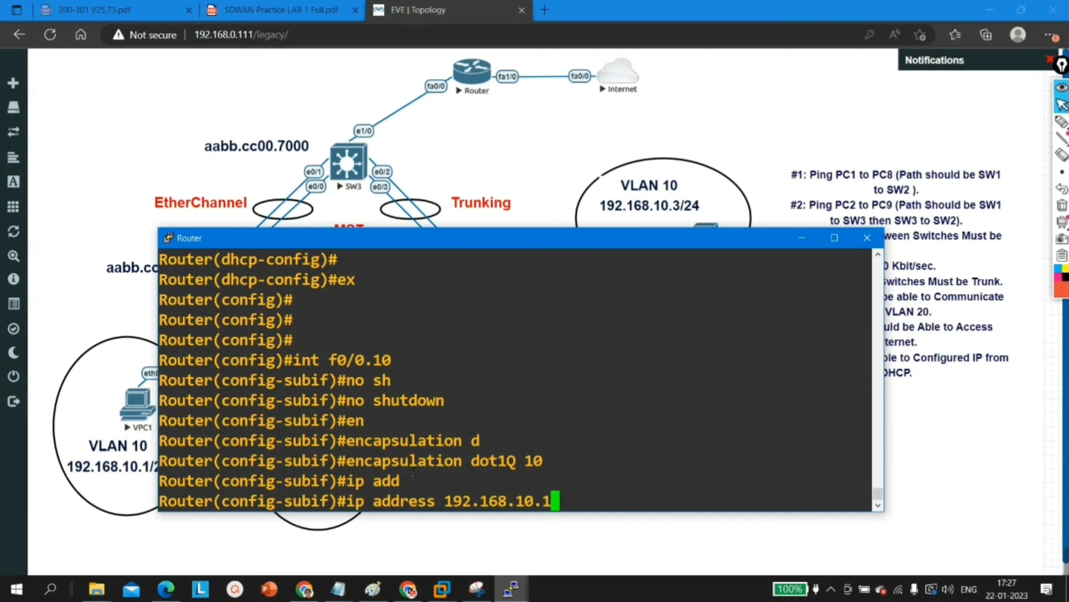
pyautogui.write('0')
pyautogui.press('Return')
pyautogui.press('Up')
pyautogui.write('255.255.255.0')
pyautogui.press('Return')
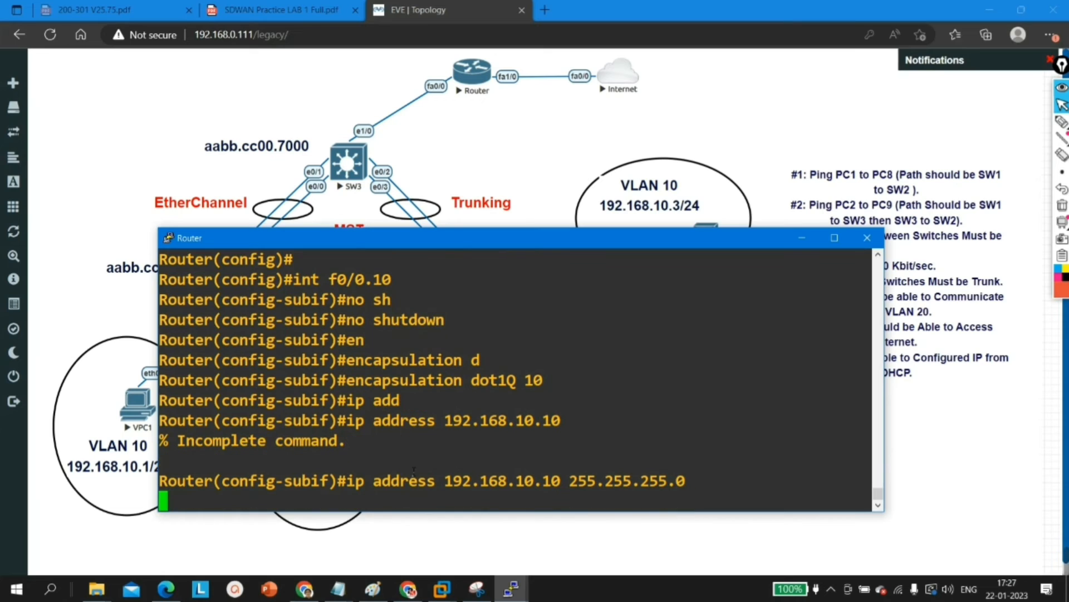
# Step: Create subinterface f0/0.20 on the router with dot1Q encapsulation for VLAN 20
pyautogui.write('ex')
pyautogui.press('Return')
pyautogui.write('int f0/0.20')
pyautogui.press('Return')
pyautogui.write('en')
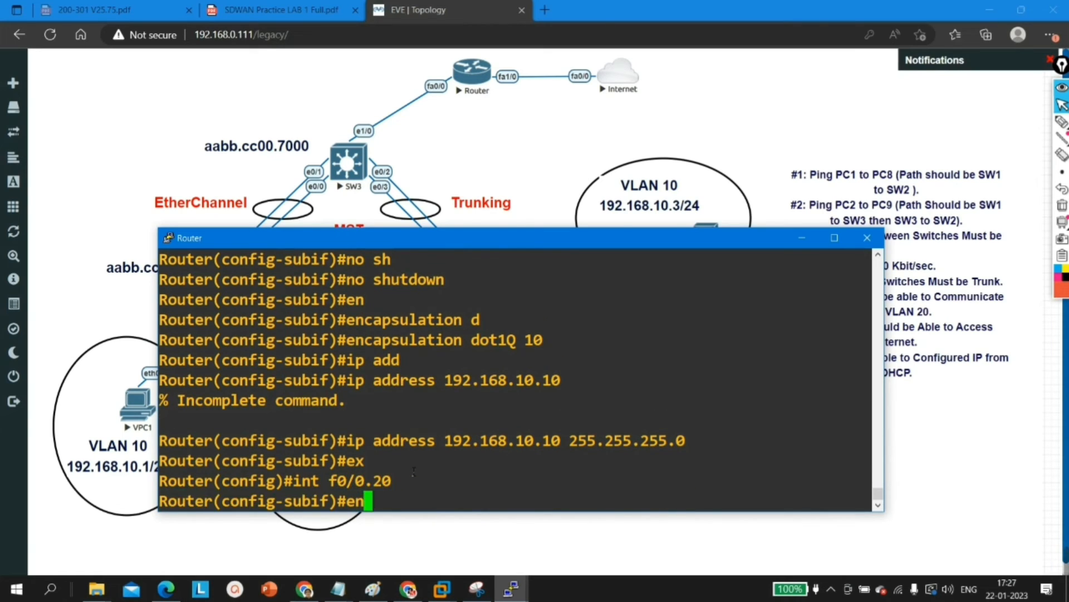
pyautogui.write('capsulation d')
pyautogui.press('Return')
pyautogui.write('encapsulation dot1Q 20')
pyautogui.press('Return')
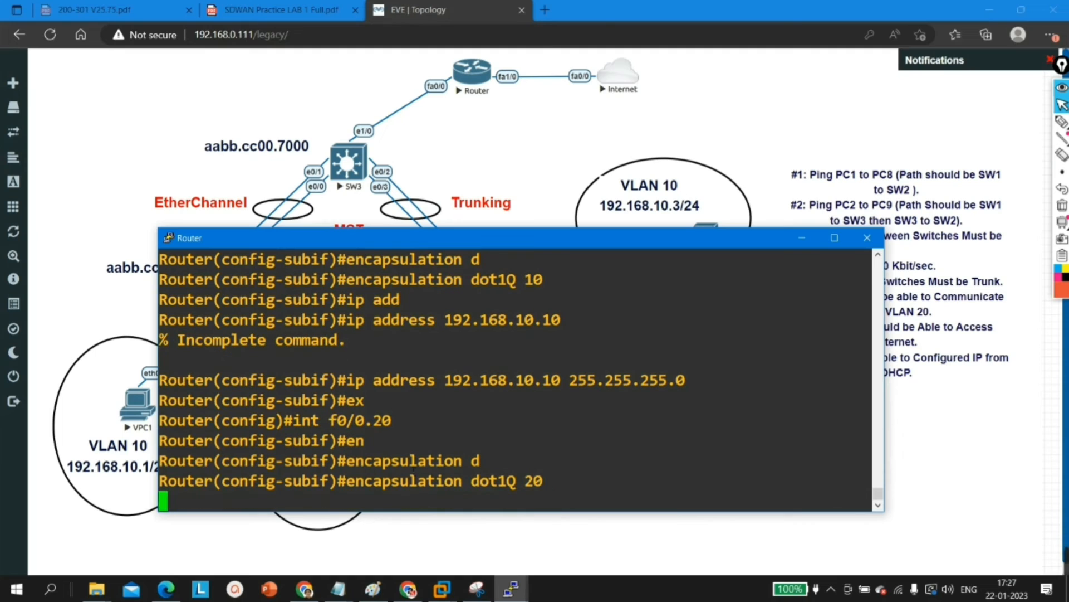
# Step: Assign IP address 192.168.20.10 with mask 255.255.255.0 to subinterface f0/0.20 and return to global configuration mode
pyautogui.write('ip add')
pyautogui.press('Tab')
pyautogui.write('192.168.20.10 255.255.255.0')
pyautogui.press('Return')
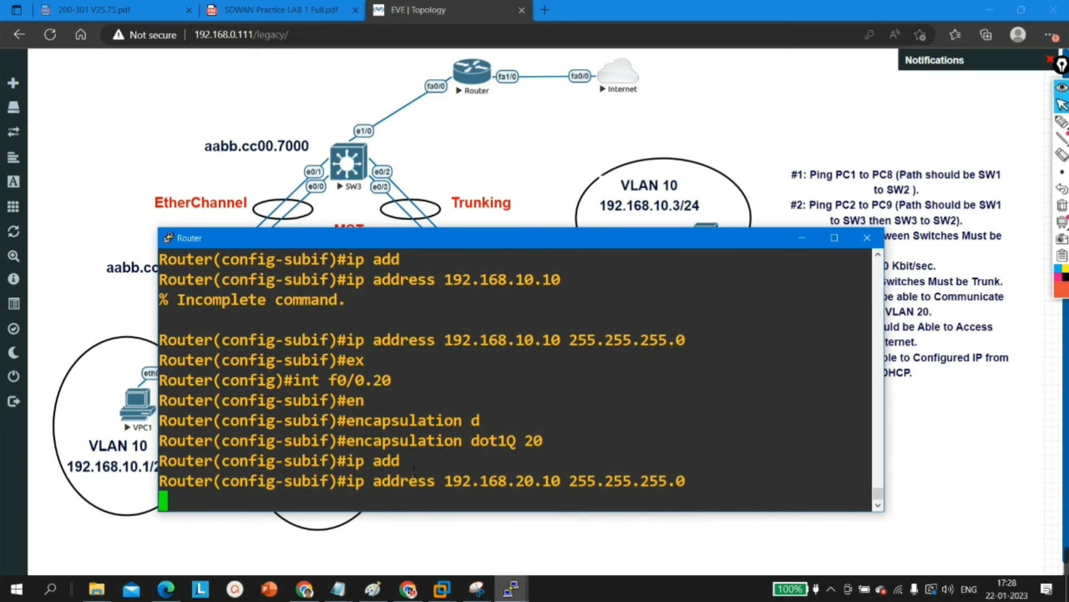
pyautogui.press('Return')
pyautogui.press('Return')
pyautogui.press('Return')
pyautogui.press('Return')
pyautogui.press('Return')
pyautogui.write('ex')
pyautogui.press('Return')
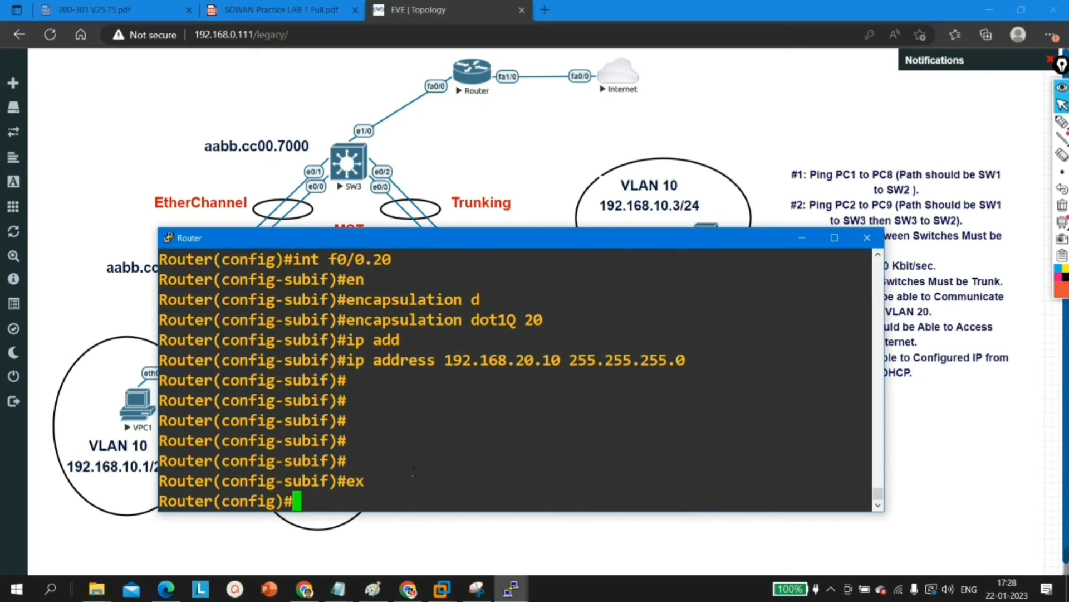
pyautogui.press('Return')
pyautogui.press('Return')
pyautogui.press('Return')
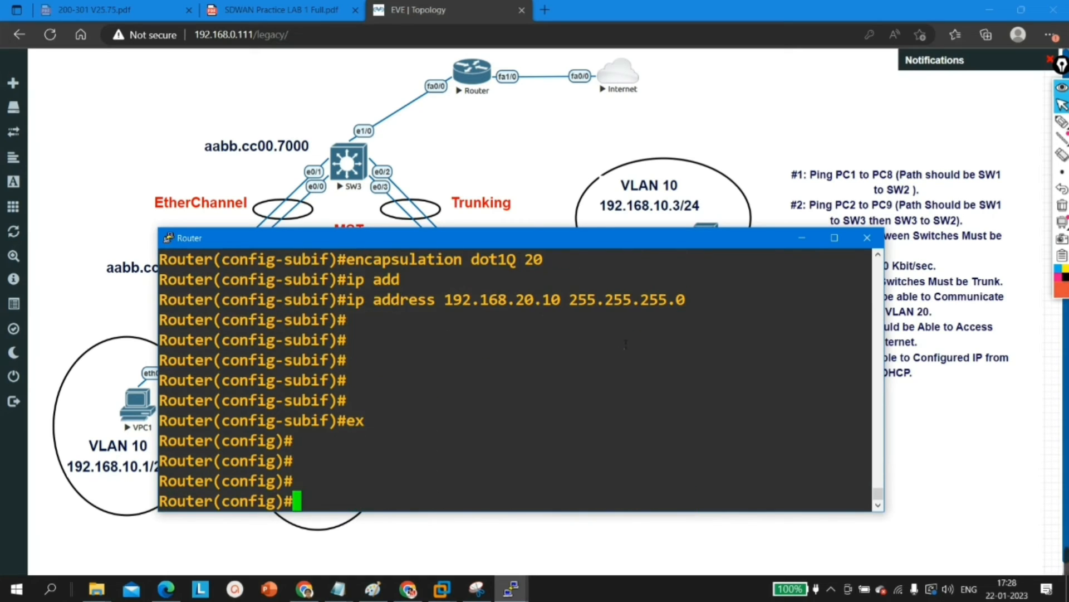
# Step: Request an IP address through DHCP on VPC1 with ip dhcp and check the leased address and gateway
pyautogui.click(803, 237)
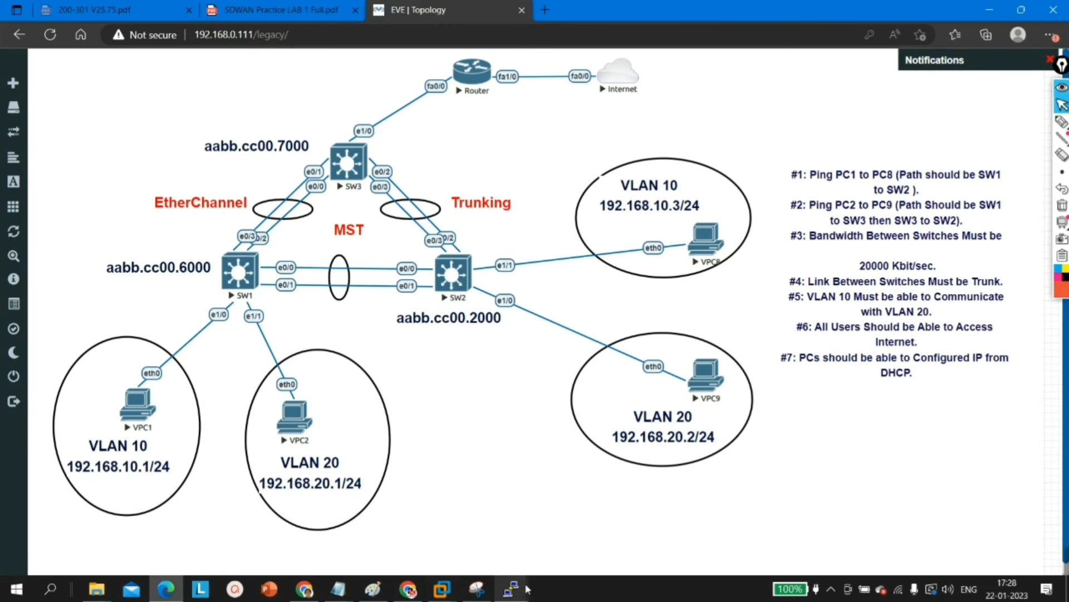
pyautogui.moveTo(518, 594)
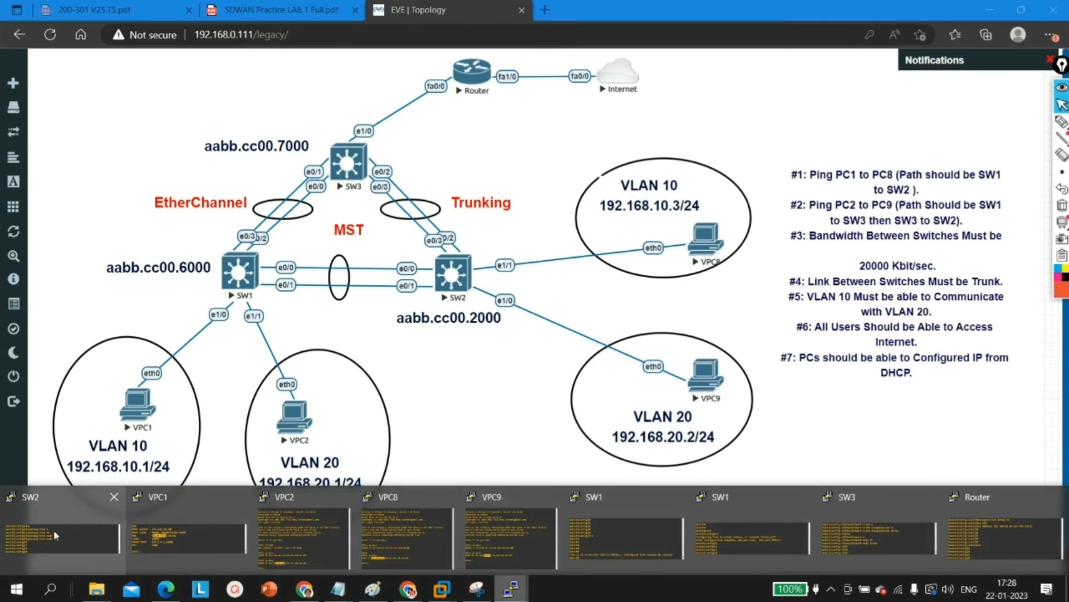
pyautogui.click(188, 538)
pyautogui.write('ip dhcp')
pyautogui.press('Return')
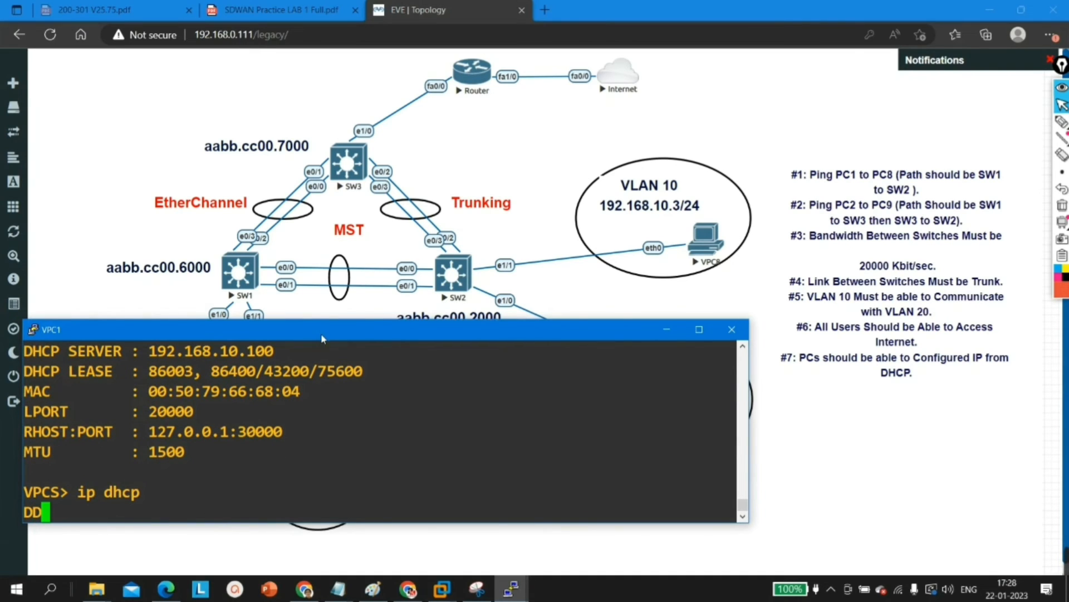
pyautogui.moveTo(320, 335); pyautogui.dragTo(423, 321)
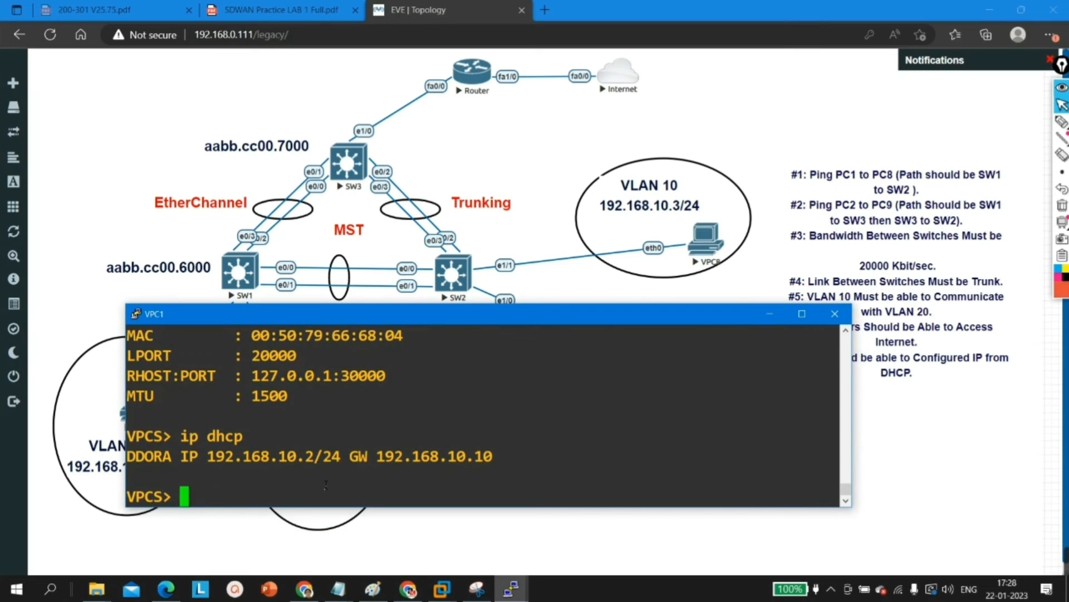
pyautogui.moveTo(208, 456); pyautogui.dragTo(313, 456)
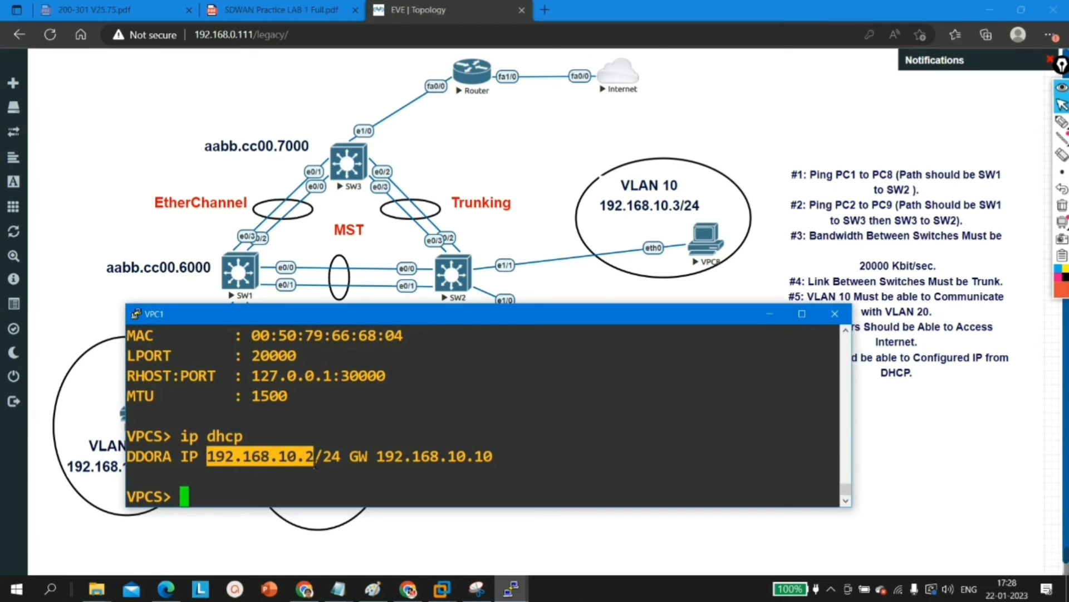
pyautogui.moveTo(315, 457); pyautogui.dragTo(216, 467)
pyautogui.moveTo(377, 457); pyautogui.dragTo(494, 455)
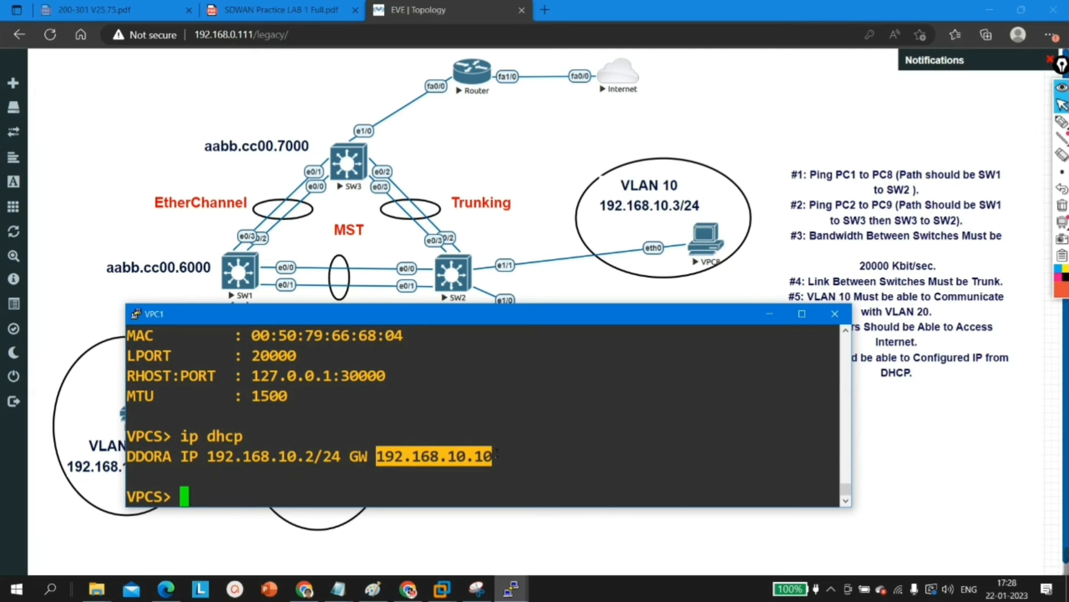
# Step: Ping the VLAN 10 gateway 192.168.10.10 from VPC1
pyautogui.click(474, 444)
pyautogui.press('Return')
pyautogui.write('ping 1')
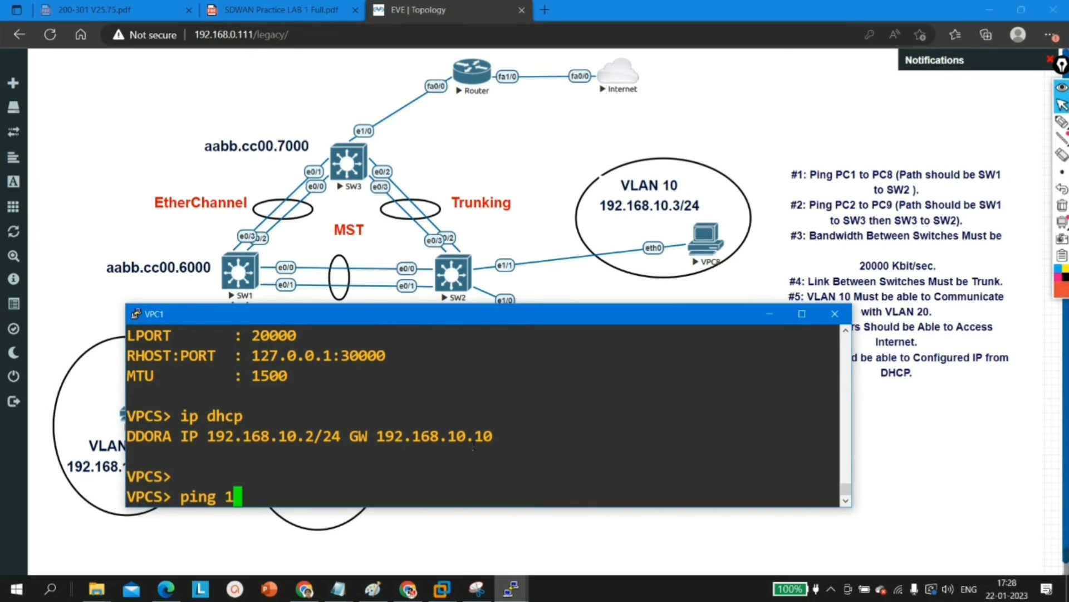
pyautogui.write('92.168.10.10')
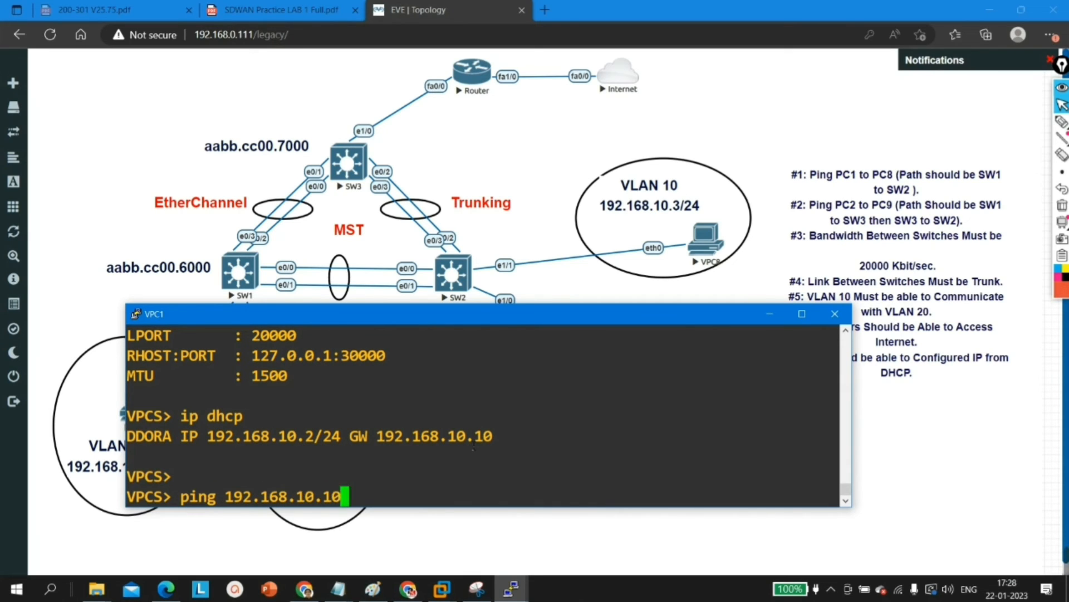
pyautogui.press('Return')
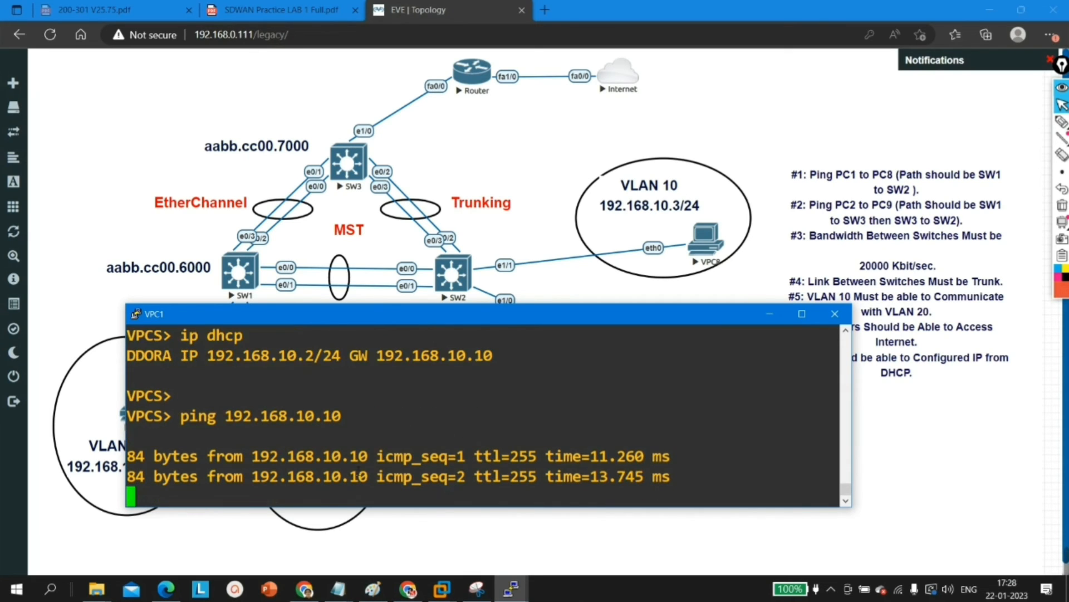
pyautogui.click(769, 313)
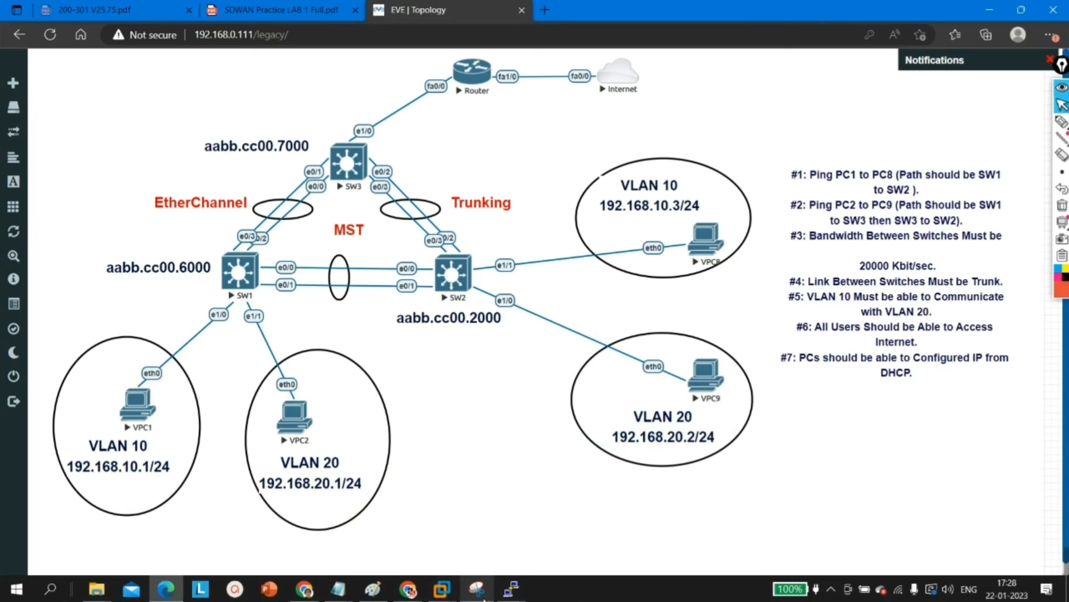
# Step: Test Internet reachability from VPC1 by pinging 8.8.8.8
pyautogui.moveTo(510, 591)
pyautogui.click(166, 530)
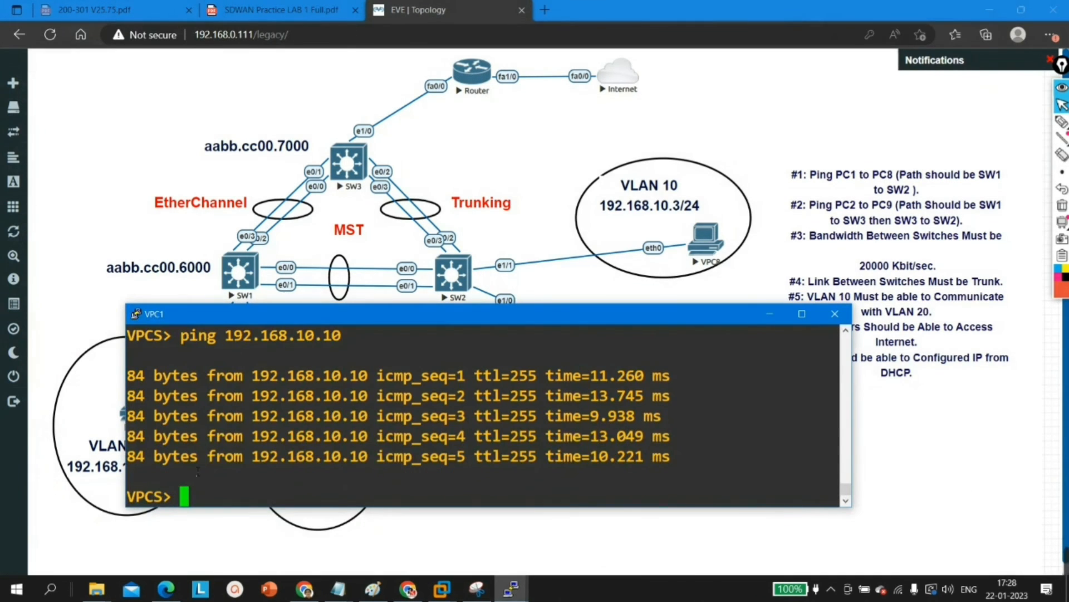
pyautogui.write('ping ')
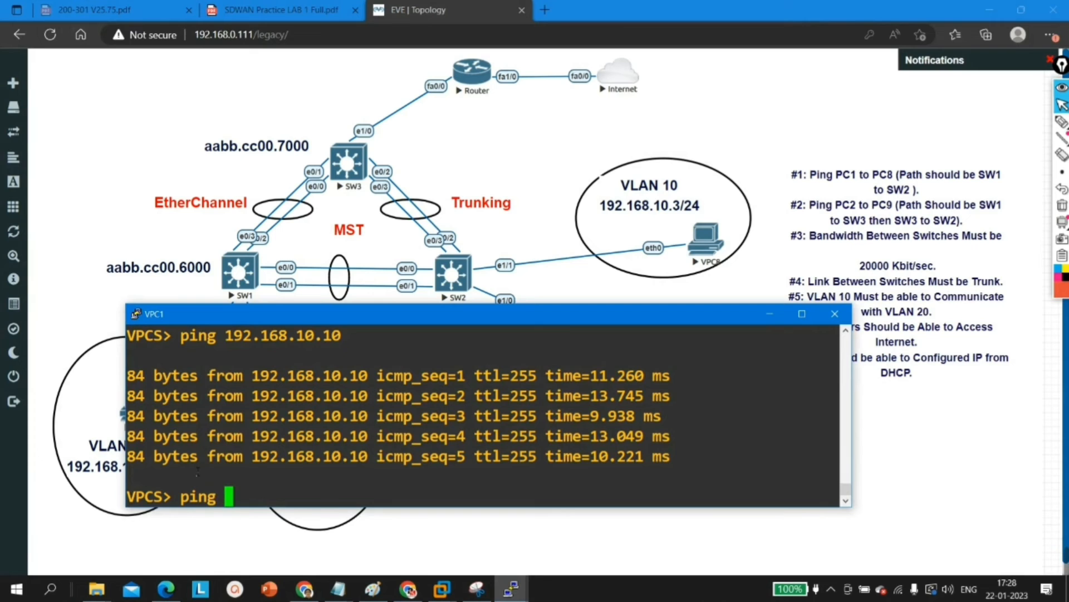
pyautogui.write('8.8.8.8')
pyautogui.press('Return')
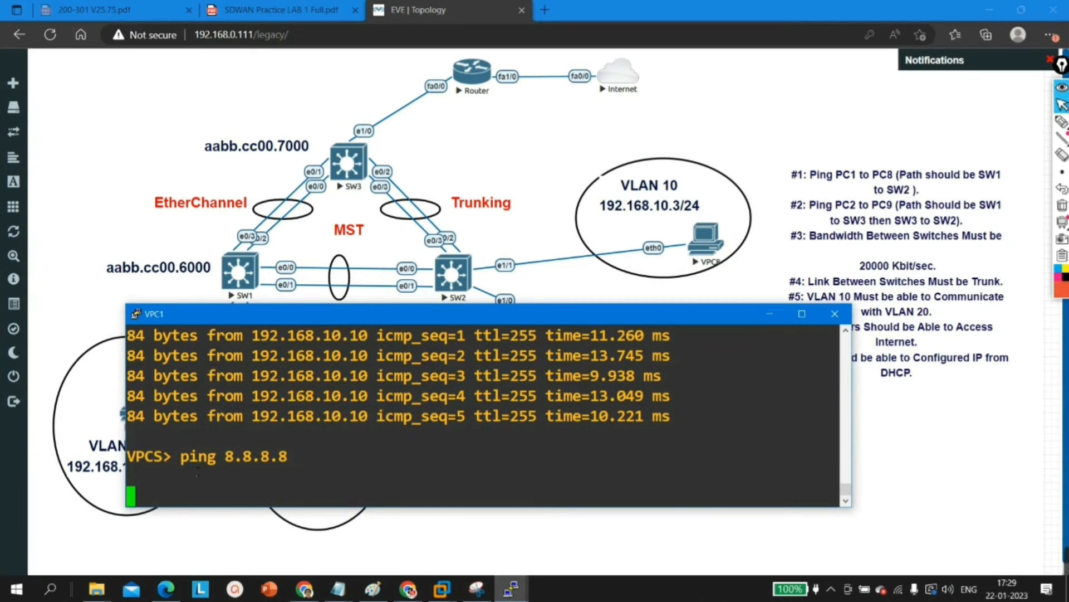
pyautogui.click(767, 314)
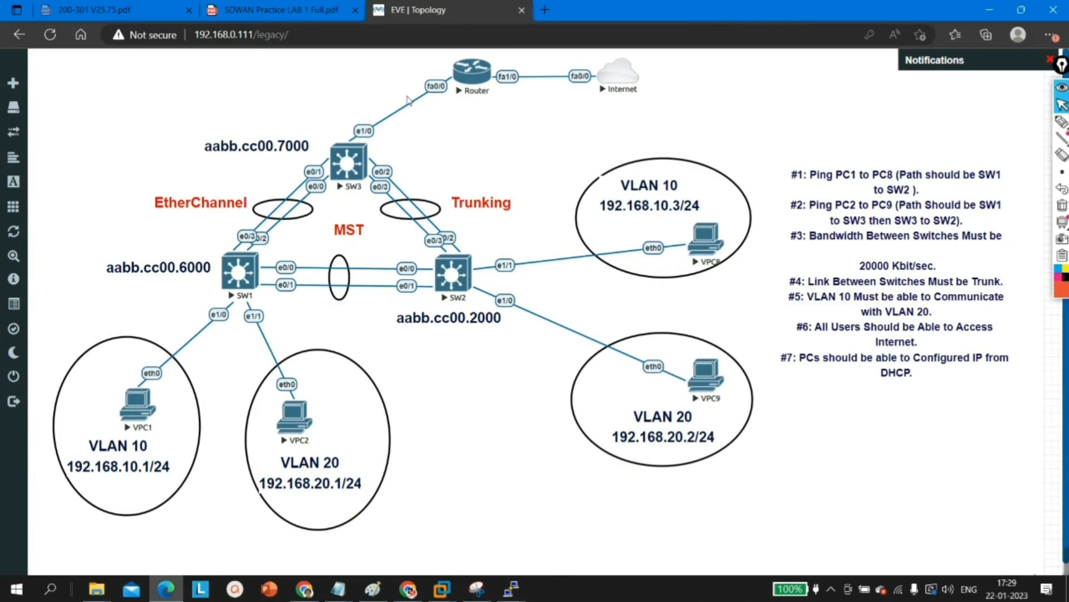
# Step: Request an IP address on VPC2 with ip dhcp, repeat the request once, and check the leased address and gateway
pyautogui.click(511, 590)
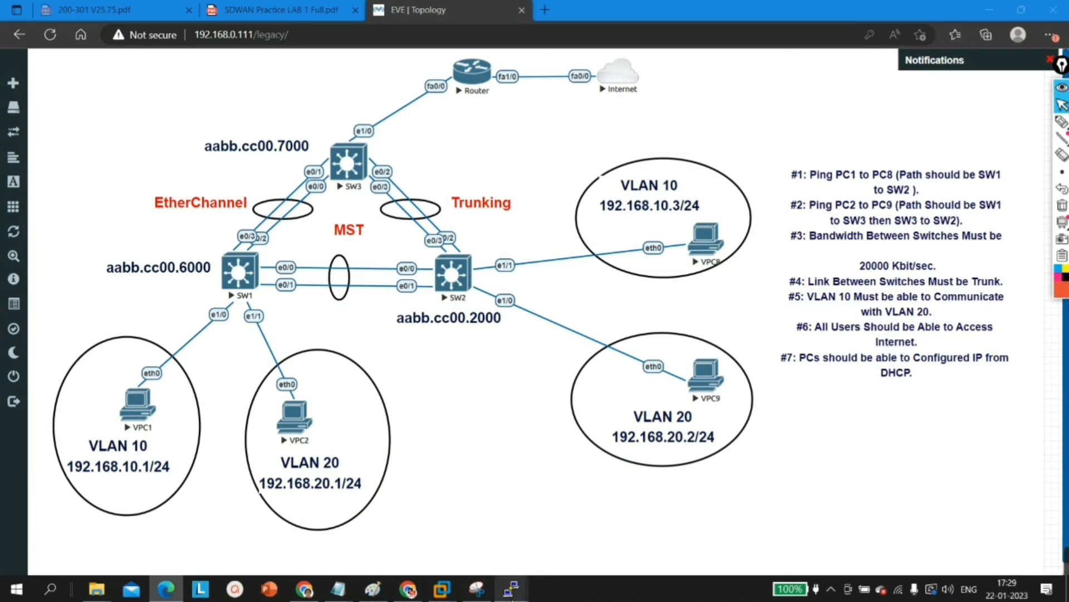
pyautogui.click(272, 526)
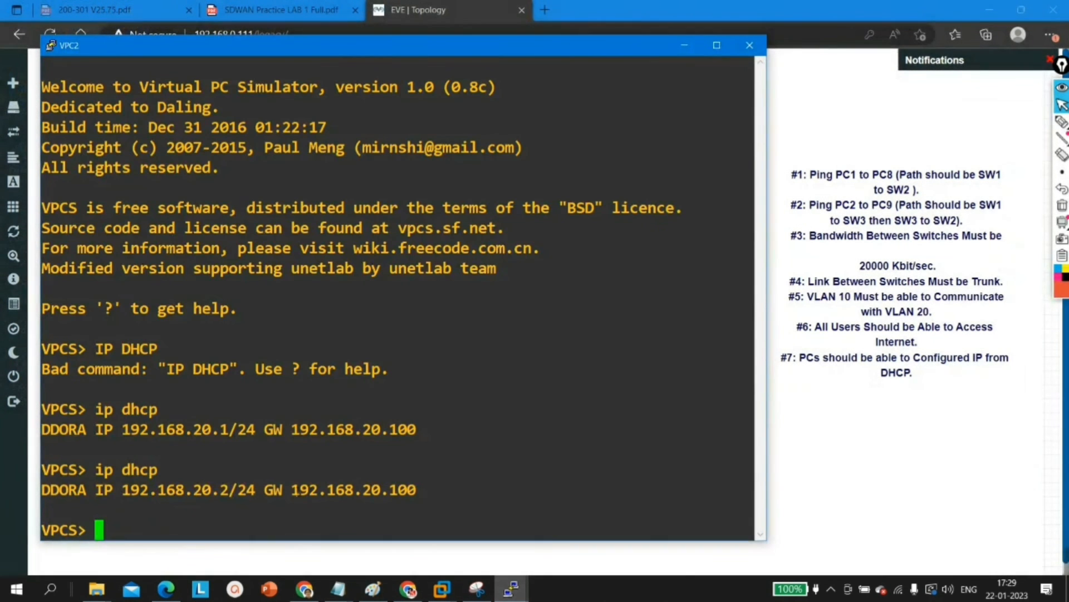
pyautogui.write('ip dhcp')
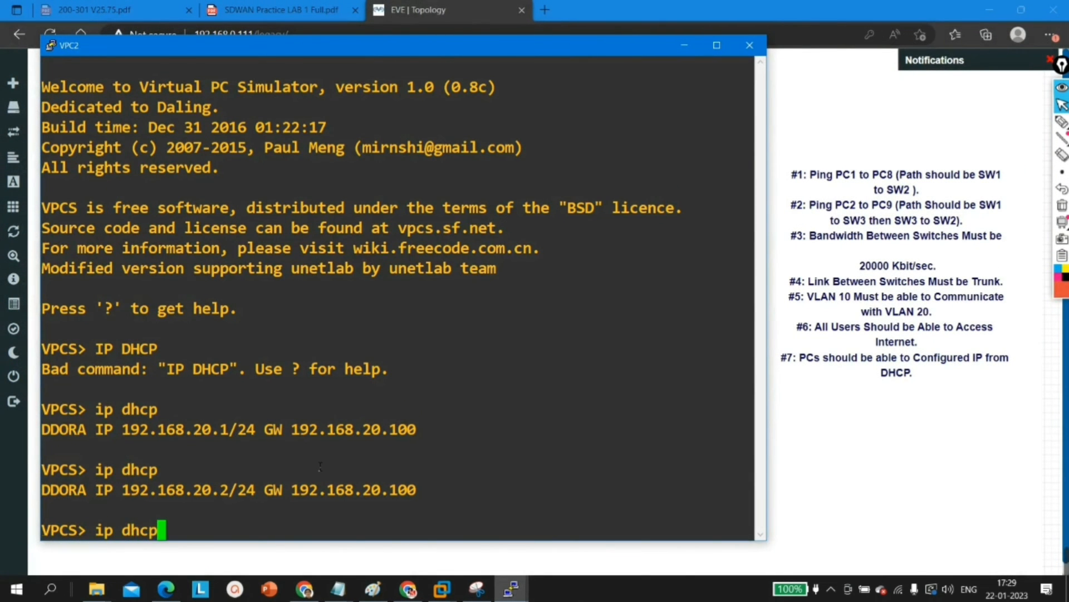
pyautogui.press('Return')
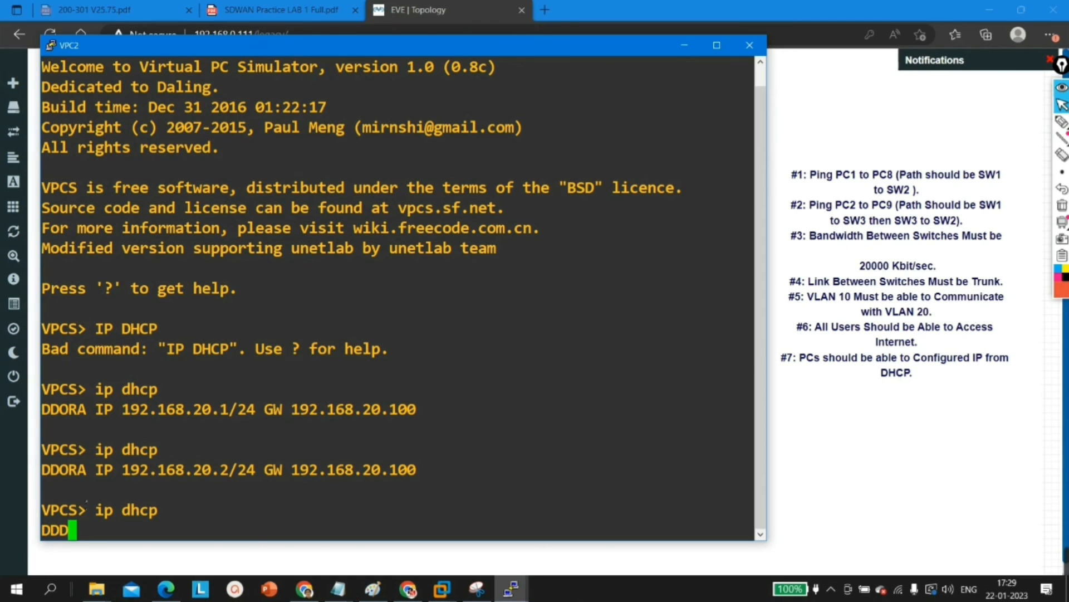
pyautogui.press('Up')
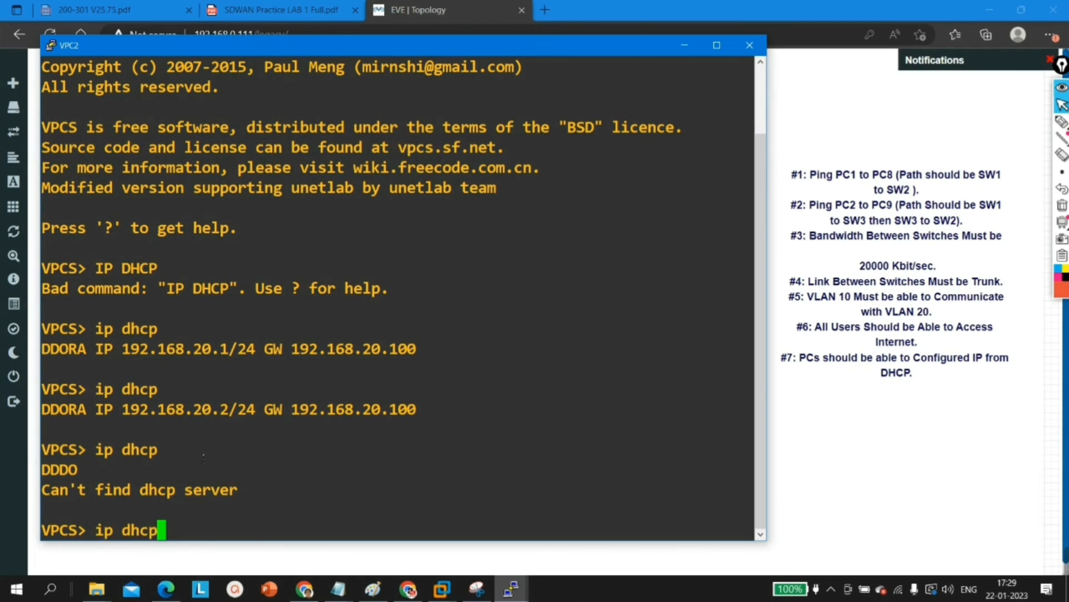
pyautogui.press('Return')
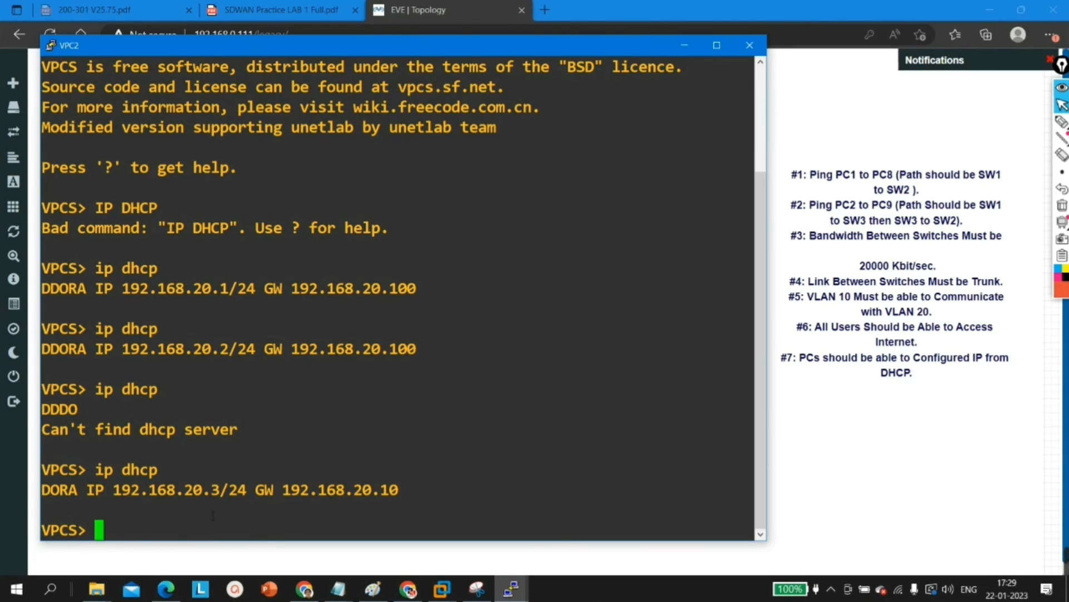
pyautogui.moveTo(185, 490); pyautogui.dragTo(220, 490)
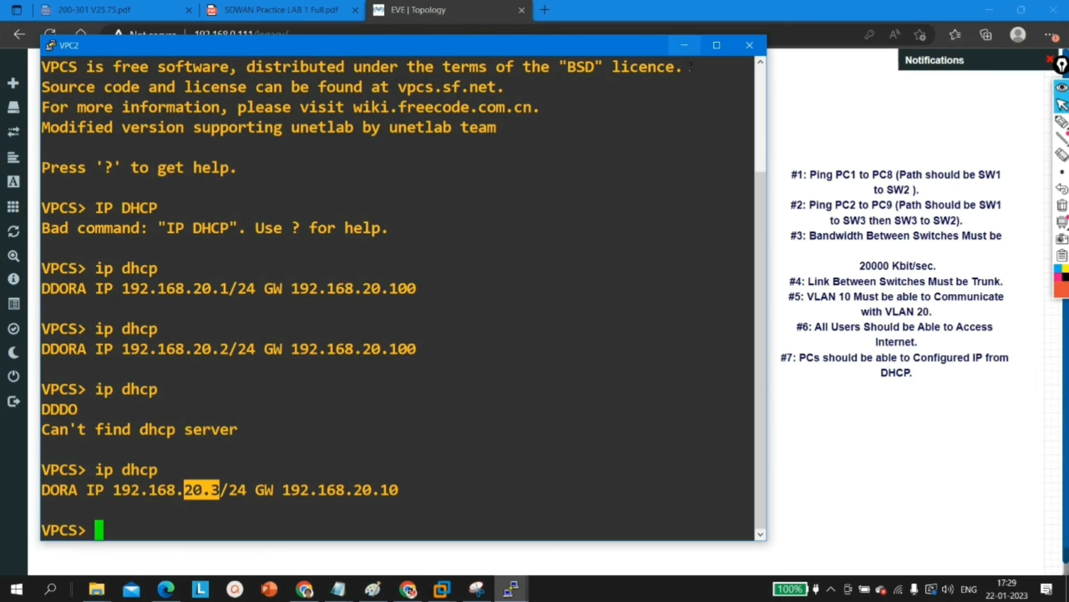
pyautogui.moveTo(326, 491); pyautogui.dragTo(412, 490)
# Step: Ping the VLAN 20 gateway 192.168.20.10 from VPC2 and move its console clear of the topology diagram
pyautogui.click(372, 479)
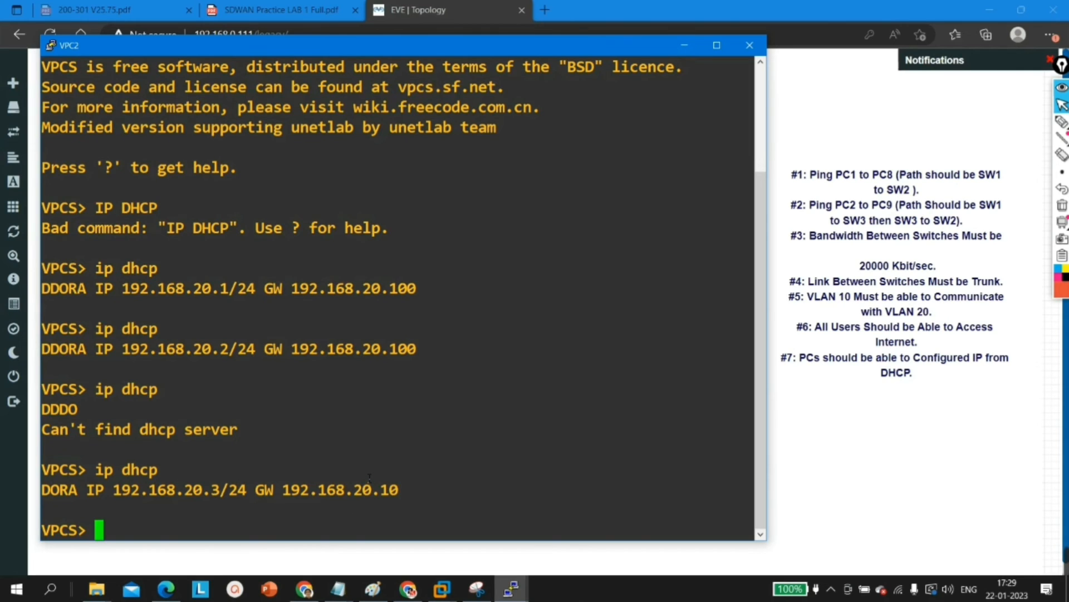
pyautogui.press('Return')
pyautogui.write('ping 192.168.')
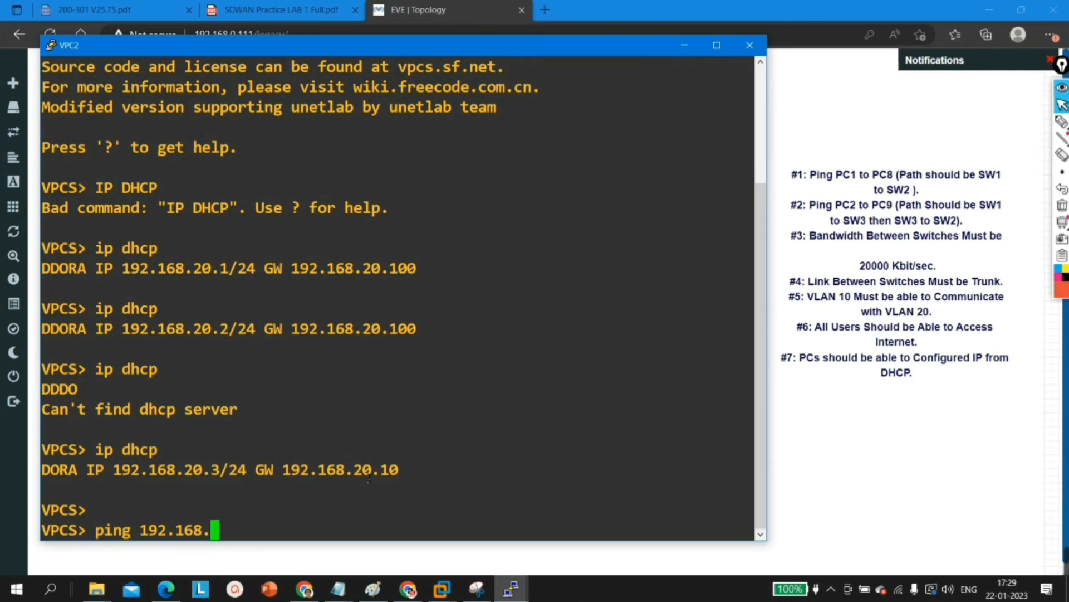
pyautogui.write('20.10')
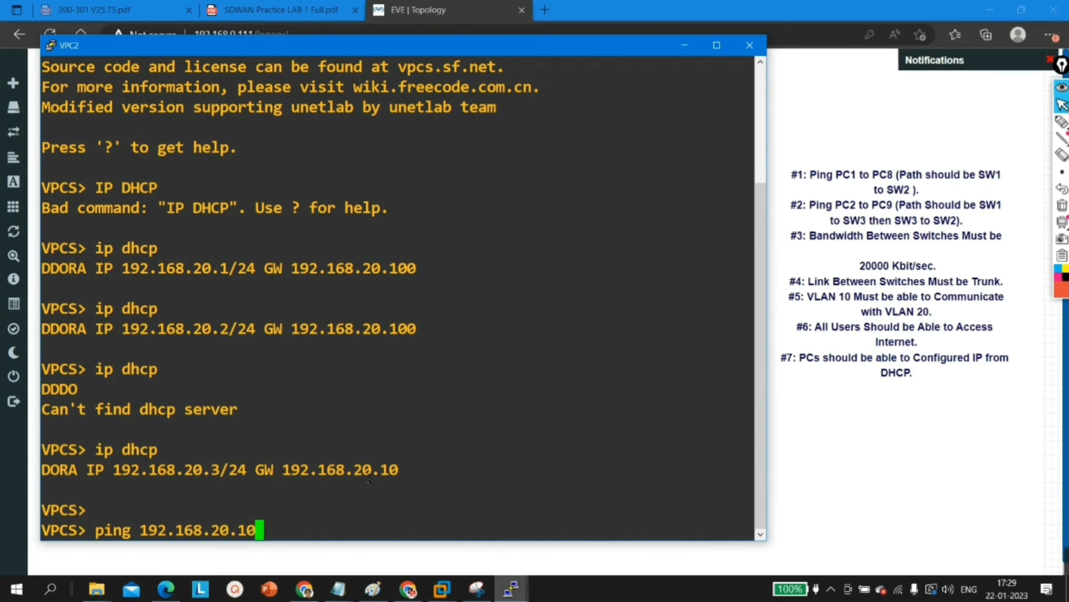
pyautogui.press('Return')
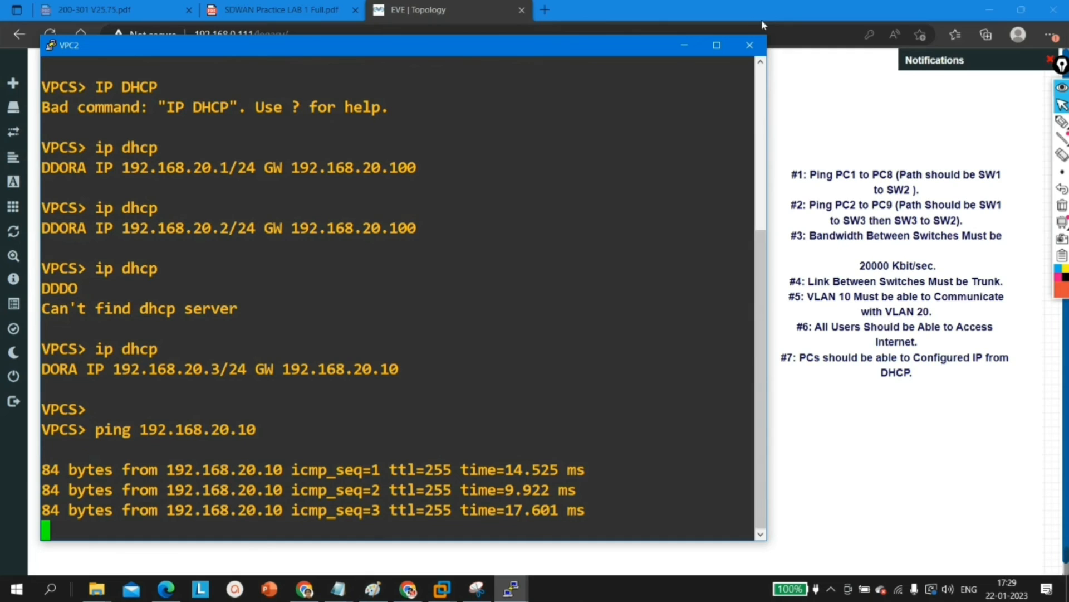
pyautogui.click(717, 45)
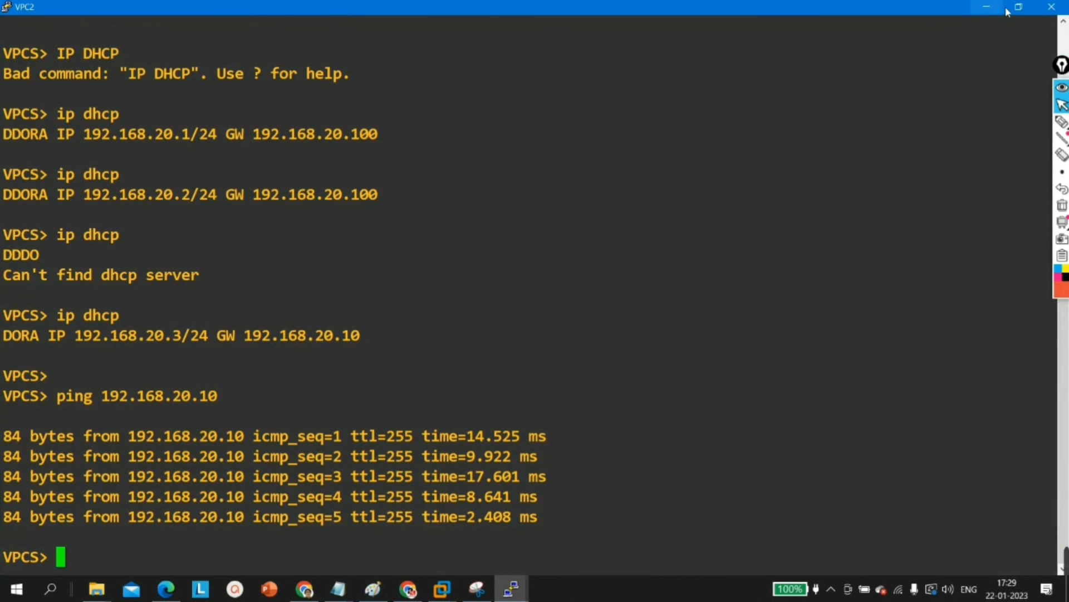
pyautogui.click(1019, 6)
pyautogui.moveTo(473, 45); pyautogui.dragTo(791, 313)
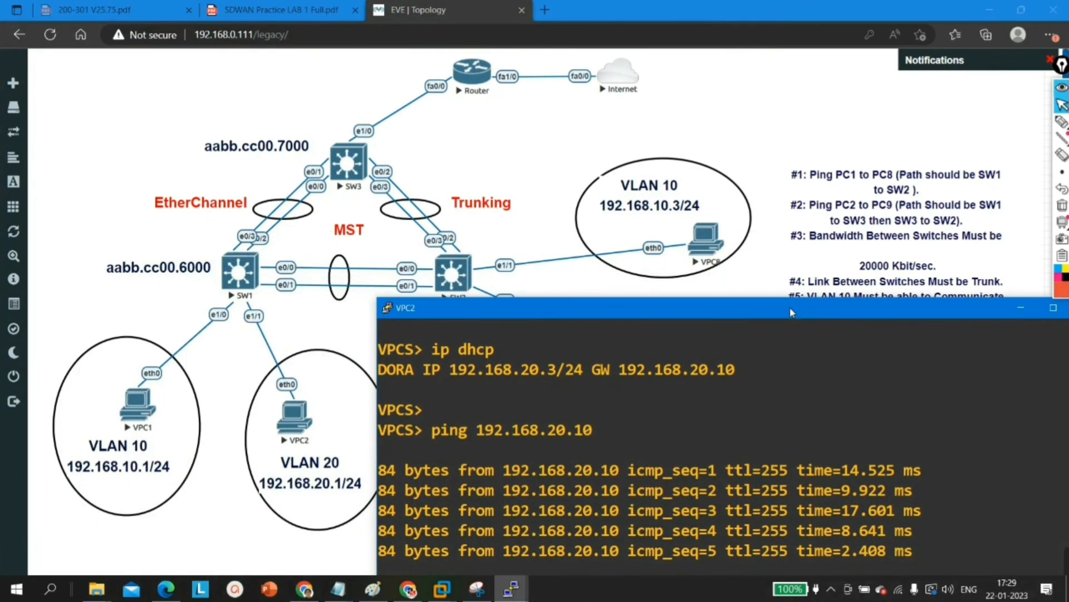
# Step: Begin a ping command on VPC1 without a destination and return to the topology diagram
pyautogui.moveTo(511, 588)
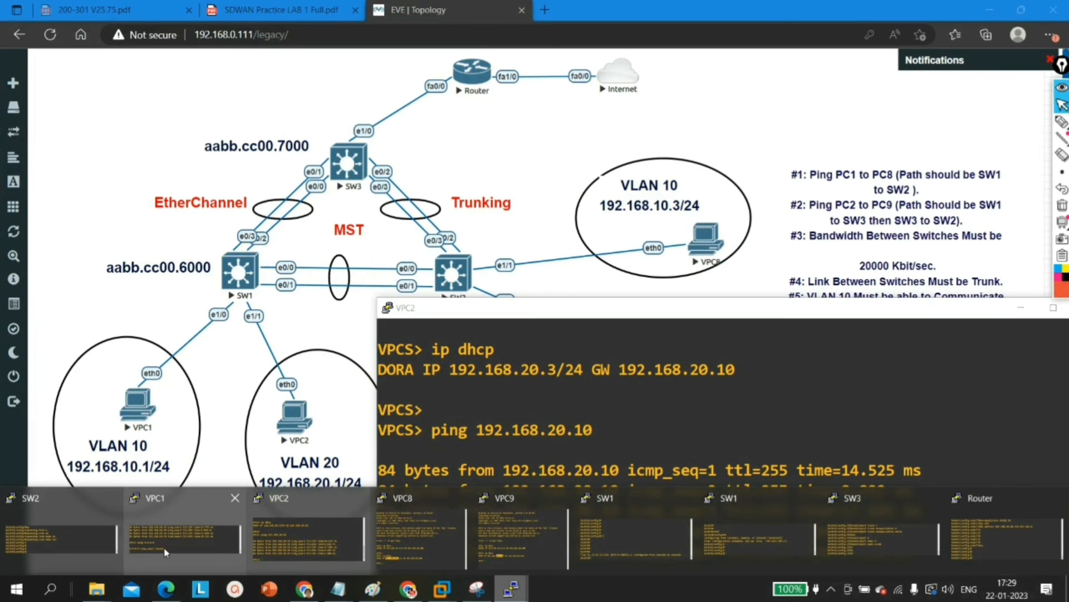
pyautogui.click(167, 552)
pyautogui.press('Return')
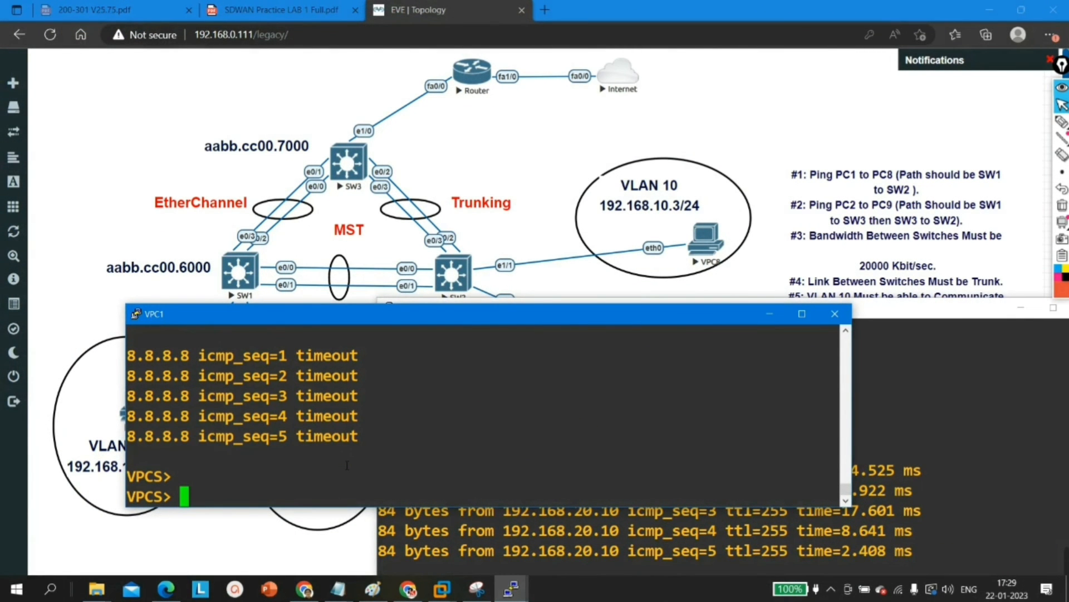
pyautogui.write('ping')
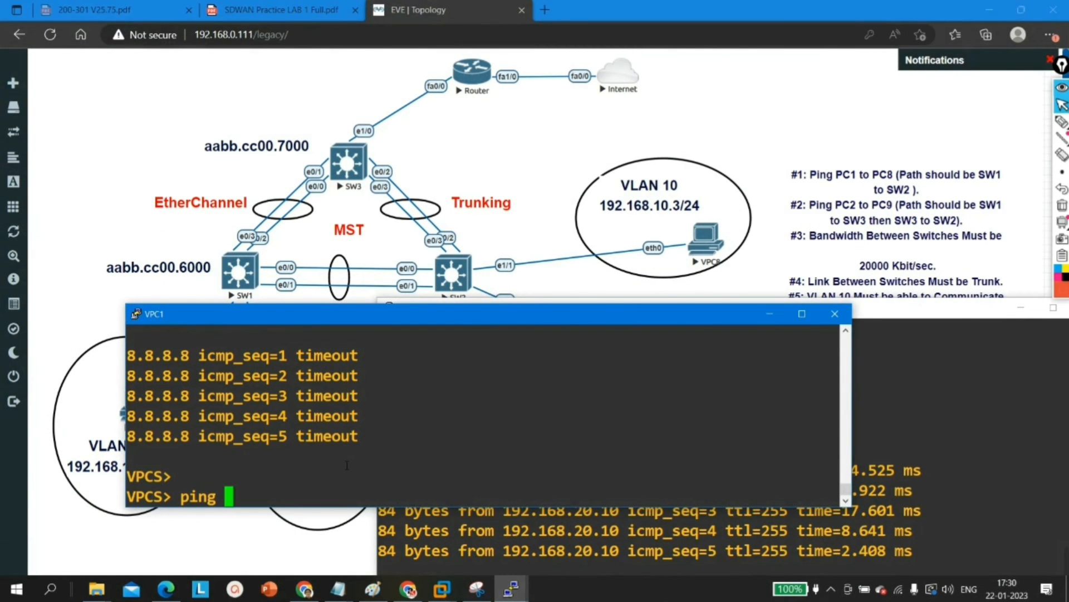
pyautogui.click(723, 107)
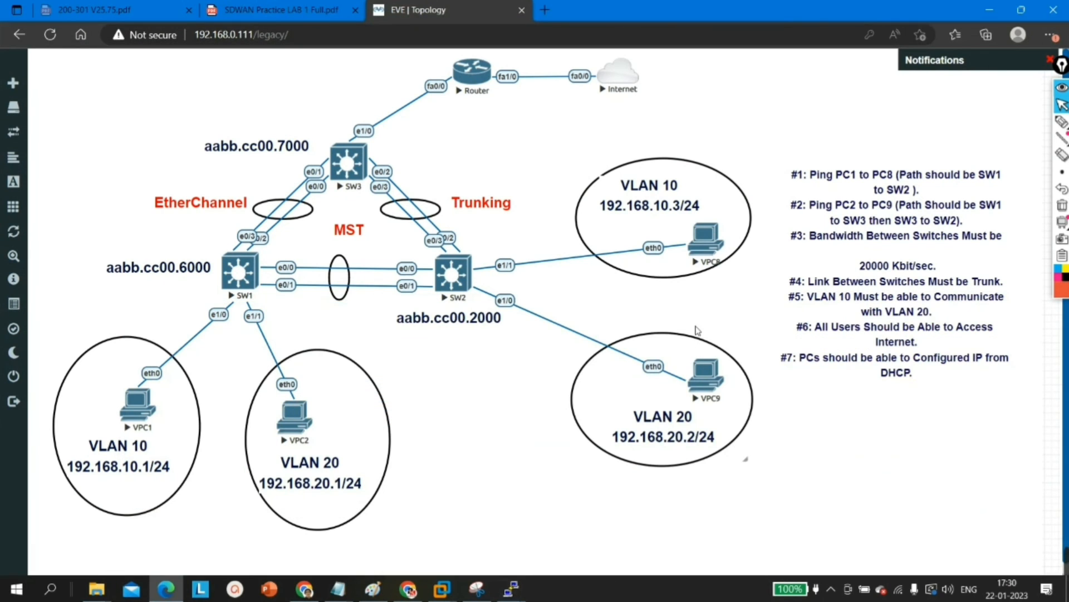
# Step: Request an IP address through DHCP on VPC8 with ip dhcp
pyautogui.moveTo(510, 587)
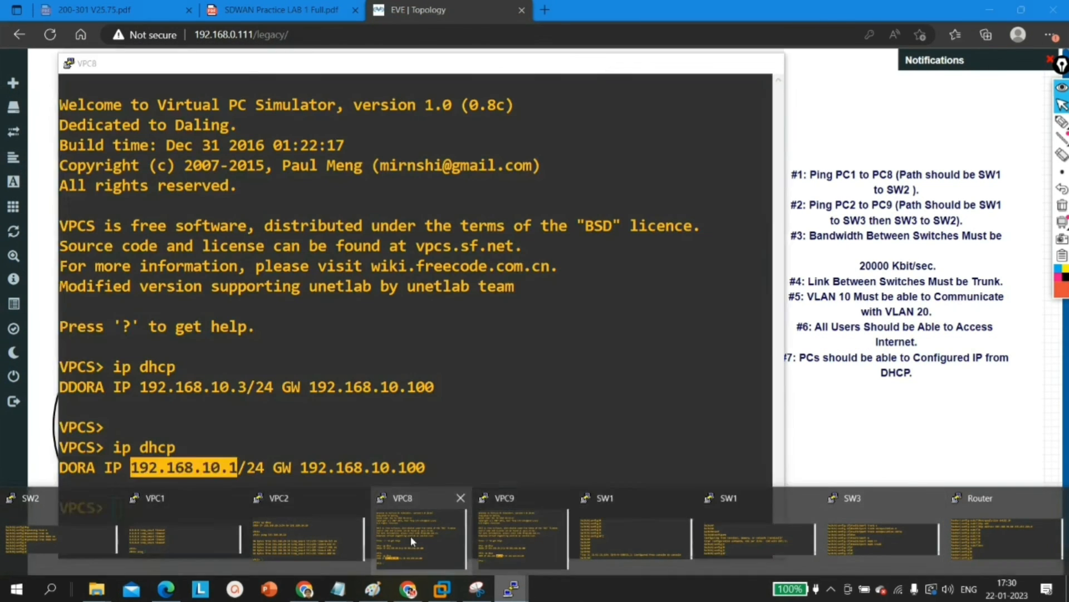
pyautogui.click(410, 535)
pyautogui.write('ip dhcp')
pyautogui.press('Return')
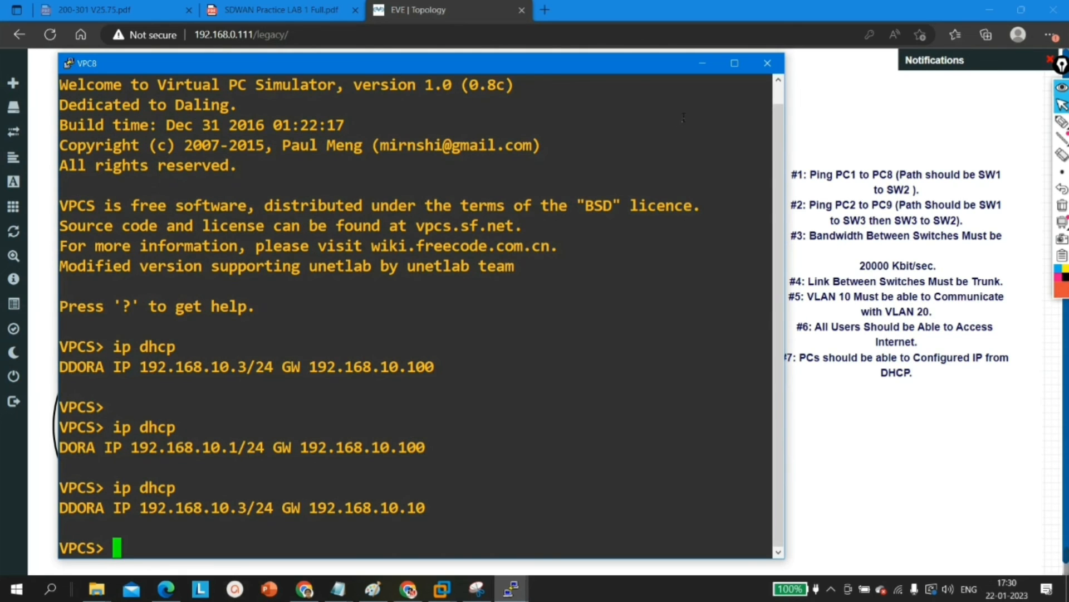
pyautogui.click(703, 63)
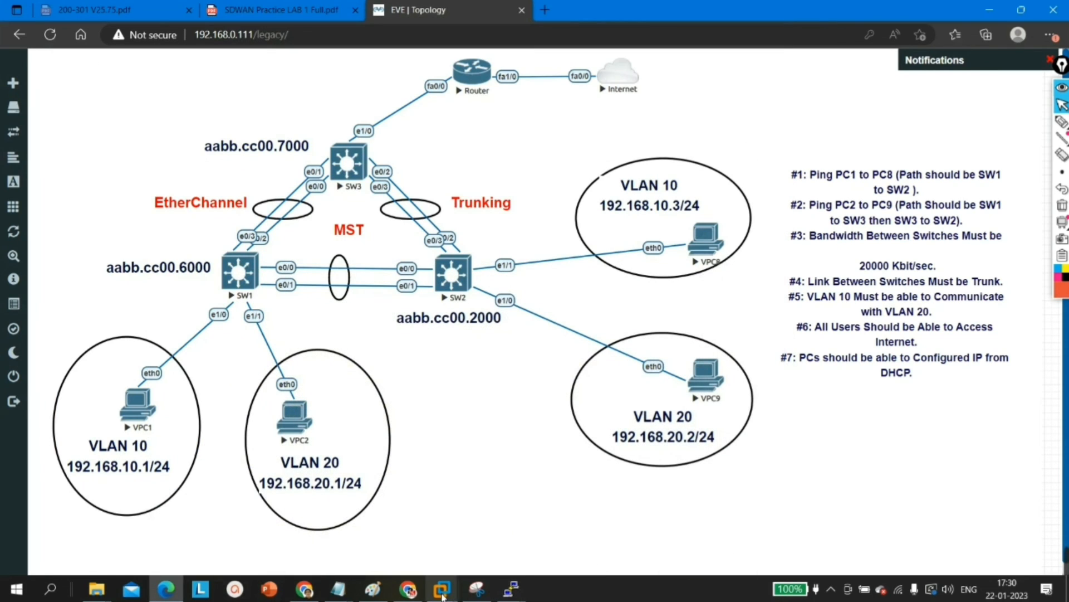
# Step: Request an IP address through DHCP on VPC9 with ip dhcp and return to the topology diagram
pyautogui.click(511, 588)
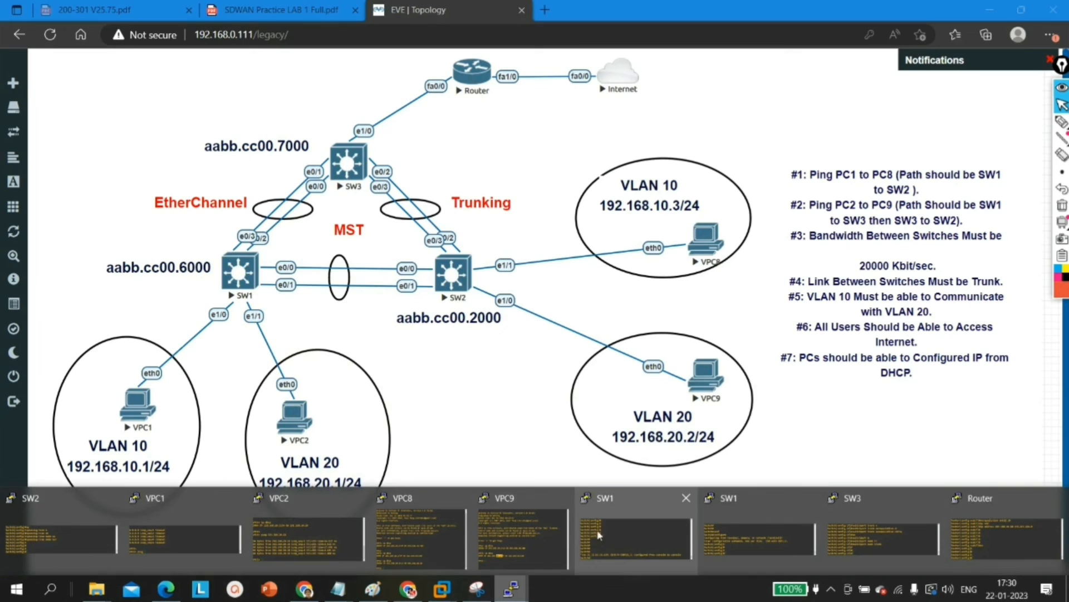
pyautogui.click(534, 533)
pyautogui.write('ip dh')
pyautogui.press('BackSpace')
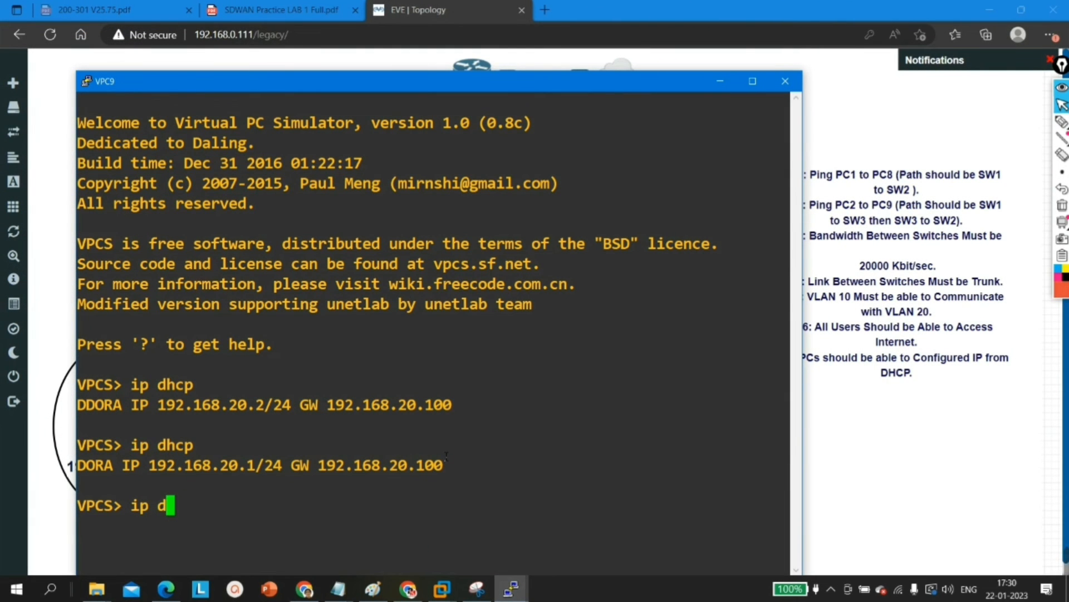
pyautogui.write('hcp')
pyautogui.press('Return')
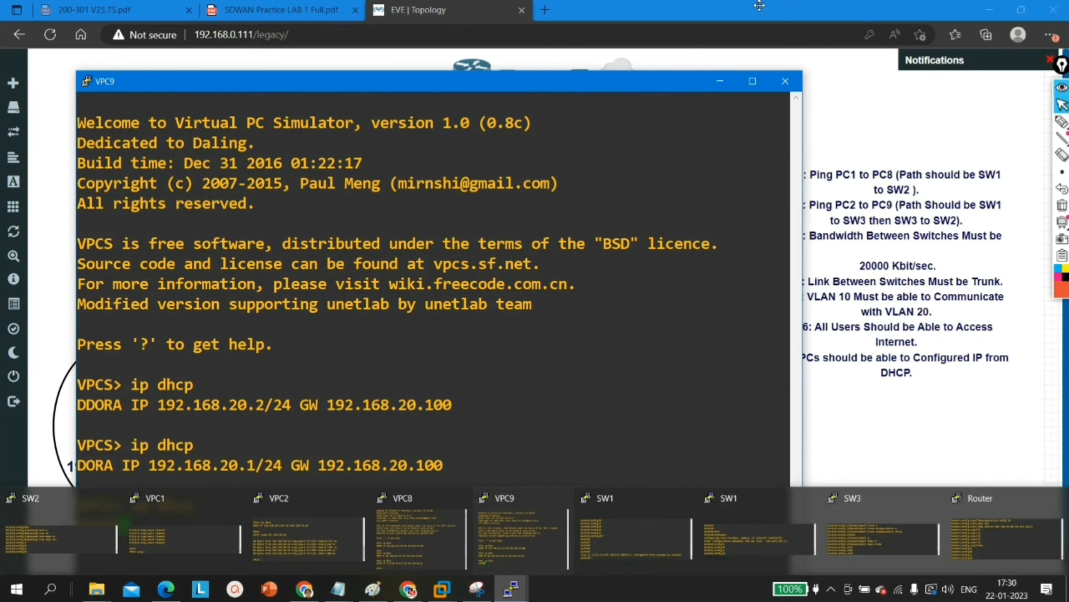
pyautogui.click(720, 83)
# Step: Look up VPC8's leased address and ping it at 192.168.10.3 from VPC1
pyautogui.moveTo(511, 588)
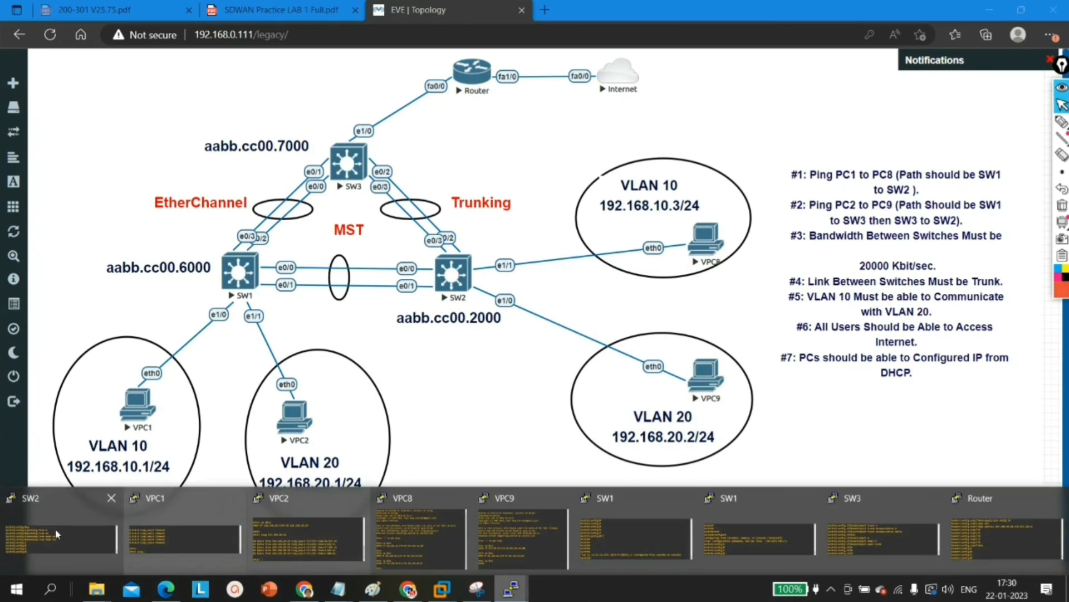
pyautogui.click(170, 536)
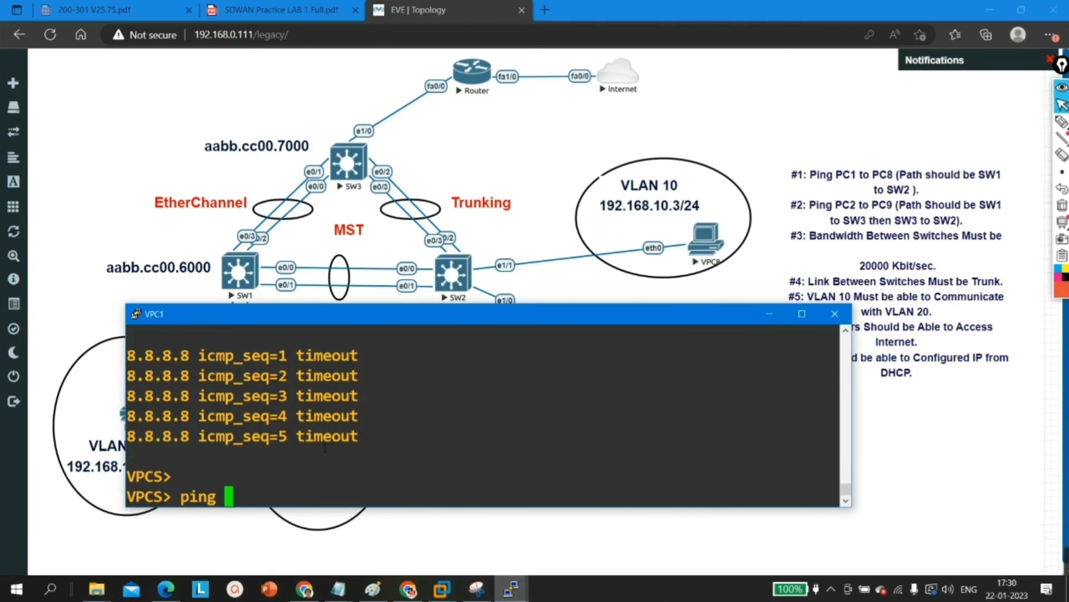
pyautogui.write('192.168.')
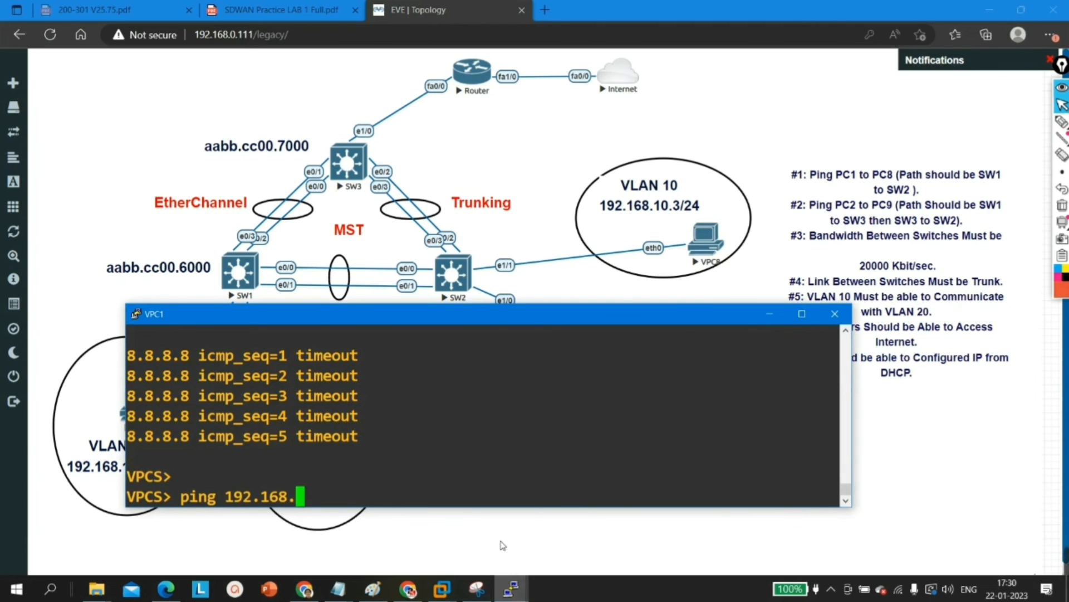
pyautogui.click(511, 588)
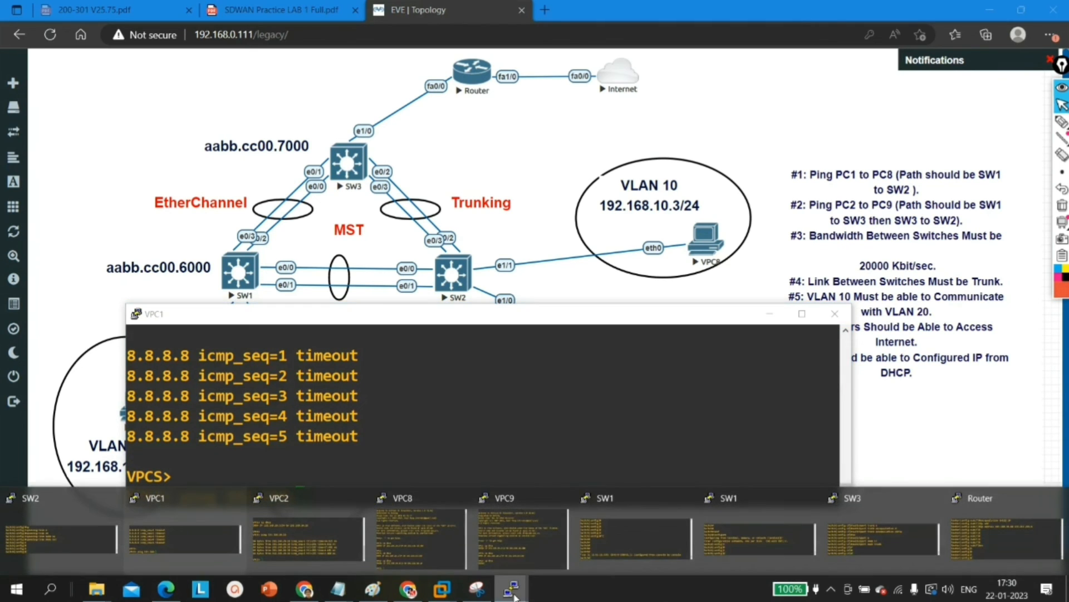
pyautogui.click(405, 531)
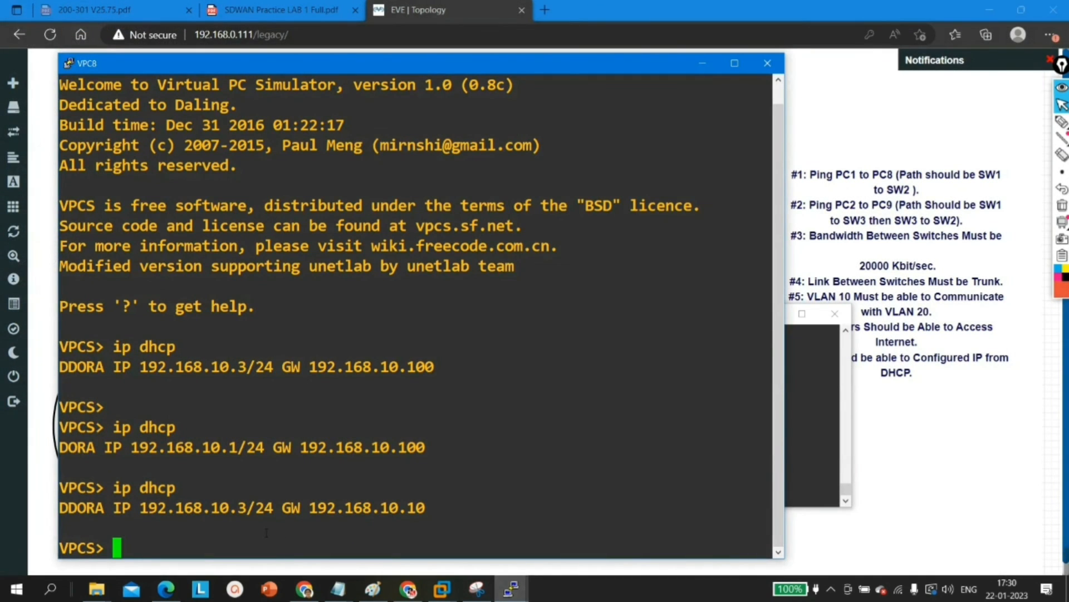
pyautogui.click(703, 63)
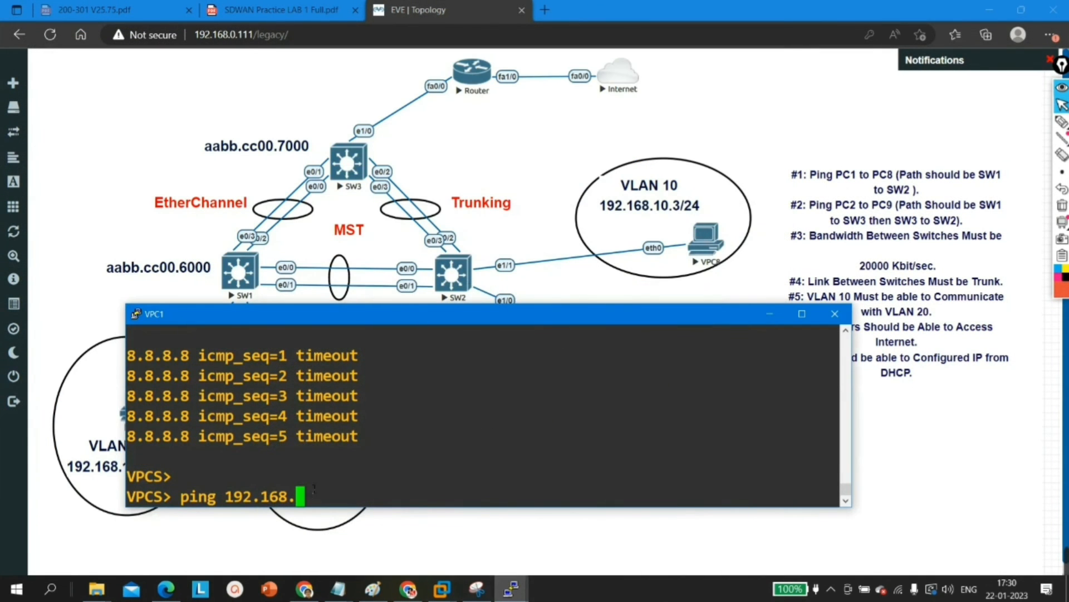
pyautogui.write('10.3')
pyautogui.press('Return')
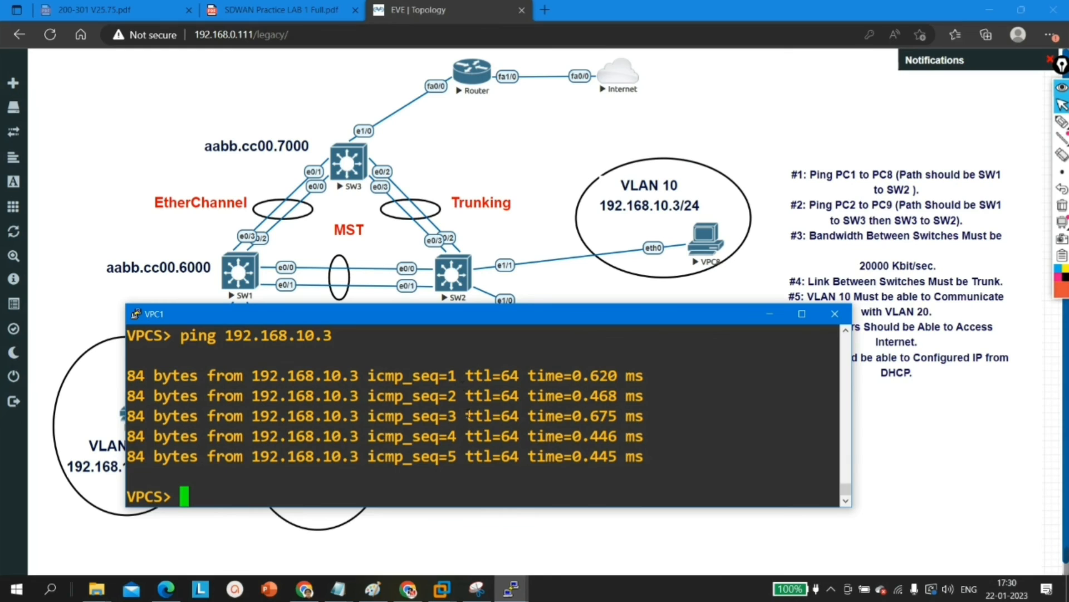
# Step: Ping the VLAN 20 address 192.168.20.1 from VPC1, examine the replies and return to the topology diagram
pyautogui.press('Return')
pyautogui.press('Return')
pyautogui.press('Return')
pyautogui.write('ping')
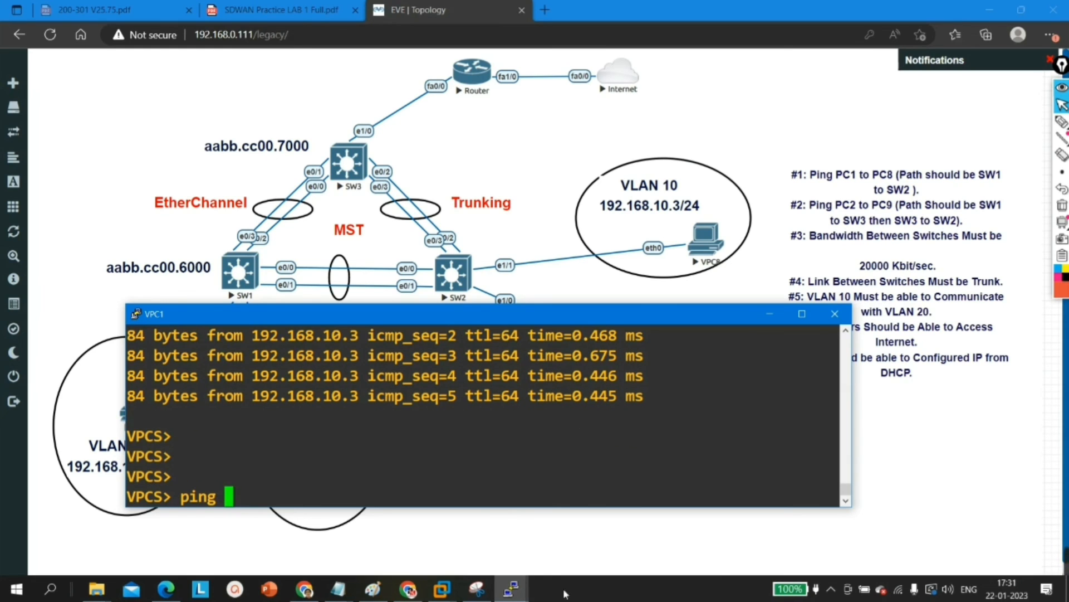
pyautogui.moveTo(512, 589)
pyautogui.moveTo(519, 546)
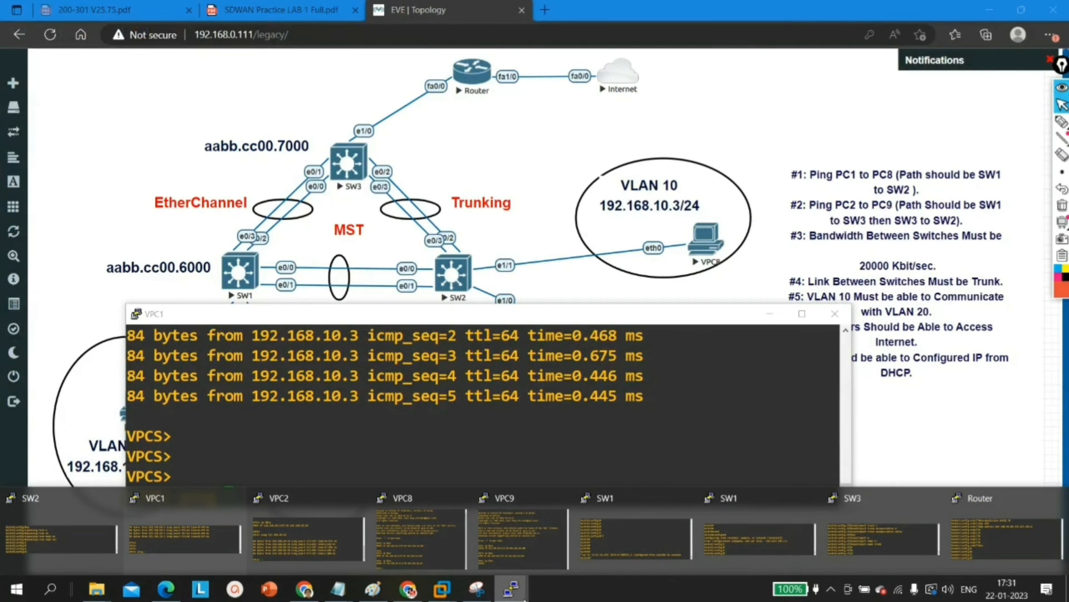
pyautogui.write('19')
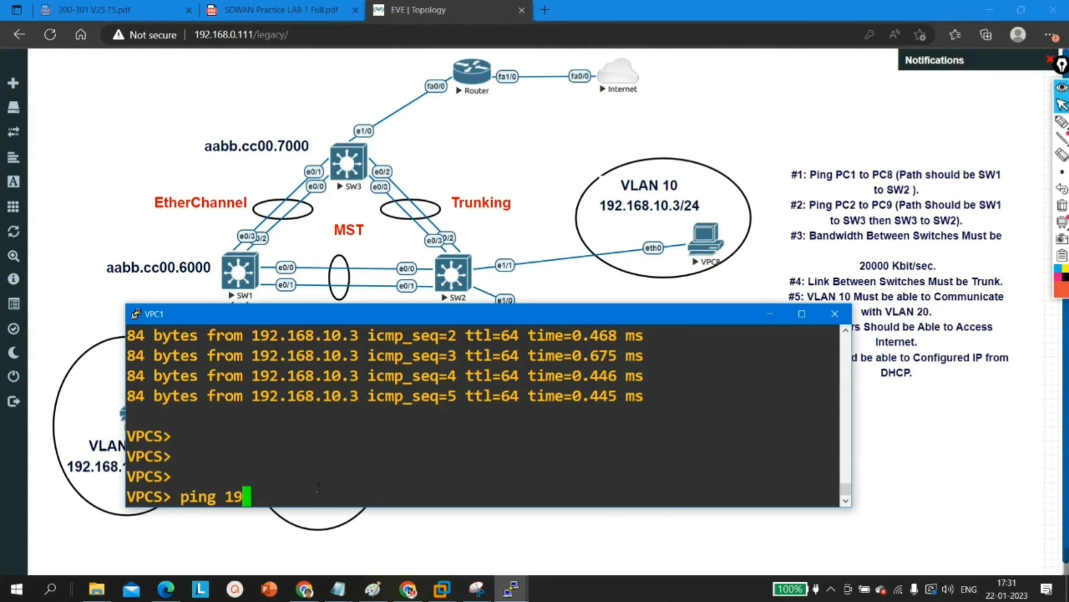
pyautogui.write('2.168.20.')
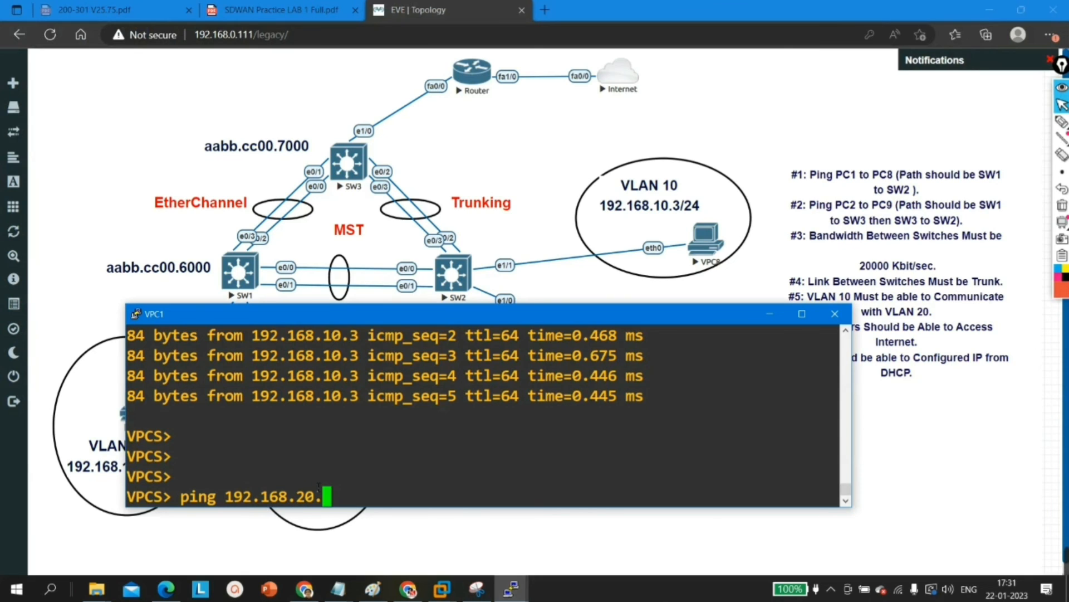
pyautogui.write('1')
pyautogui.press('Return')
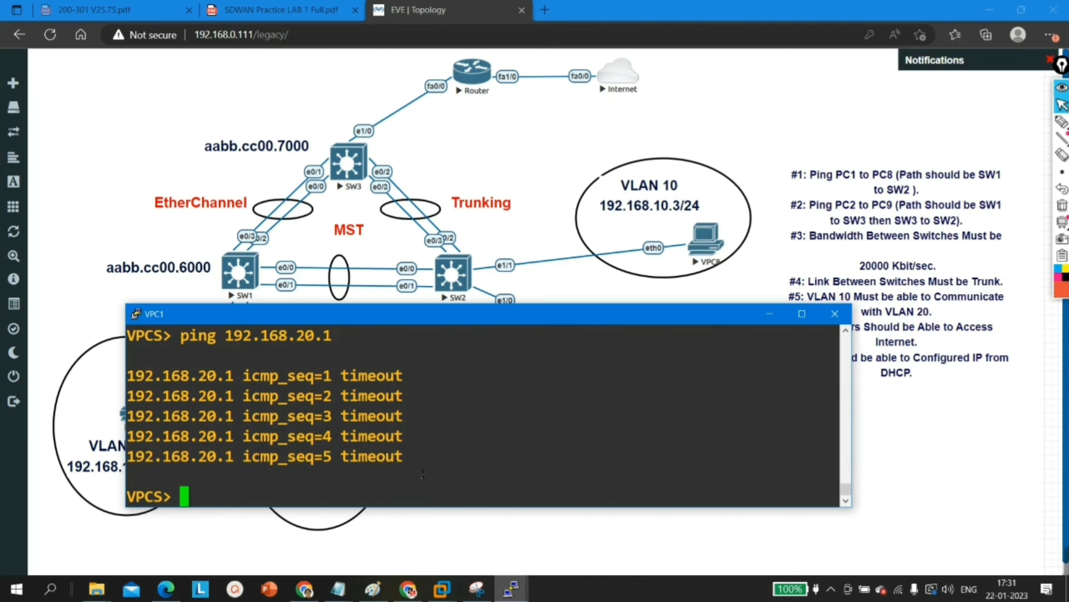
pyautogui.moveTo(419, 464); pyautogui.dragTo(135, 388)
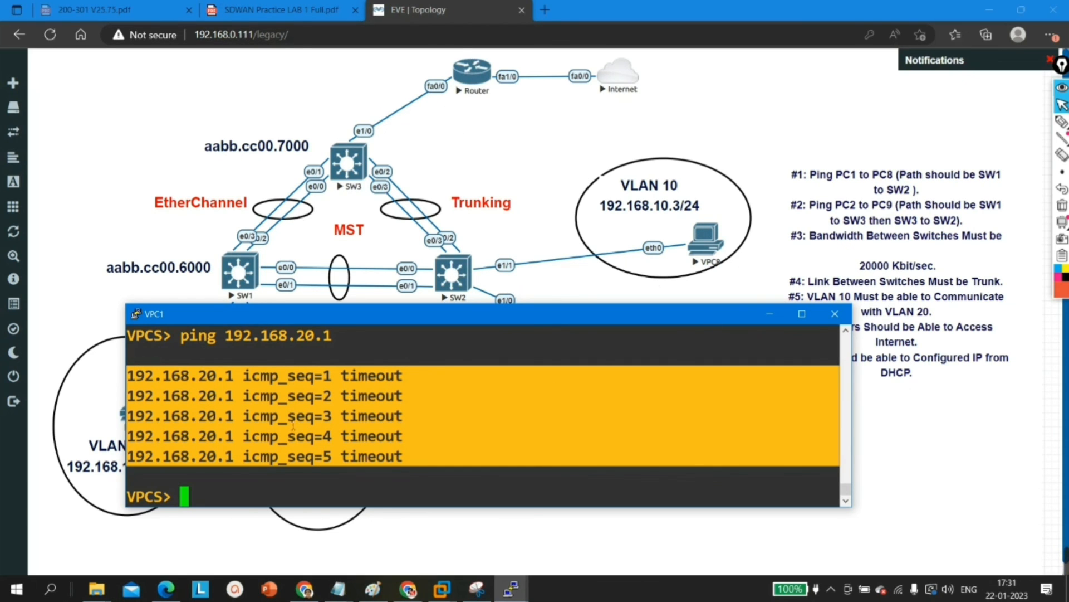
pyautogui.click(274, 477)
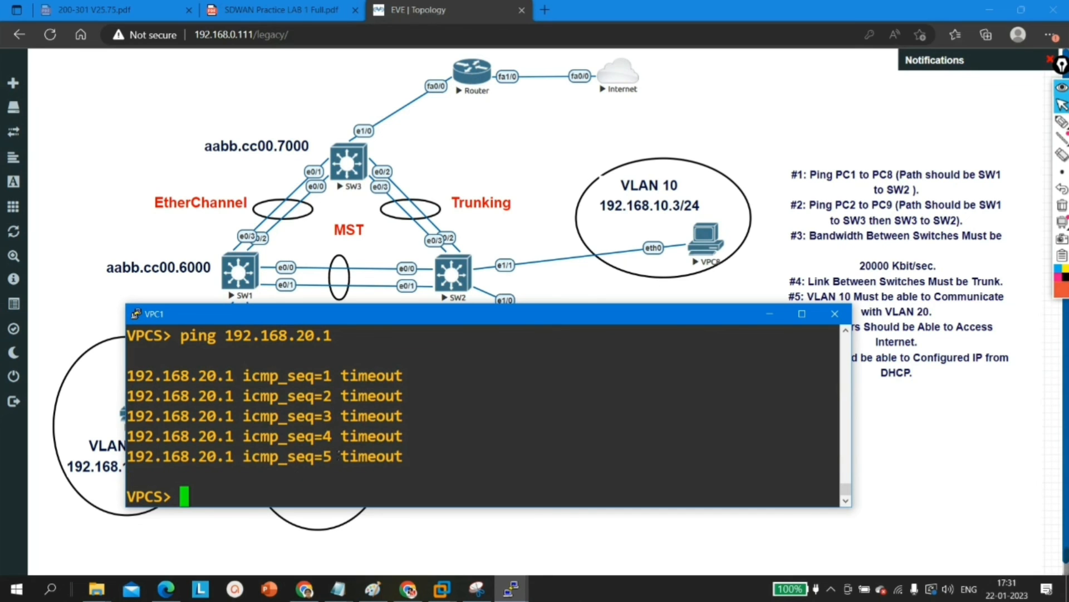
pyautogui.click(770, 314)
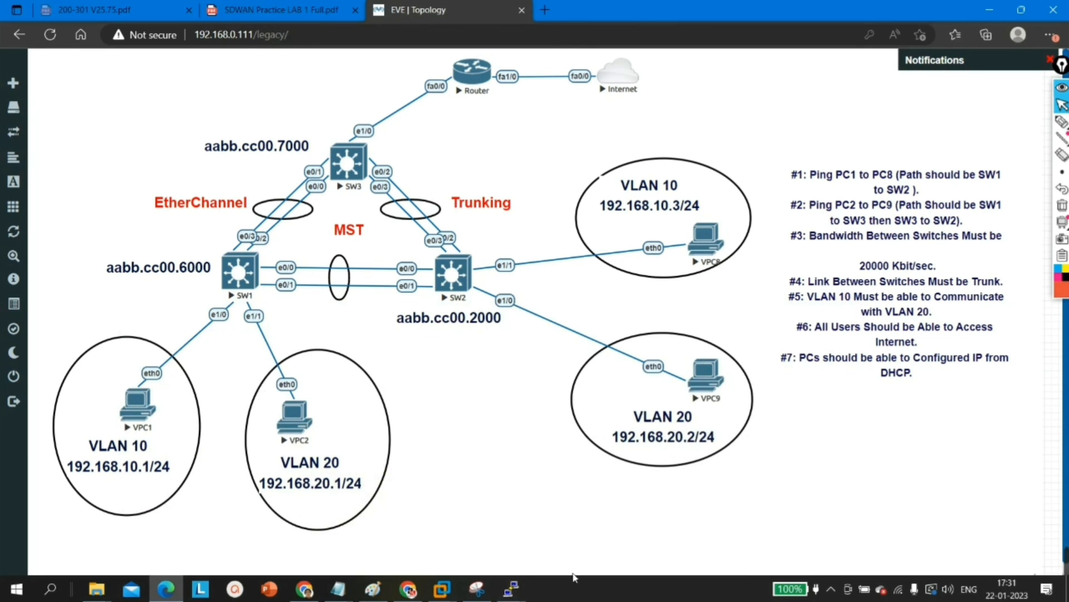
# Step: Move the VPC1 console clear of the VPCs in the diagram and check the leased IP address on VPC2
pyautogui.click(513, 591)
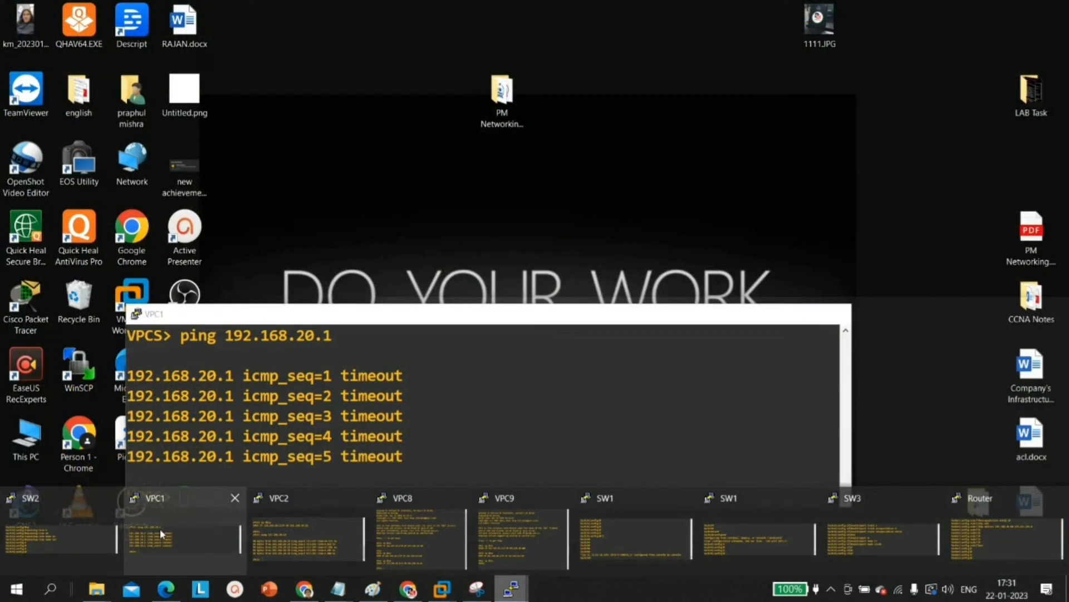
pyautogui.click(161, 533)
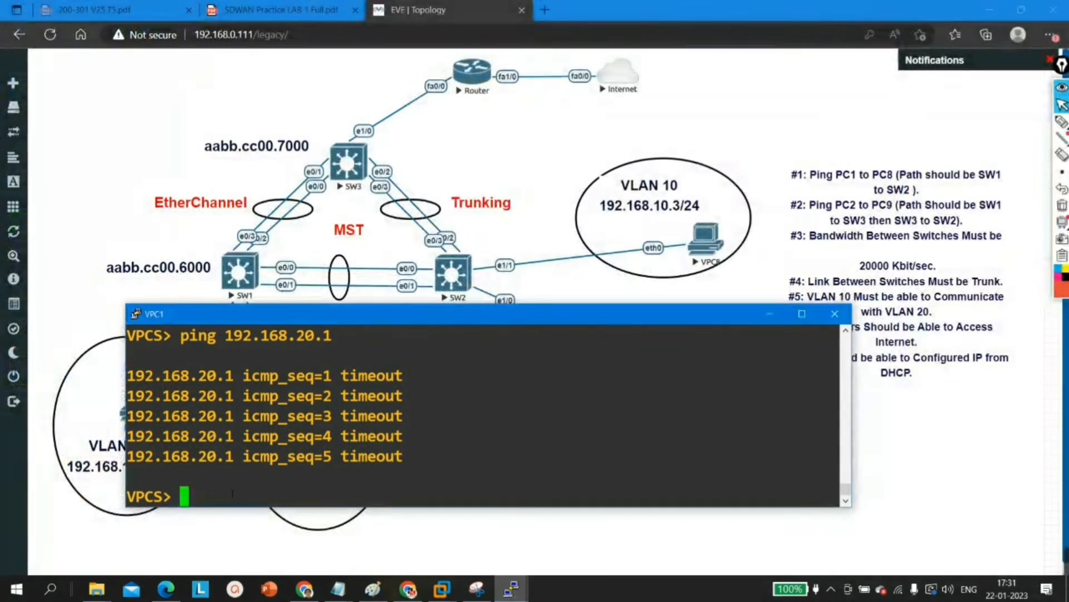
pyautogui.moveTo(370, 322); pyautogui.dragTo(463, 153)
pyautogui.moveTo(512, 591)
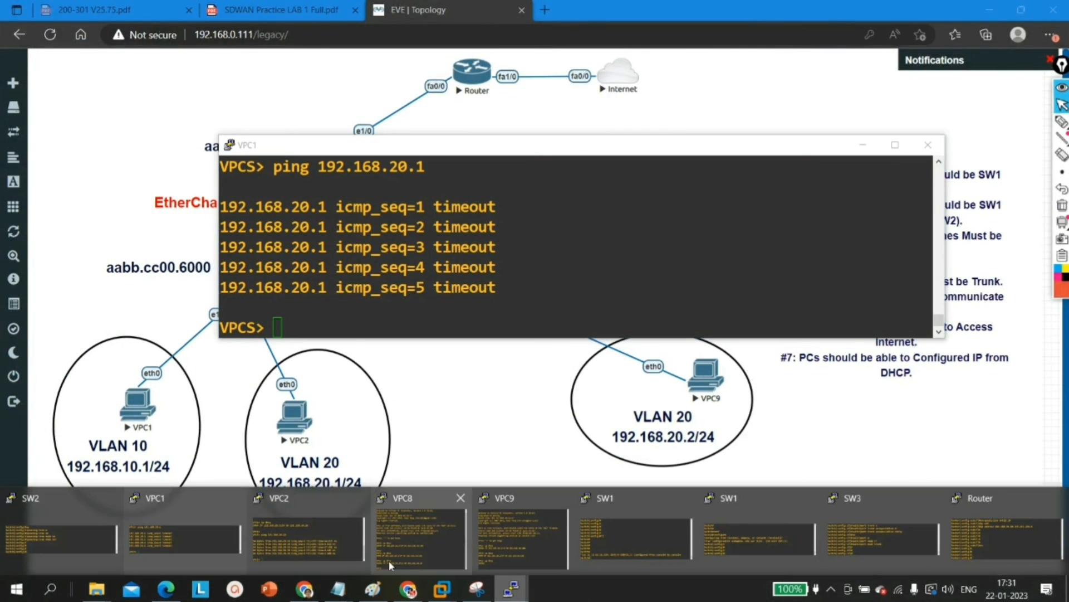
pyautogui.click(288, 541)
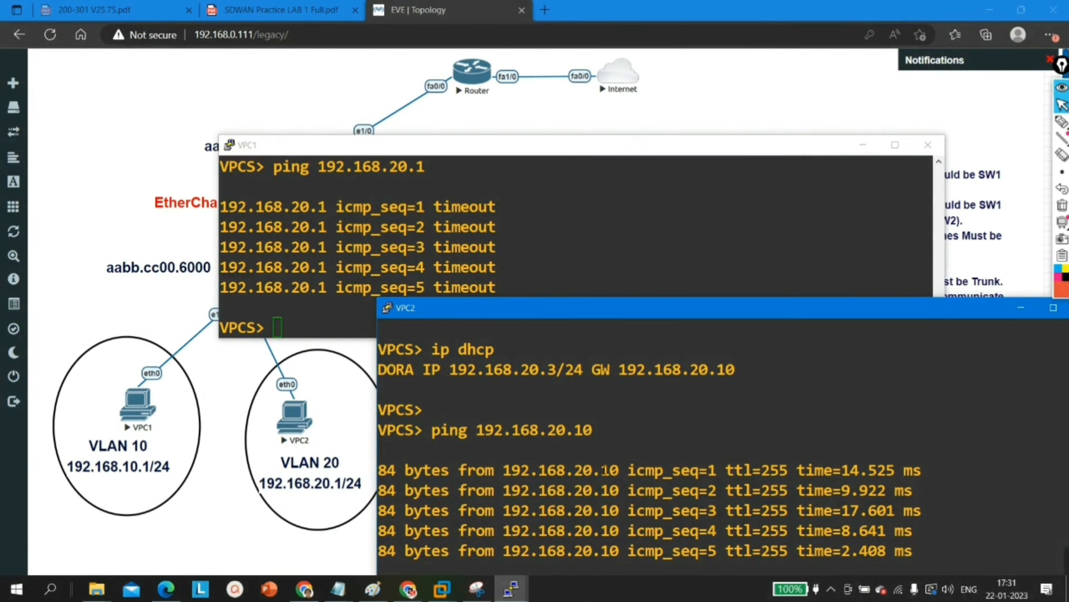
pyautogui.moveTo(449, 370); pyautogui.dragTo(538, 370)
# Step: Ping VPC2's leased address 192.168.20.3 from VPC1 to test inter-VLAN routing
pyautogui.click(501, 286)
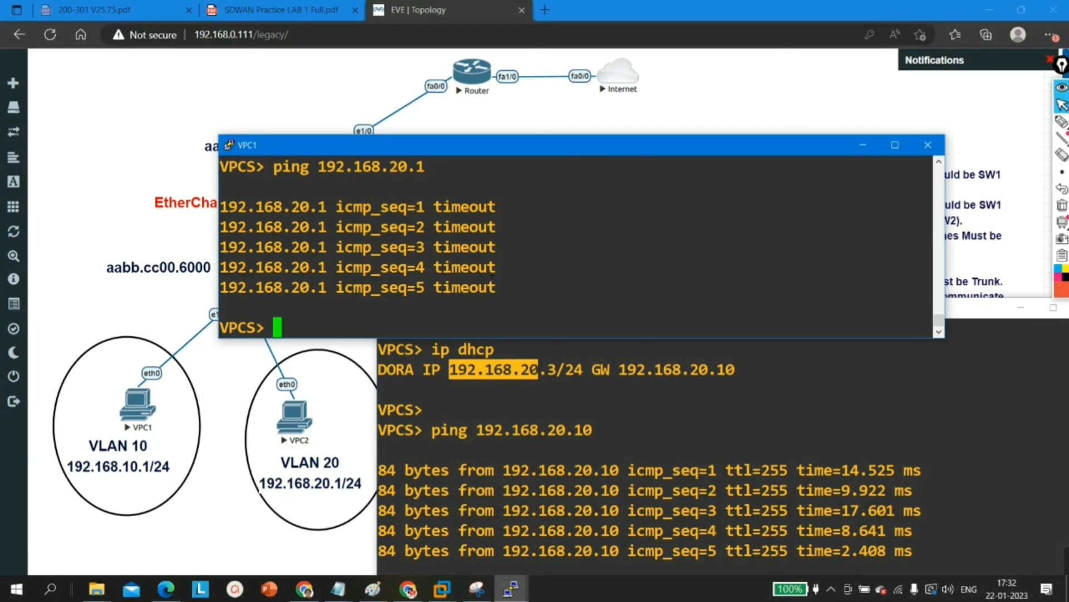
pyautogui.press('Up')
pyautogui.press('BackSpace')
pyautogui.write('3')
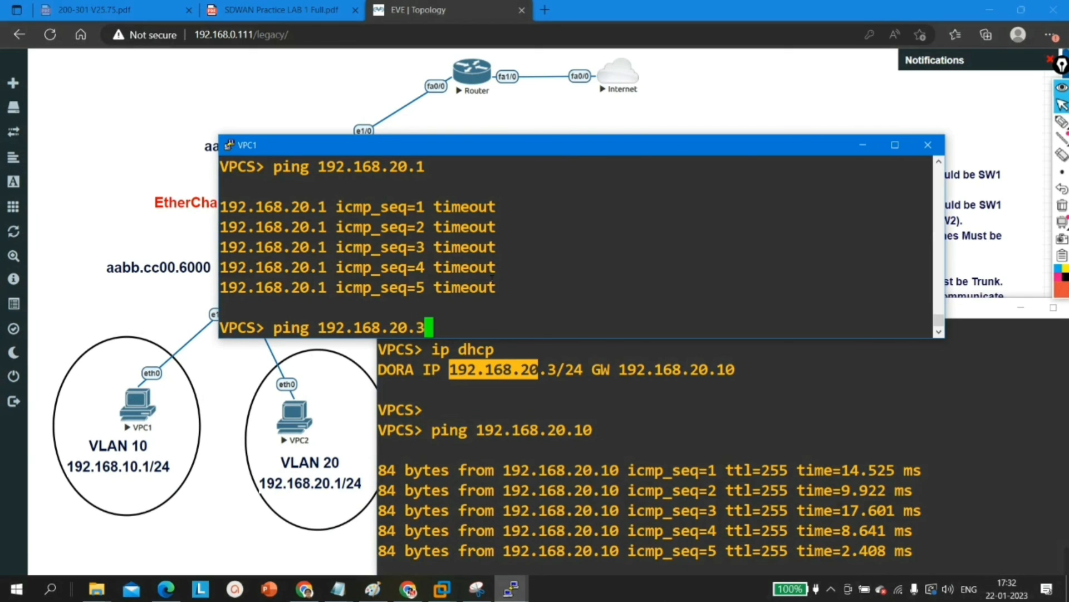
pyautogui.press('Return')
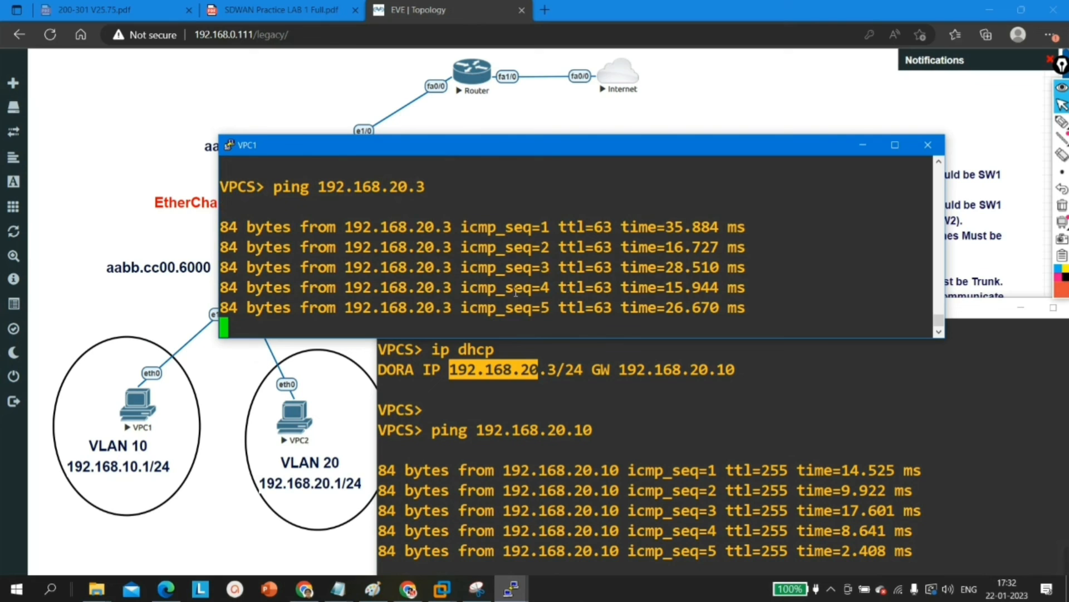
# Step: Ping 192.168.20.1 from VPC1 once more
pyautogui.press('Up')
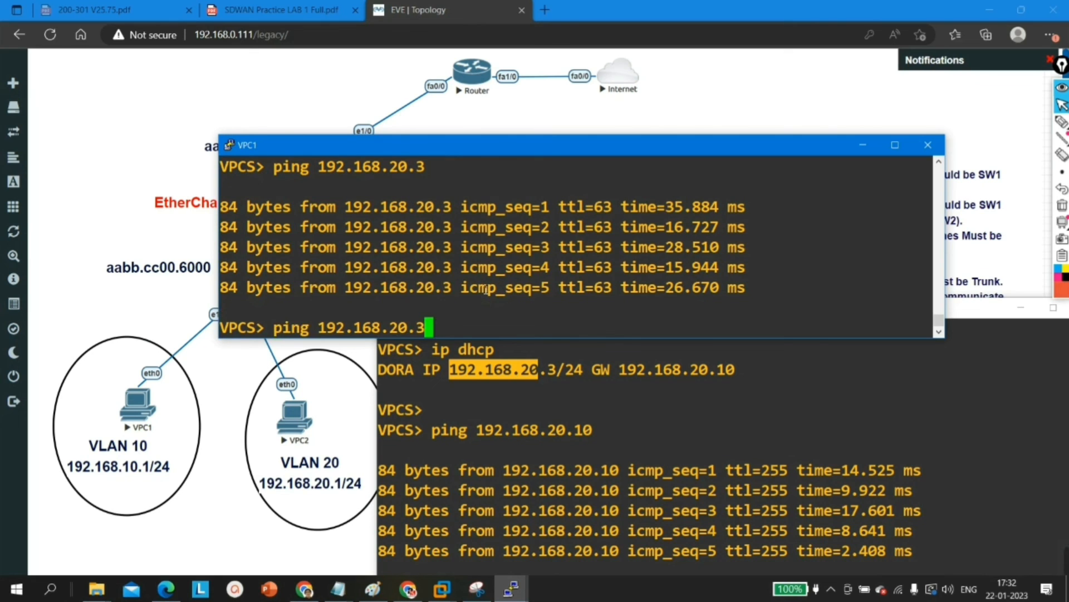
pyautogui.press('BackSpace')
pyautogui.write('1')
pyautogui.press('Return')
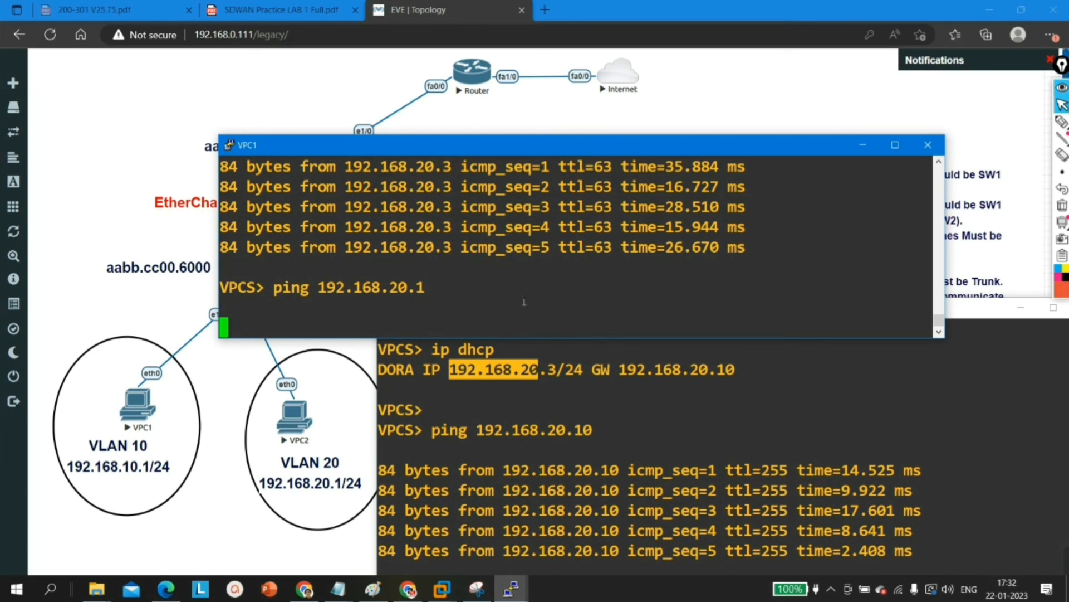
# Step: Check VPC9's leased address, ping it at 192.168.20.4 from VPC1 and clear the consoles from the topology diagram
pyautogui.moveTo(512, 594)
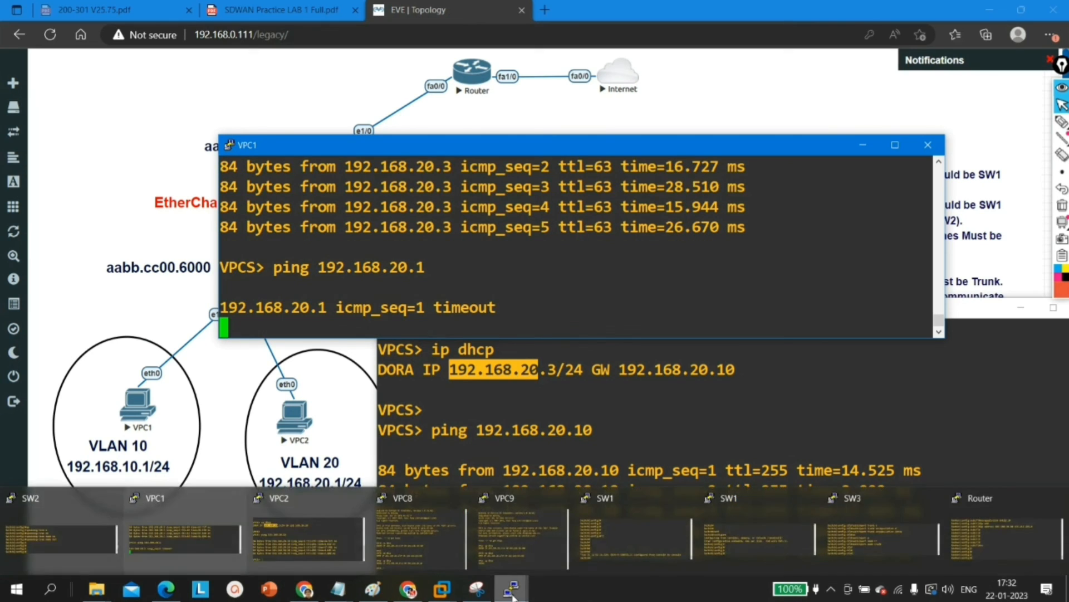
pyautogui.click(518, 517)
pyautogui.moveTo(193, 527); pyautogui.dragTo(283, 529)
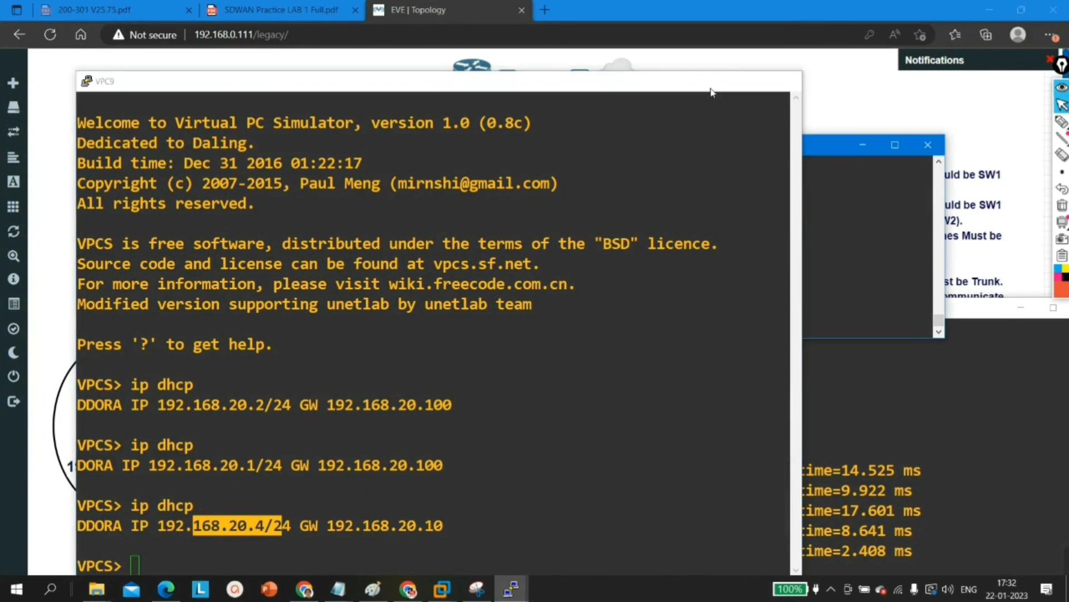
pyautogui.click(720, 81)
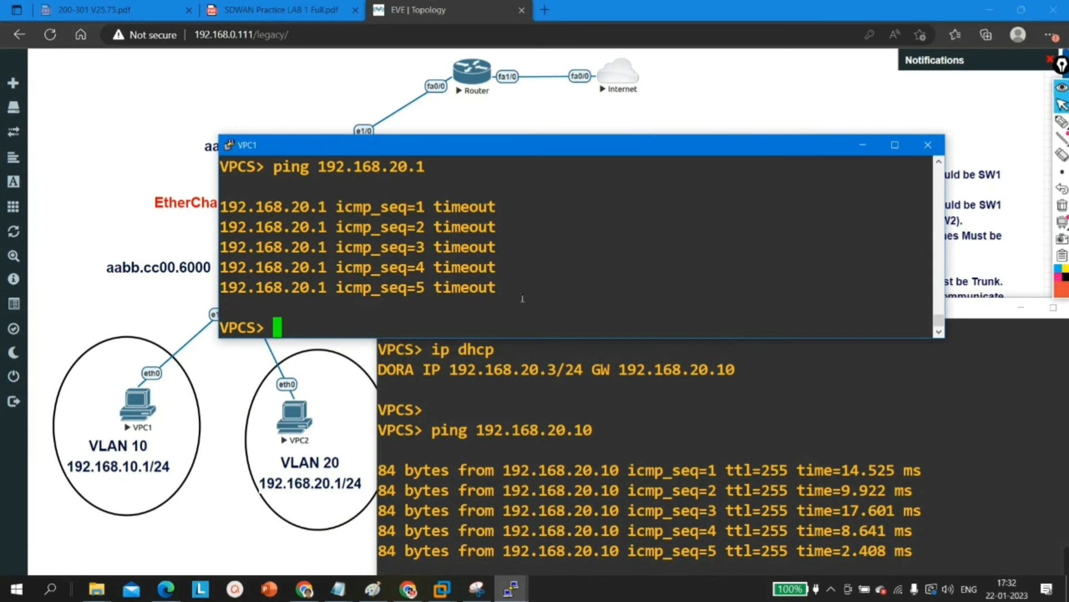
pyautogui.press('Up')
pyautogui.press('BackSpace')
pyautogui.write('4')
pyautogui.press('Return')
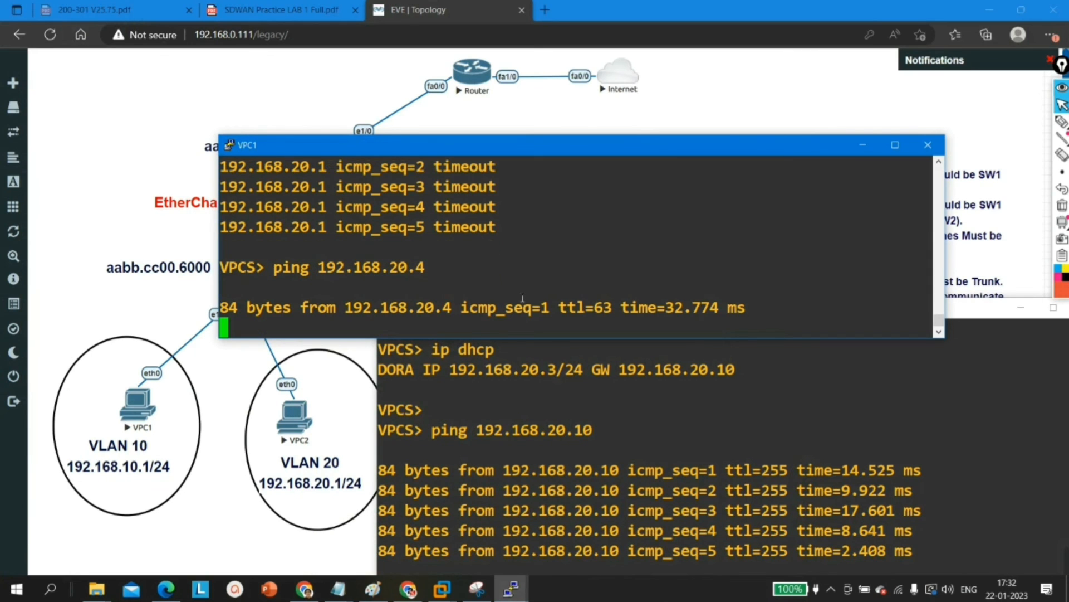
pyautogui.click(863, 145)
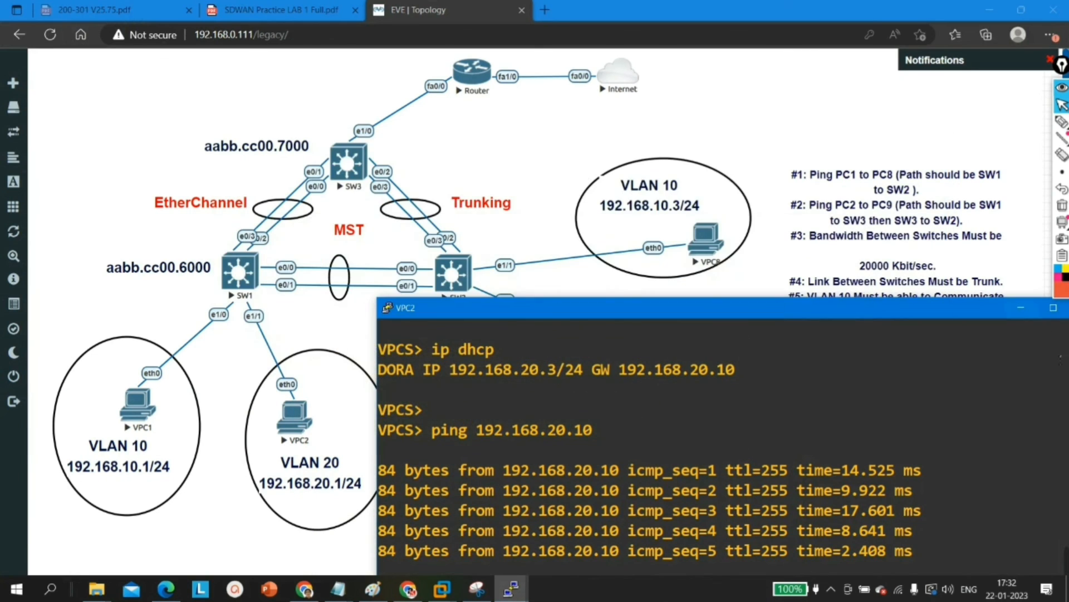
pyautogui.click(1020, 308)
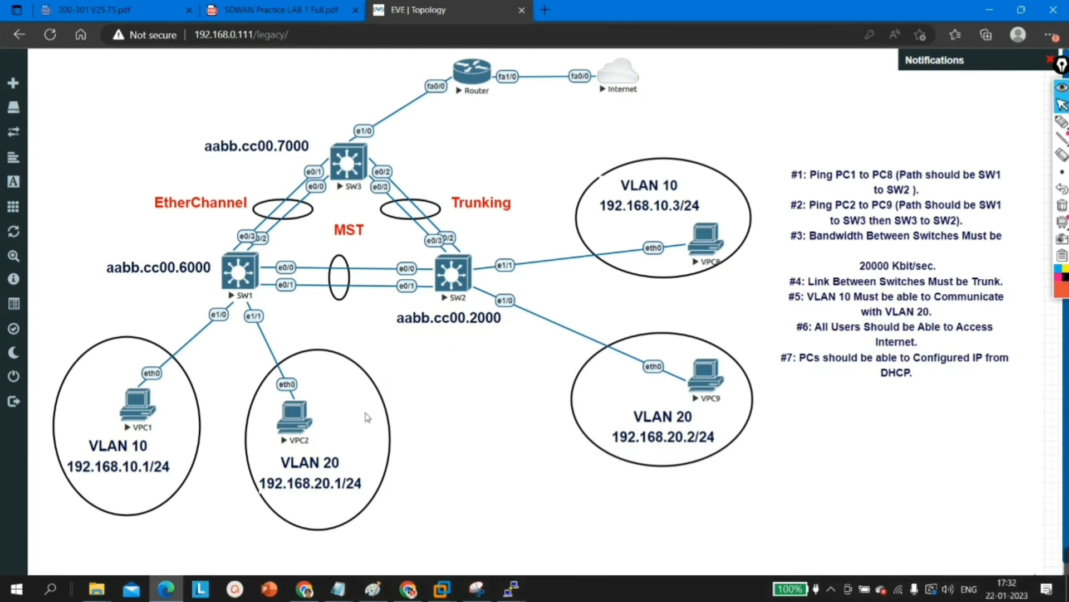
# Step: On the Router console, create access list 10 permitting 192.168.0.0 with wildcard mask 0.0.255.255
pyautogui.click(511, 588)
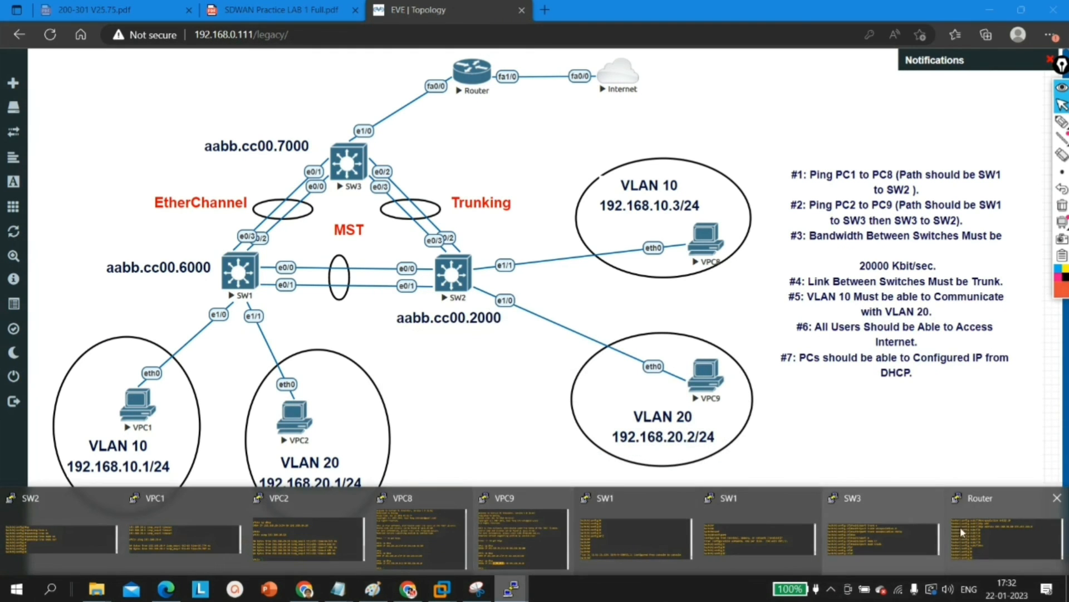
pyautogui.click(1002, 532)
pyautogui.press('Return')
pyautogui.press('Return')
pyautogui.press('Return')
pyautogui.press('Return')
pyautogui.press('Return')
pyautogui.press('Return')
pyautogui.press('Return')
pyautogui.press('Return')
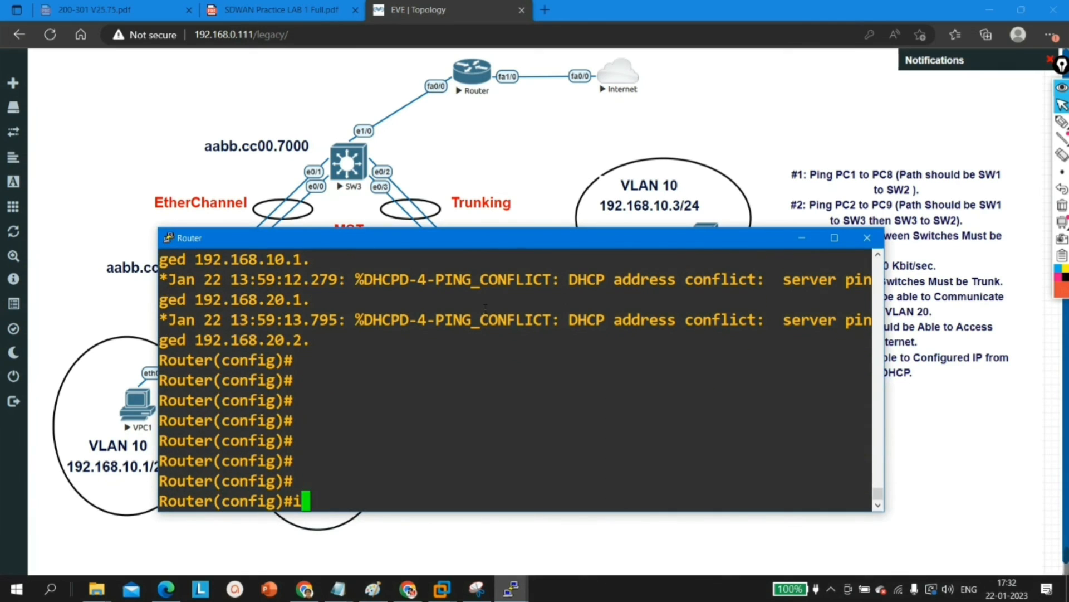
pyautogui.write('acc')
pyautogui.press('Tab')
pyautogui.write('10 1')
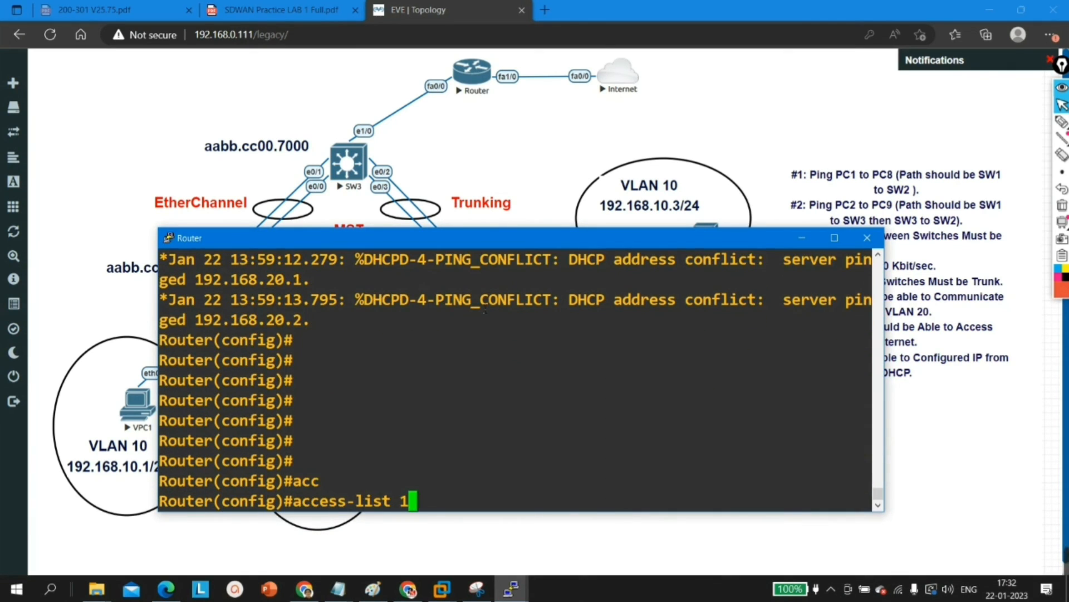
pyautogui.press('BackSpace')
pyautogui.write('per')
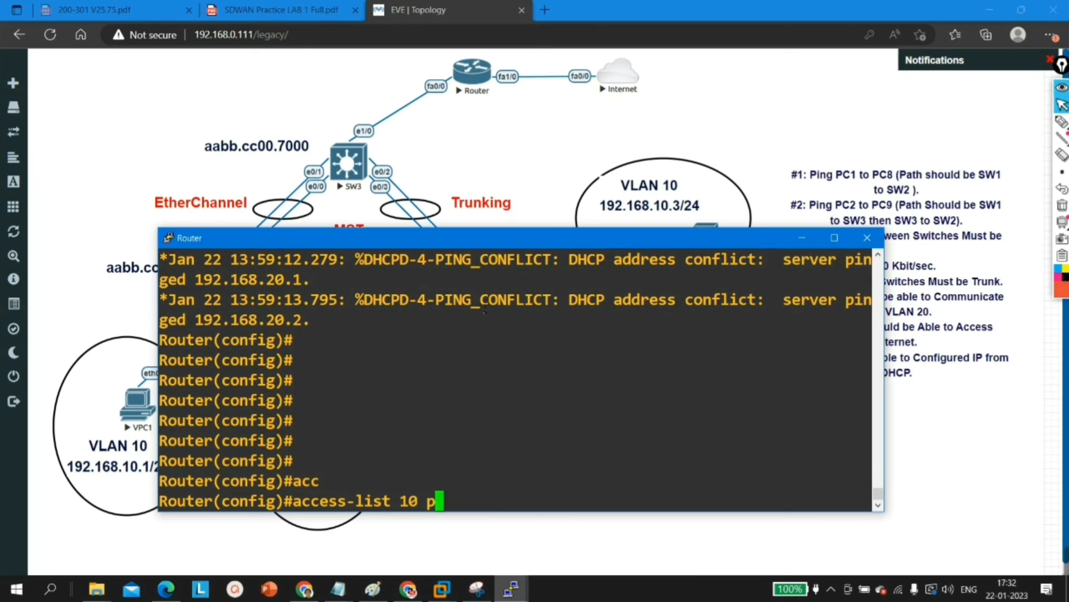
pyautogui.press('Tab')
pyautogui.write('192.1')
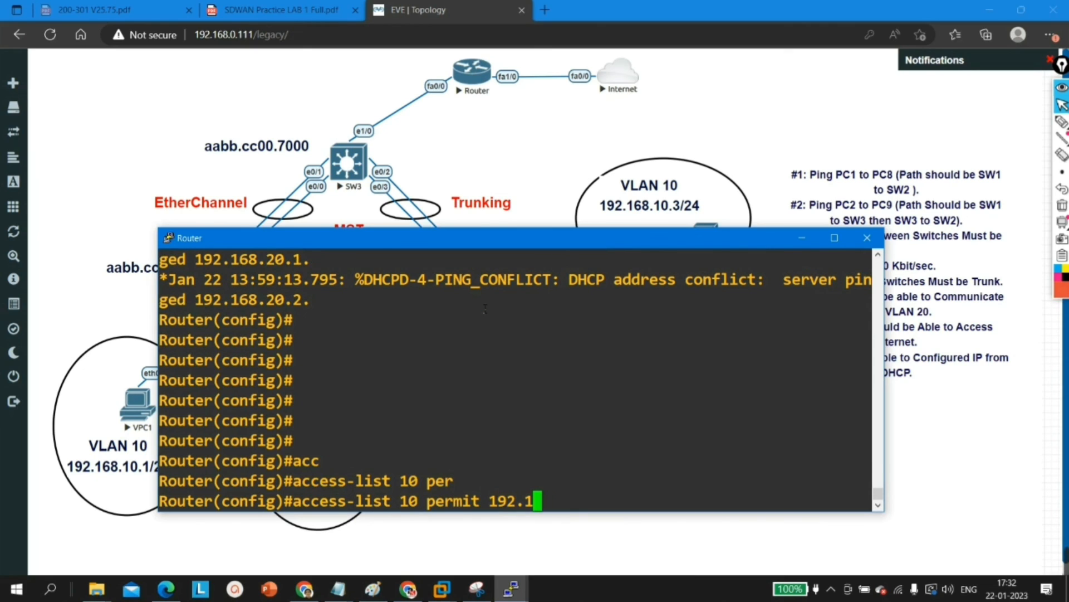
pyautogui.write('68.0.')
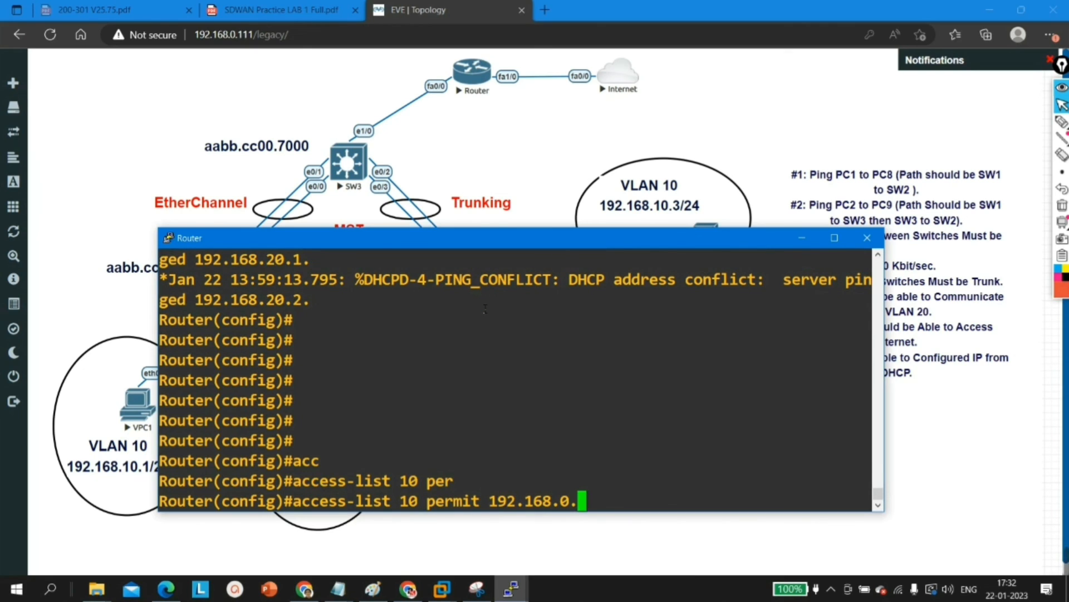
pyautogui.write('0 0.0.255')
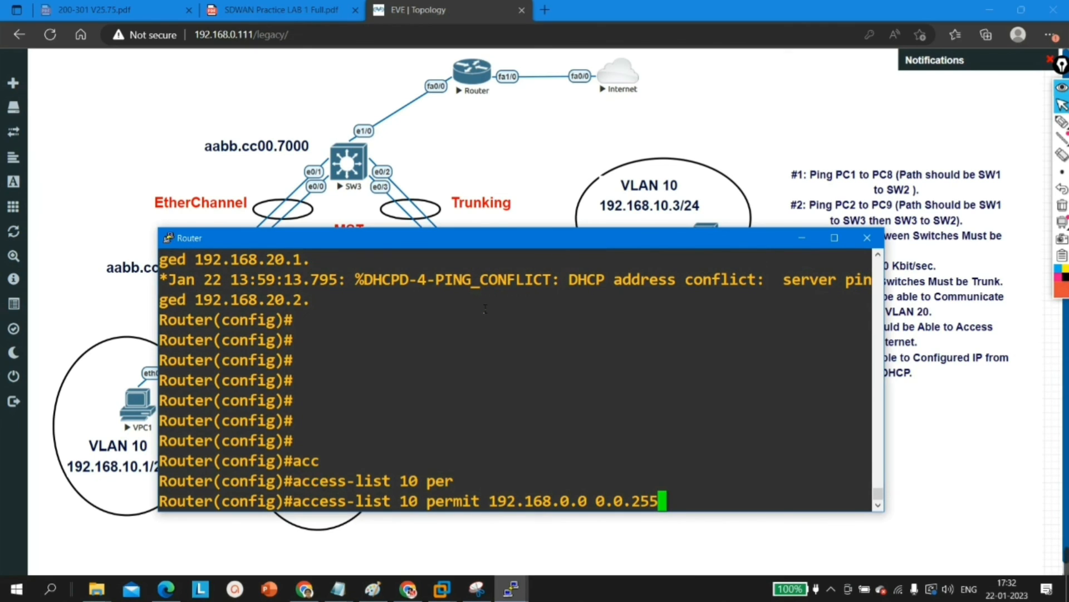
pyautogui.write('.255')
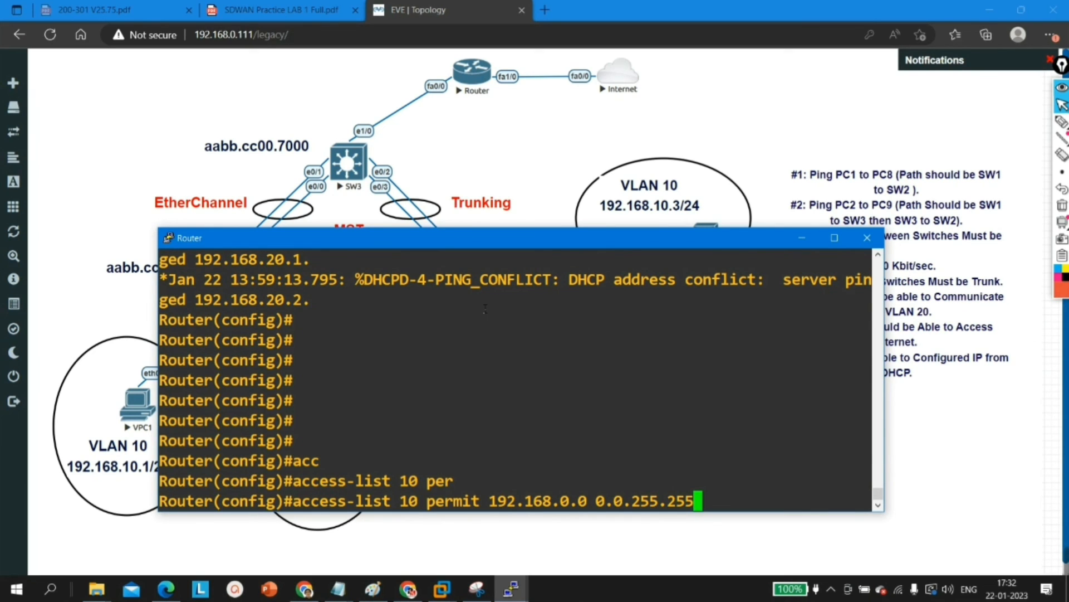
pyautogui.press('Return')
pyautogui.press('Return')
# Step: Set router subinterface f0/0.10 as a NAT inside interface
pyautogui.write('ip')
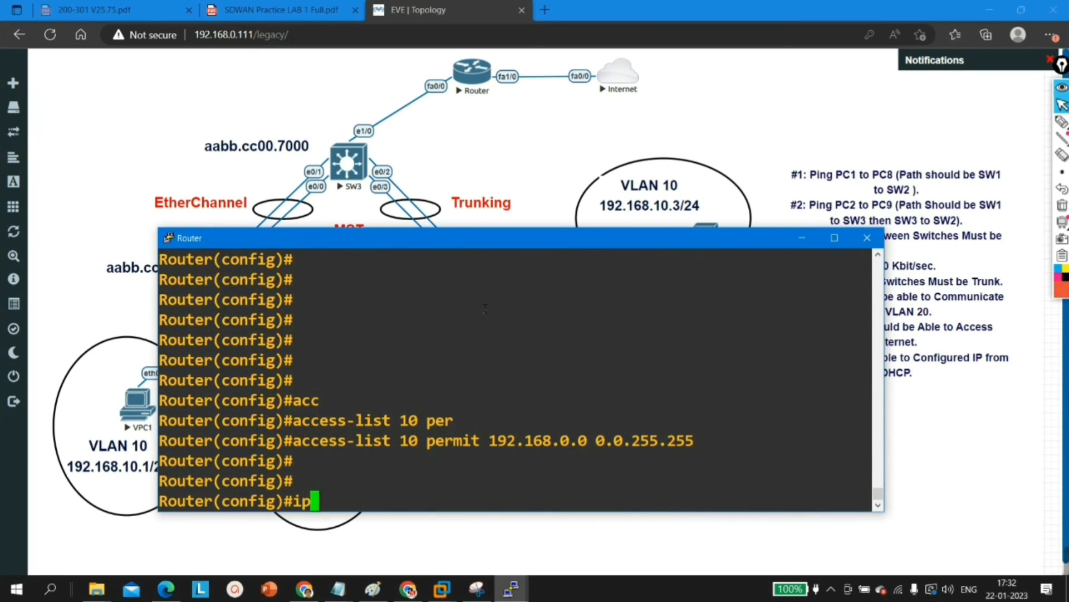
pyautogui.press('BackSpace')
pyautogui.press('BackSpace')
pyautogui.write('int f0/0.10')
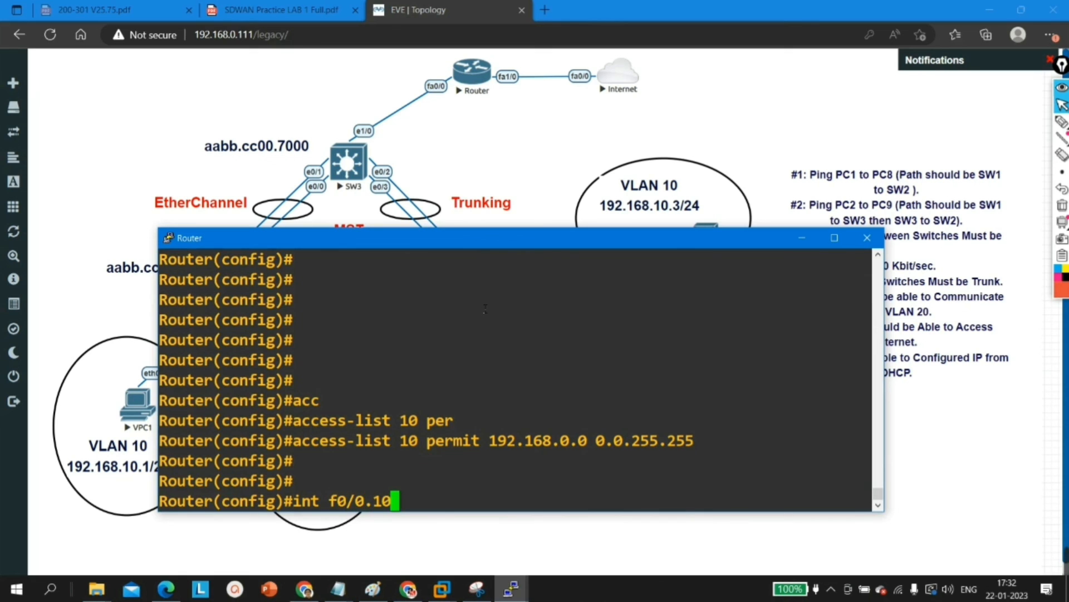
pyautogui.press('Return')
pyautogui.write('ip na')
pyautogui.press('Tab')
pyautogui.write('in')
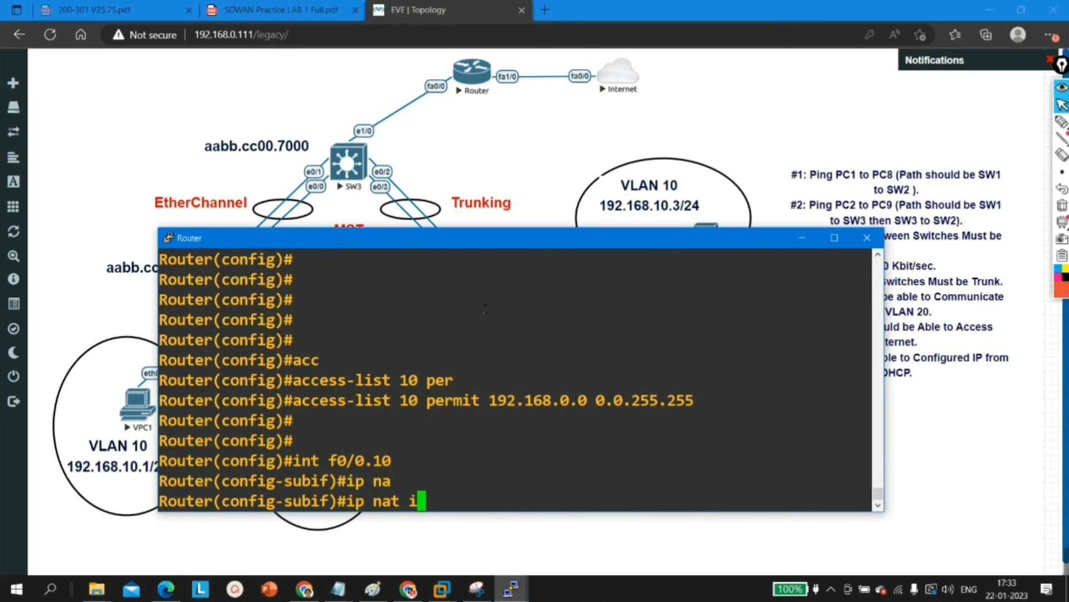
pyautogui.press('Tab')
pyautogui.press('Return')
# Step: Set router subinterface f0/0.20 as a NAT inside interface and return to global configuration
pyautogui.press('Up')
pyautogui.press('Up')
pyautogui.press('Up')
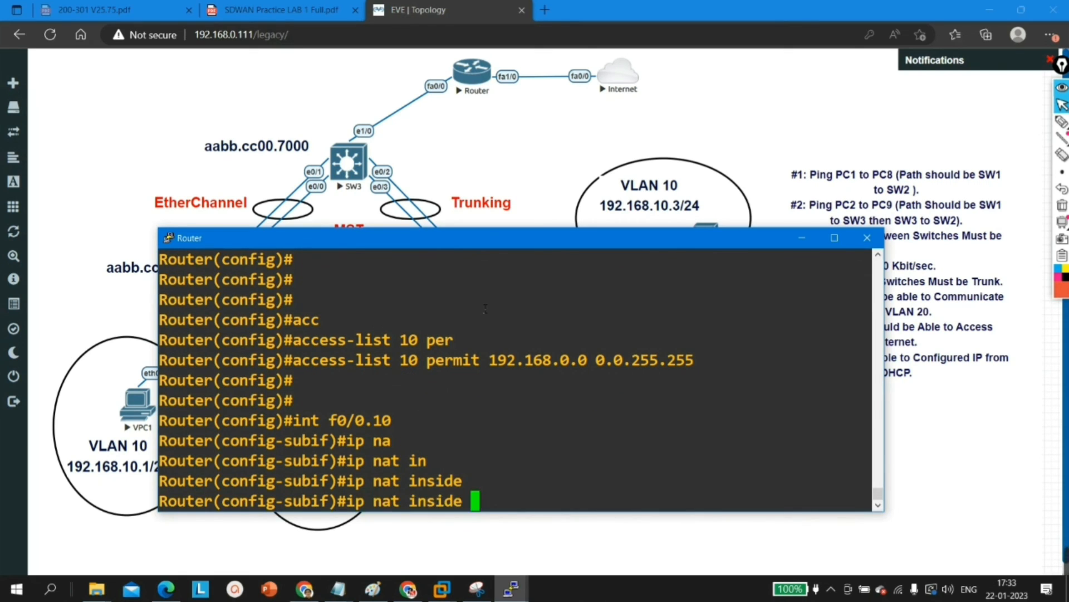
pyautogui.press('Left')
pyautogui.press('Left')
pyautogui.press('Left')
pyautogui.press('Left')
pyautogui.press('Left')
pyautogui.press('Left')
pyautogui.press('Left')
pyautogui.press('Left')
pyautogui.press('Left')
pyautogui.press('Left')
pyautogui.press('Left')
pyautogui.press('Left')
pyautogui.press('Left')
pyautogui.press('Left')
pyautogui.press('Left')
pyautogui.press('Left')
pyautogui.press('Left')
pyautogui.press('Down')
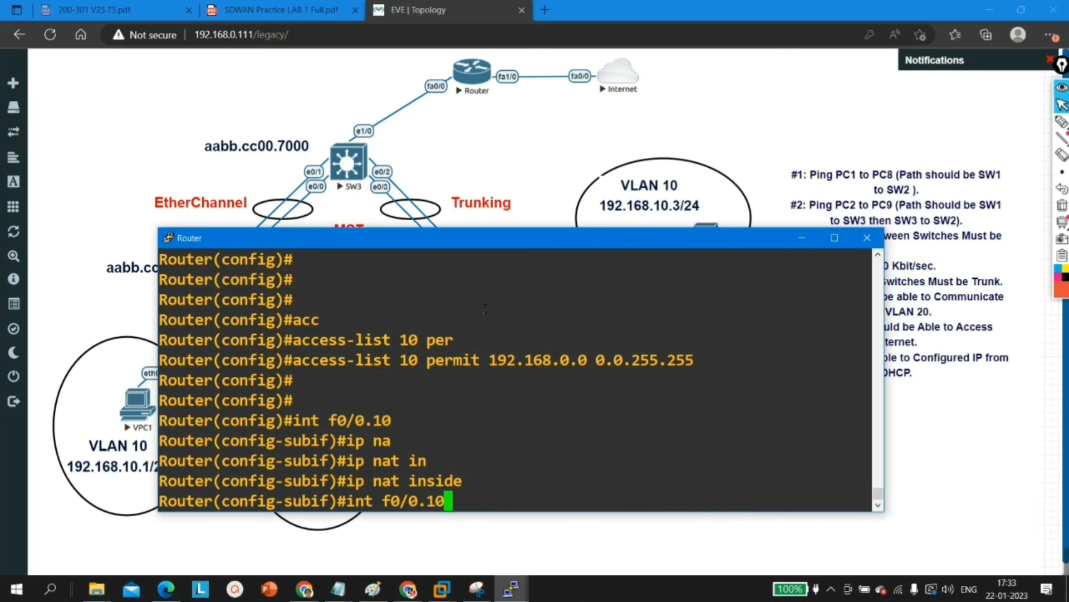
pyautogui.press('BackSpace')
pyautogui.press('BackSpace')
pyautogui.write('20')
pyautogui.press('Return')
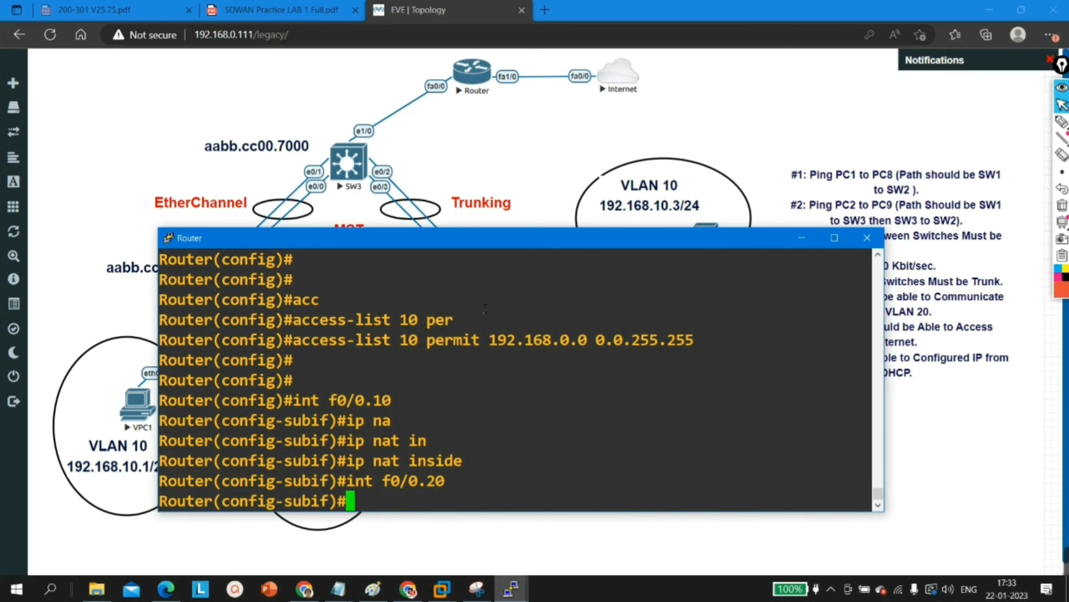
pyautogui.write('ip na')
pyautogui.press('Tab')
pyautogui.write('in')
pyautogui.press('Tab')
pyautogui.press('Return')
pyautogui.write('ex')
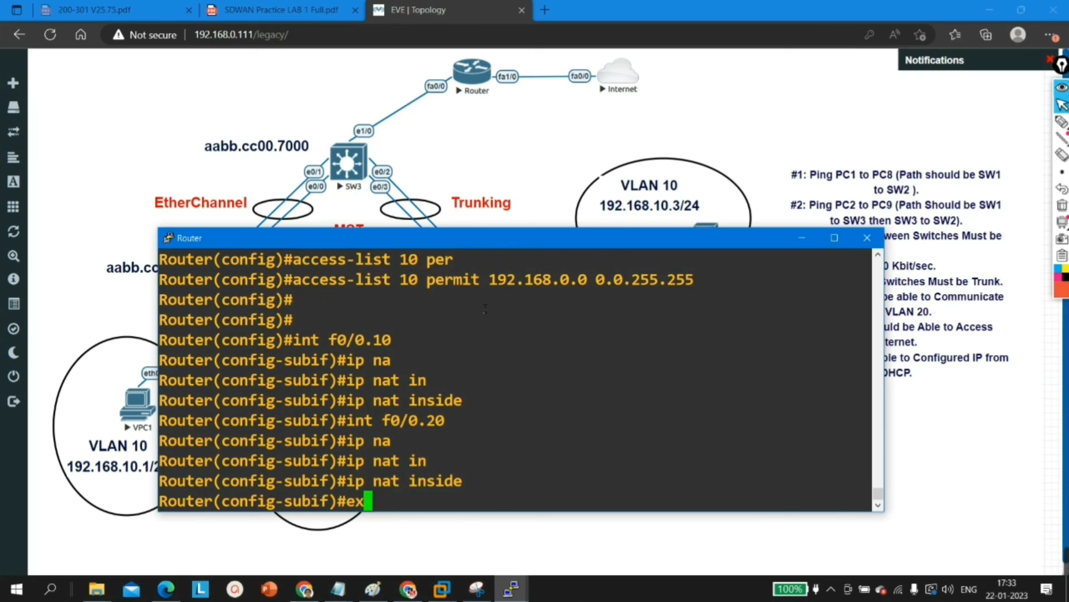
pyautogui.press('Return')
# Step: Try to enter the configuration of interface e1/0 on the router
pyautogui.write('int e1/0')
pyautogui.press('Return')
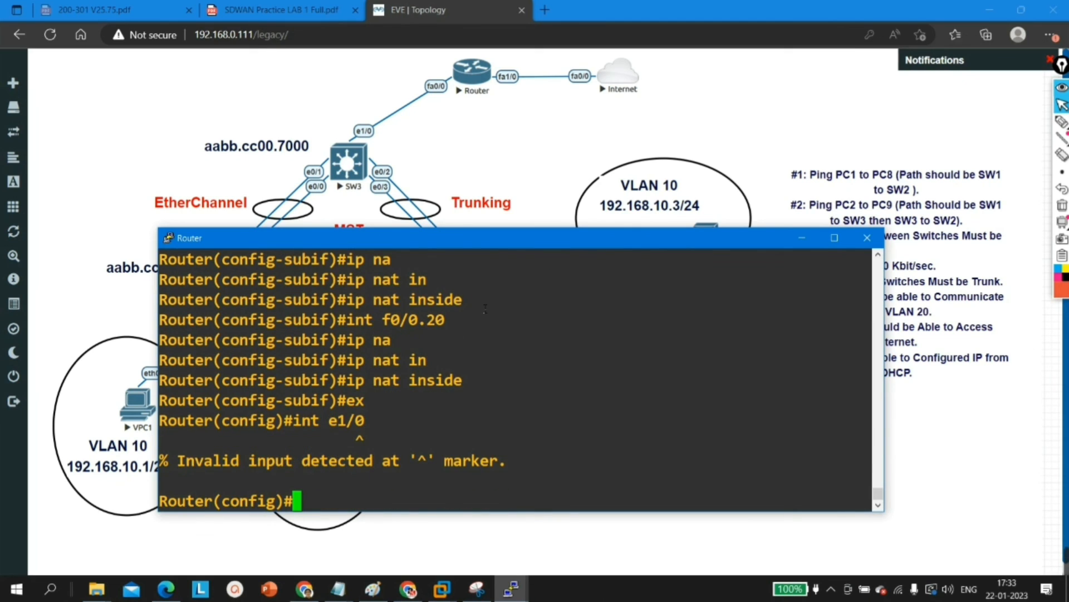
# Step: Set router interface f1/0 as the NAT outside interface and return to global configuration
pyautogui.press('Up')
pyautogui.press('BackSpace')
pyautogui.press('BackSpace')
pyautogui.press('BackSpace')
pyautogui.press('BackSpace')
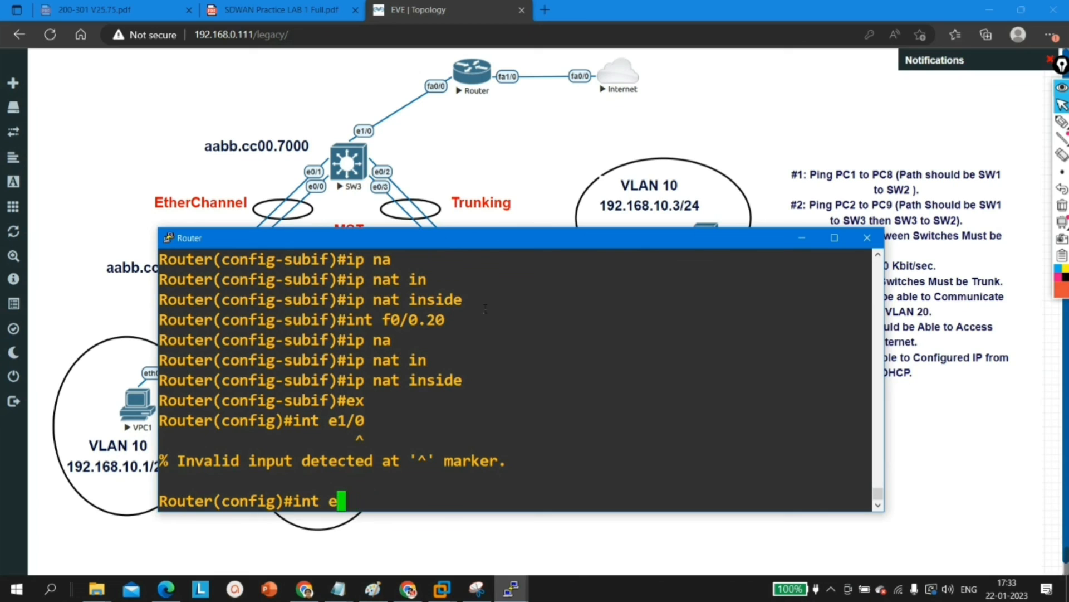
pyautogui.write('f1/0')
pyautogui.press('Return')
pyautogui.write('ip na')
pyautogui.press('Tab')
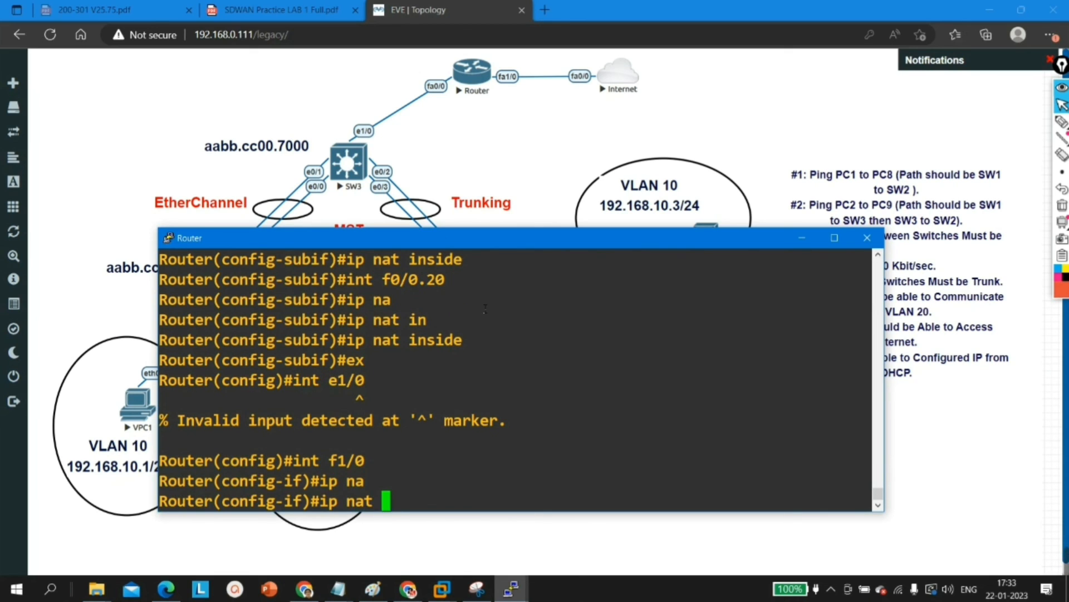
pyautogui.write('ou')
pyautogui.press('Tab')
pyautogui.press('Return')
pyautogui.press('Return')
pyautogui.press('Return')
# Step: Configure NAT overload for inside source list 10 on interface f1/0 and put the Router console away
pyautogui.press('Return')
pyautogui.press('Return')
pyautogui.press('Return')
pyautogui.write('ex')
pyautogui.press('Return')
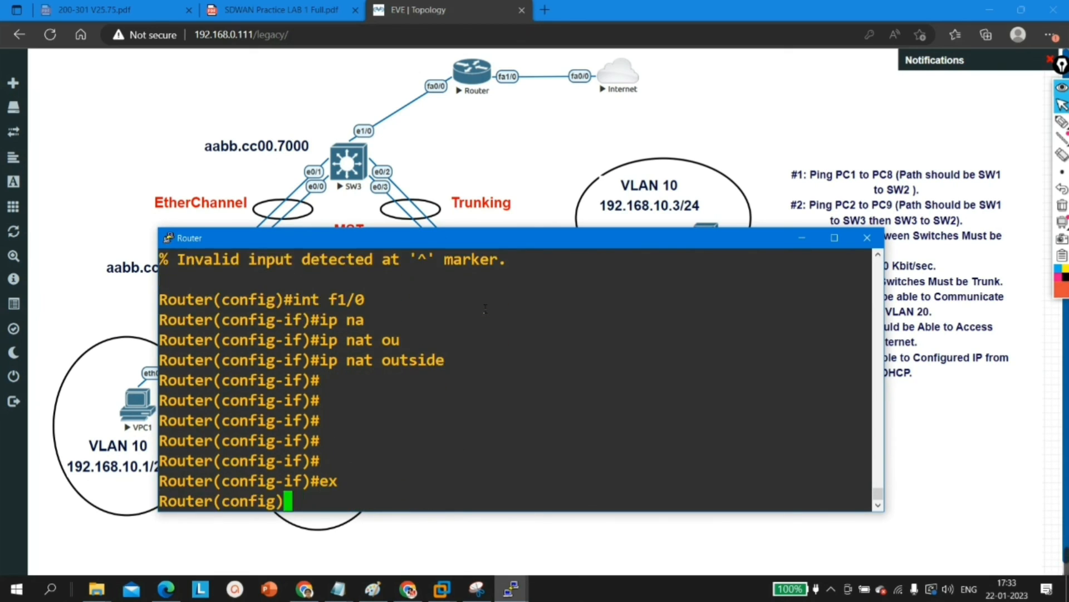
pyautogui.press('Return')
pyautogui.press('Return')
pyautogui.press('Return')
pyautogui.write('ip n')
pyautogui.press('Tab')
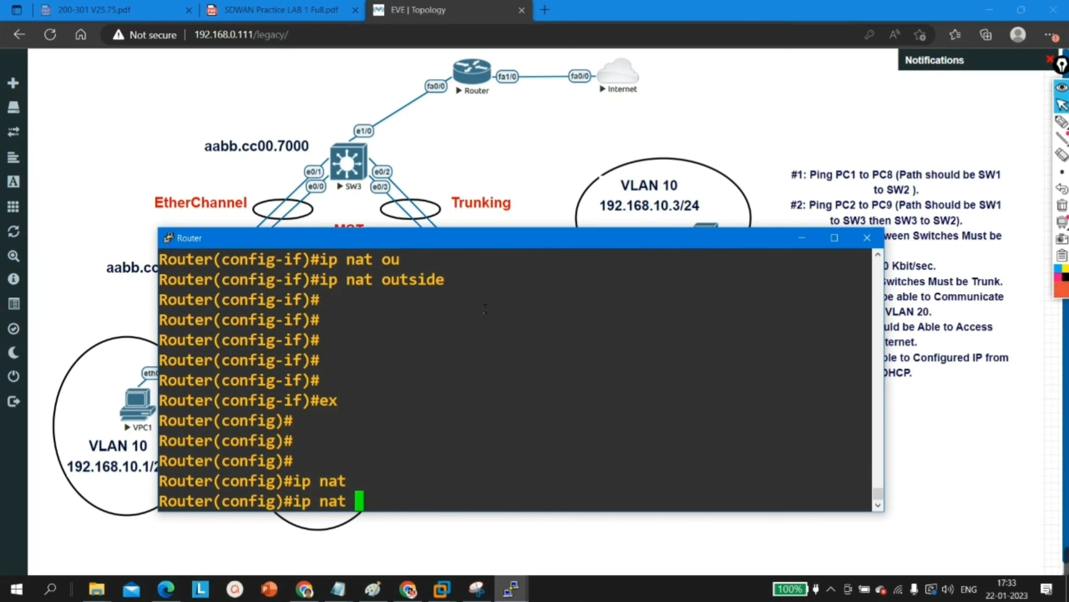
pyautogui.write('in')
pyautogui.press('Tab')
pyautogui.write('s')
pyautogui.press('Tab')
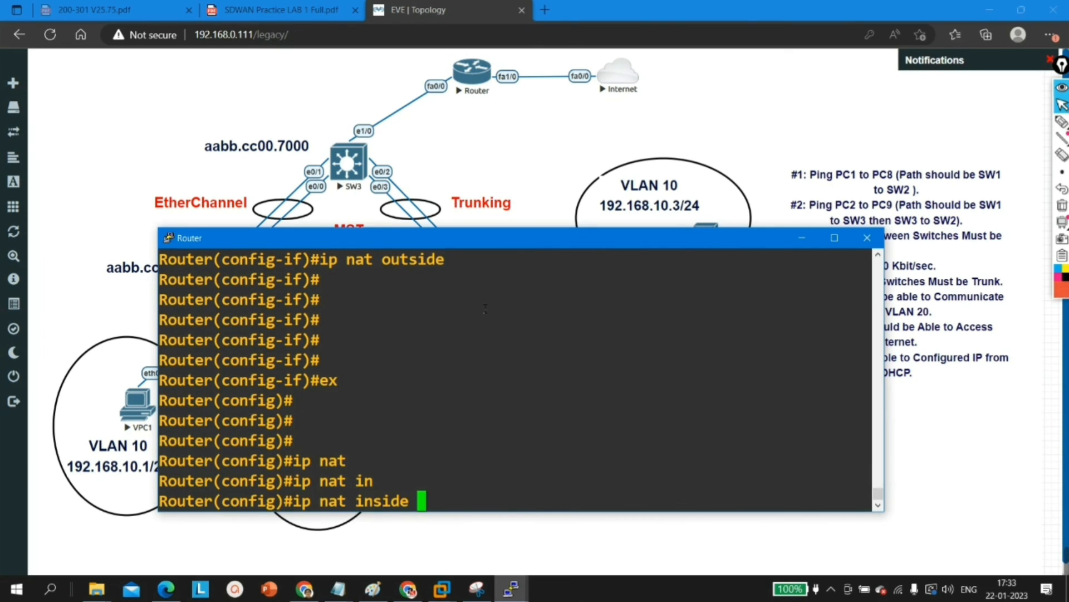
pyautogui.write('si')
pyautogui.press('Tab')
pyautogui.press('BackSpace')
pyautogui.write('ource l')
pyautogui.press('Tab')
pyautogui.write('li')
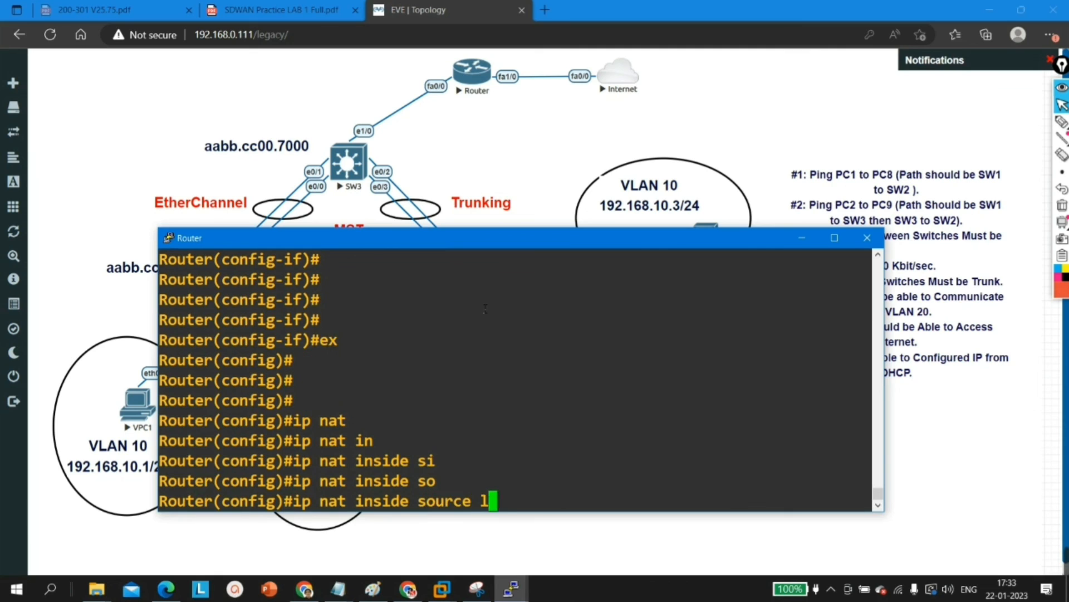
pyautogui.press('Tab')
pyautogui.write('10 int')
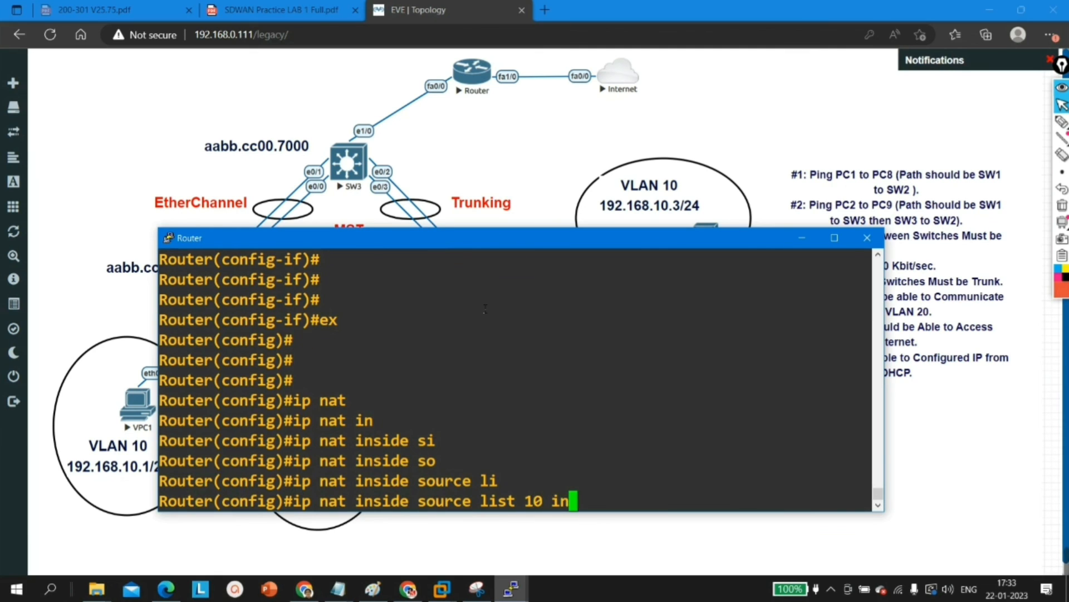
pyautogui.press('Tab')
pyautogui.write('f')
pyautogui.press('Tab')
pyautogui.write('1/0 ov')
pyautogui.press('Tab')
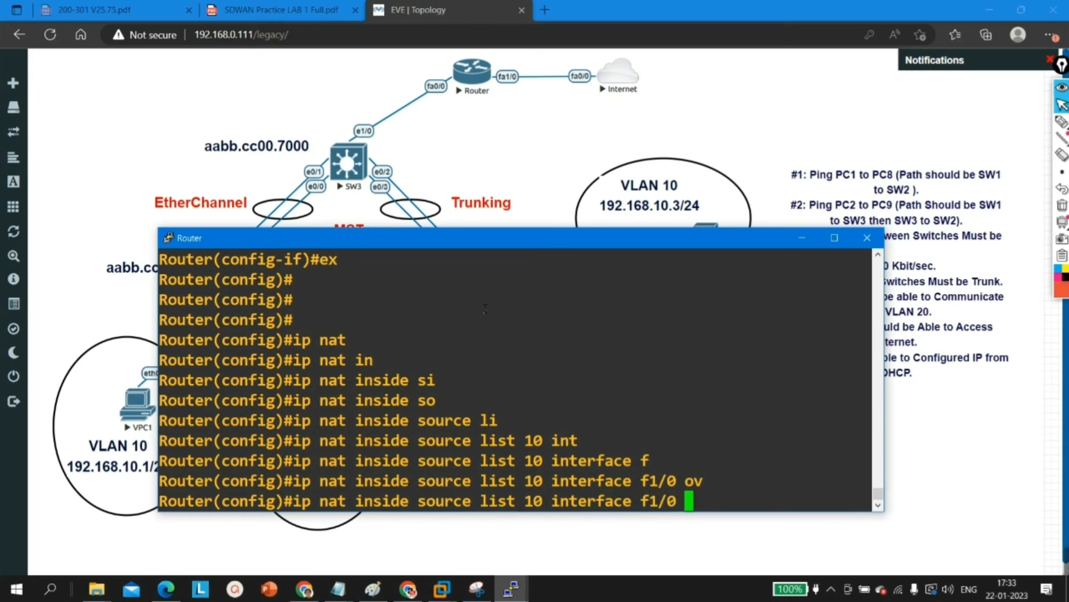
pyautogui.press('Return')
pyautogui.press('Return')
pyautogui.press('Return')
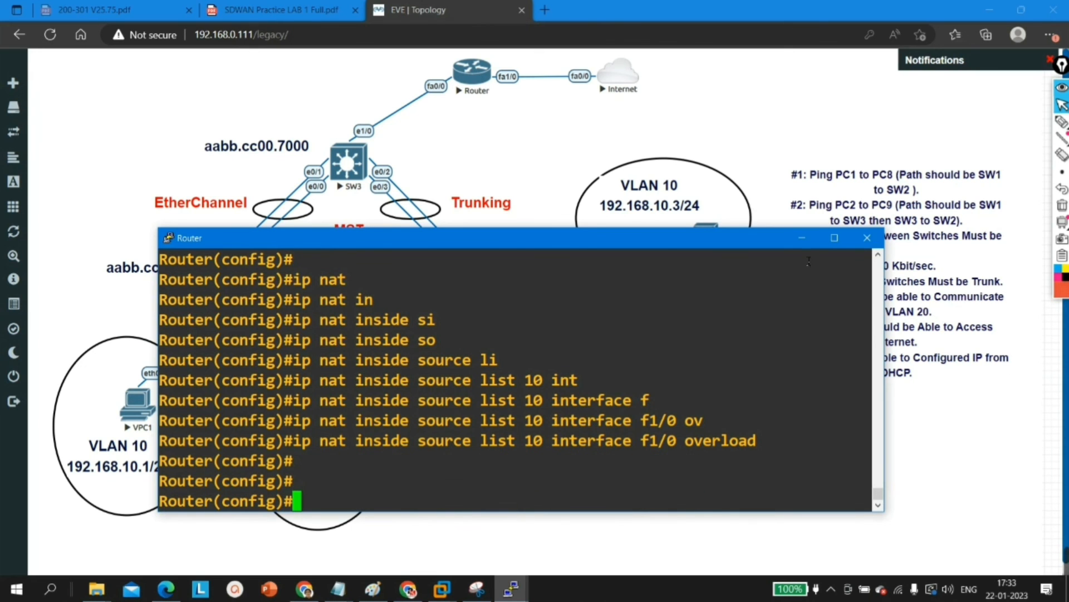
pyautogui.click(801, 239)
# Step: Ping 8.8.8.8 from VPC1 to test Internet access and highlight the replies
pyautogui.moveTo(511, 588)
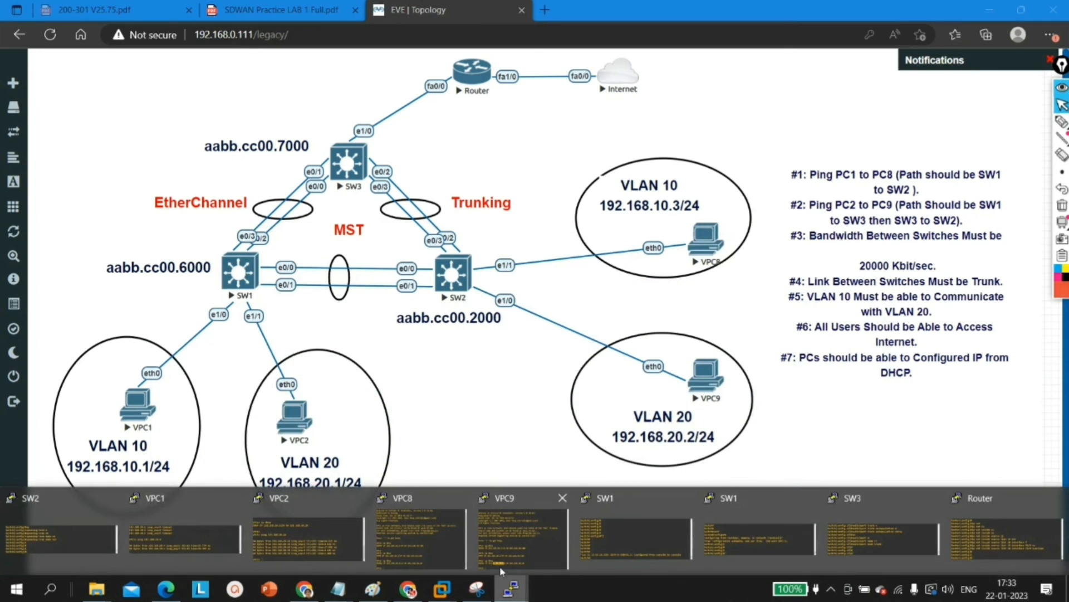
pyautogui.click(153, 532)
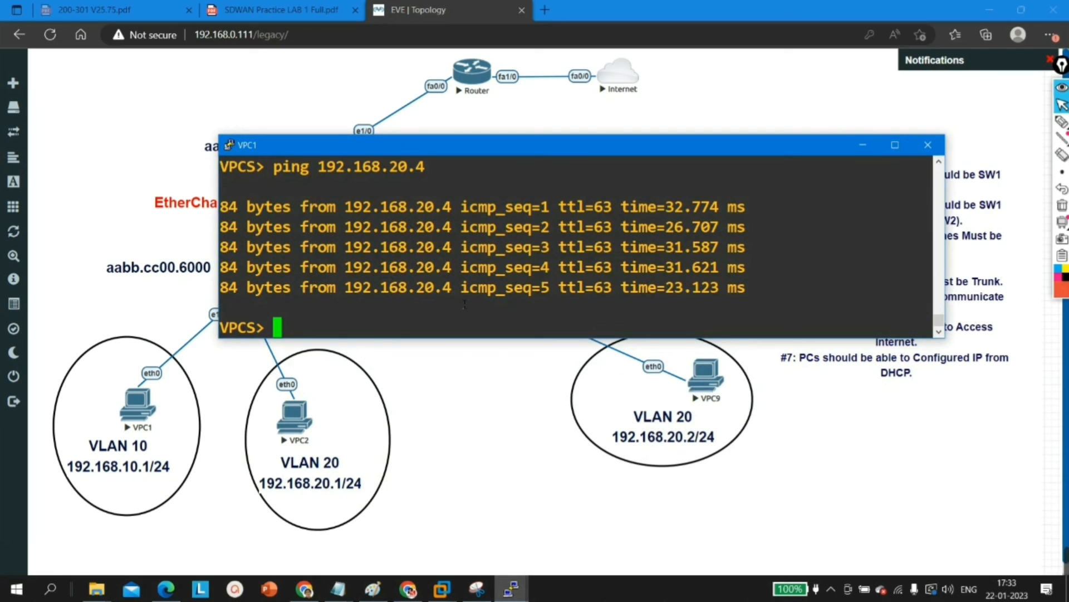
pyautogui.press('Up')
pyautogui.press('BackSpace')
pyautogui.press('BackSpace')
pyautogui.press('BackSpace')
pyautogui.press('BackSpace')
pyautogui.press('BackSpace')
pyautogui.press('BackSpace')
pyautogui.press('BackSpace')
pyautogui.press('BackSpace')
pyautogui.press('BackSpace')
pyautogui.press('BackSpace')
pyautogui.press('BackSpace')
pyautogui.press('BackSpace')
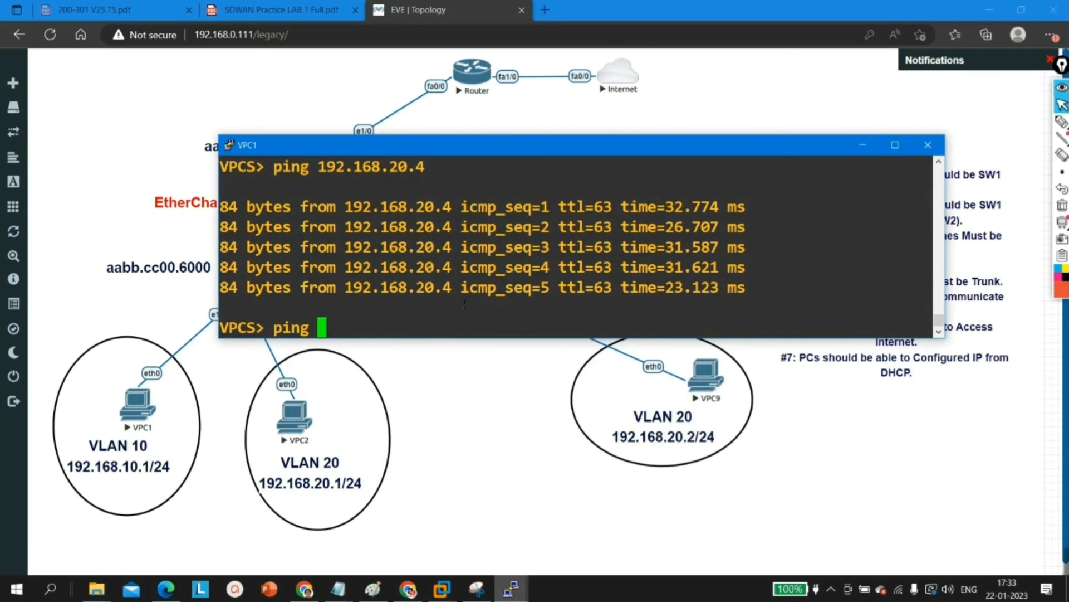
pyautogui.write('8.8.8.8')
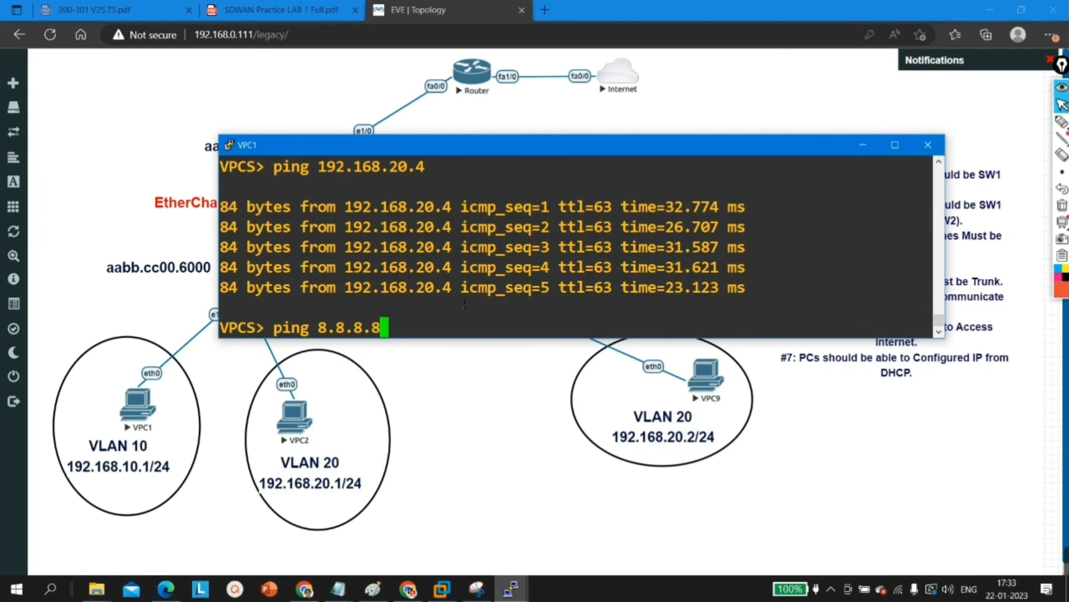
pyautogui.press('Return')
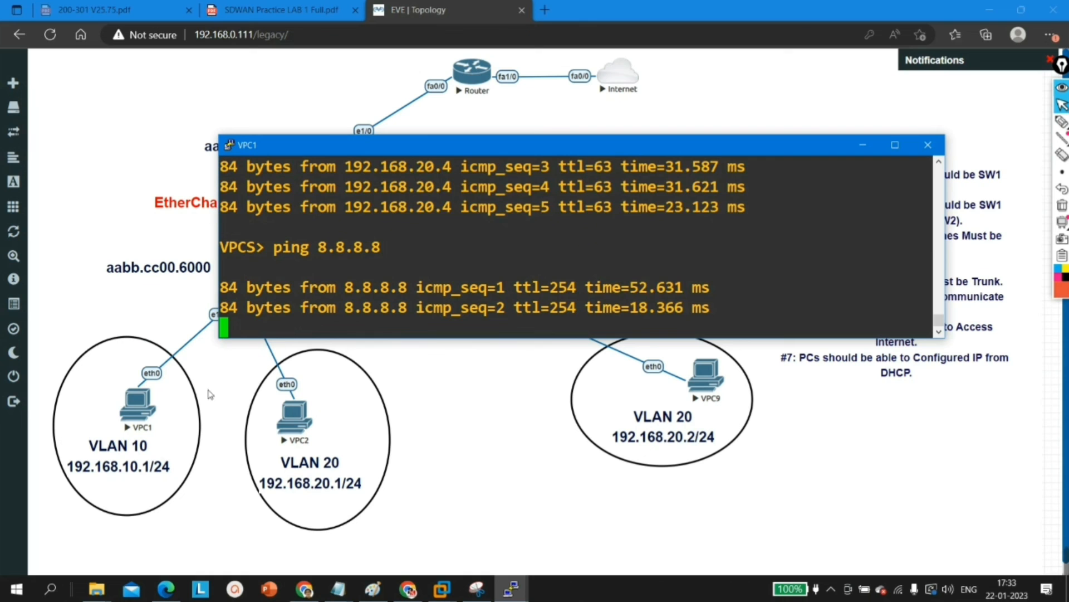
pyautogui.moveTo(328, 269); pyautogui.dragTo(669, 391)
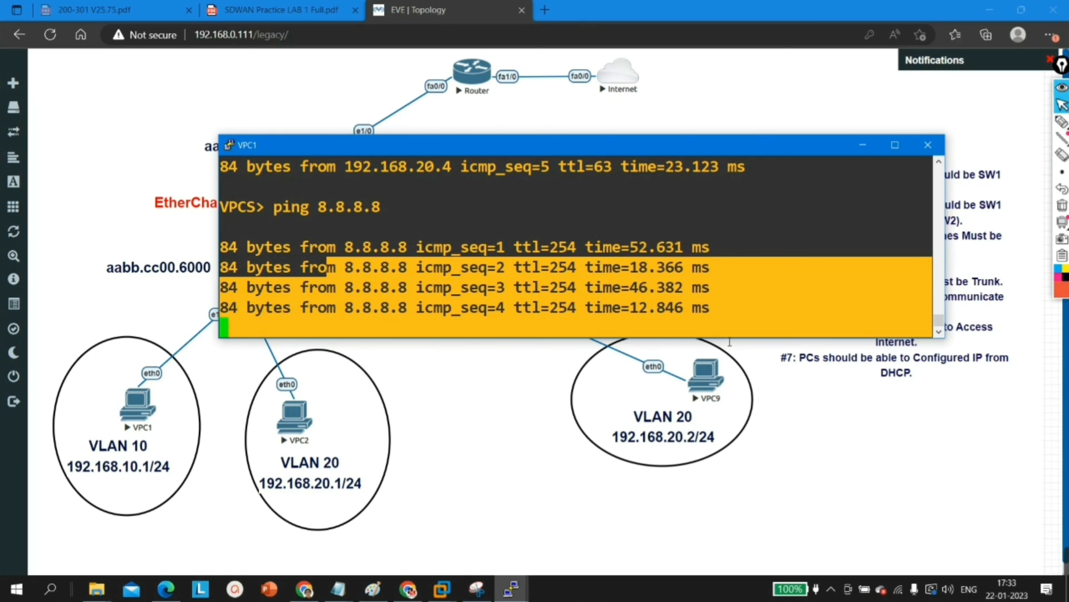
# Step: Ping 8.8.8.8 from VPC9 to test Internet access and clear the consoles from the topology diagram
pyautogui.click(510, 589)
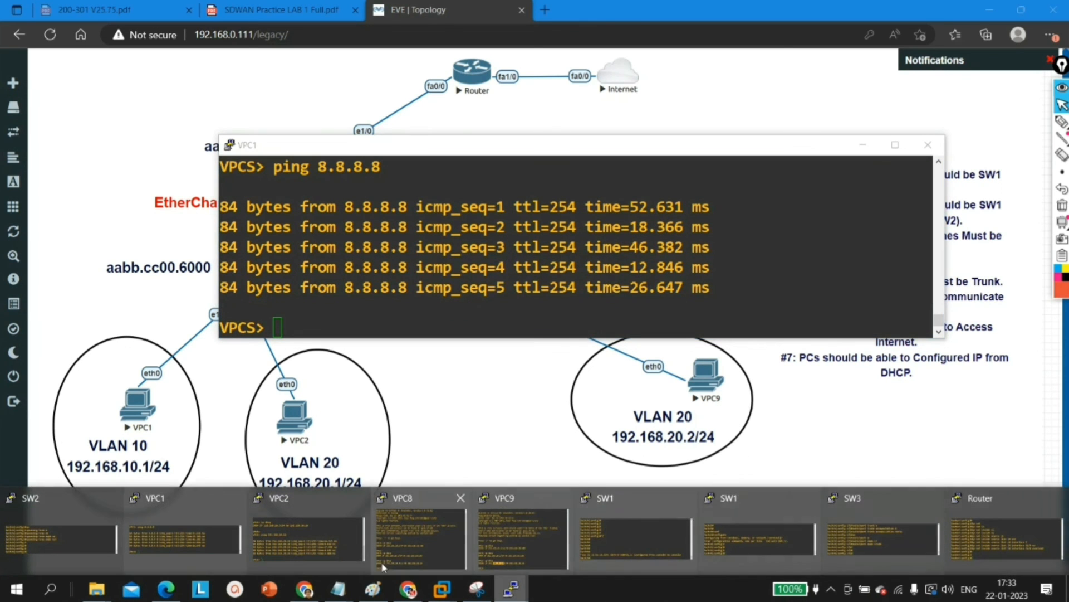
pyautogui.click(519, 546)
pyautogui.press('Return')
pyautogui.press('Return')
pyautogui.write('ping 8.8.8.8')
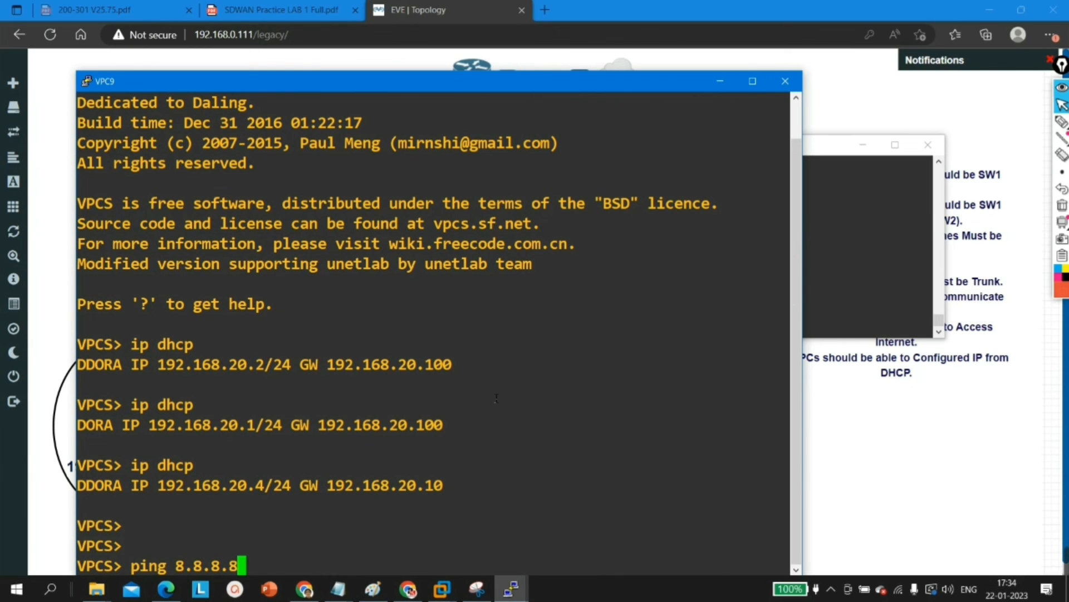
pyautogui.press('Return')
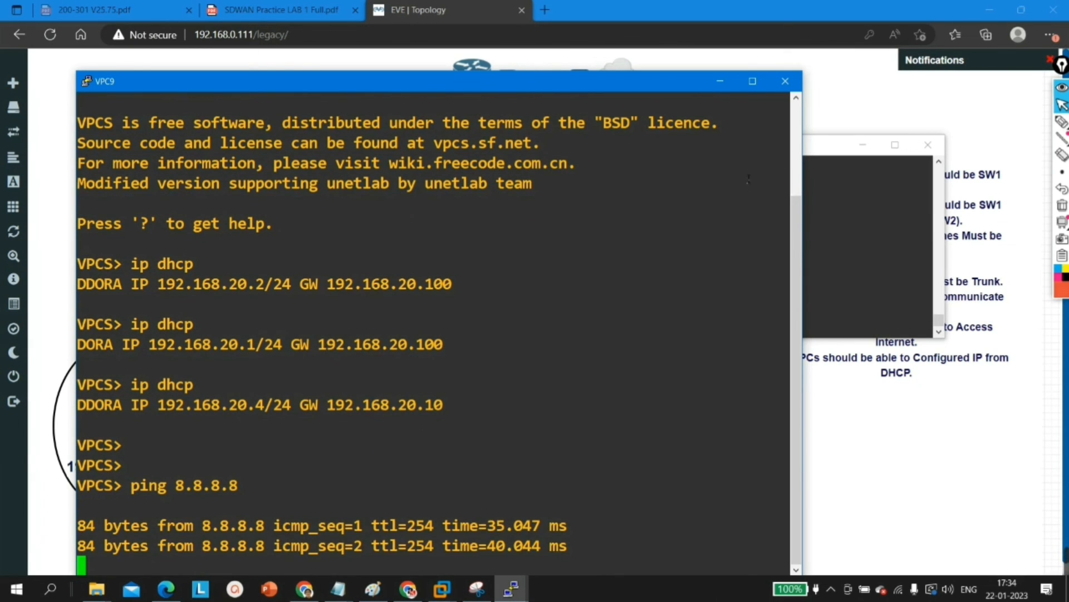
pyautogui.click(720, 82)
pyautogui.click(863, 145)
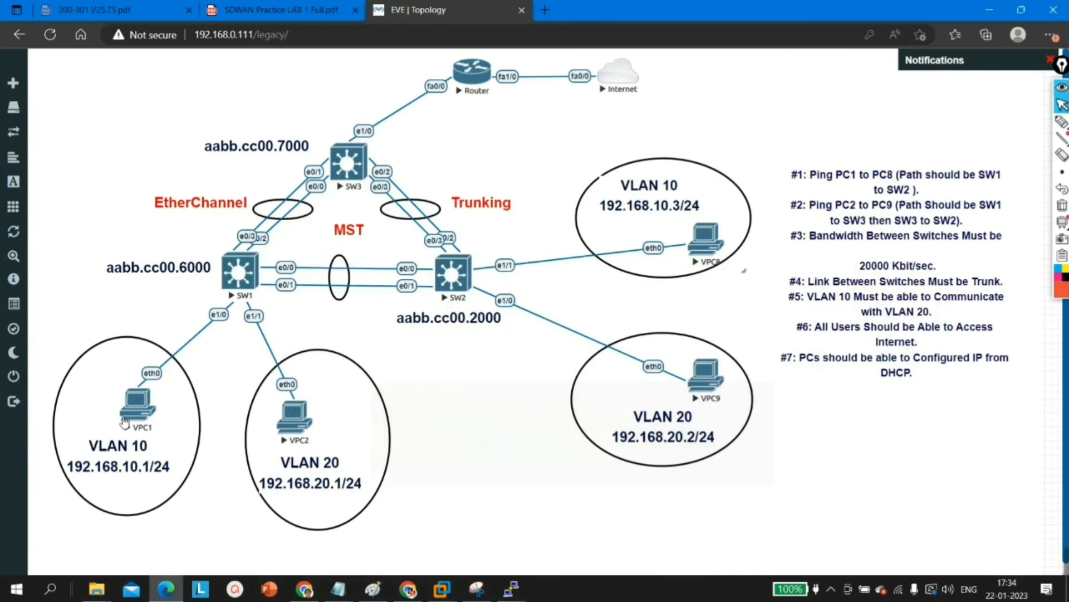